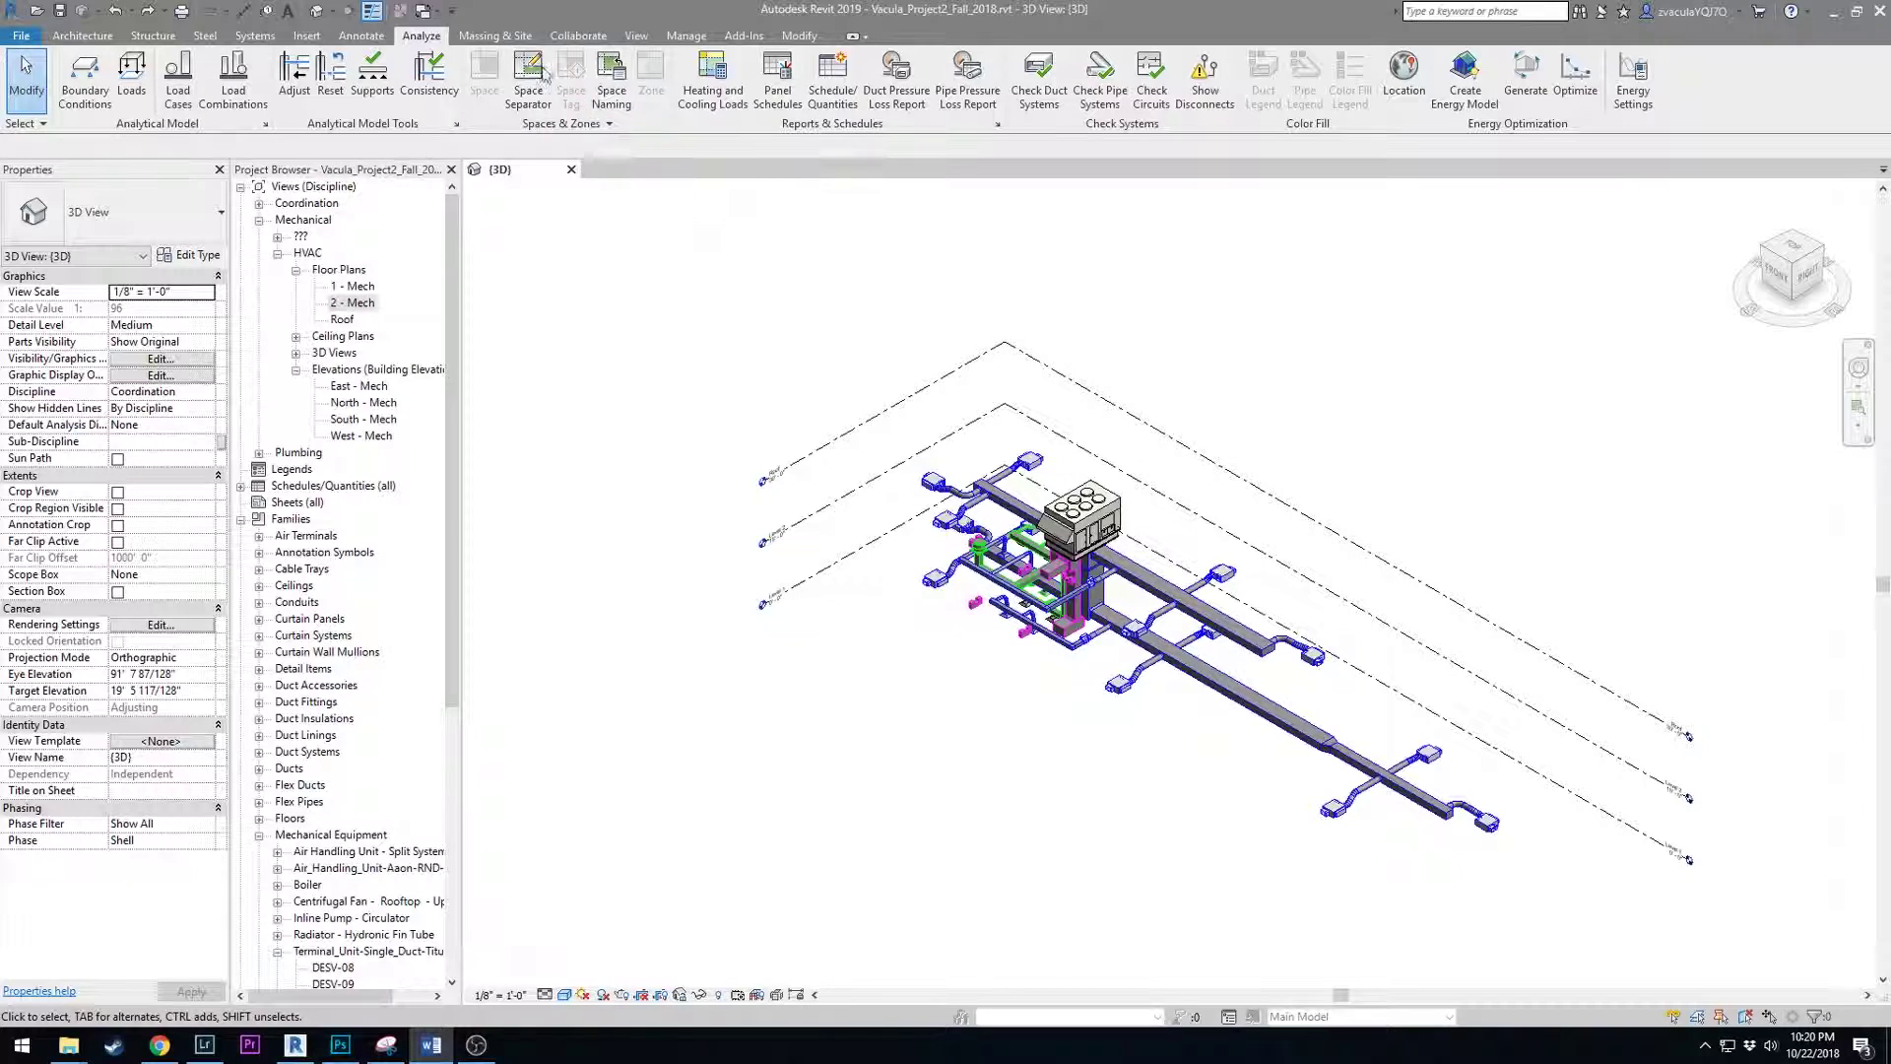
Turn on the System Browser from the View tab's User Interface list.
left_click(636, 37)
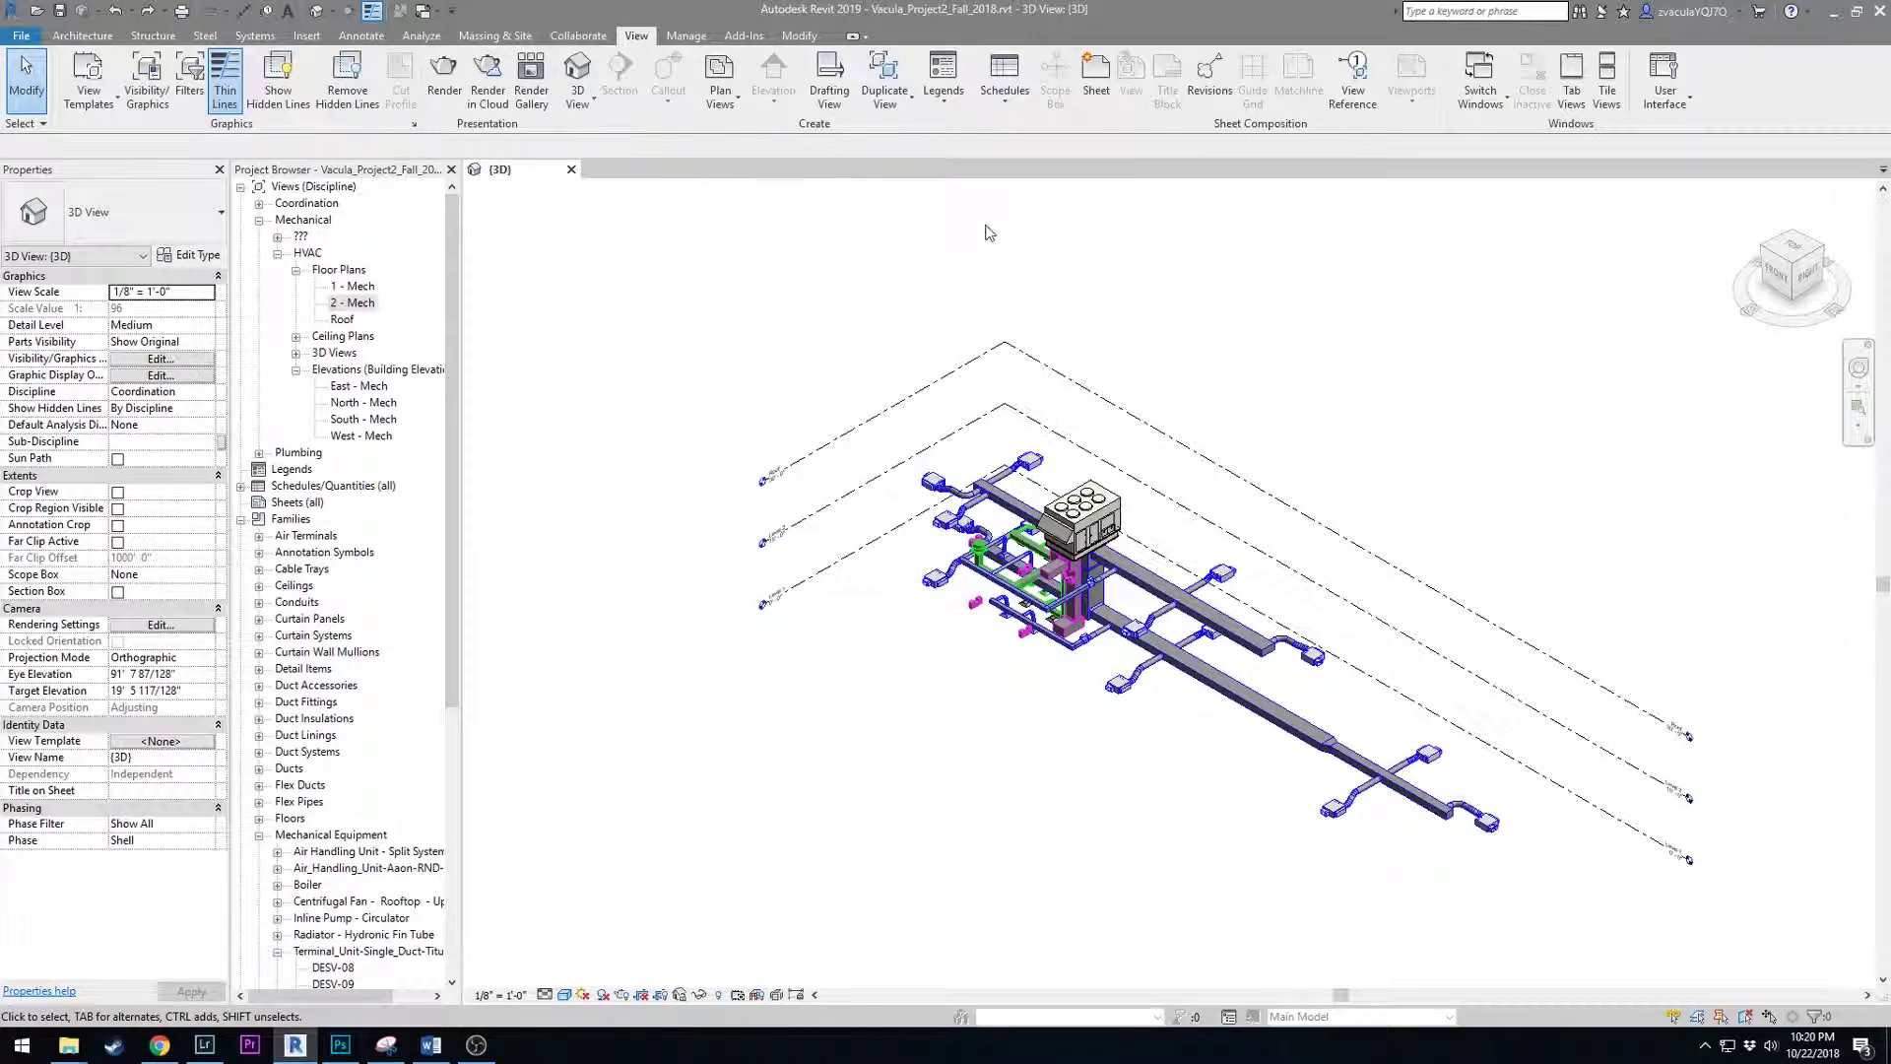
left_click(1672, 97)
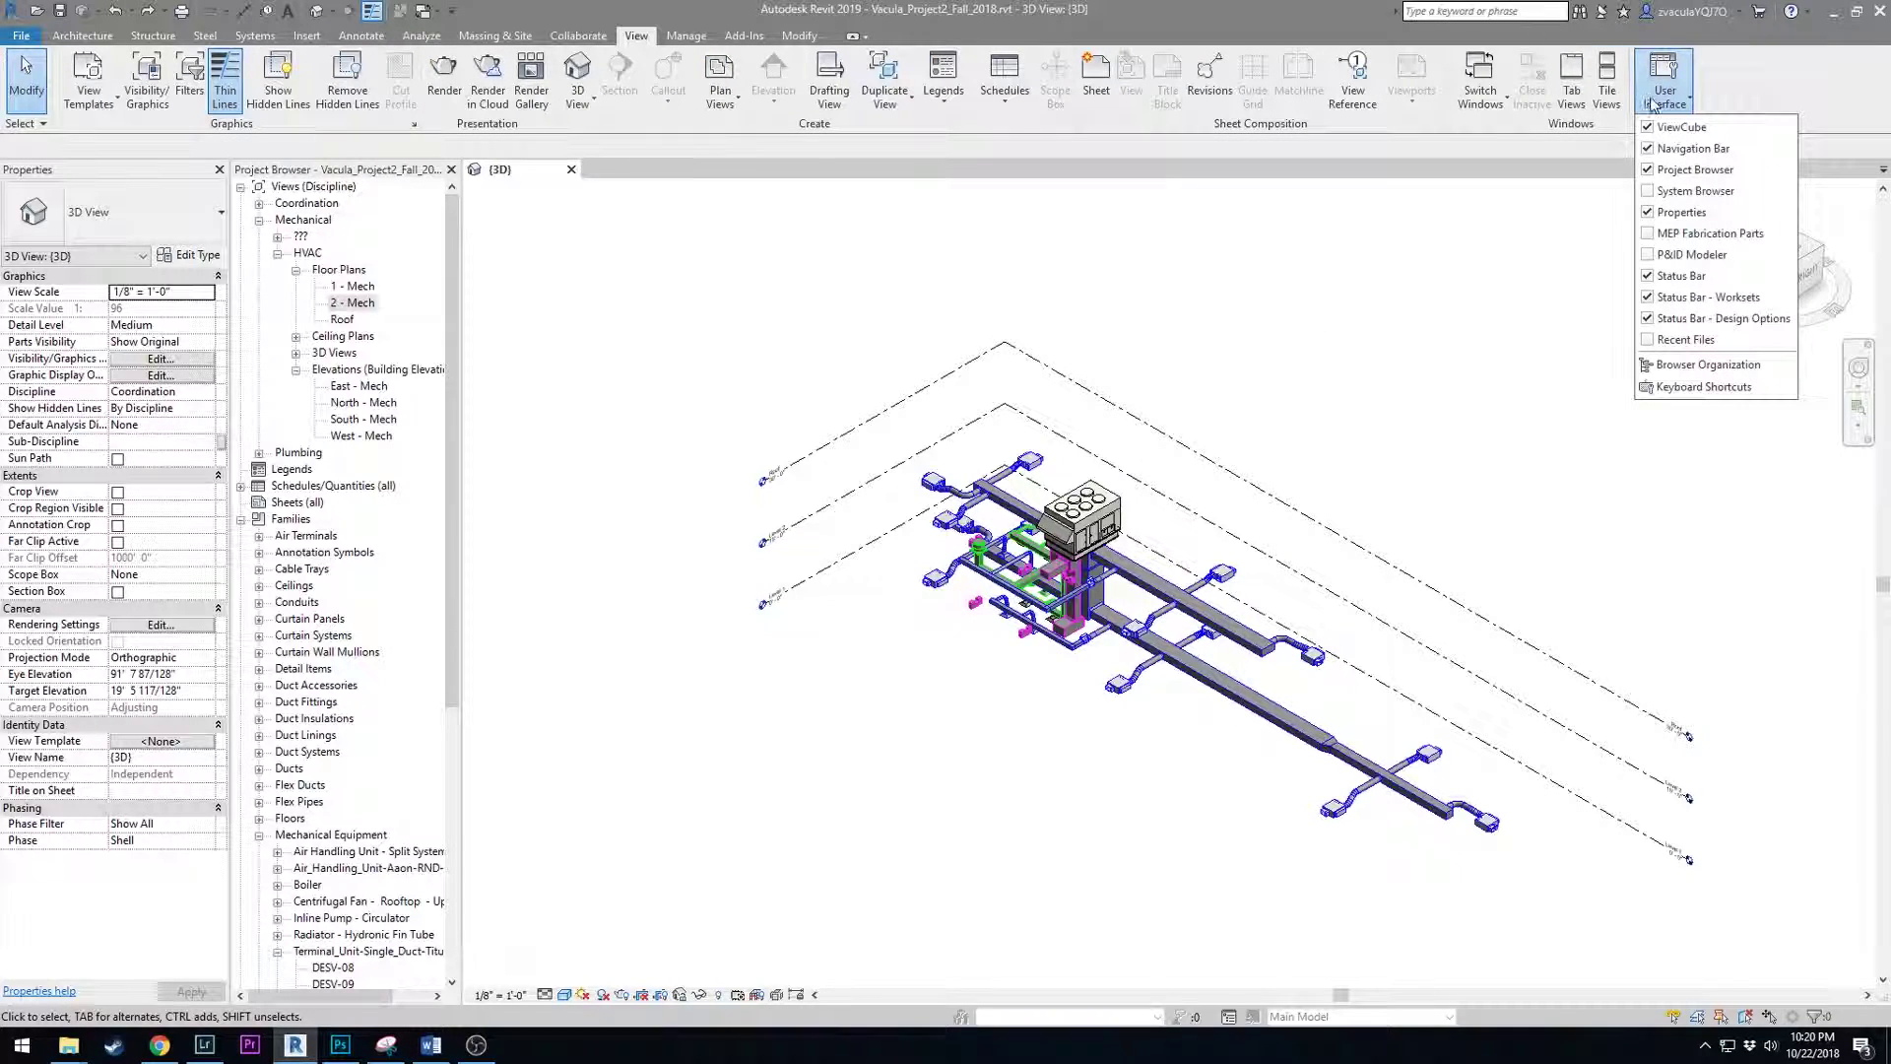
left_click(1657, 193)
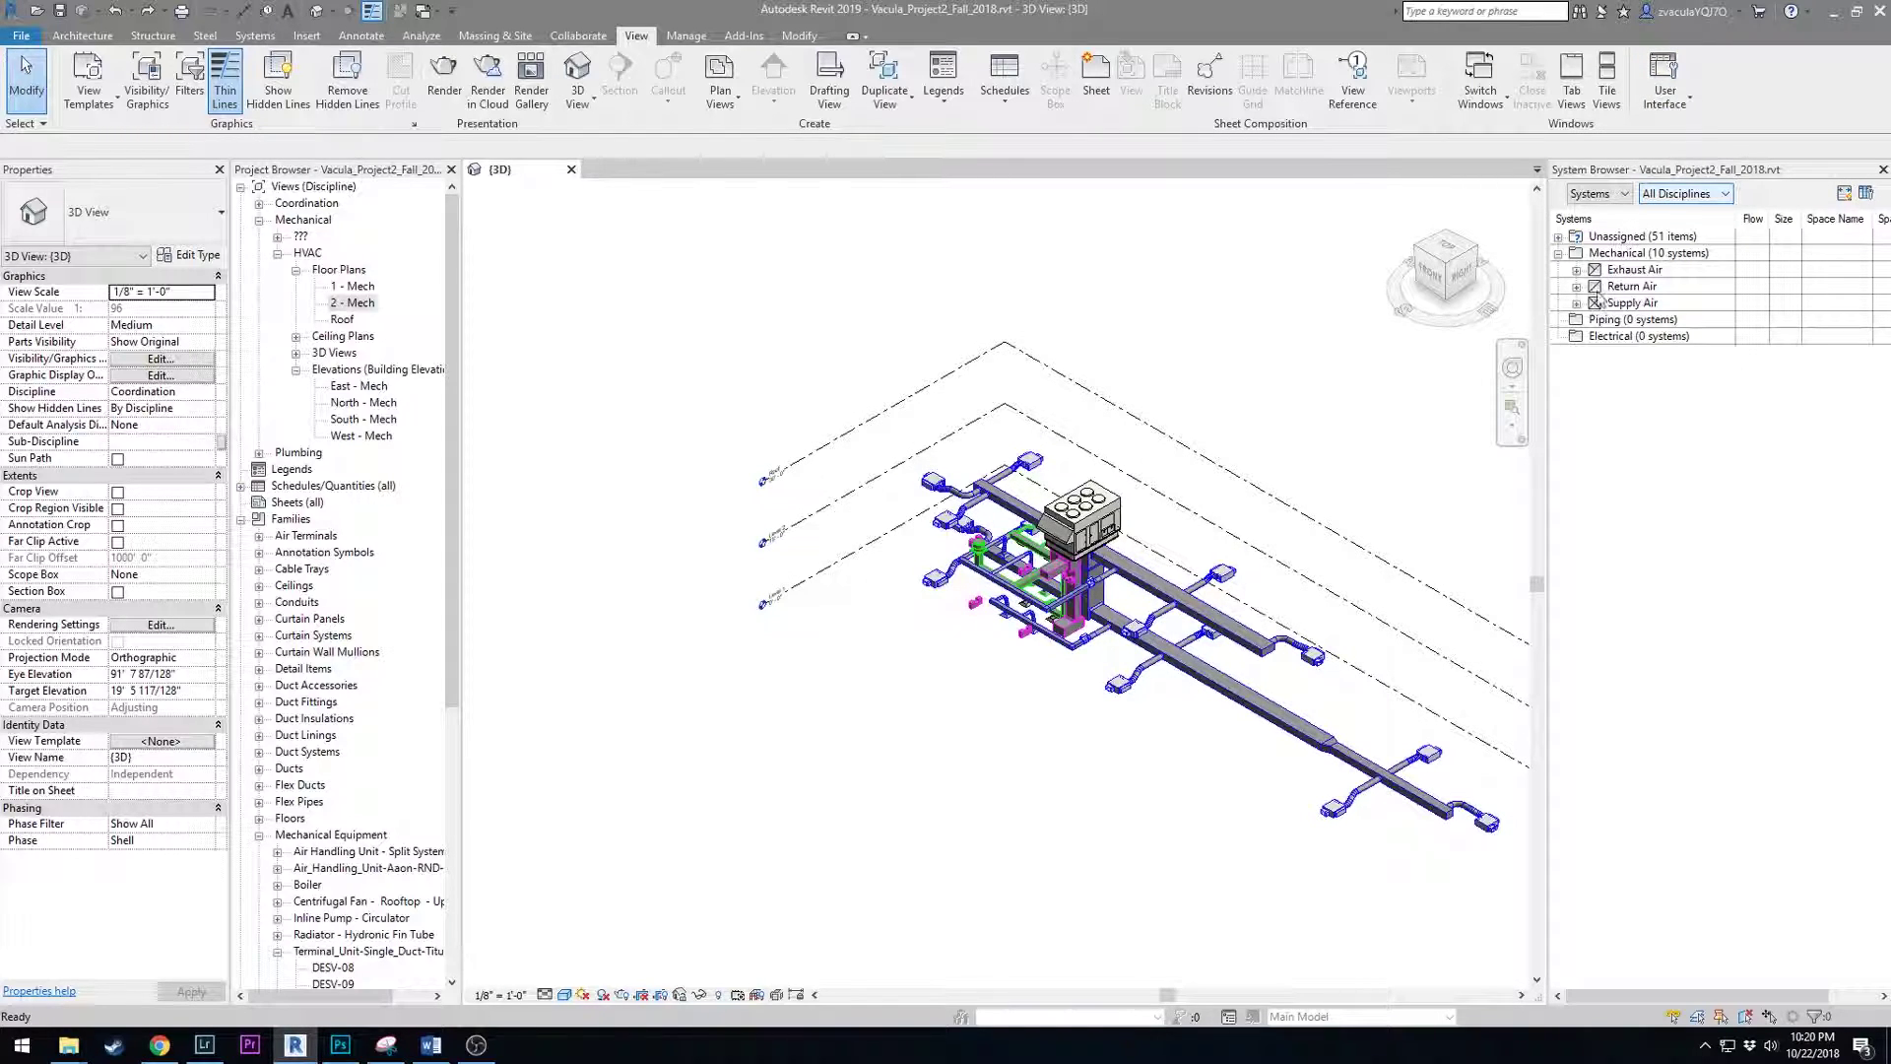
Highlight the Exhaust, Return and Supply Air systems in turn, then shift the 3D view left.
left_click(1662, 275)
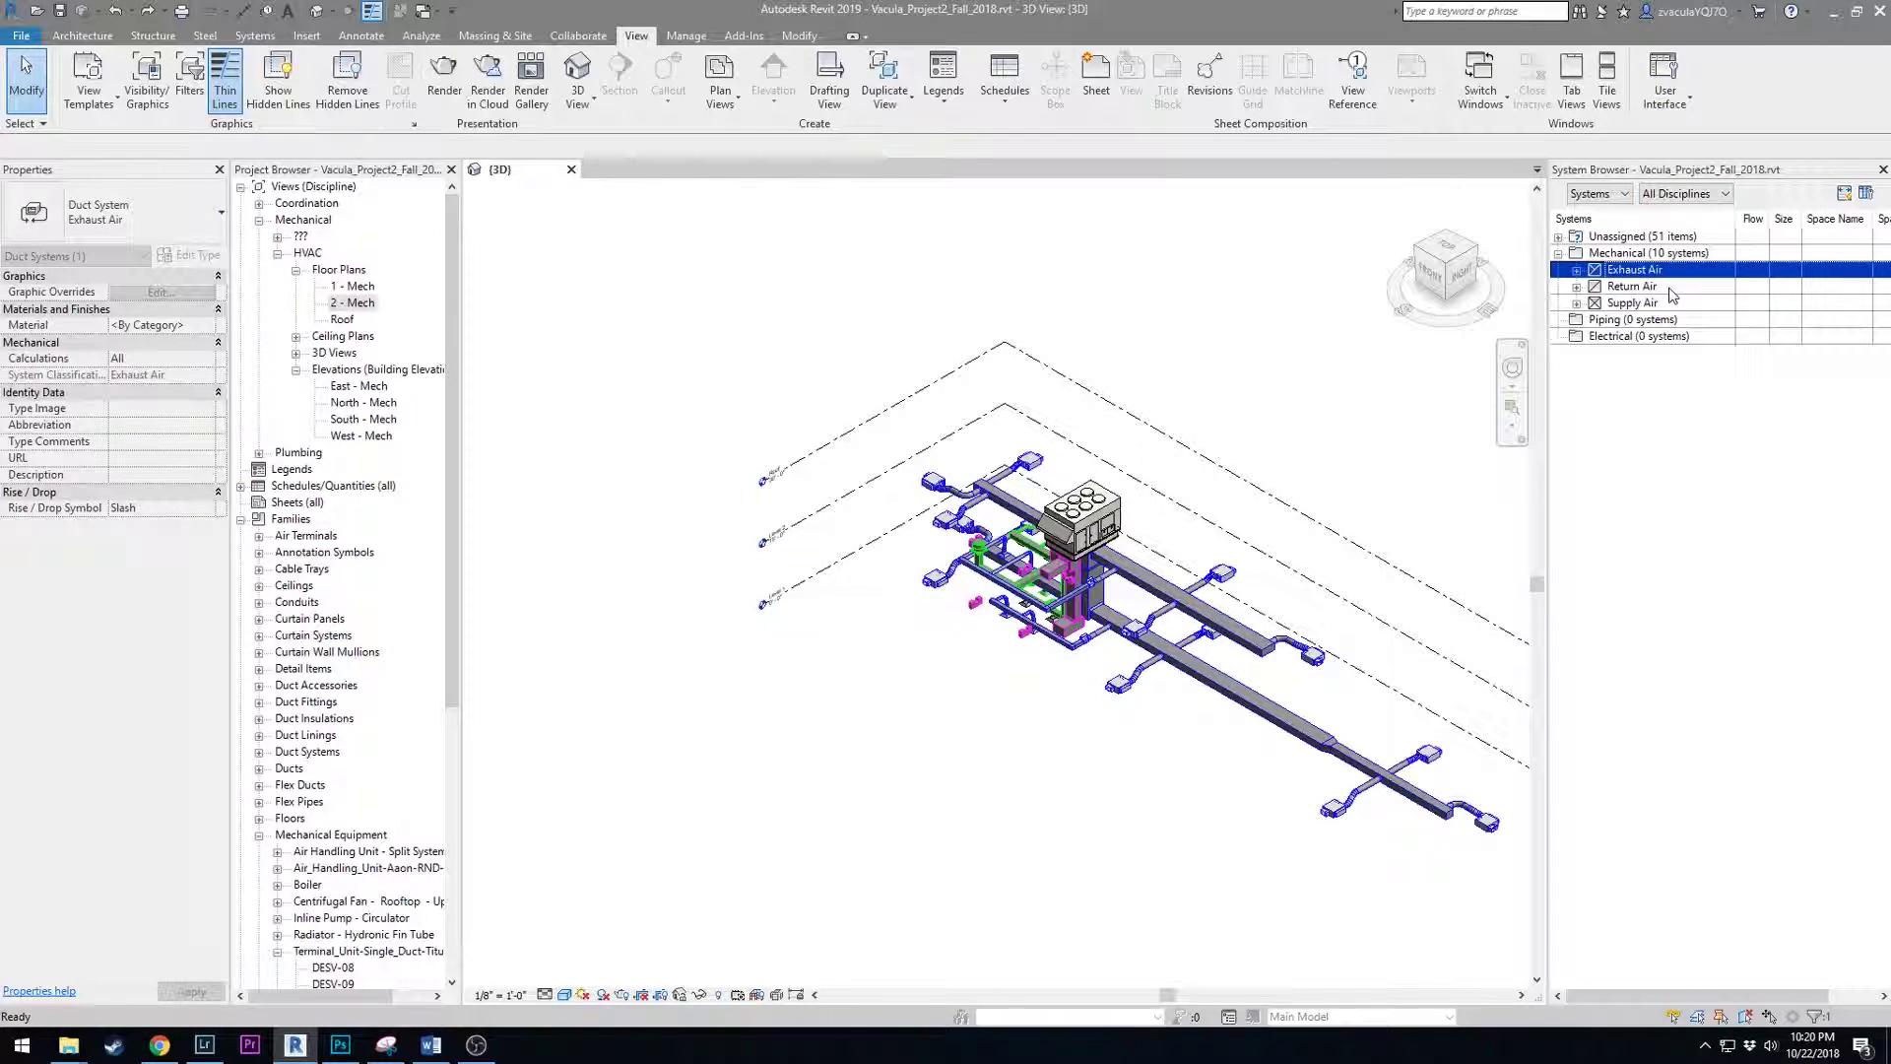
left_click(1675, 302)
left_click(1678, 287)
left_click(1703, 269)
left_click(1699, 286)
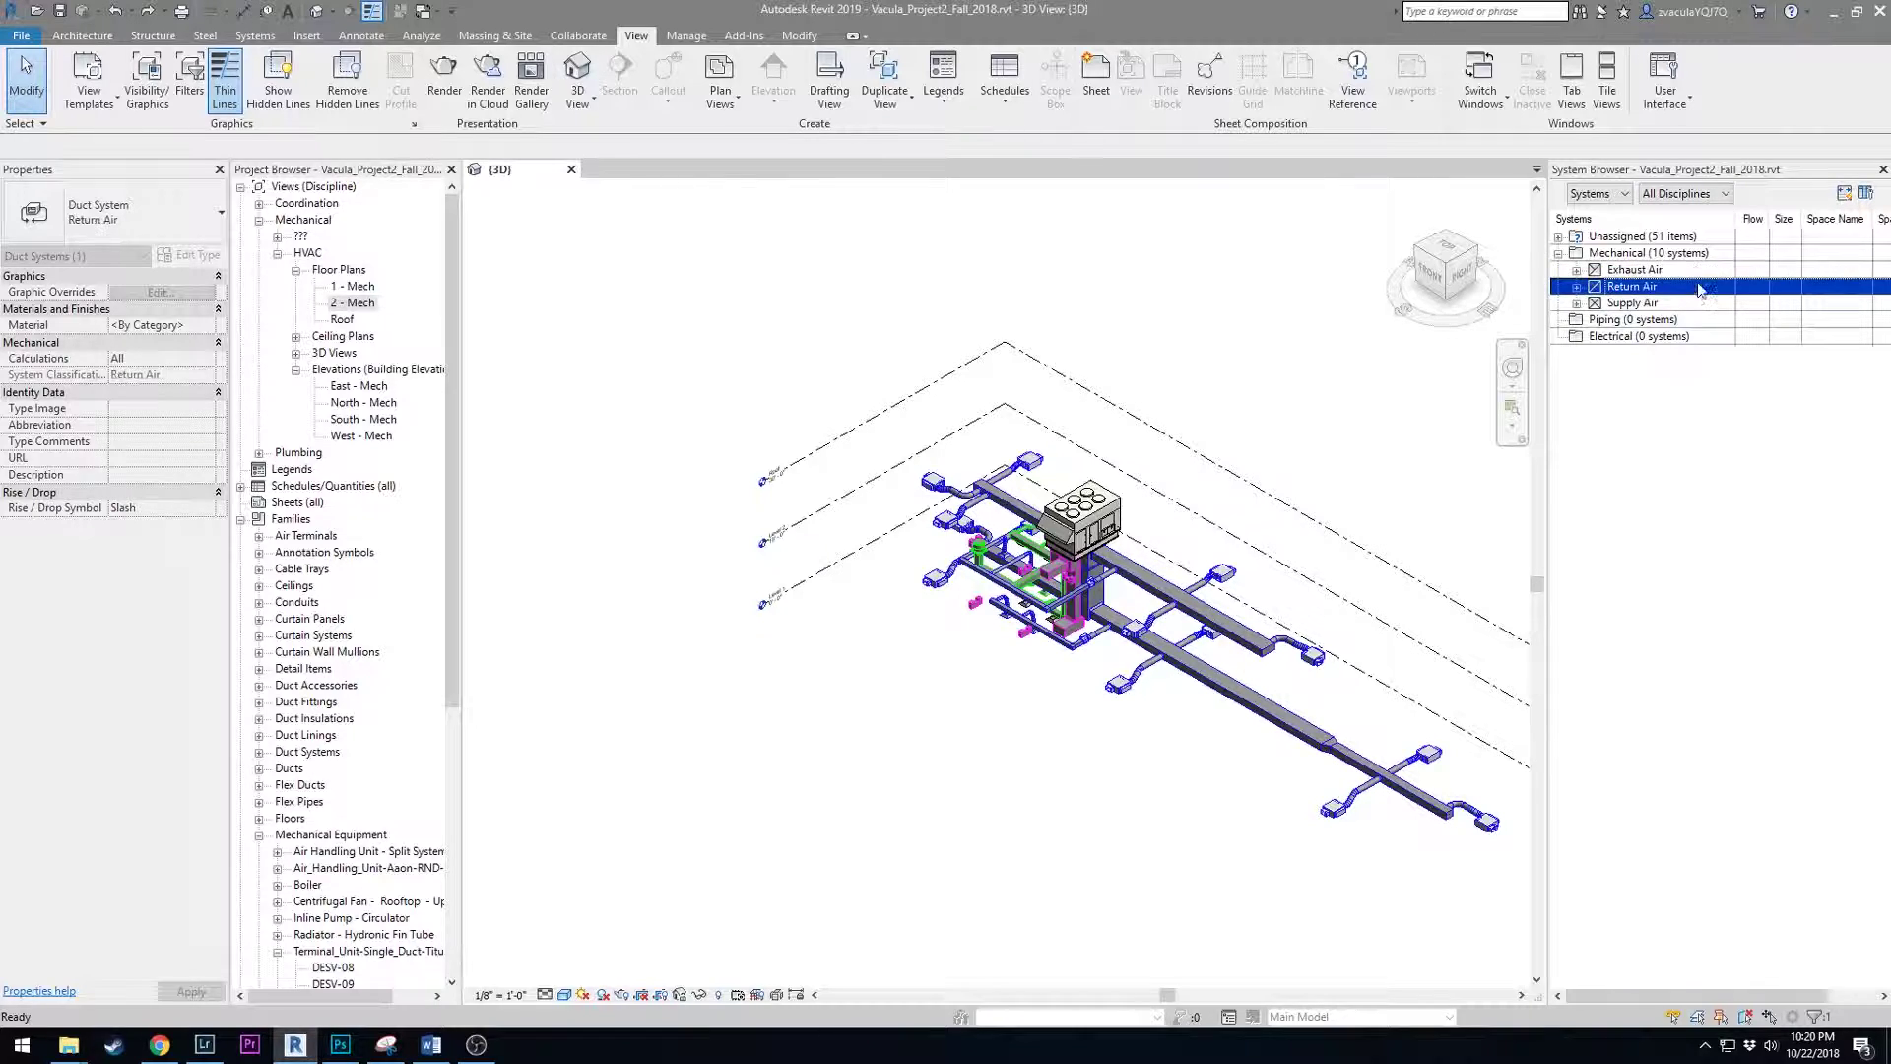
left_click(1690, 305)
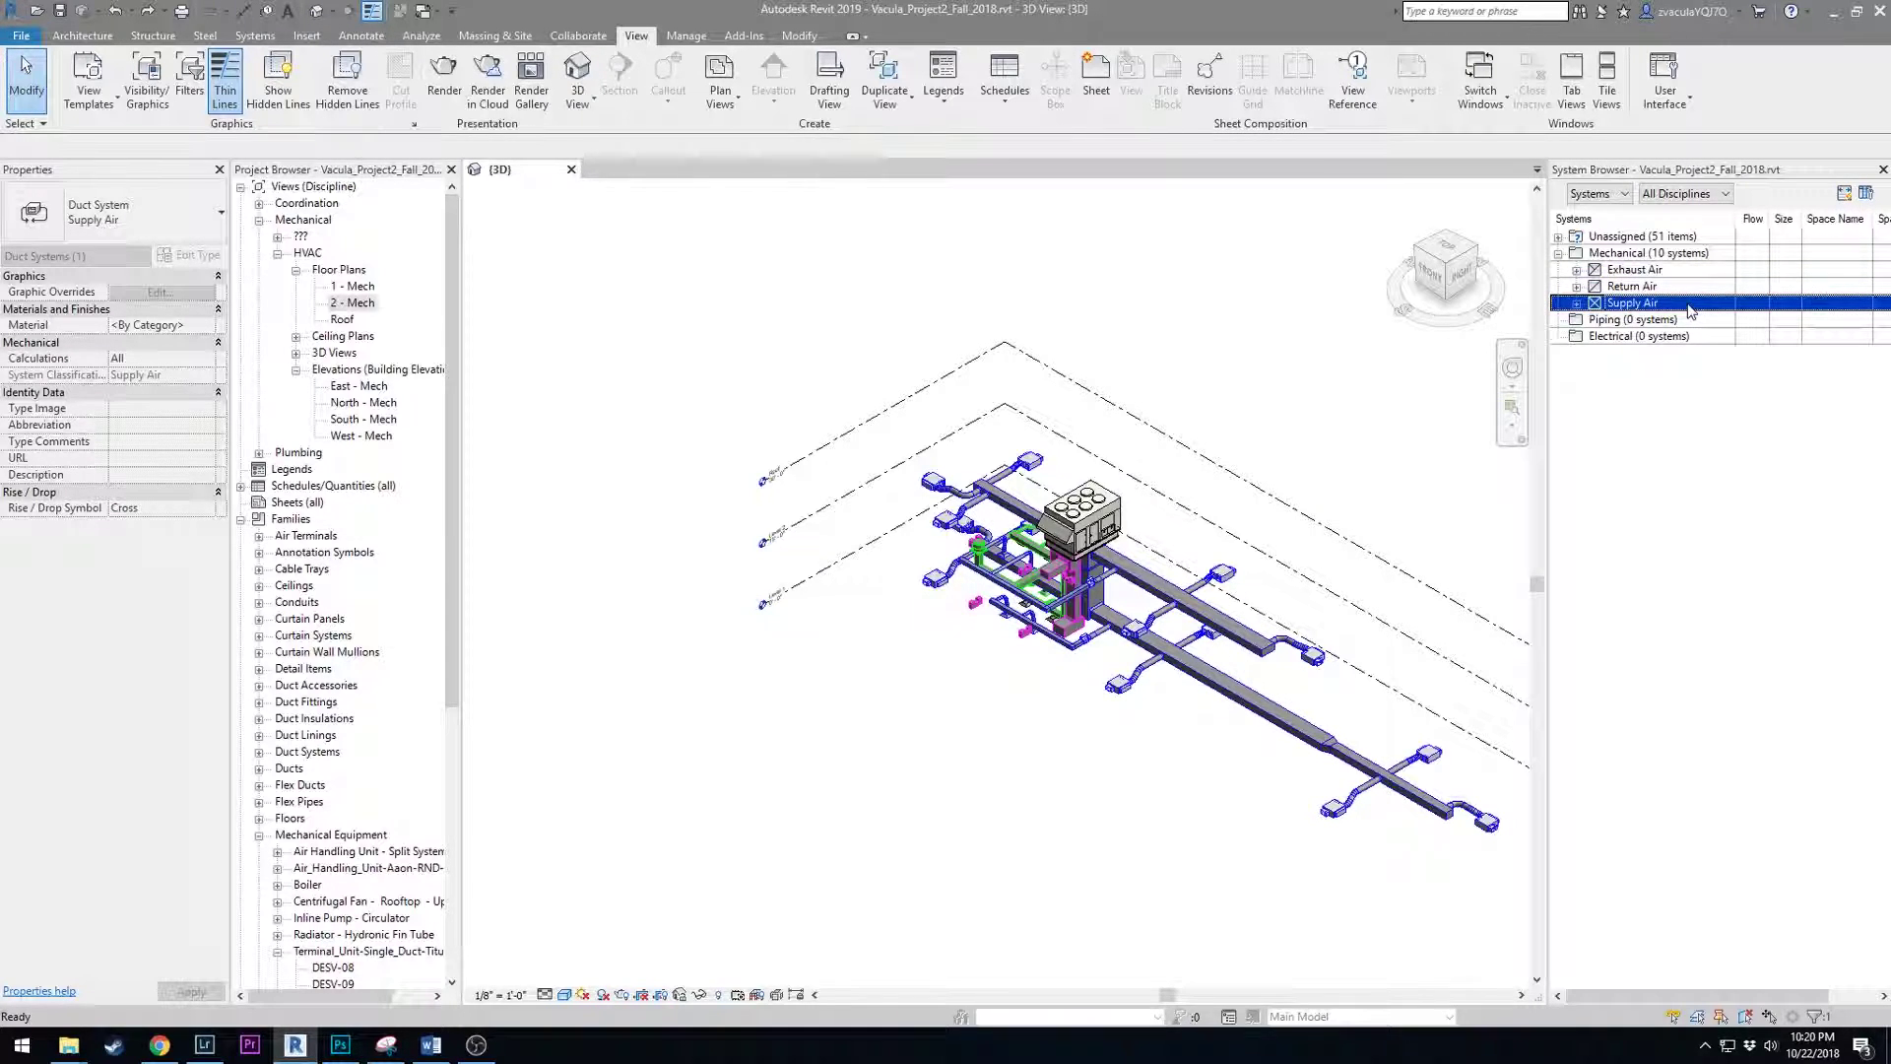
left_click(1687, 337)
left_click(1687, 338)
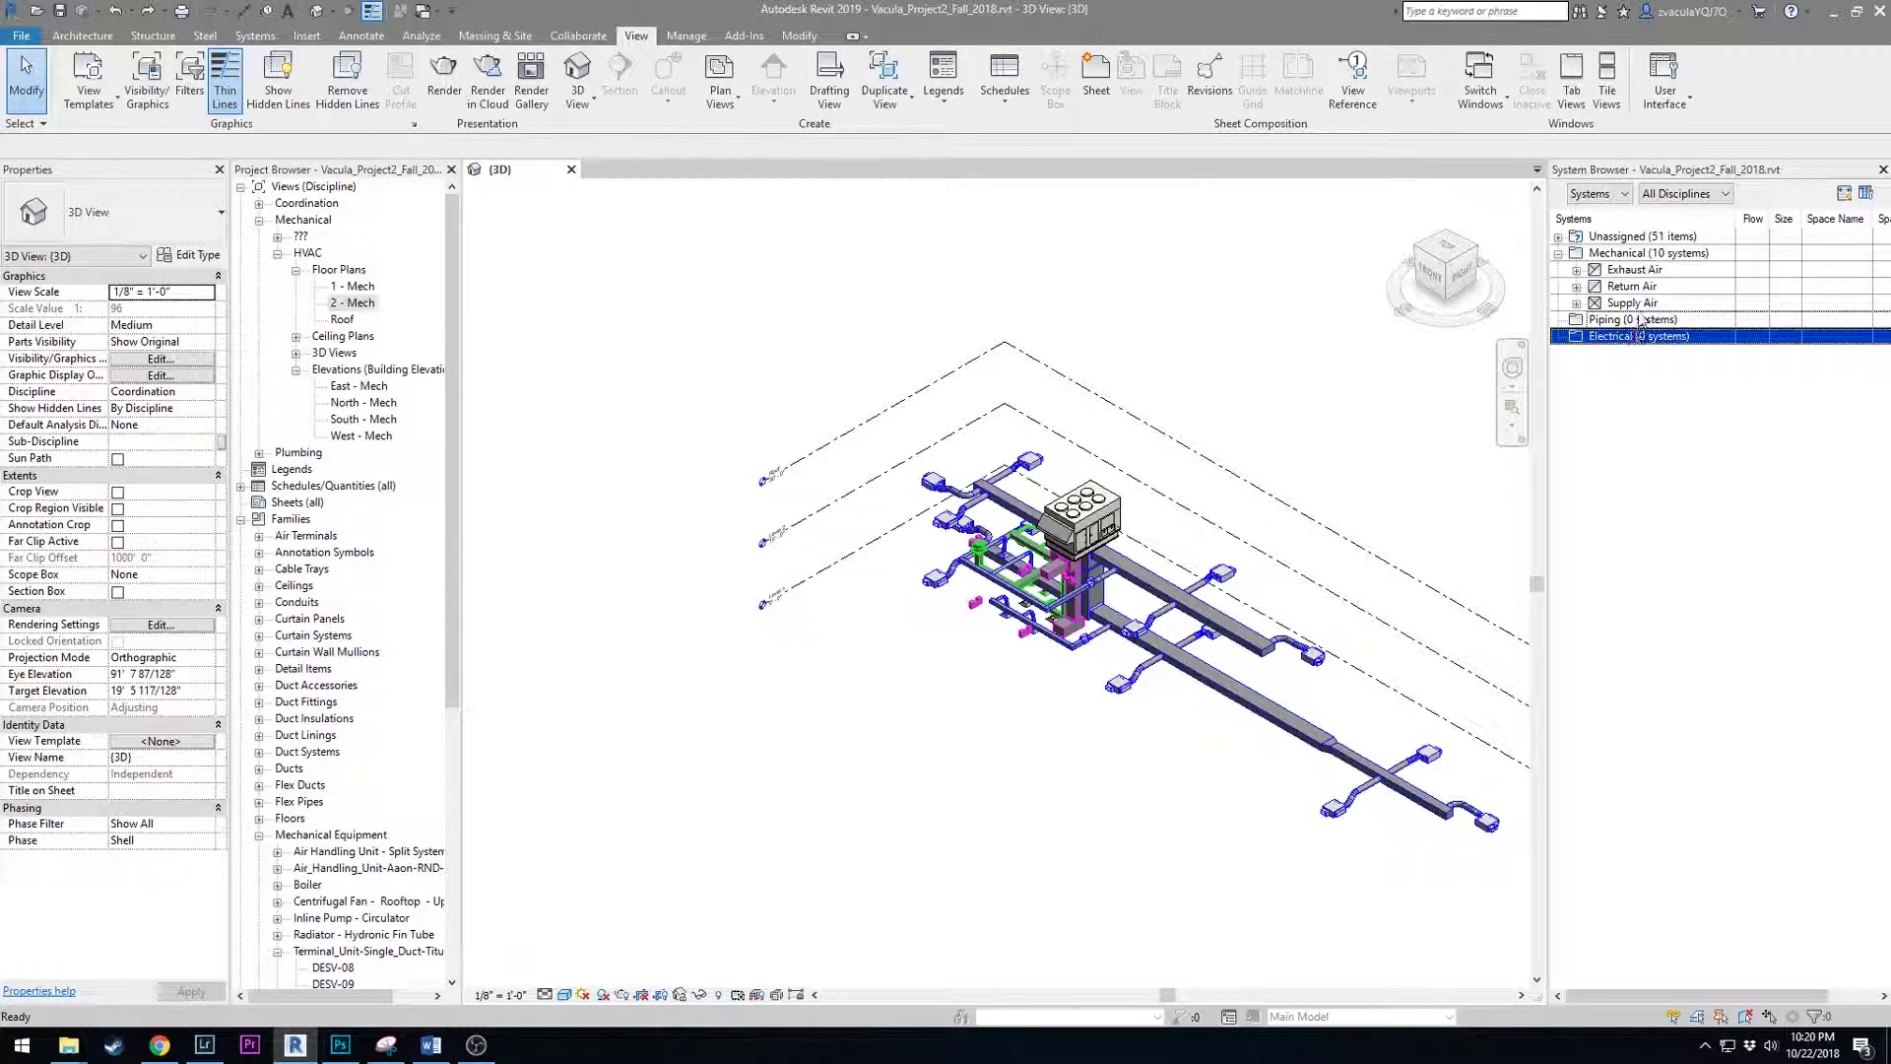
left_click(1603, 366)
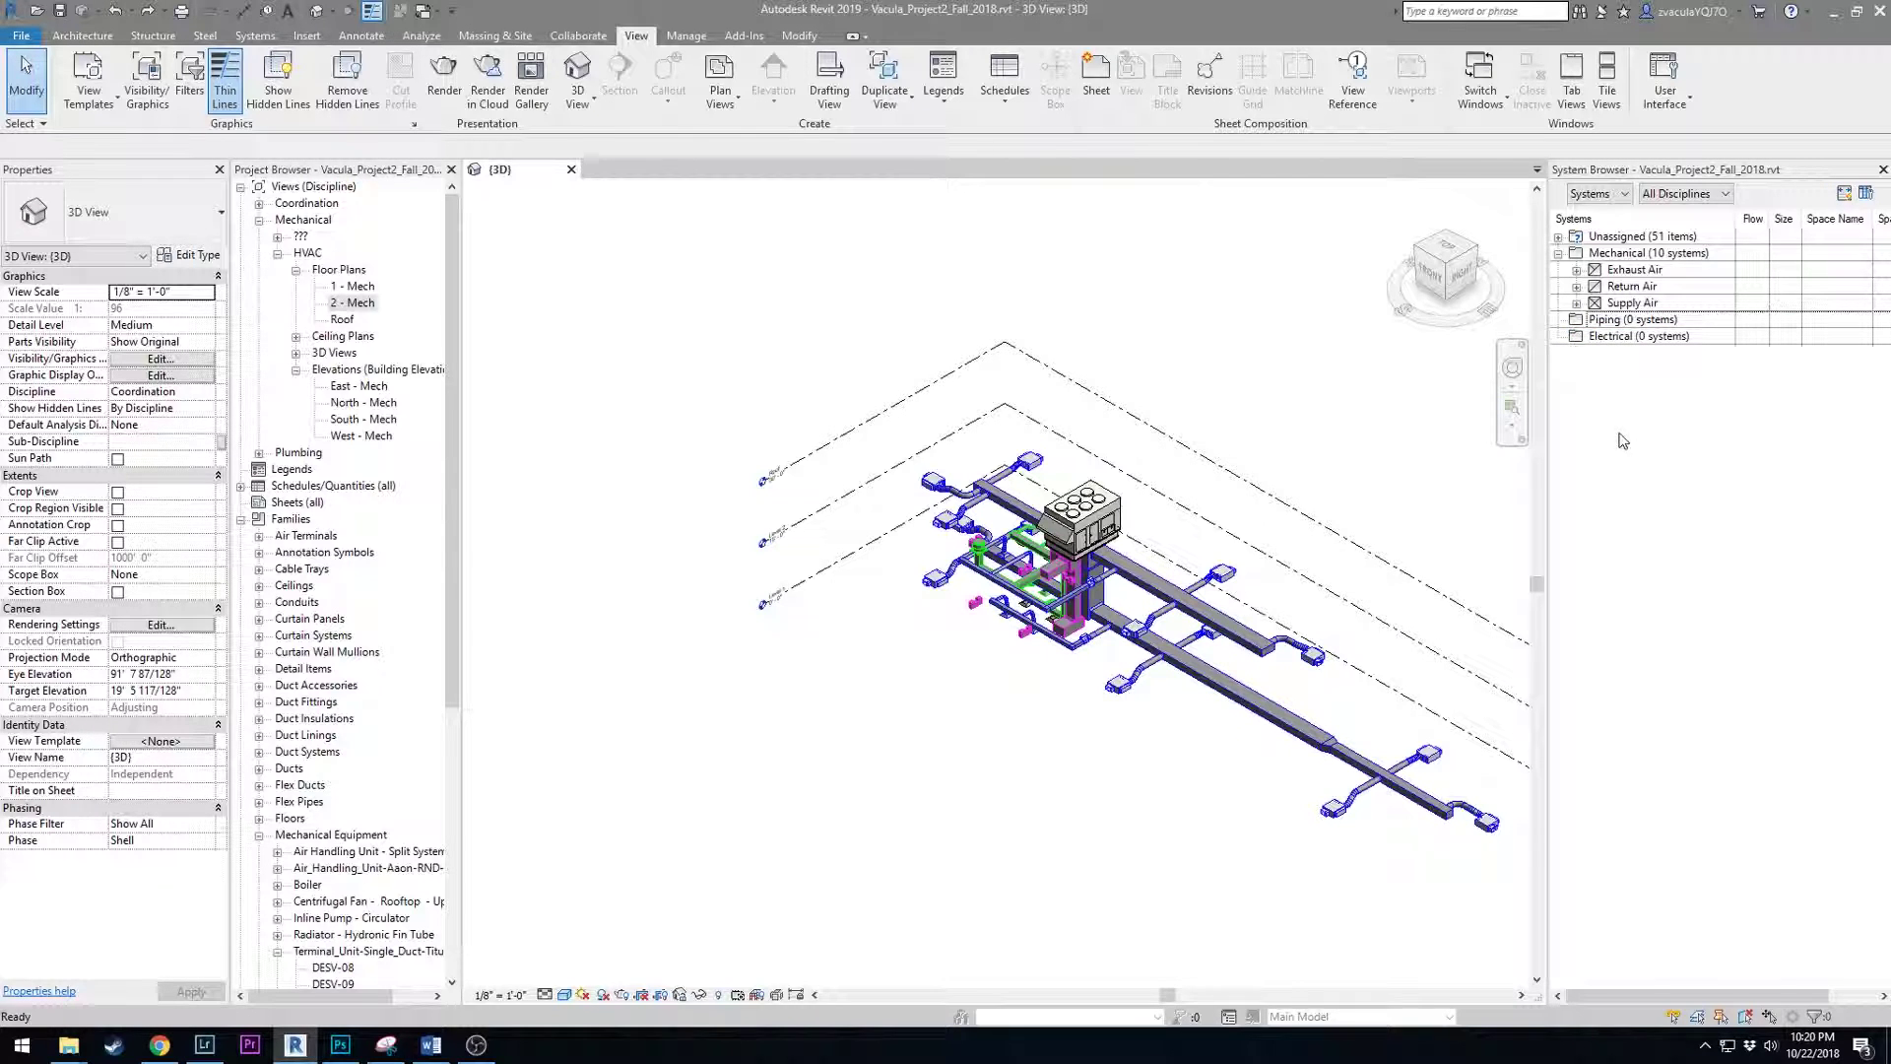
middle_click_drag(1037, 739, 827, 725)
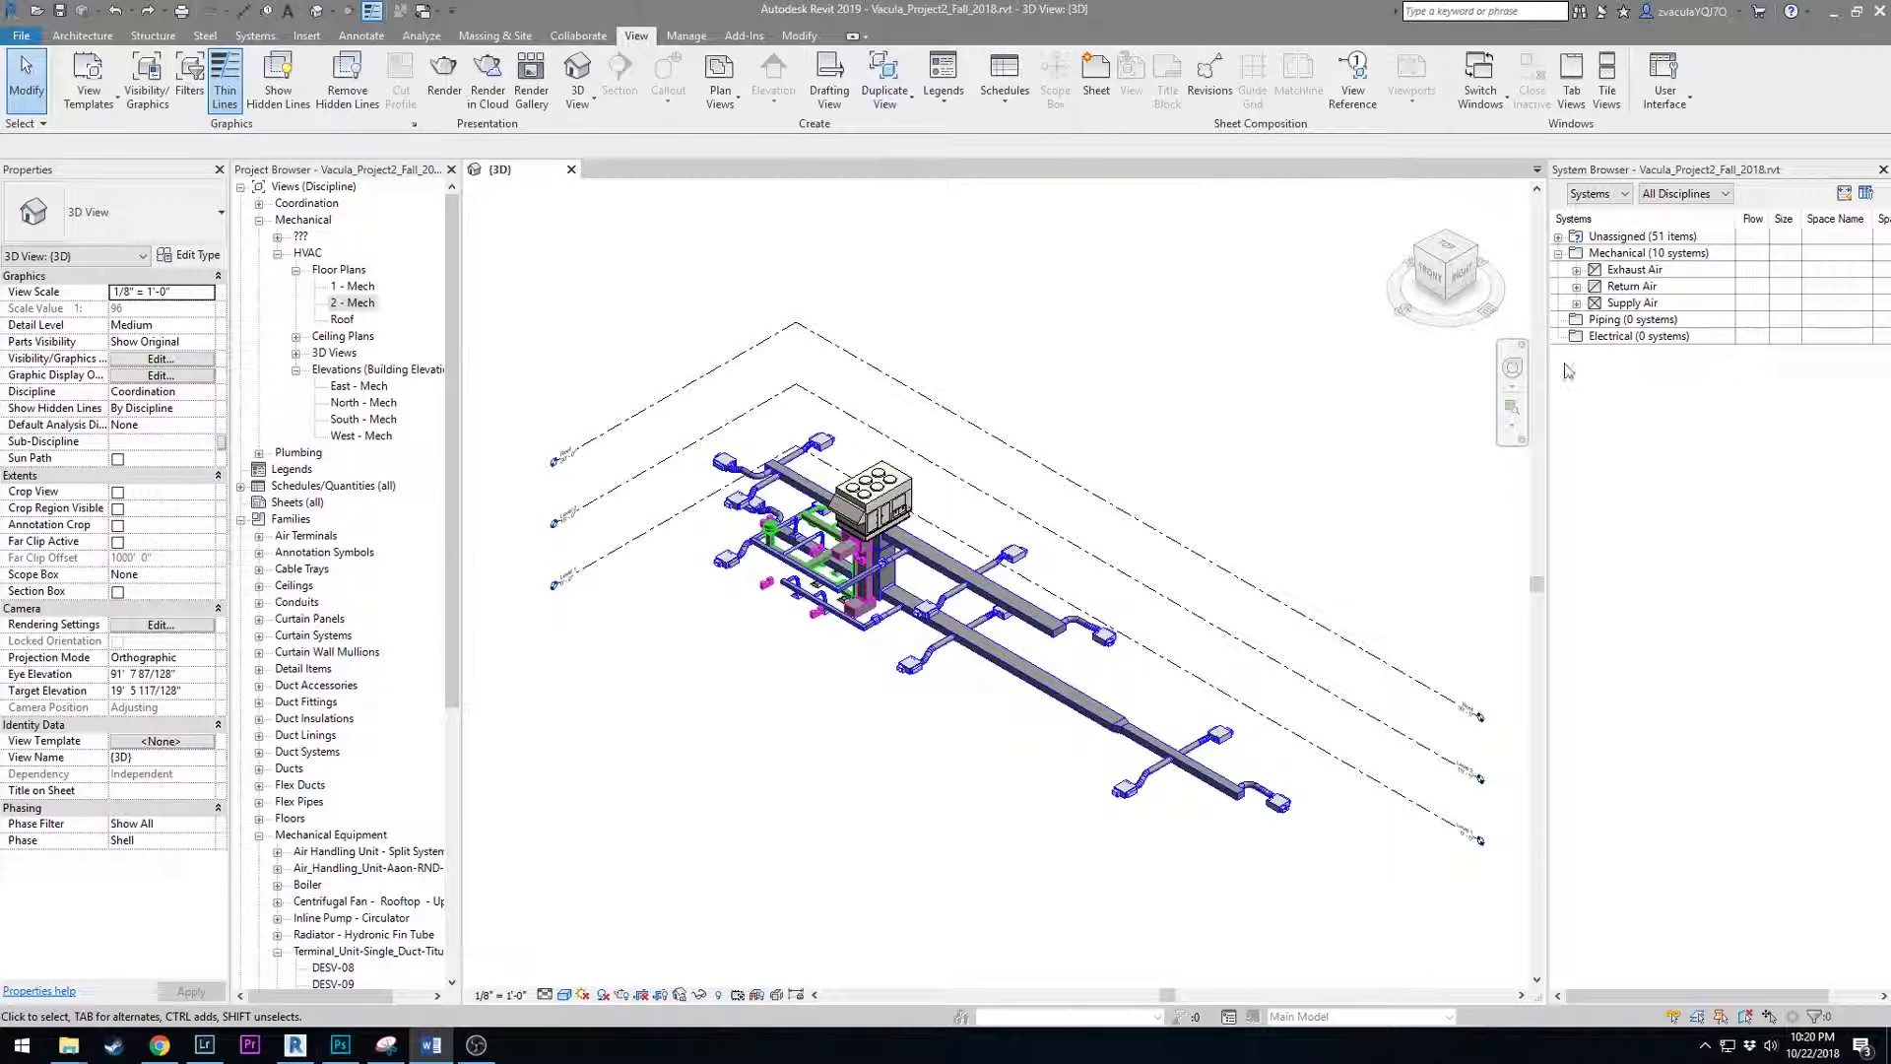
Uncheck Space Name under General in Column Settings so the System Browser shows Space Number.
left_click(1866, 194)
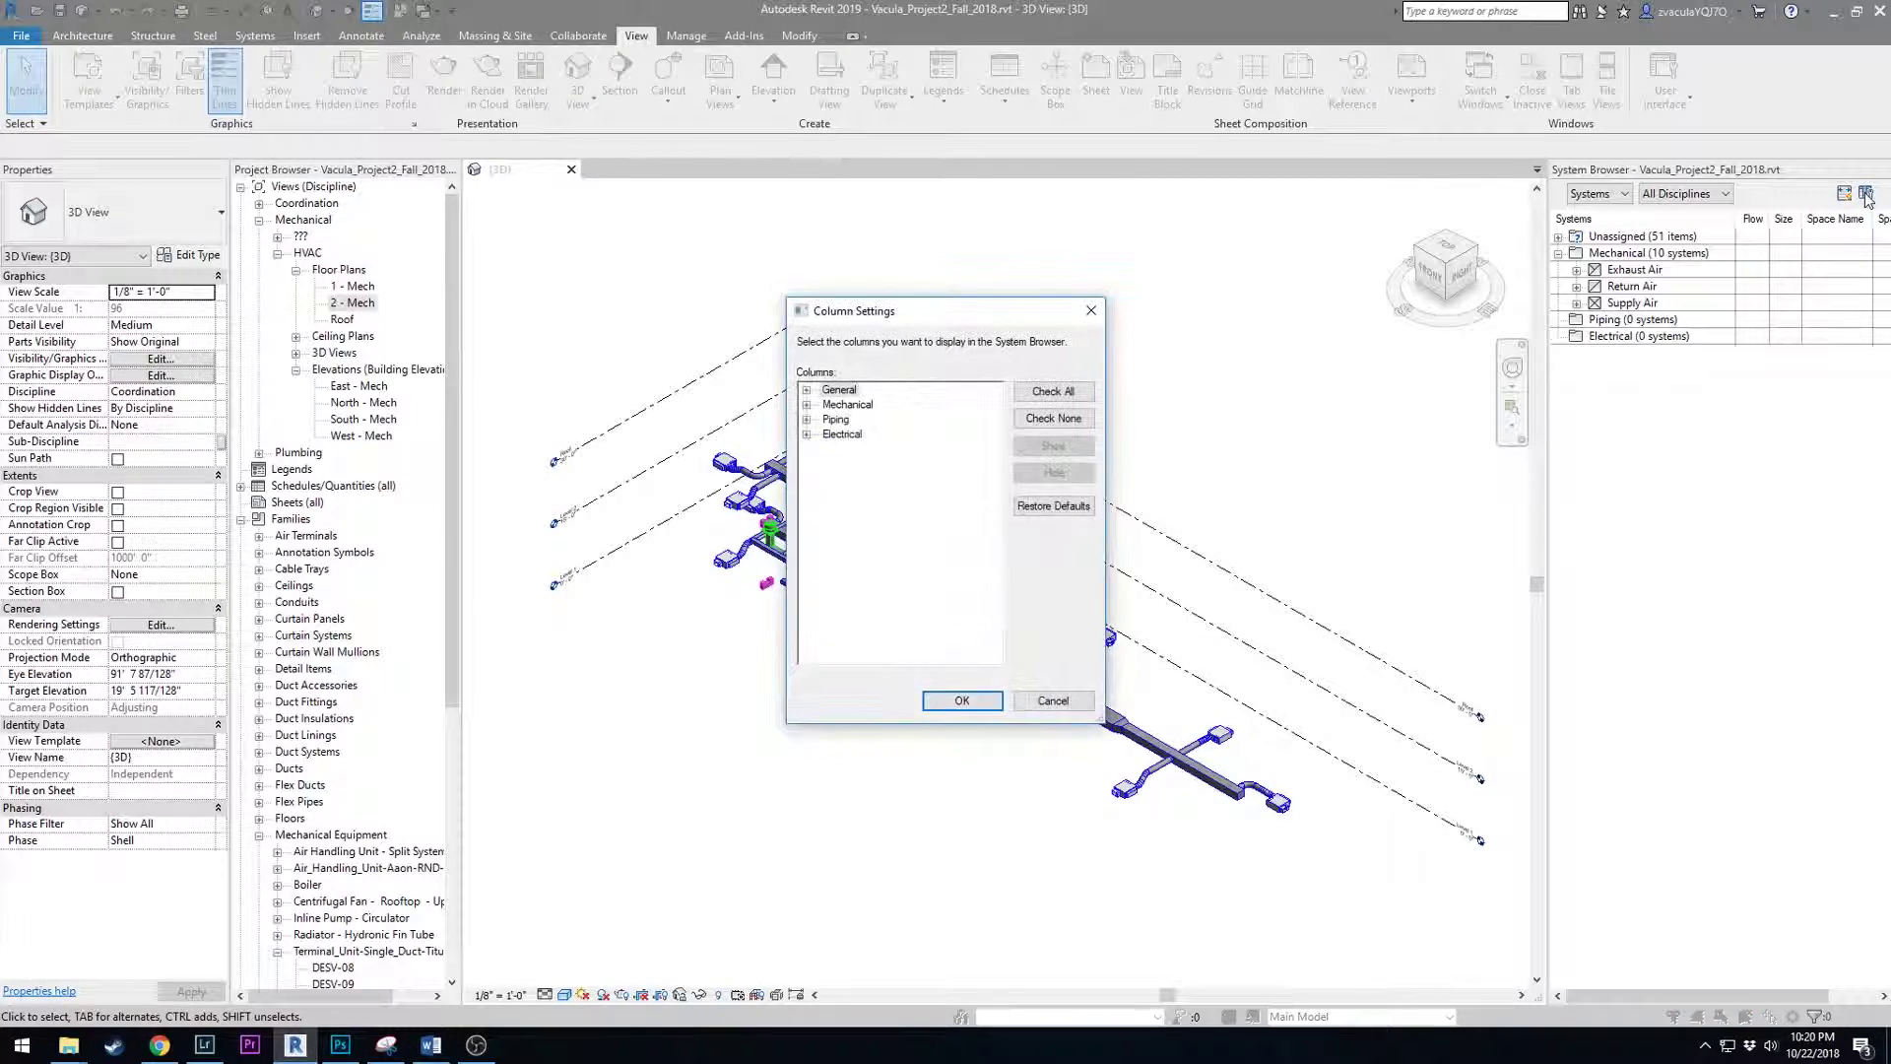
left_click(808, 391)
left_click(883, 464)
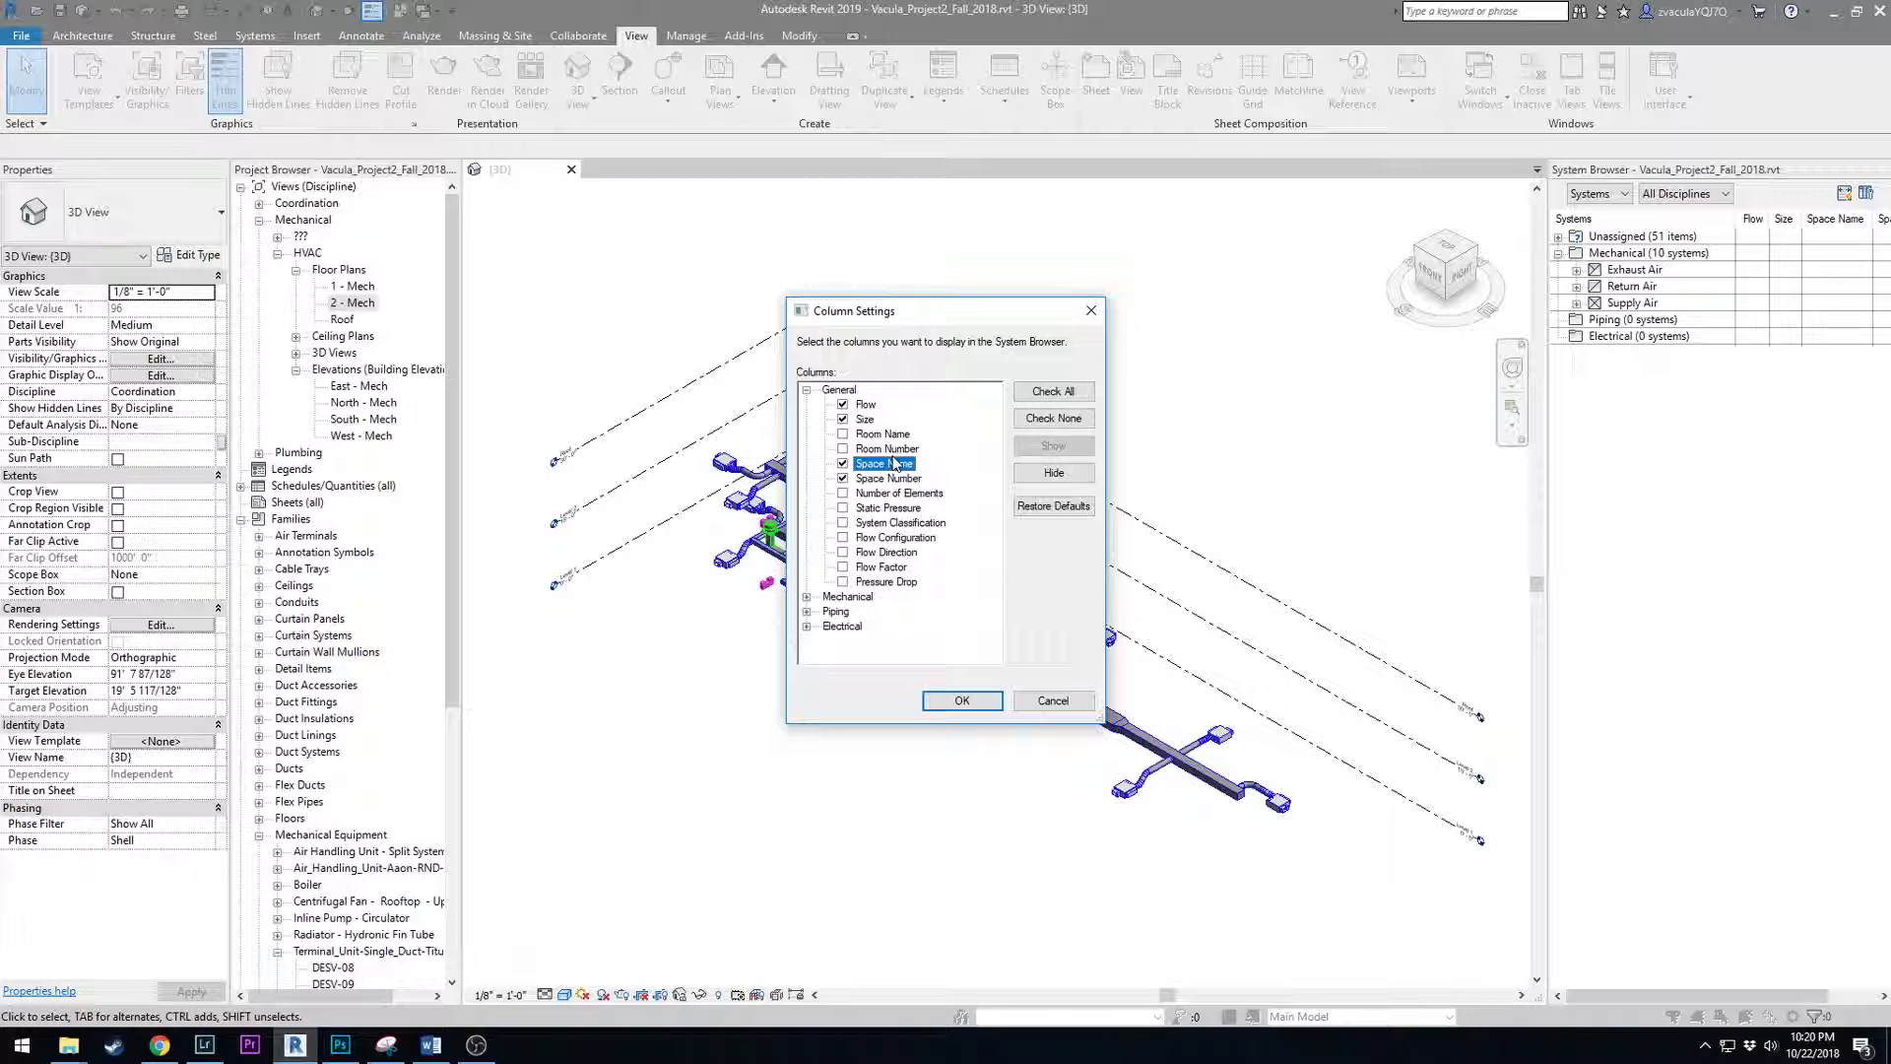
left_click(842, 463)
left_click(962, 702)
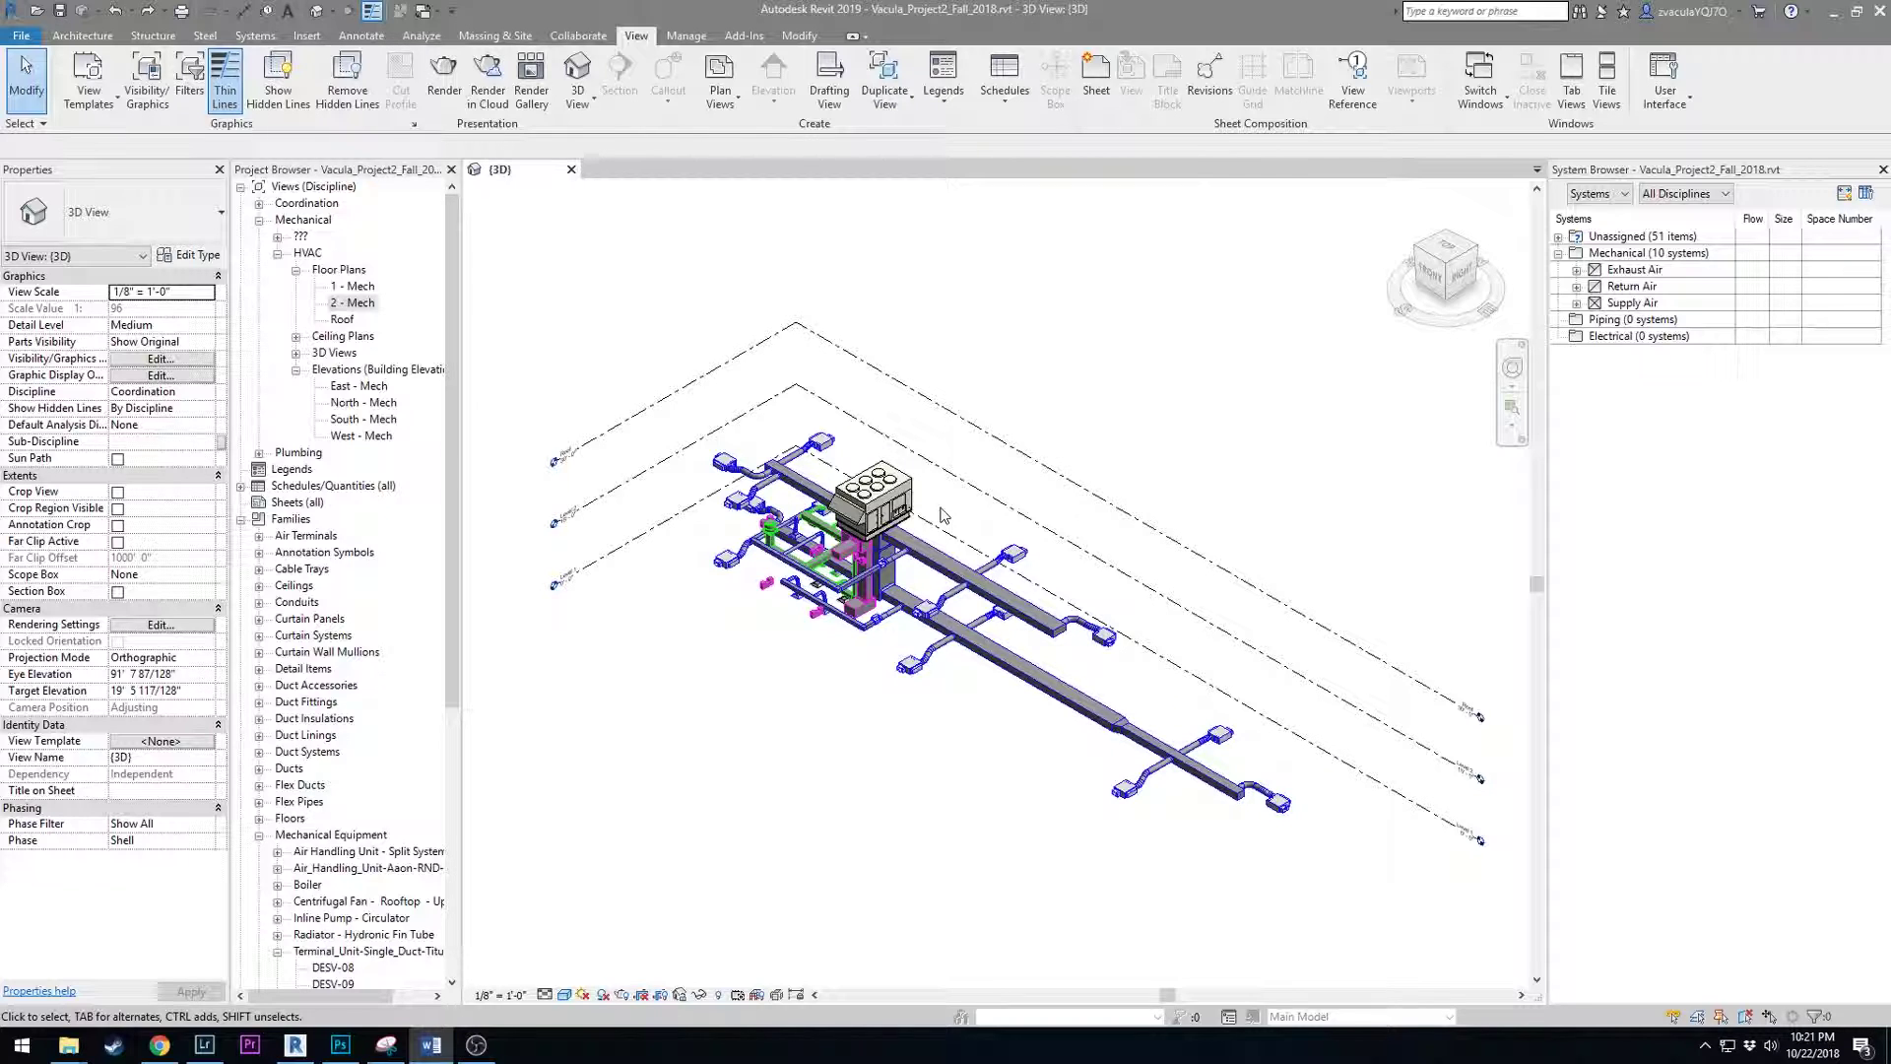
Duplicate the 1 - Mech floor plan as an independent view.
left_click(361, 286)
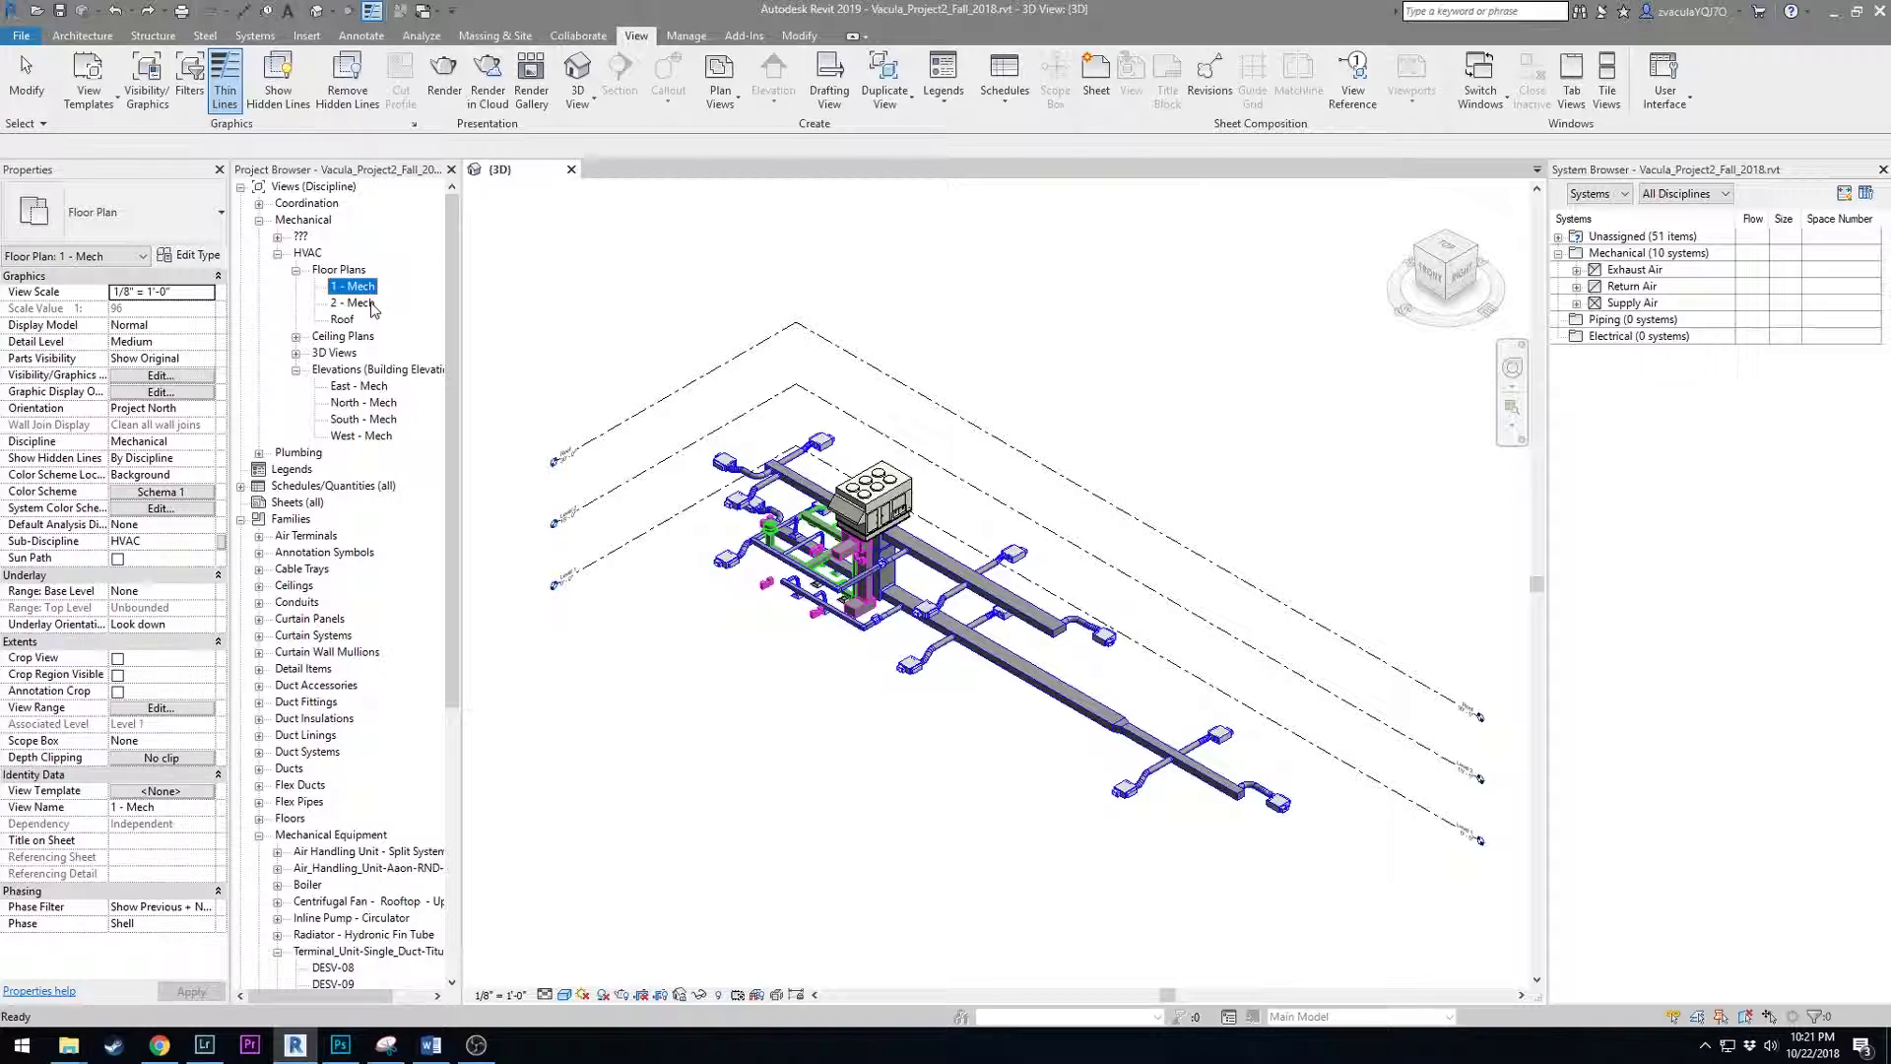
left_click(369, 303)
left_click(362, 287)
left_click(364, 304)
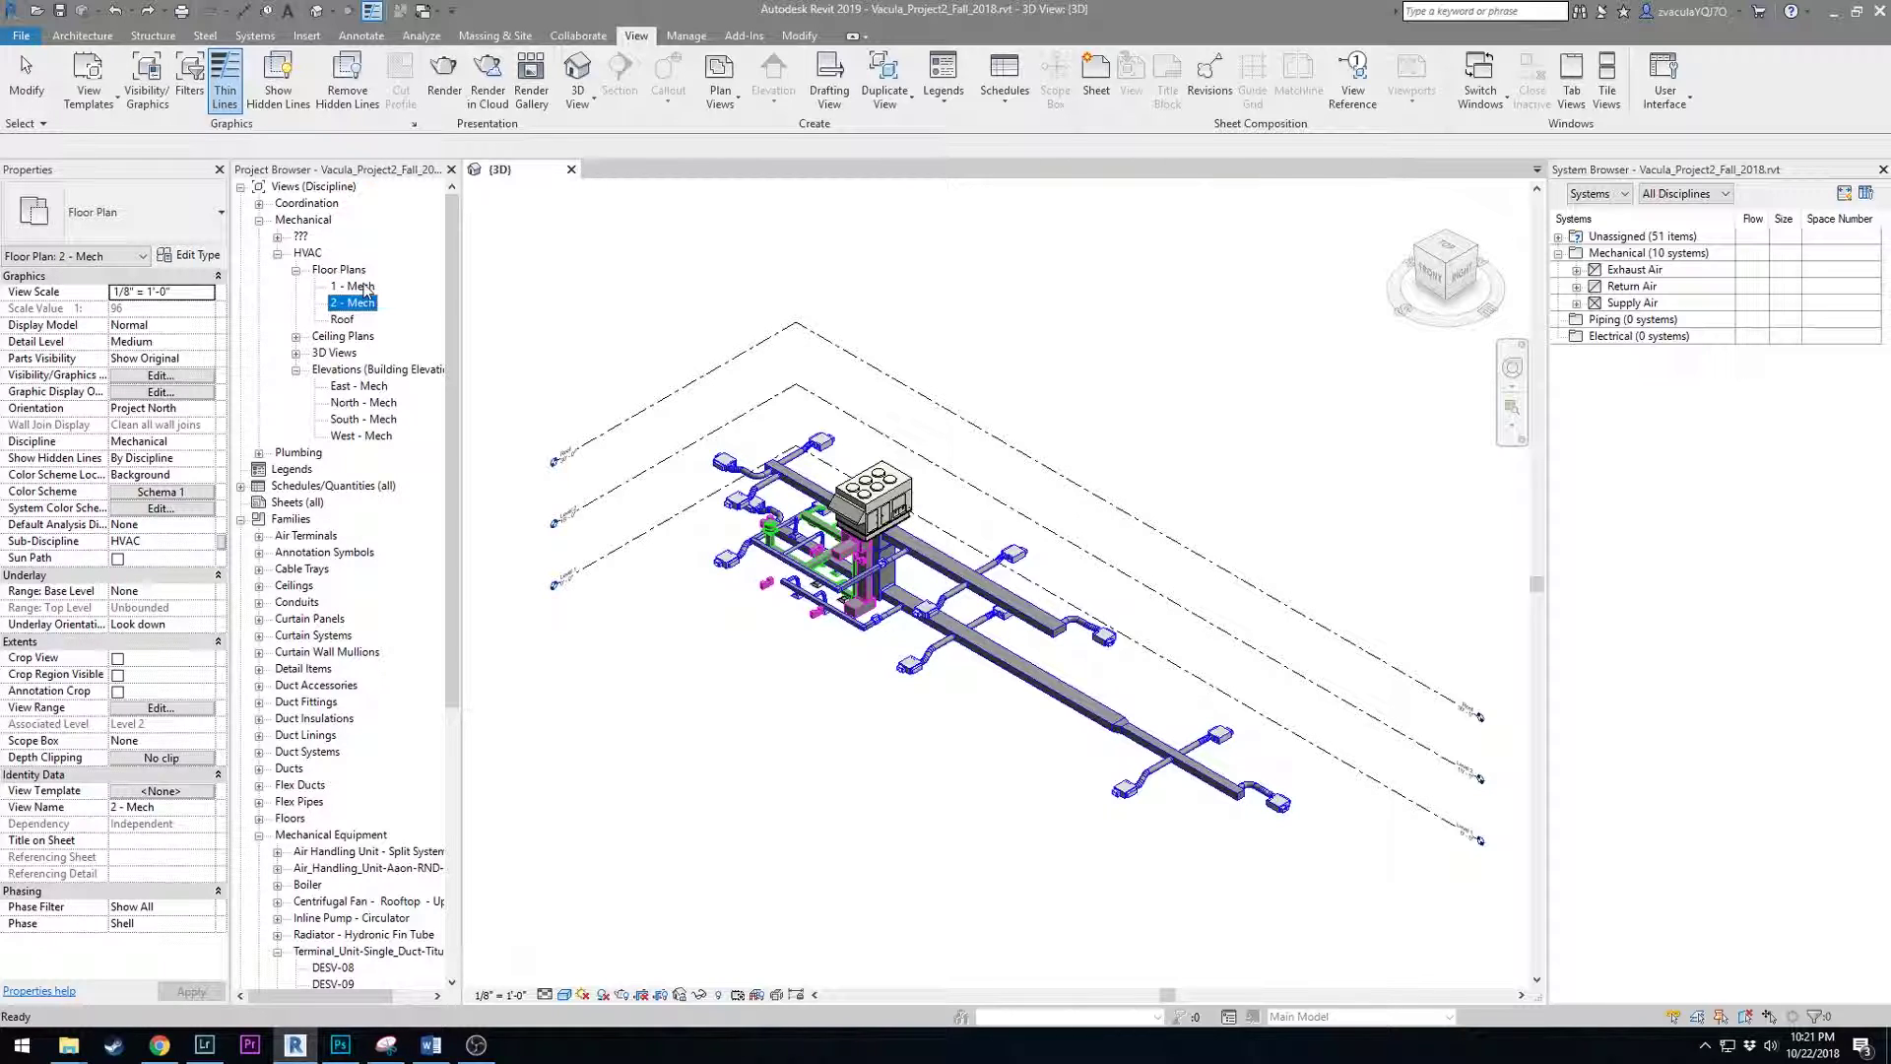
left_click(363, 287)
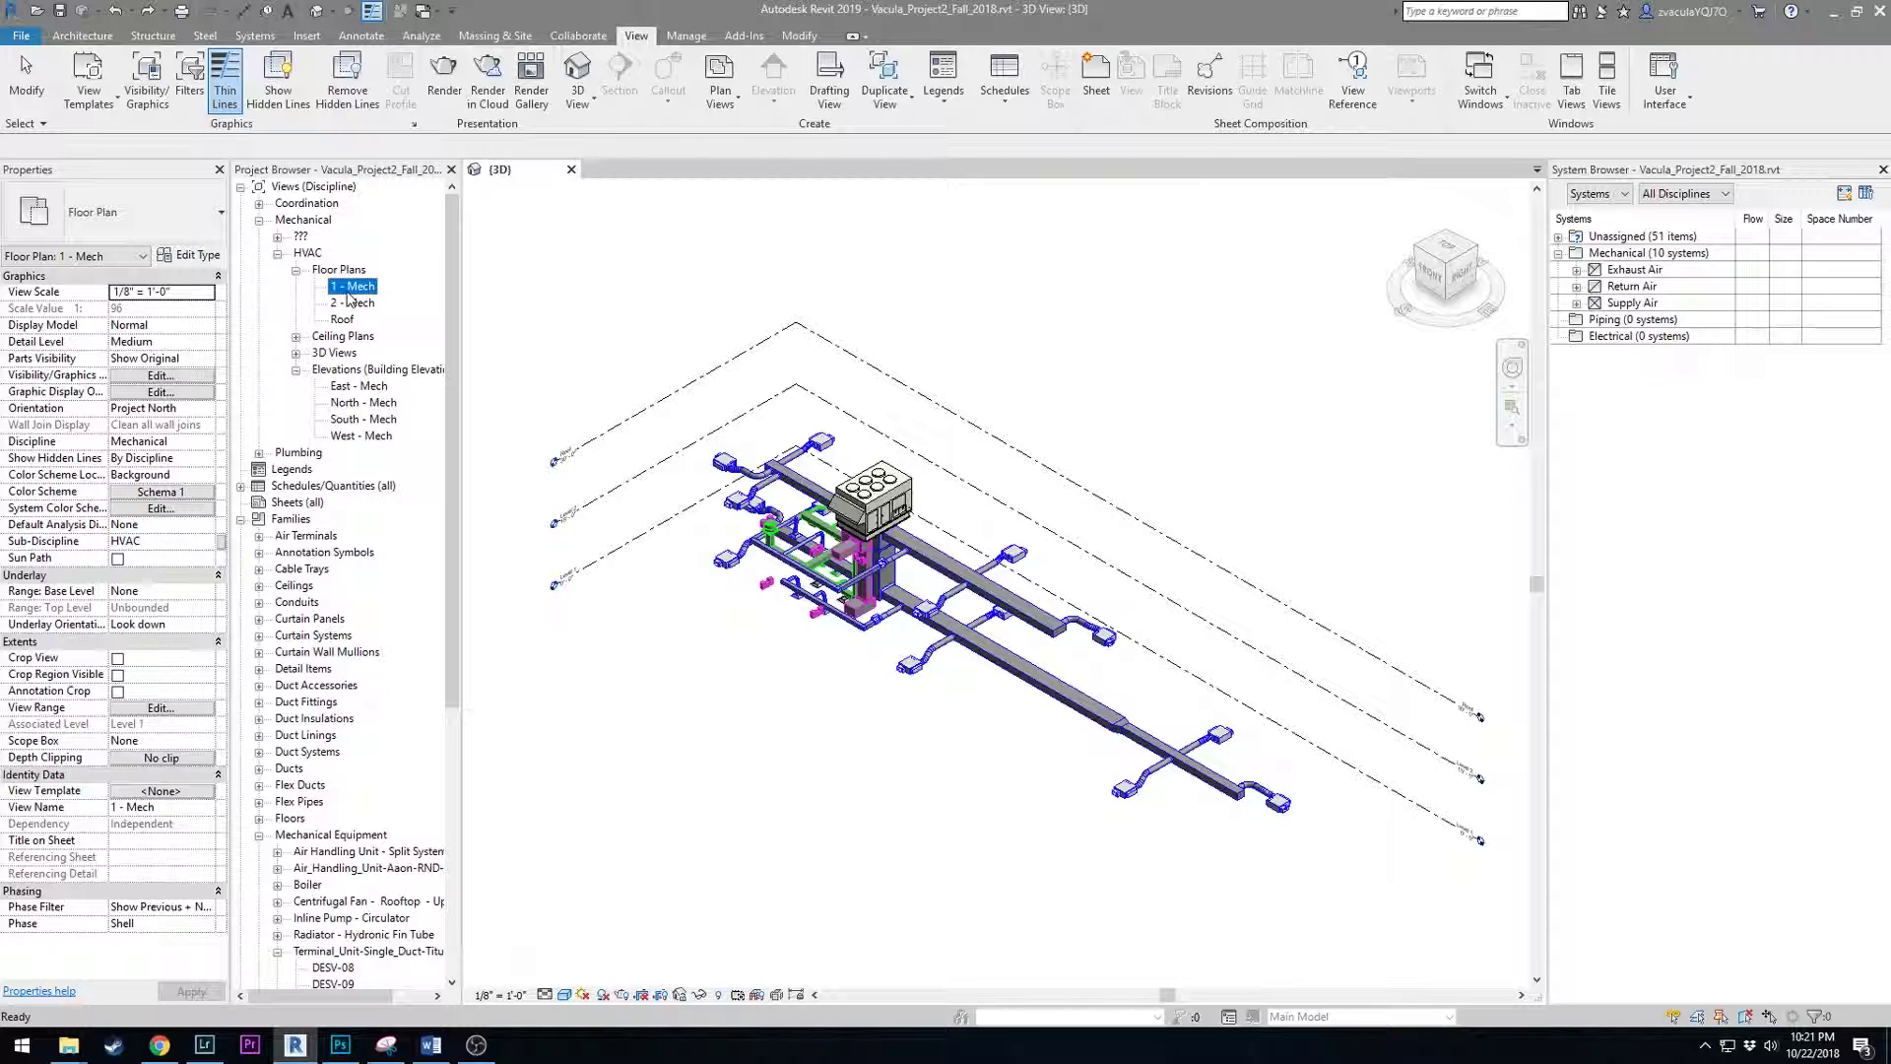
right_click(346, 290)
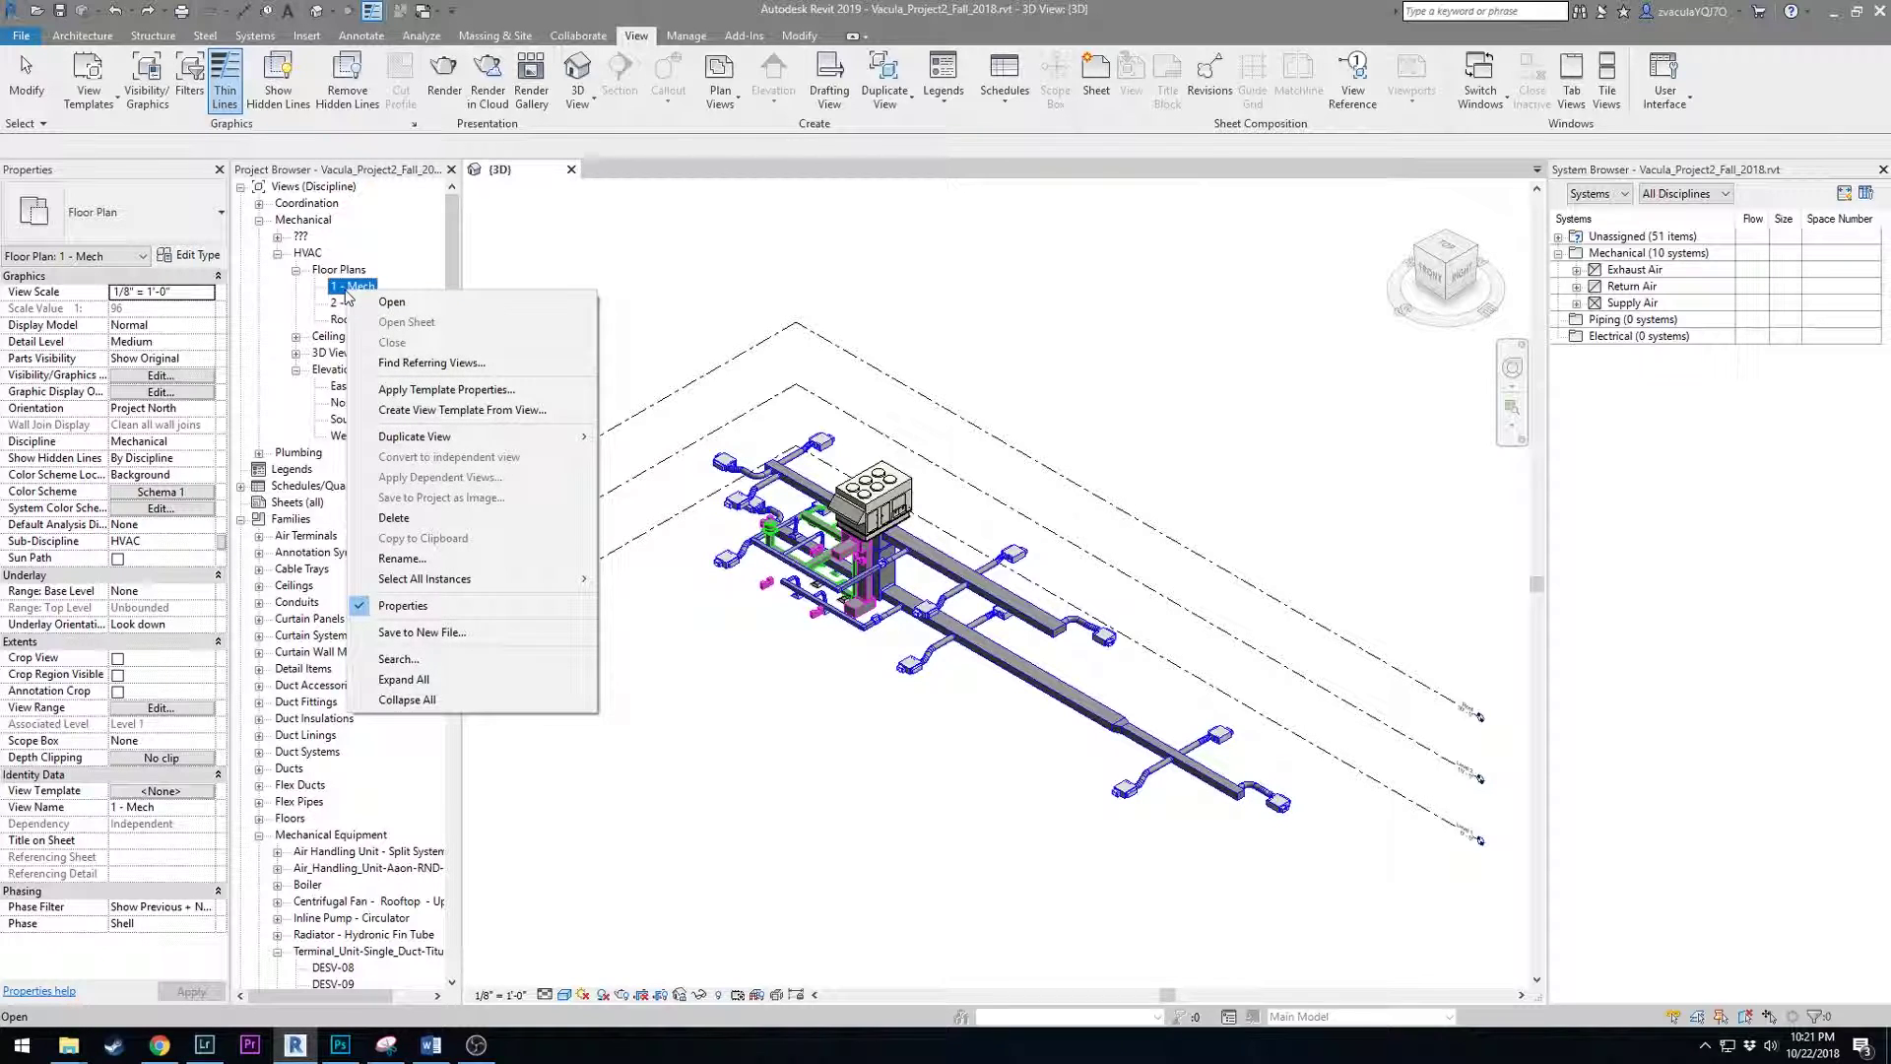
mouse_move(496, 445)
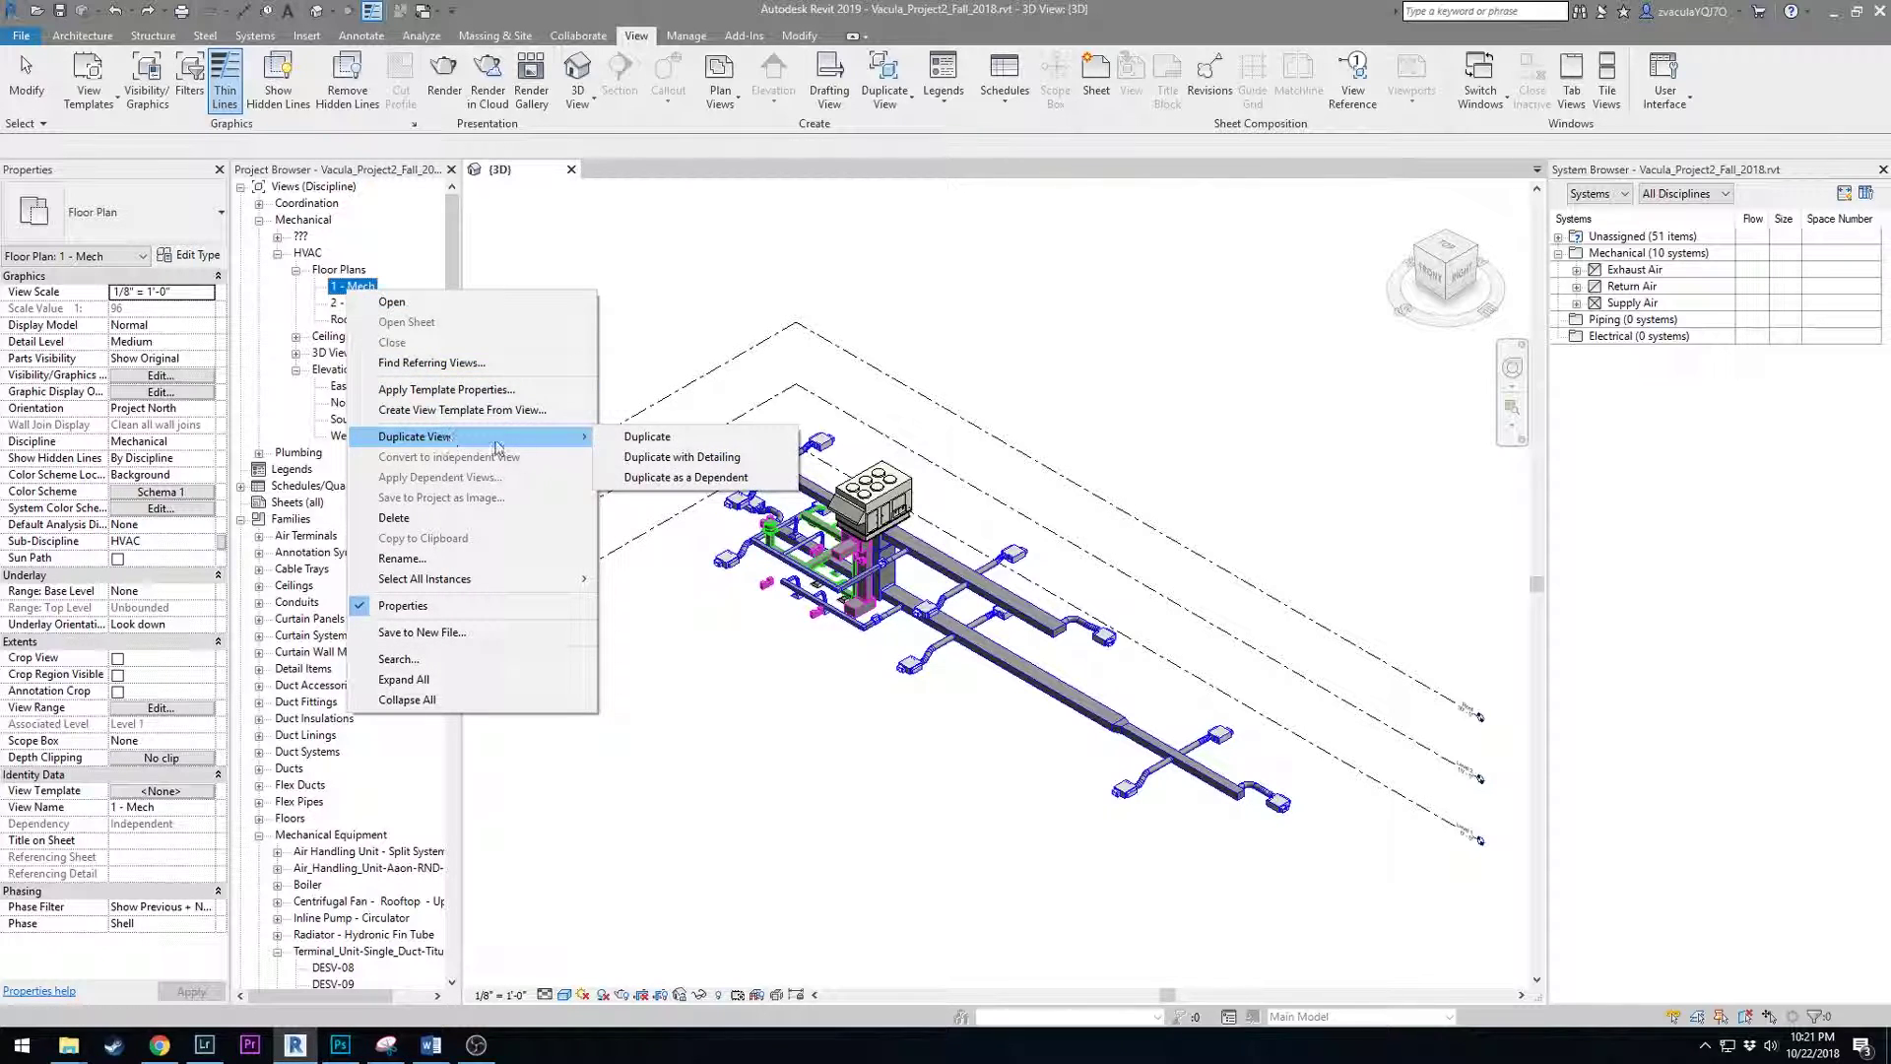
left_click(706, 442)
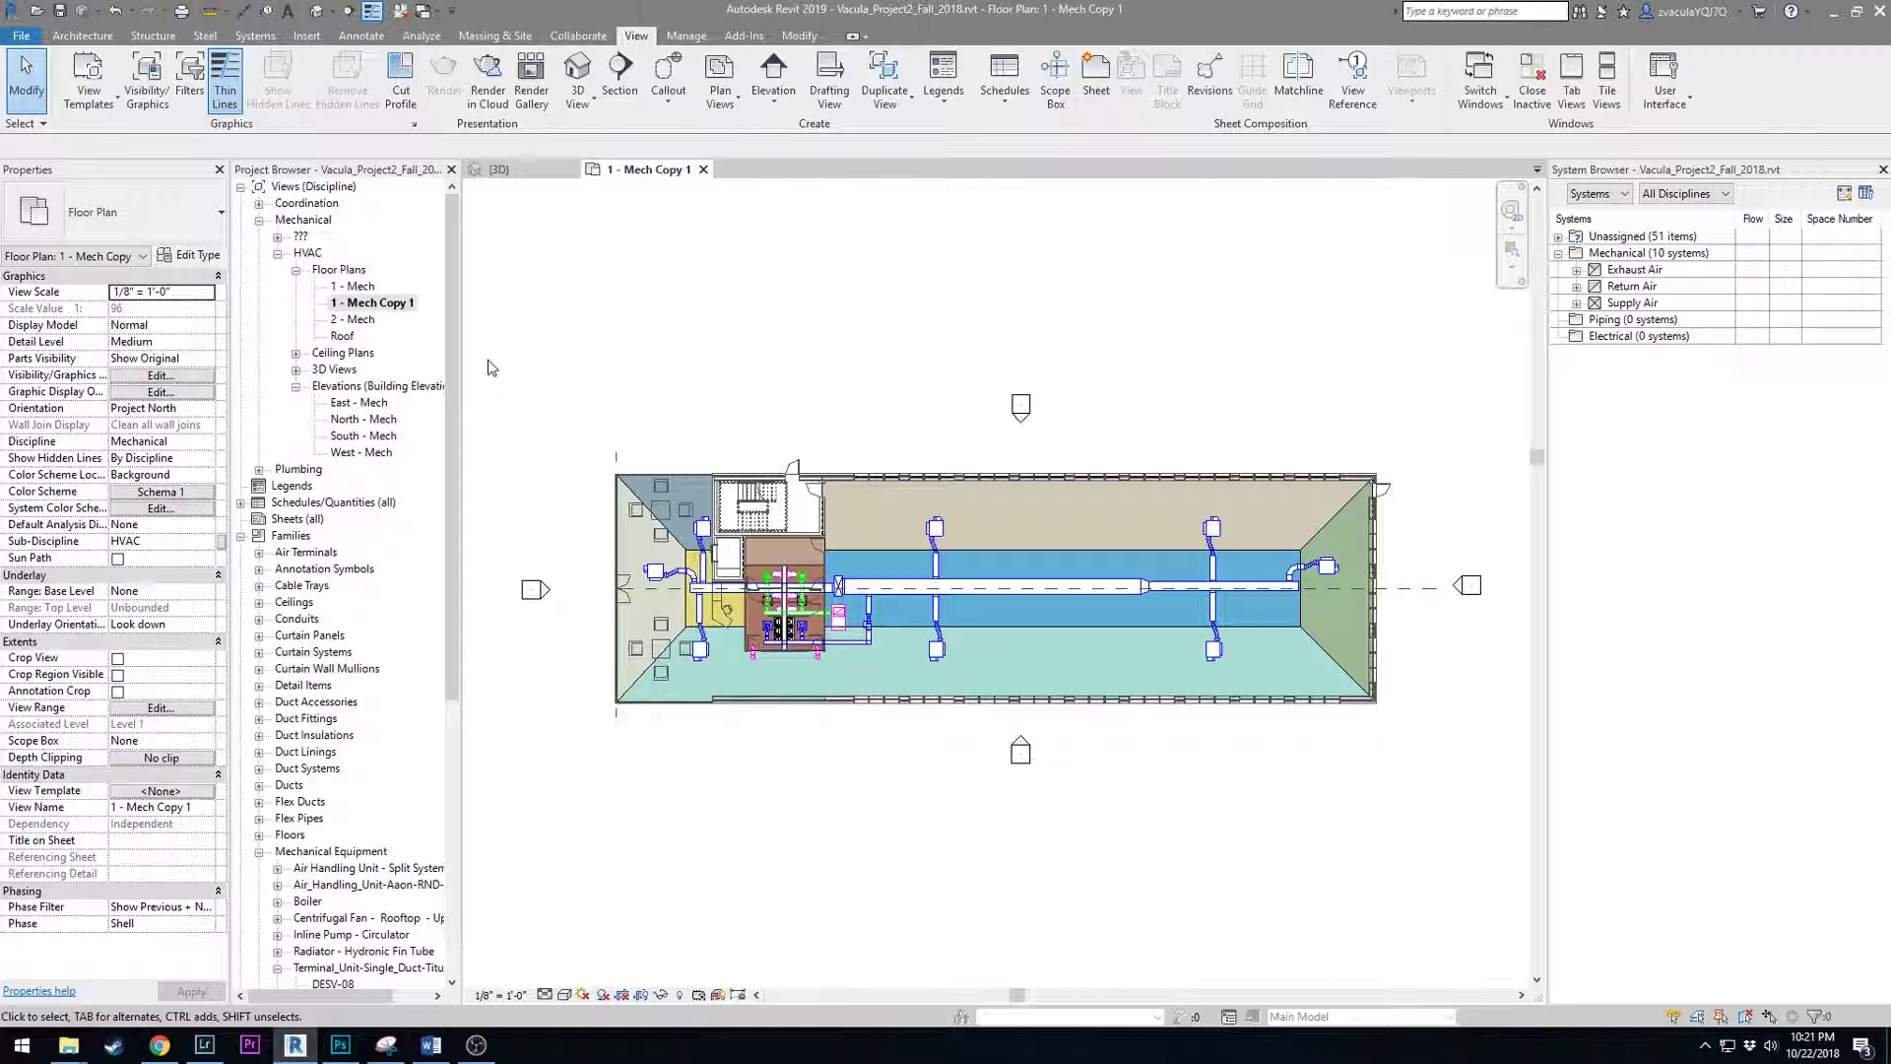
Rename the copy to '1 - Mech Analyze Air Flow'.
left_click(389, 304)
left_click(389, 305)
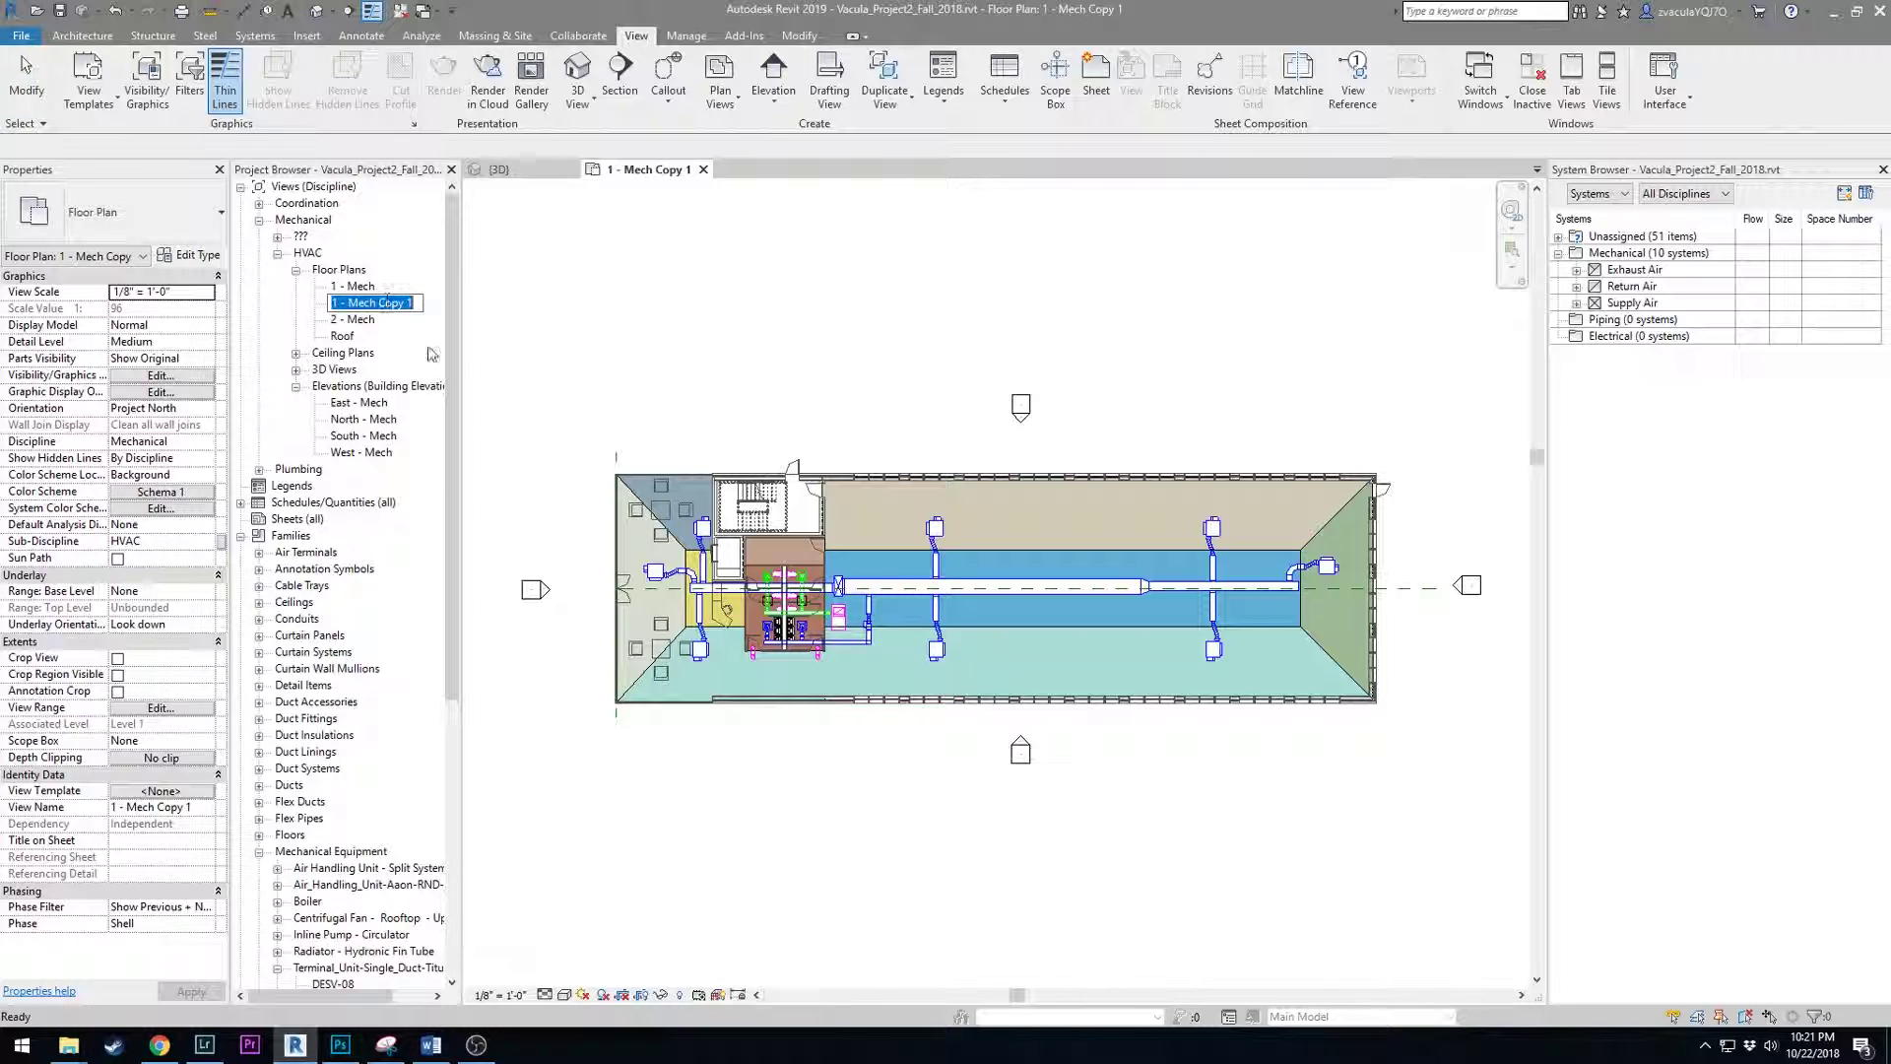
left_click(401, 304)
double_click(392, 303)
key("Delete")
key("Delete")
key("Delete")
type("Analyze Air Flow")
key("Return")
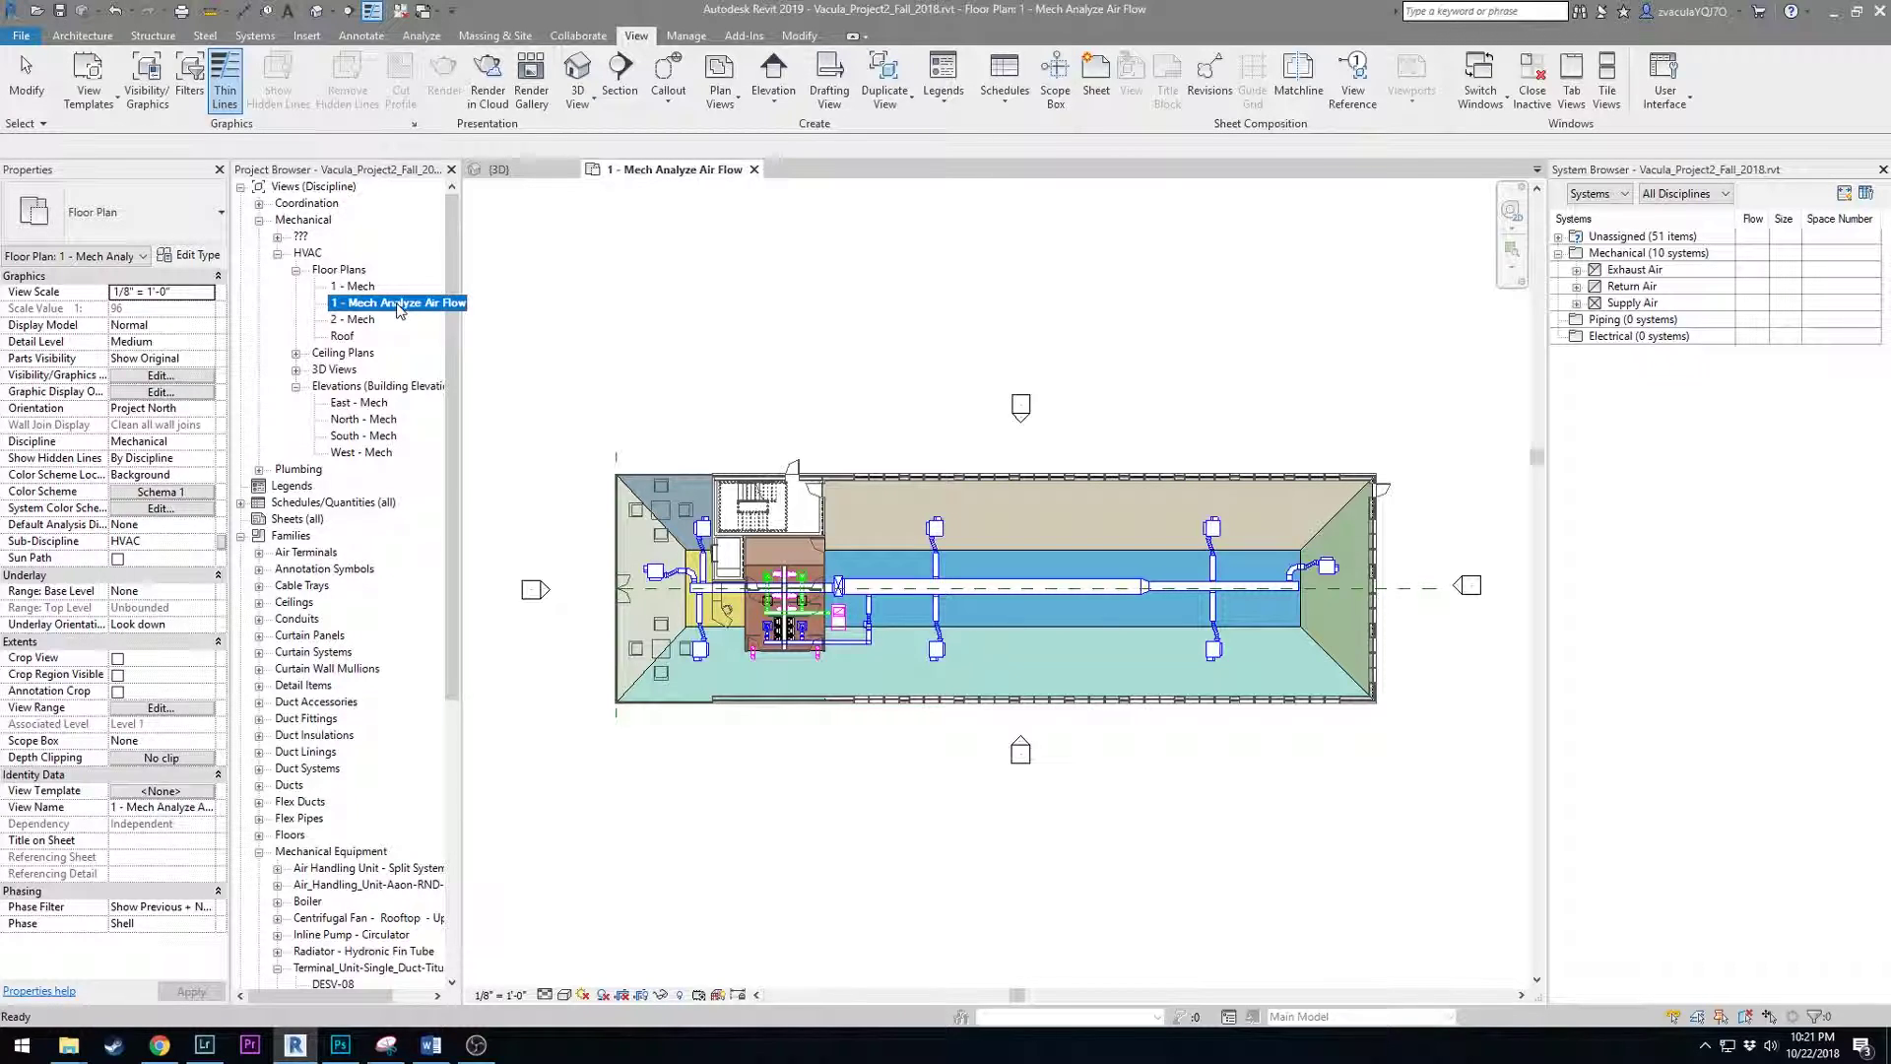
Place a Duct Color Fill - Flow legend (0, 500, 1000 CFM) left of the building.
left_click(423, 36)
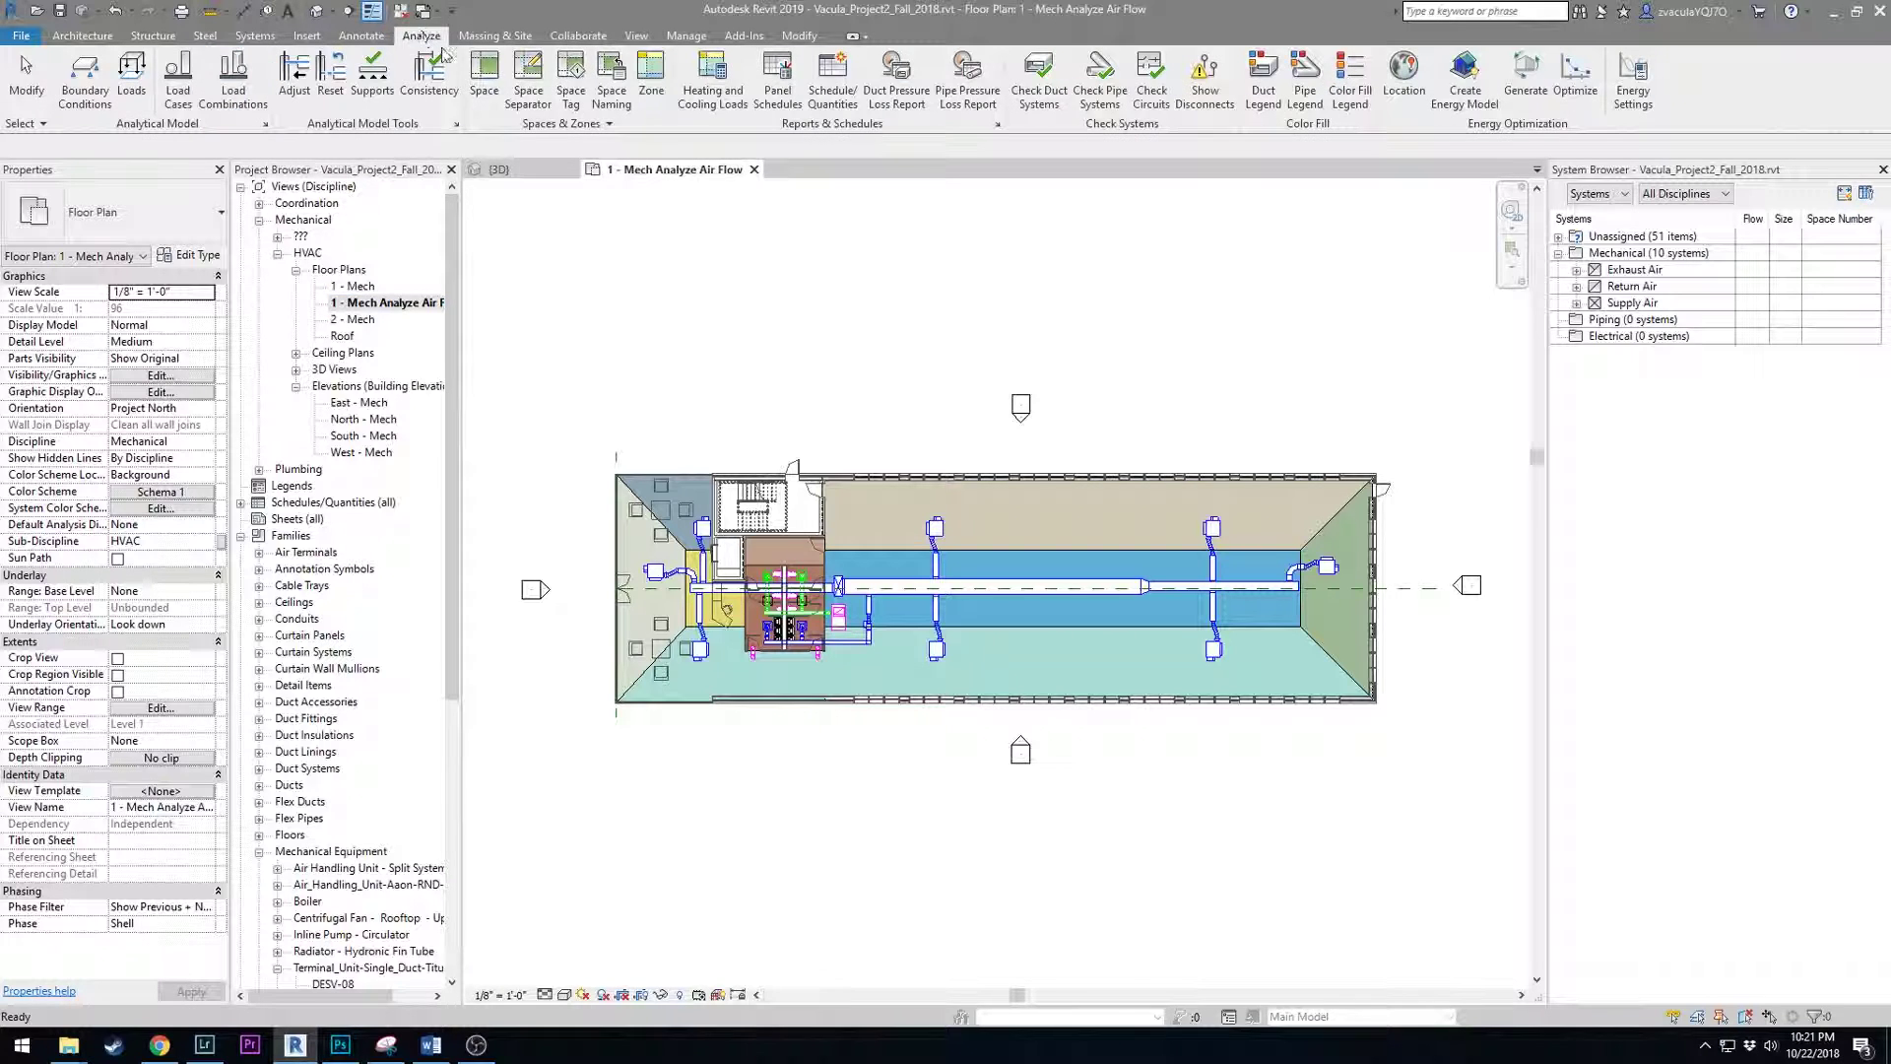
left_click(1261, 96)
middle_click_drag(886, 356, 1249, 300)
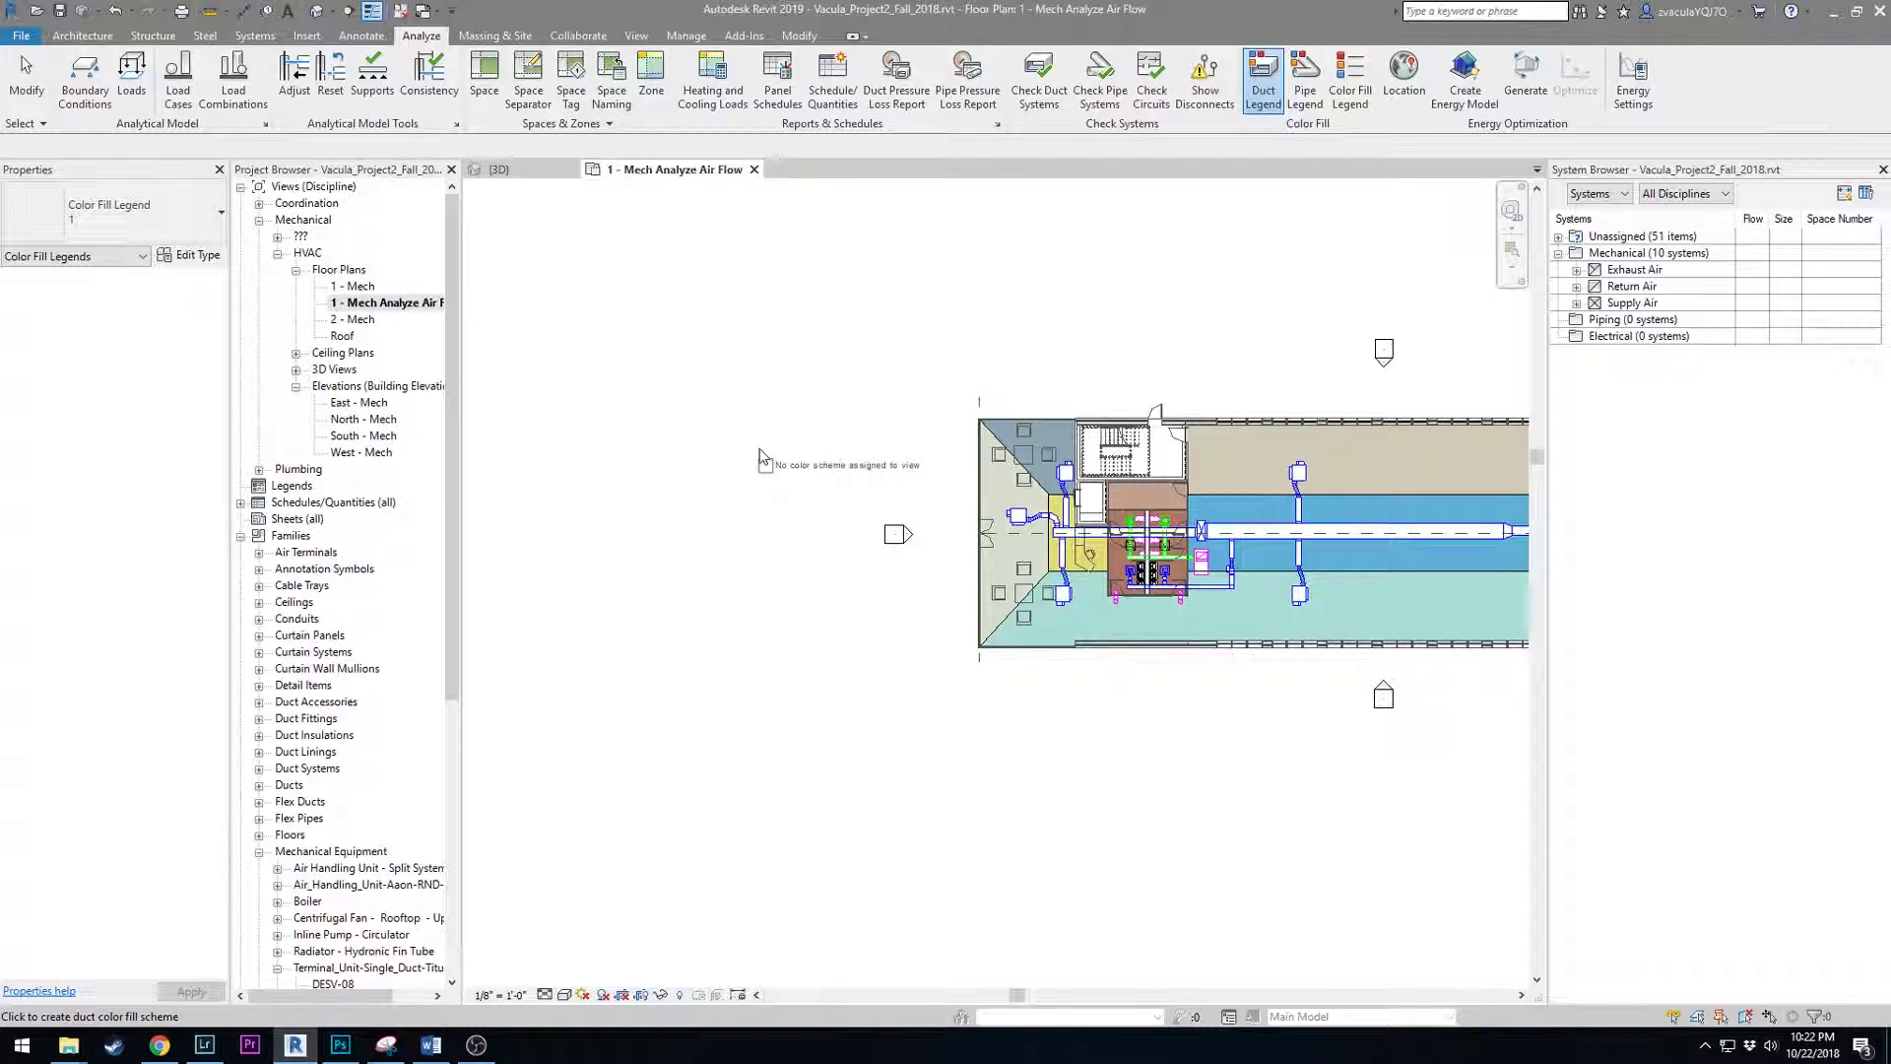
left_click(641, 428)
left_click(933, 553)
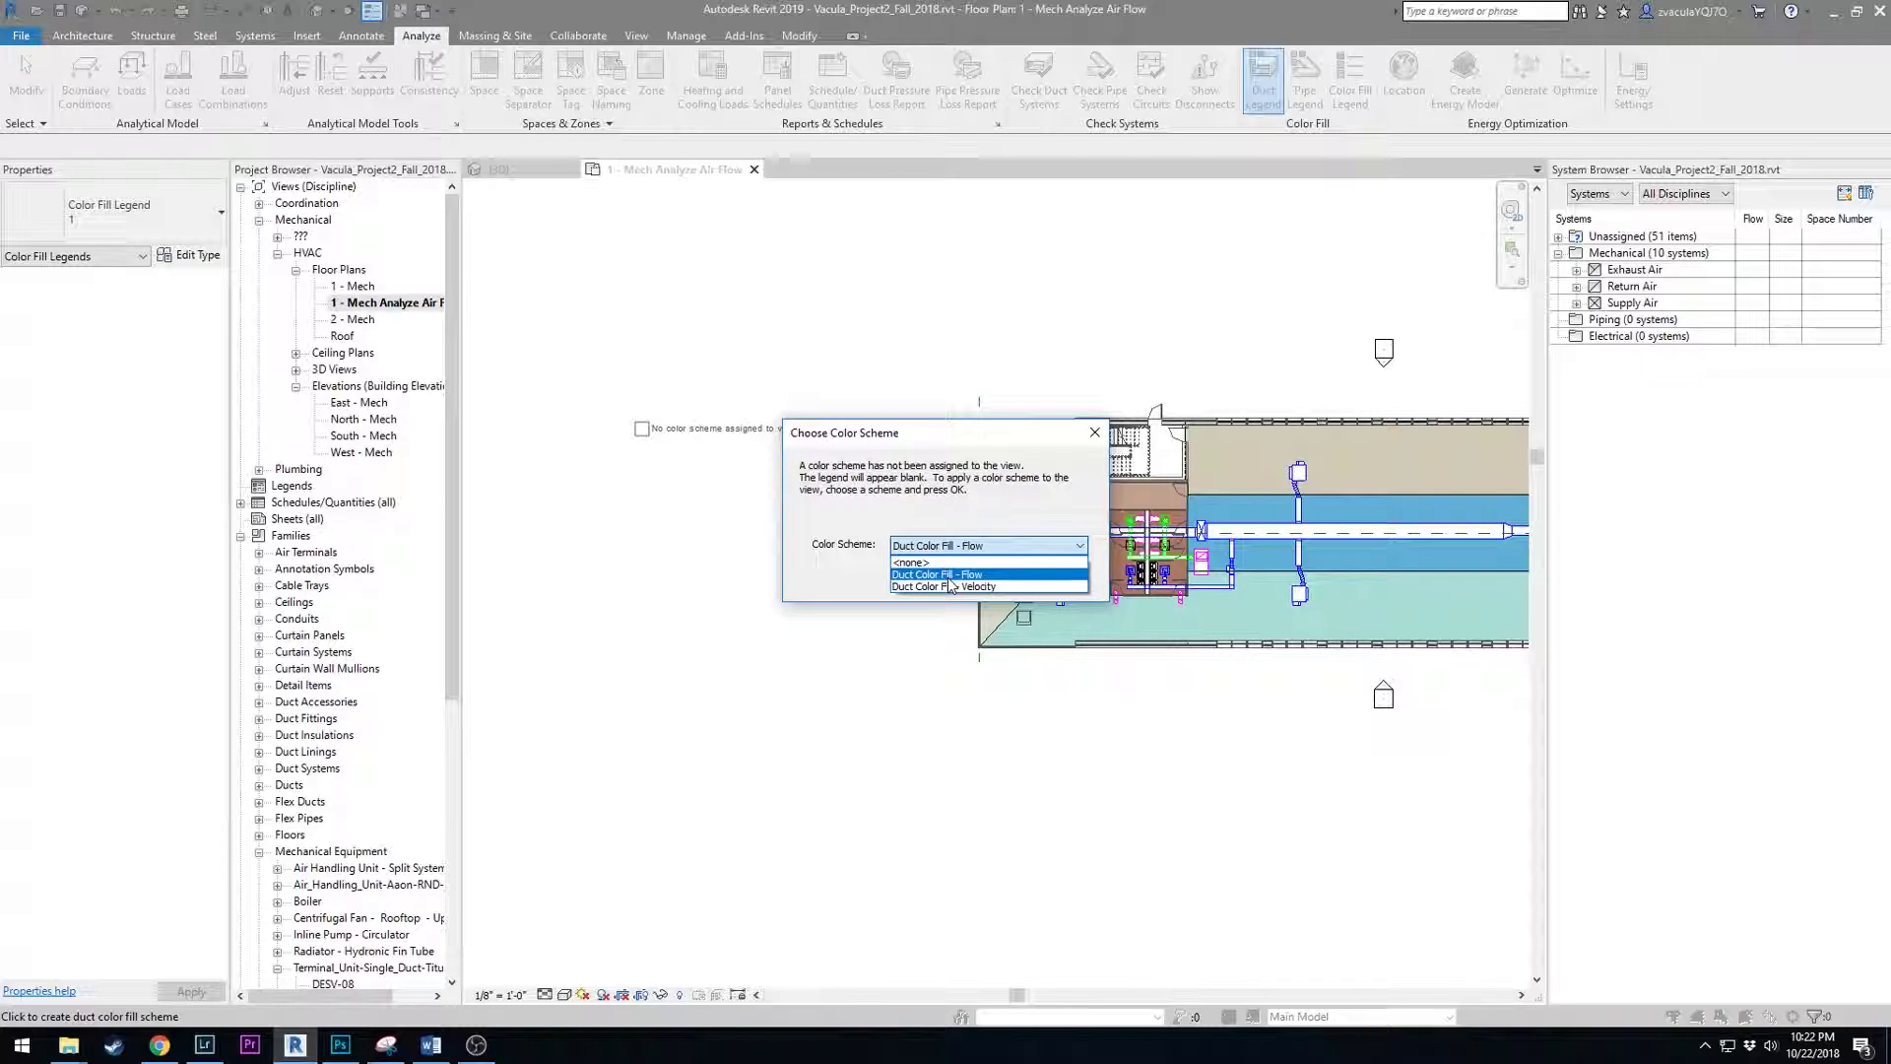
left_click(944, 574)
left_click(951, 579)
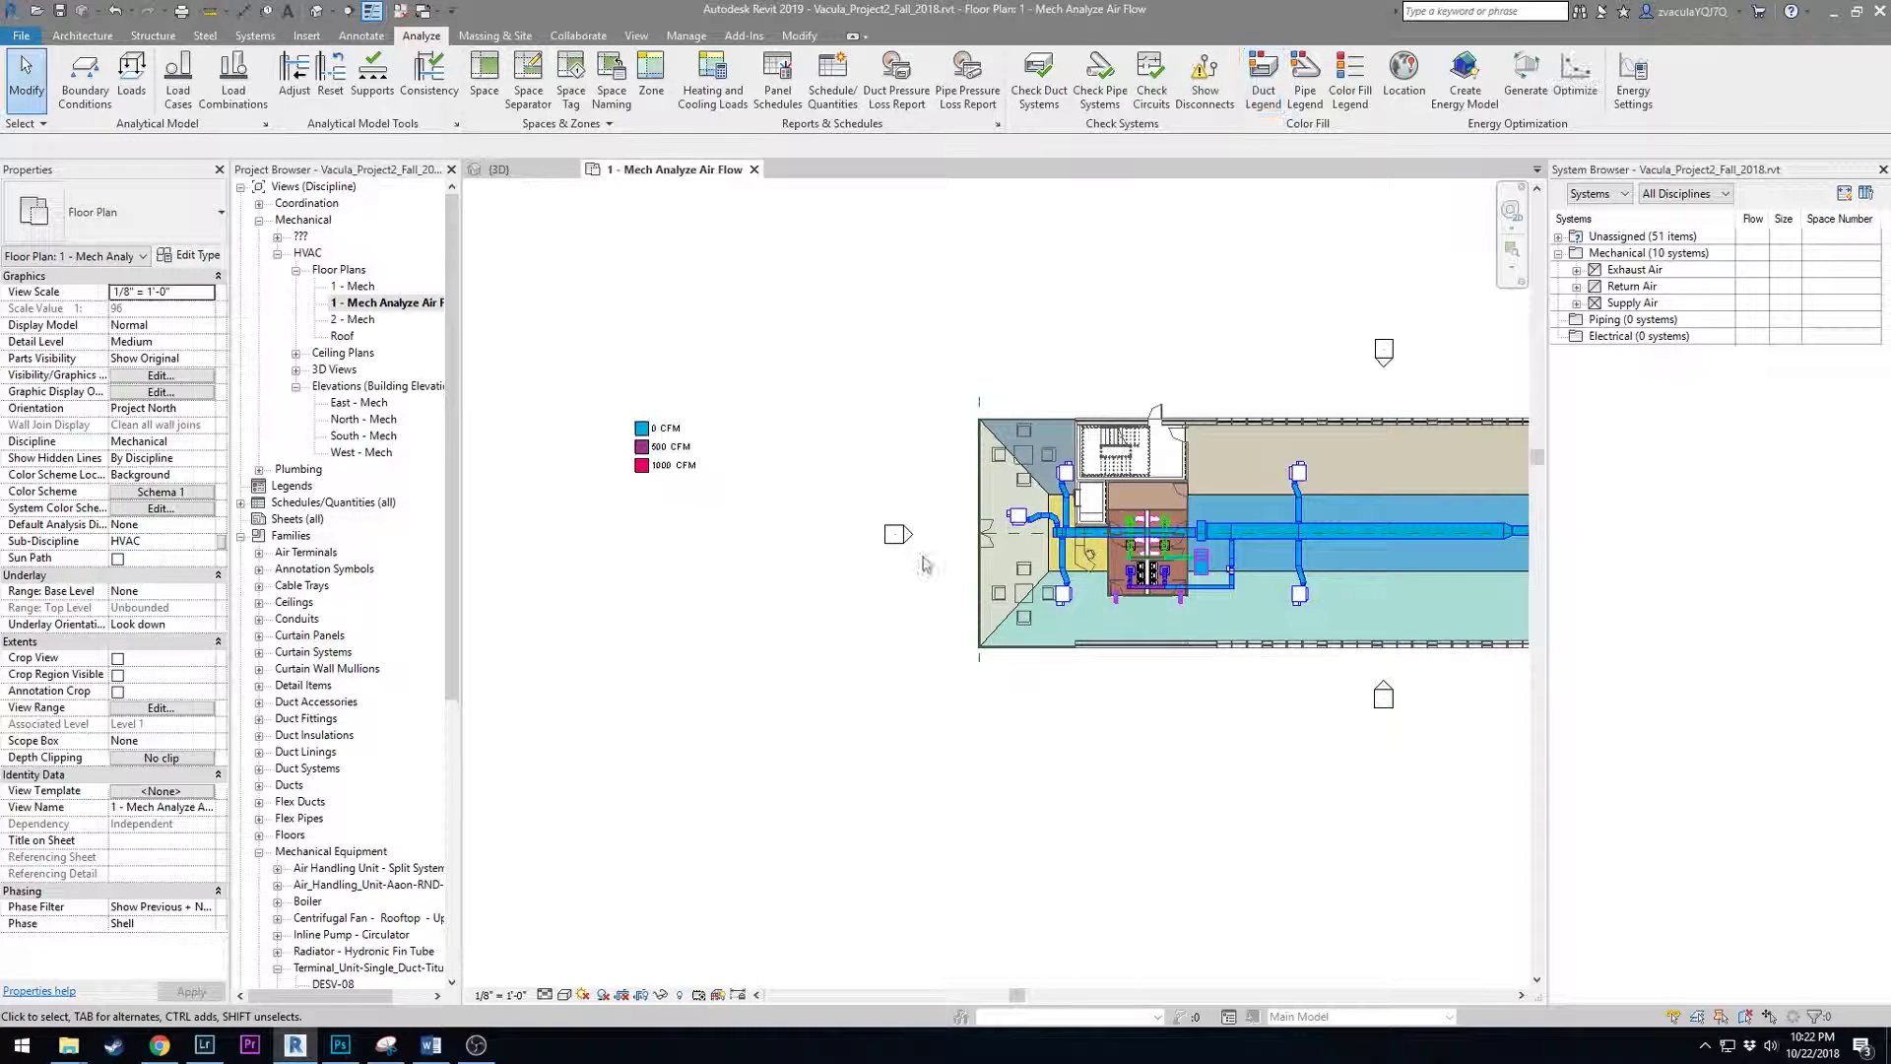
middle_click_drag(877, 482, 837, 492)
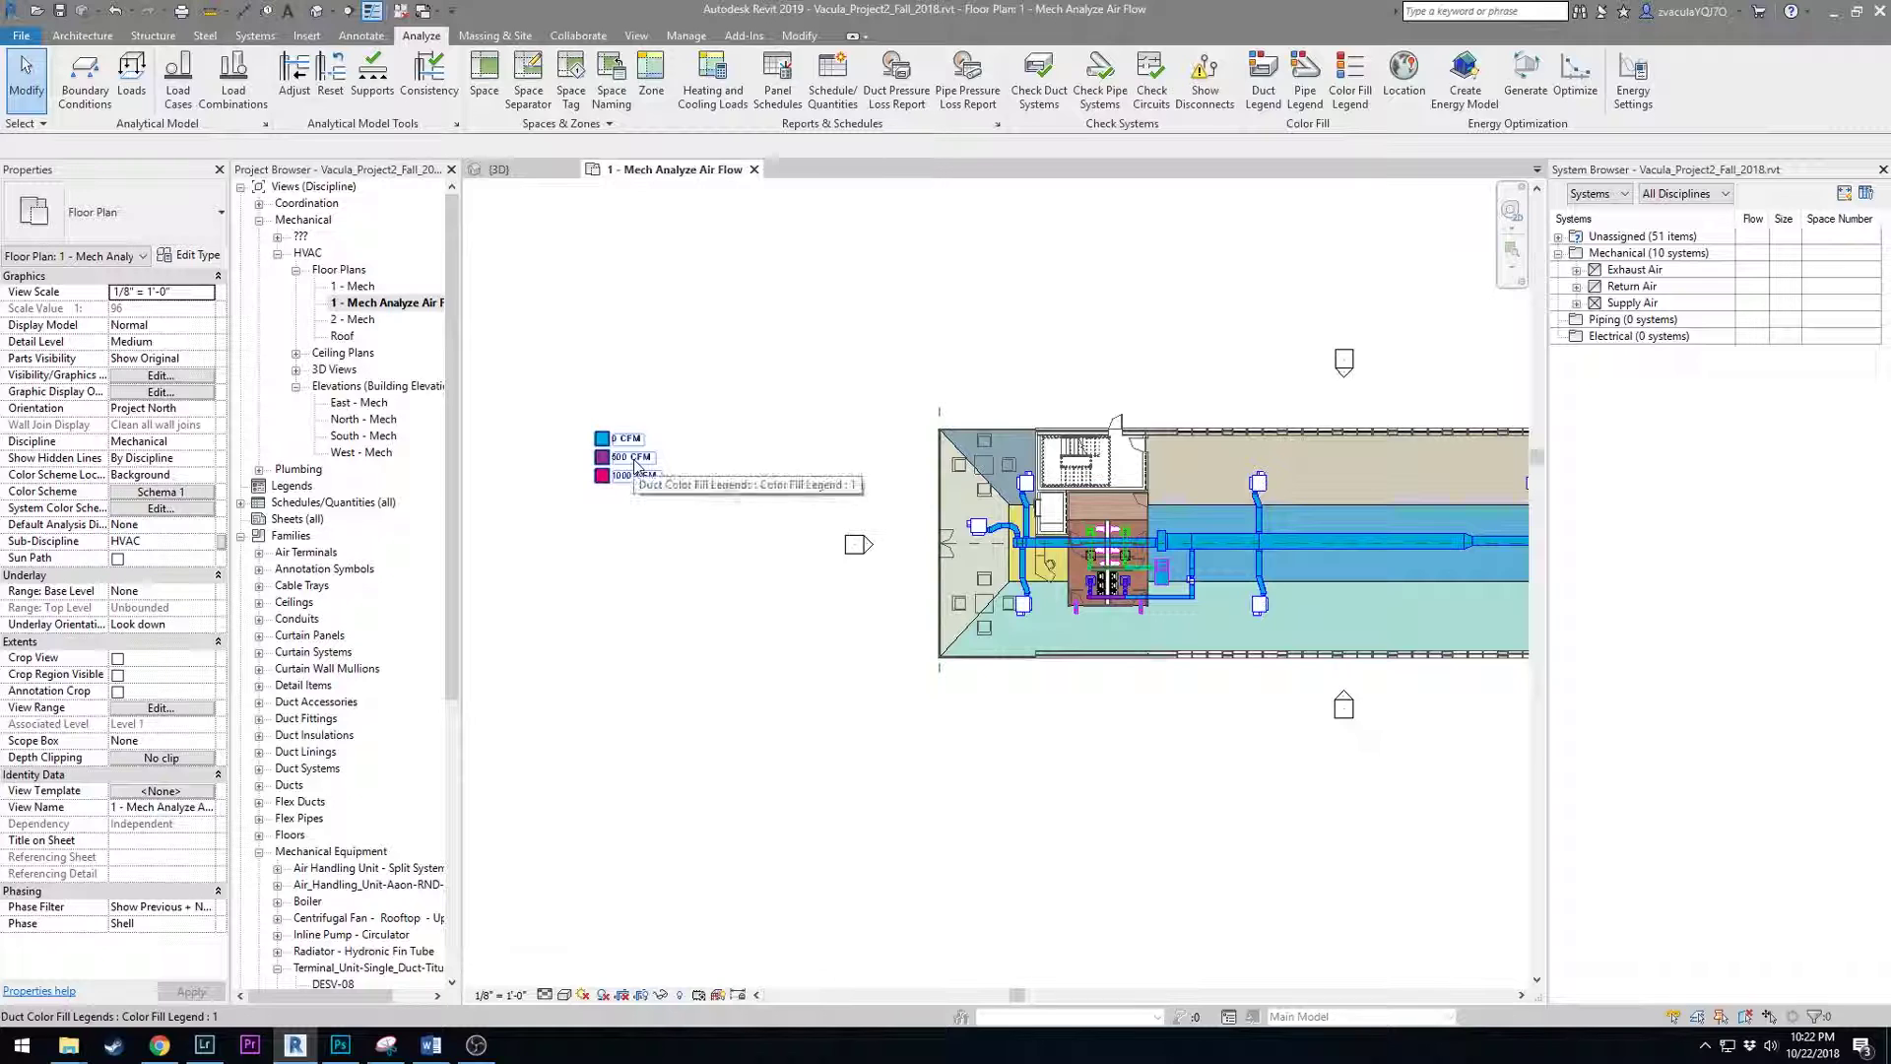
middle_click_drag(807, 521, 755, 504)
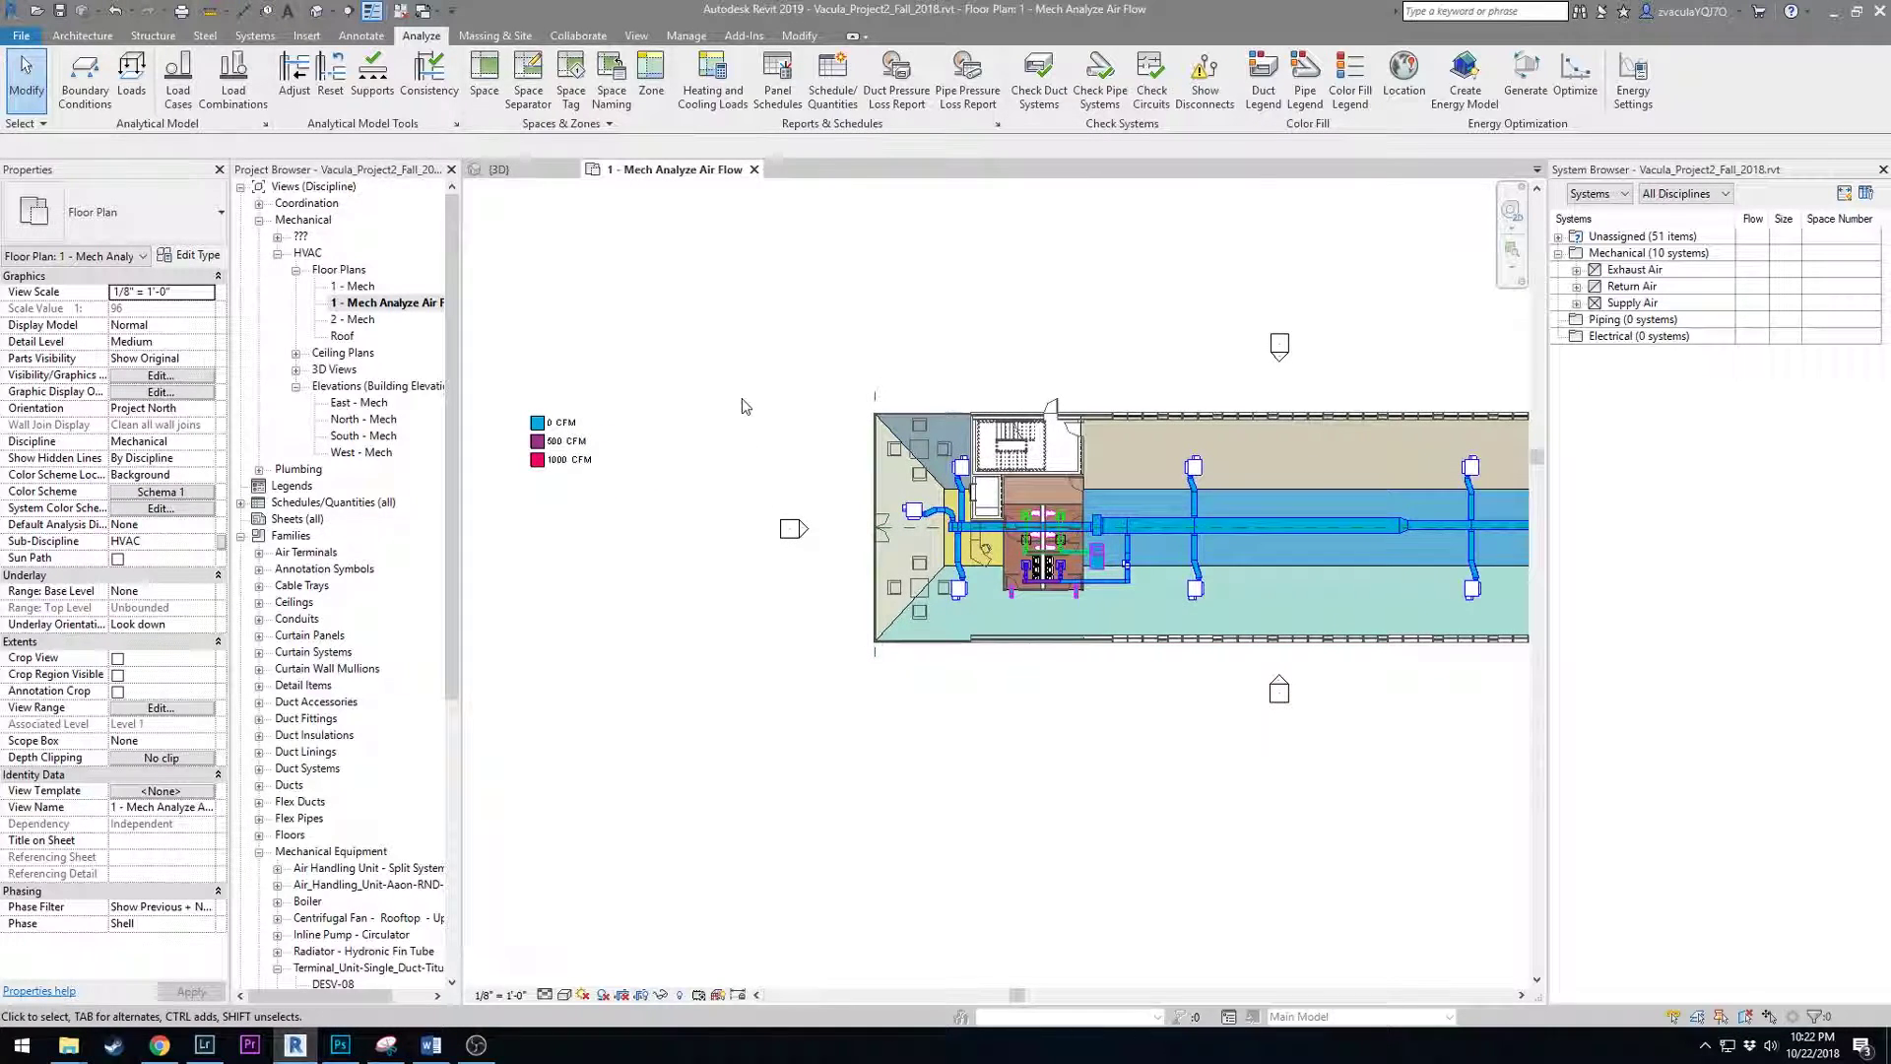
scroll(742, 398, "down", 1)
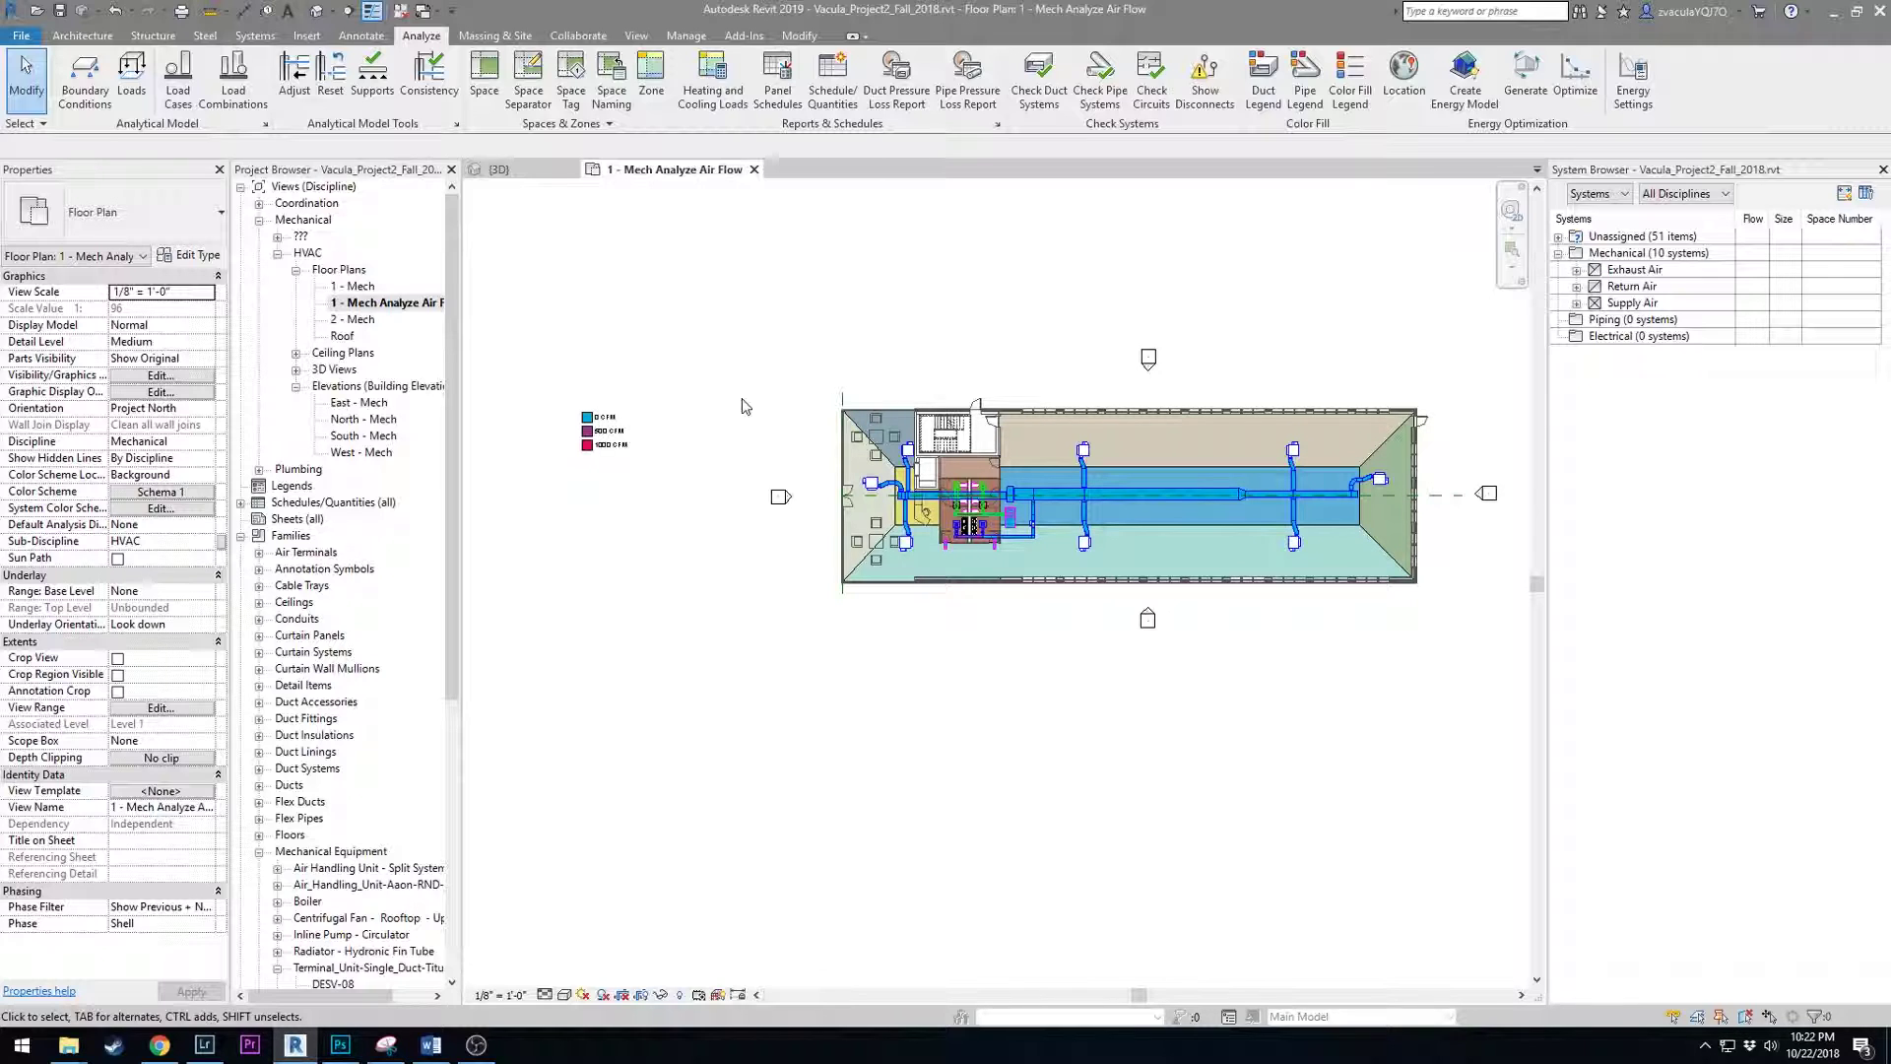
Duplicate the 2 - Mech plan and name the copy '2 - Mech Analyze Air Flow'.
left_click(353, 320)
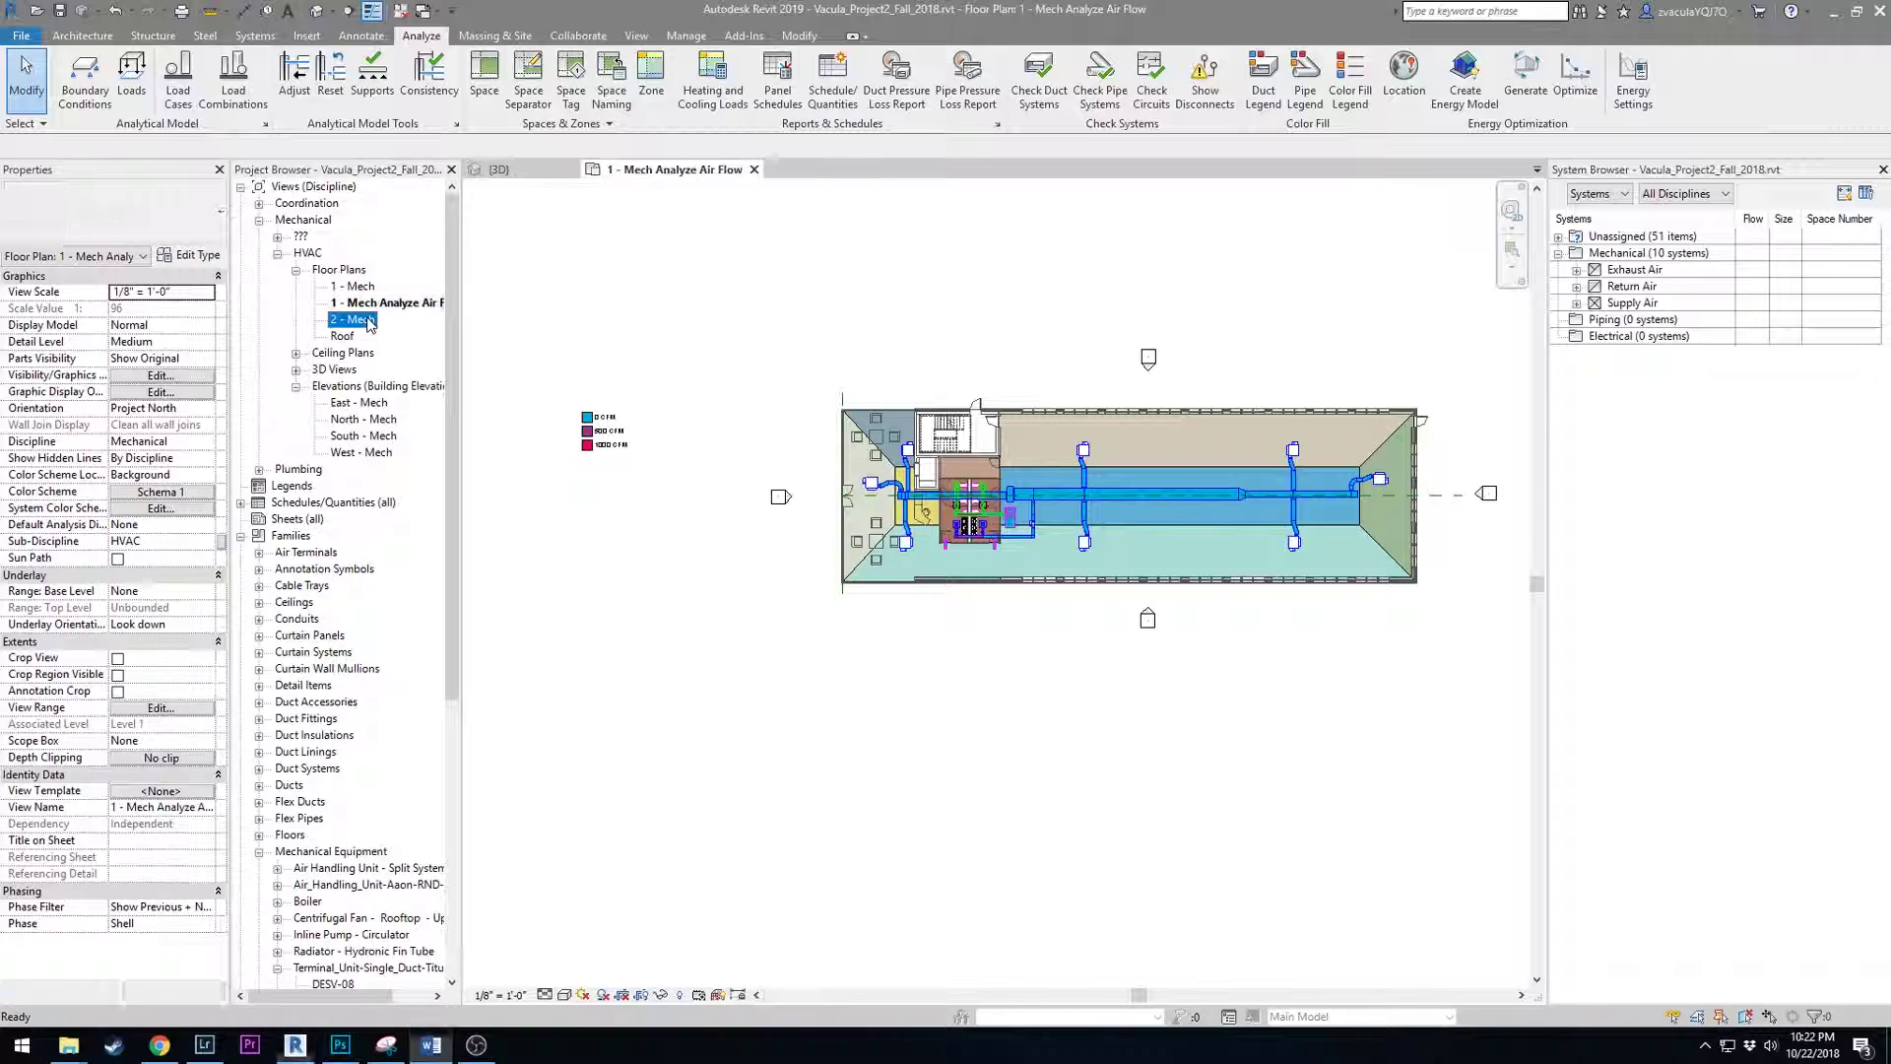
right_click(354, 326)
mouse_move(551, 469)
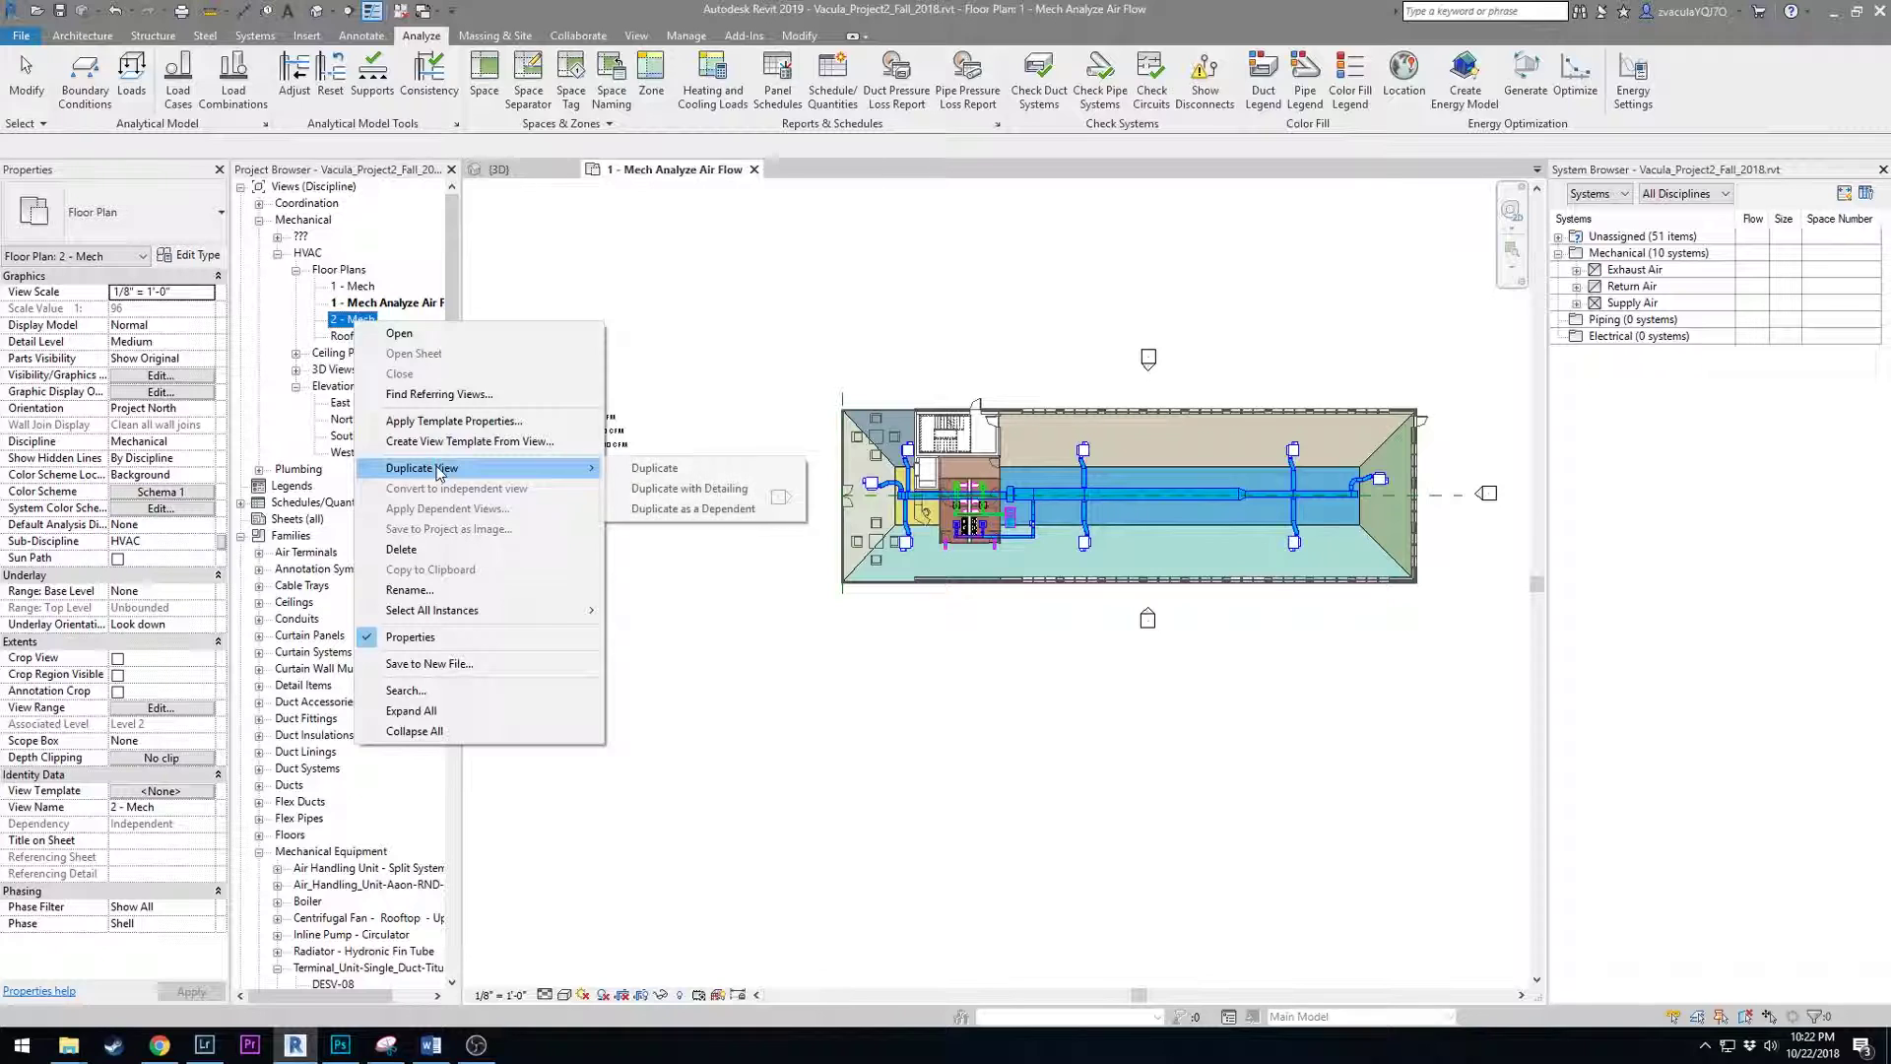
left_click(658, 468)
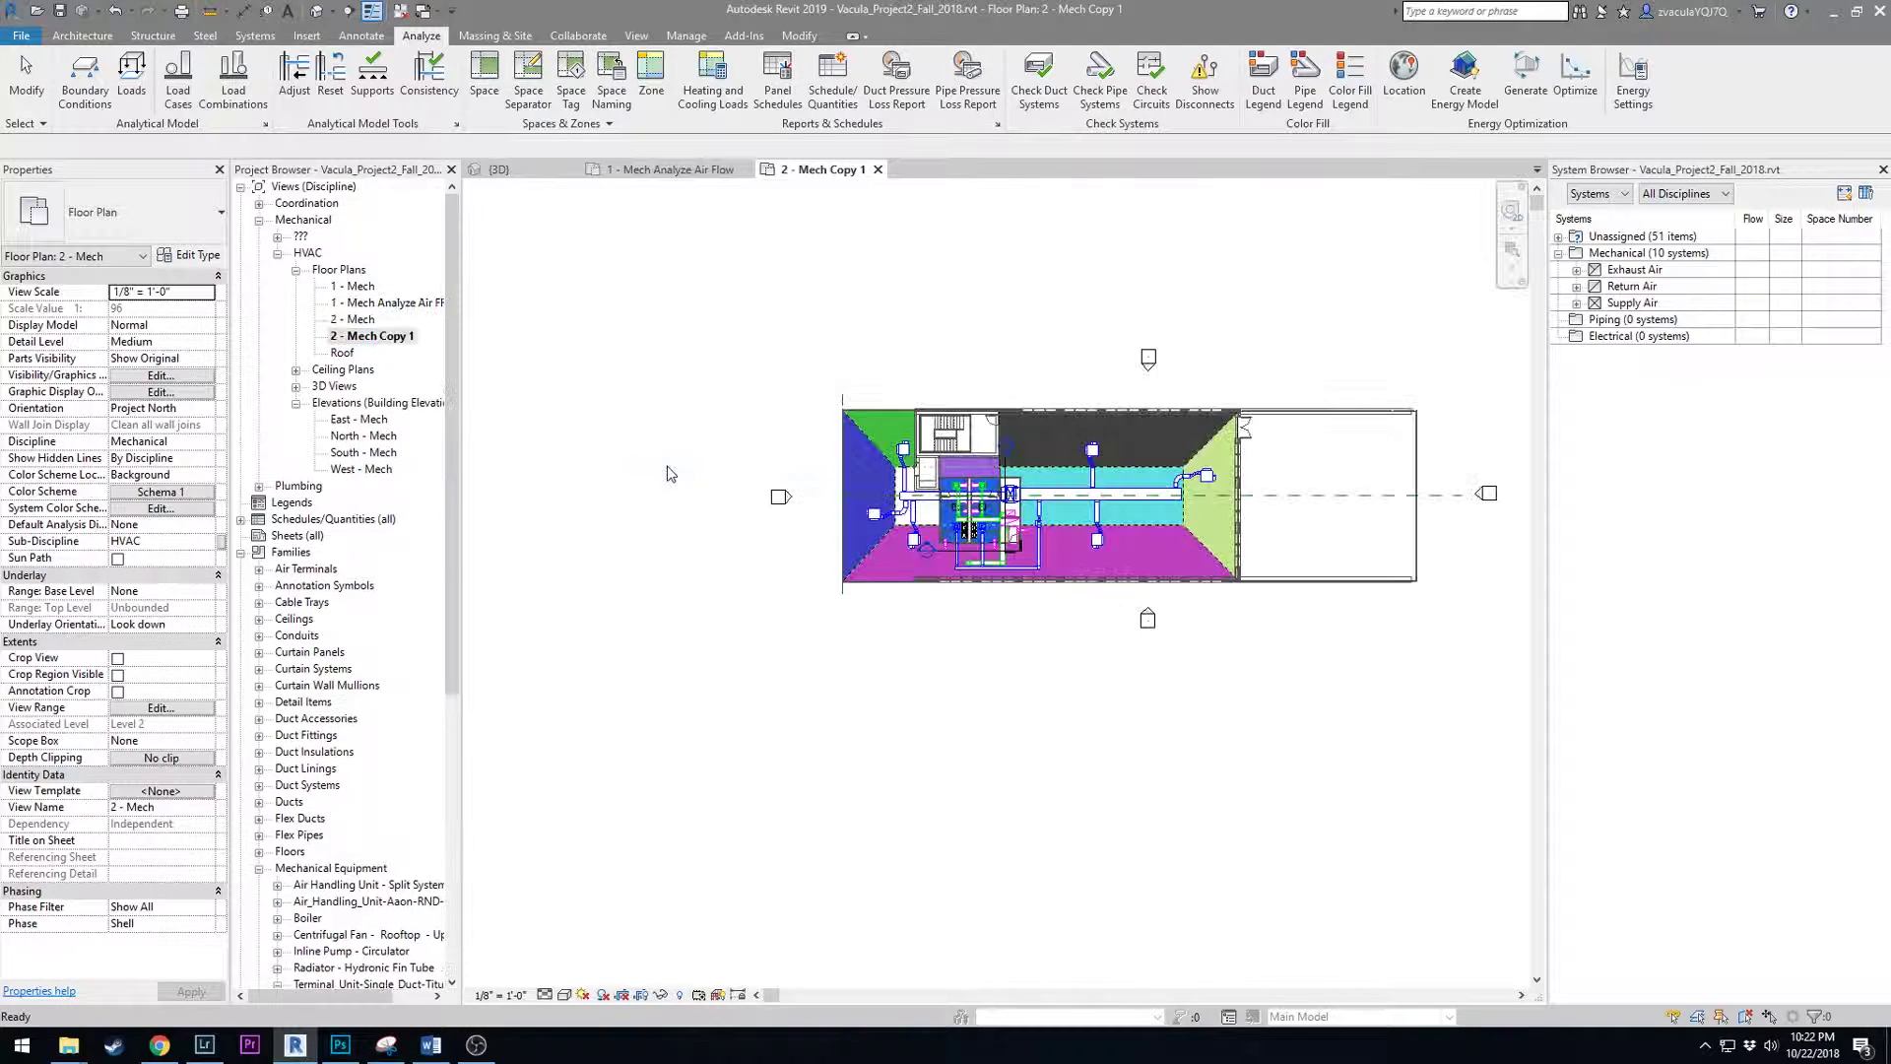
right_click(394, 338)
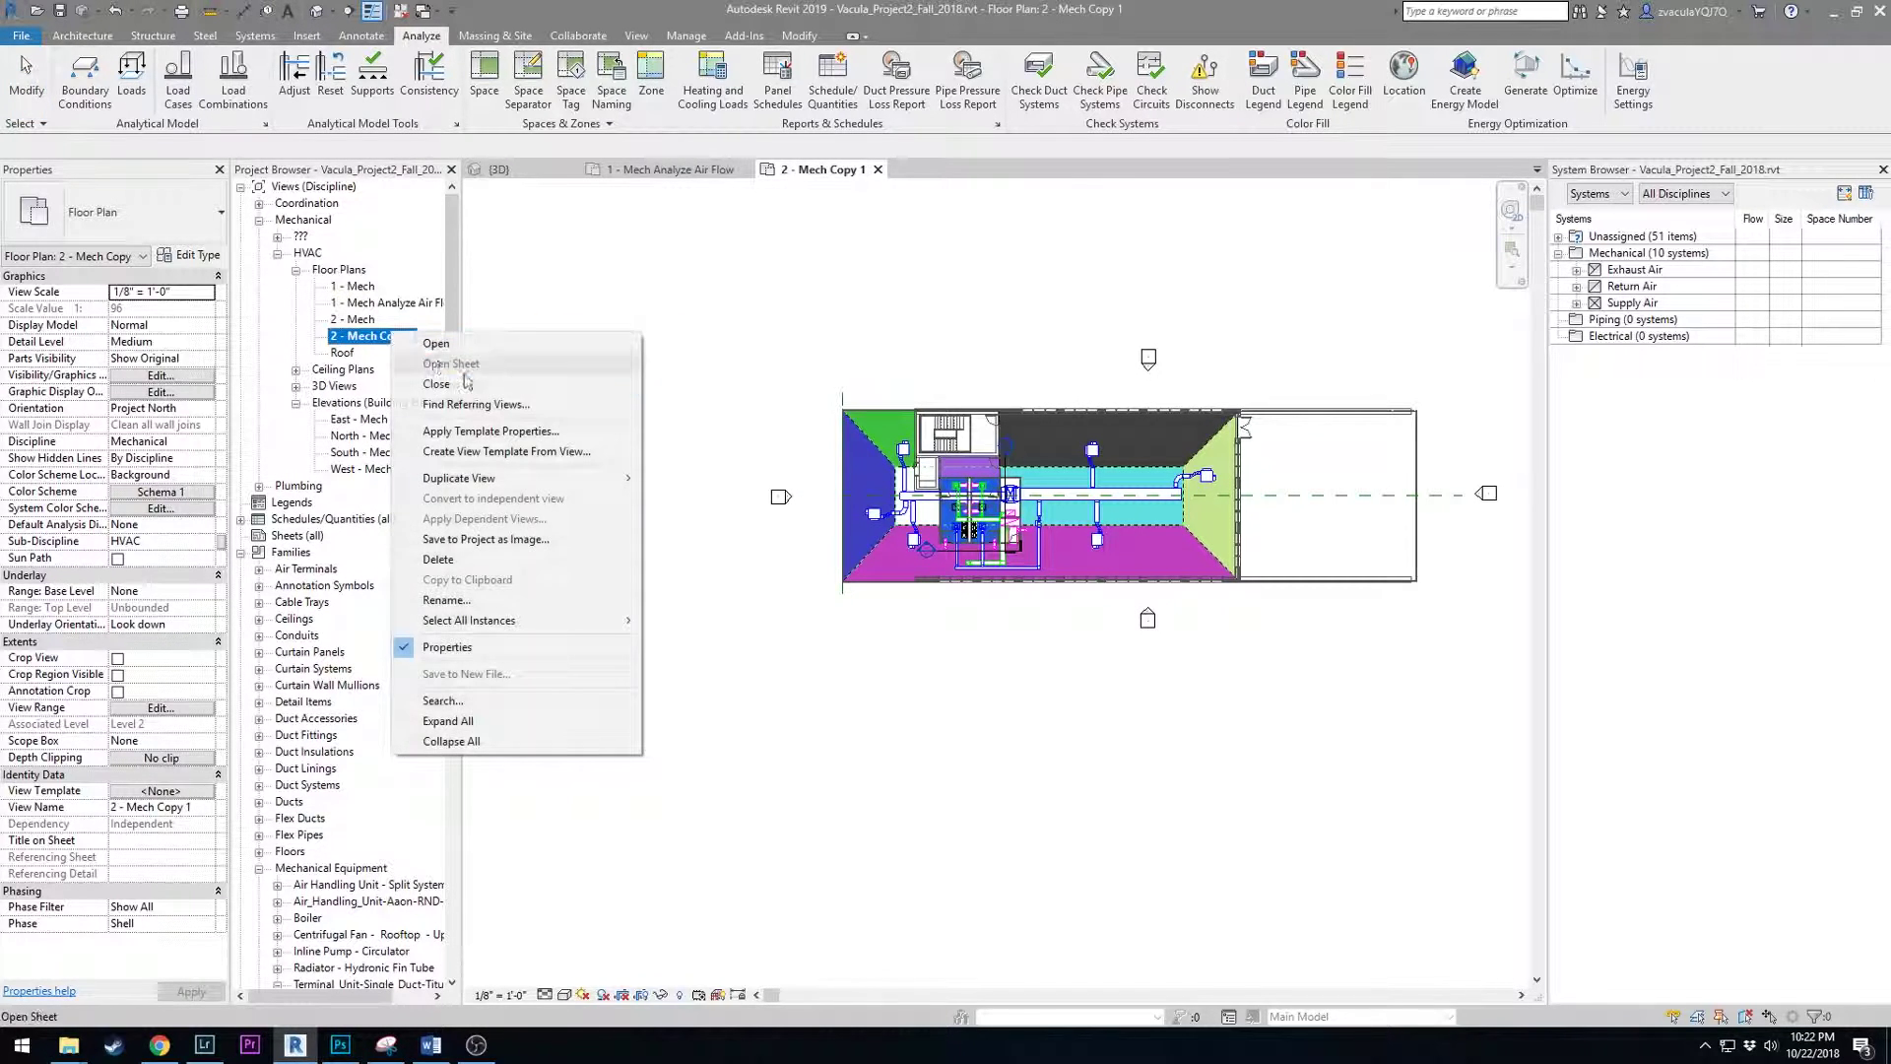
left_click(461, 601)
left_click(380, 335)
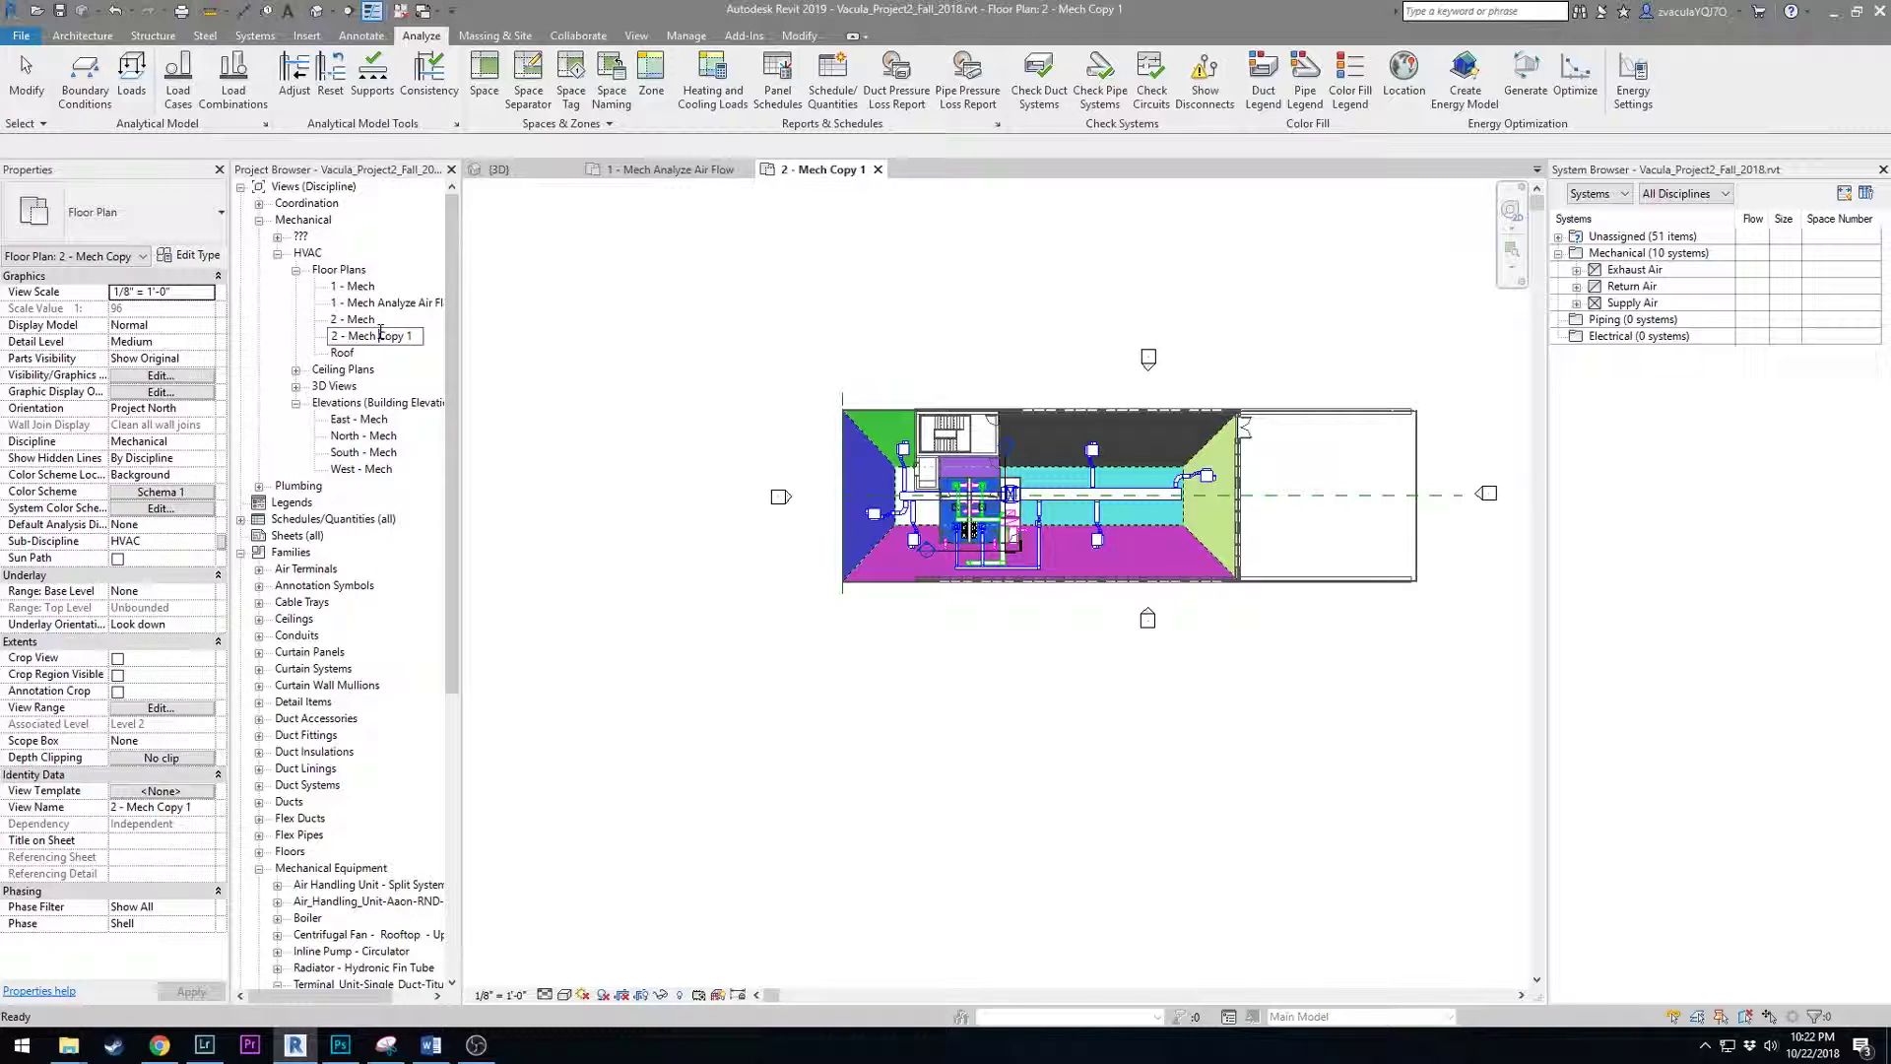
left_click(426, 337, "shift")
type("Analyze Air Flow")
key("Return")
left_click(640, 415)
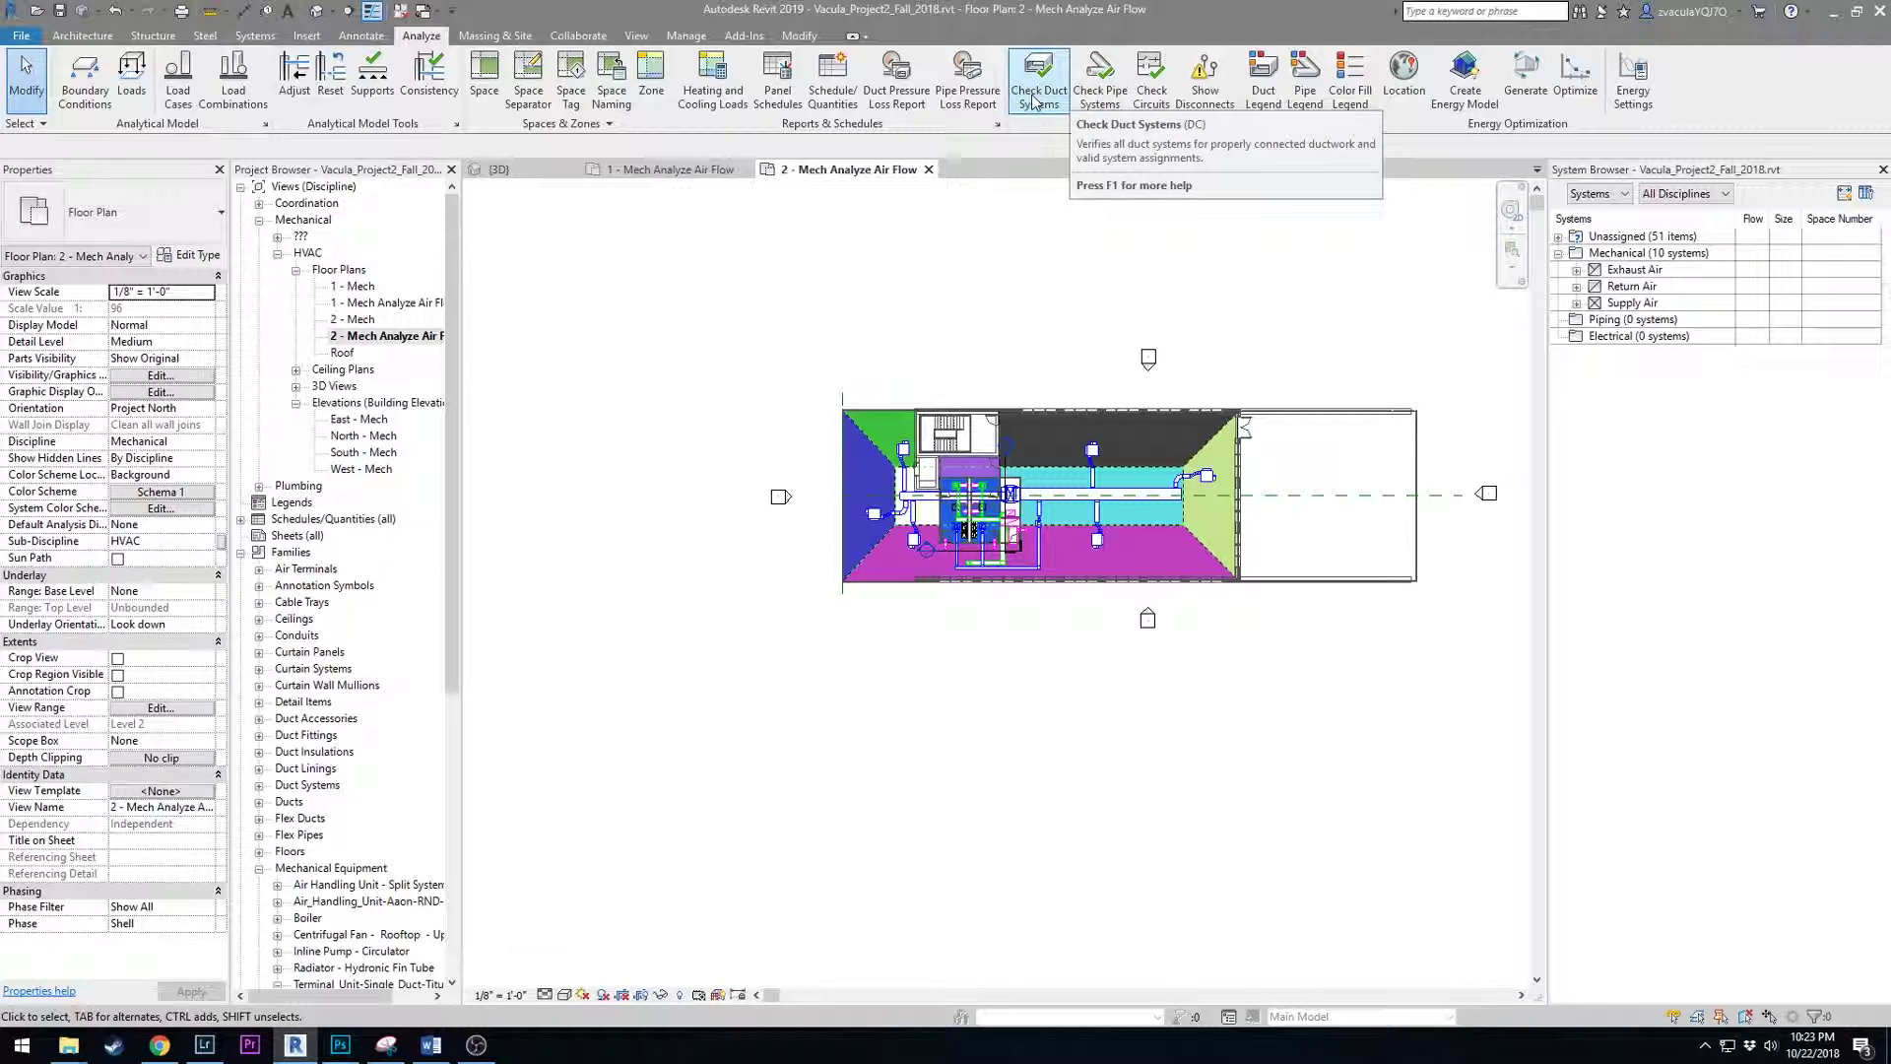
Place a Duct Color Fill - Flow legend beside the level 2 floor plan.
left_click(1264, 79)
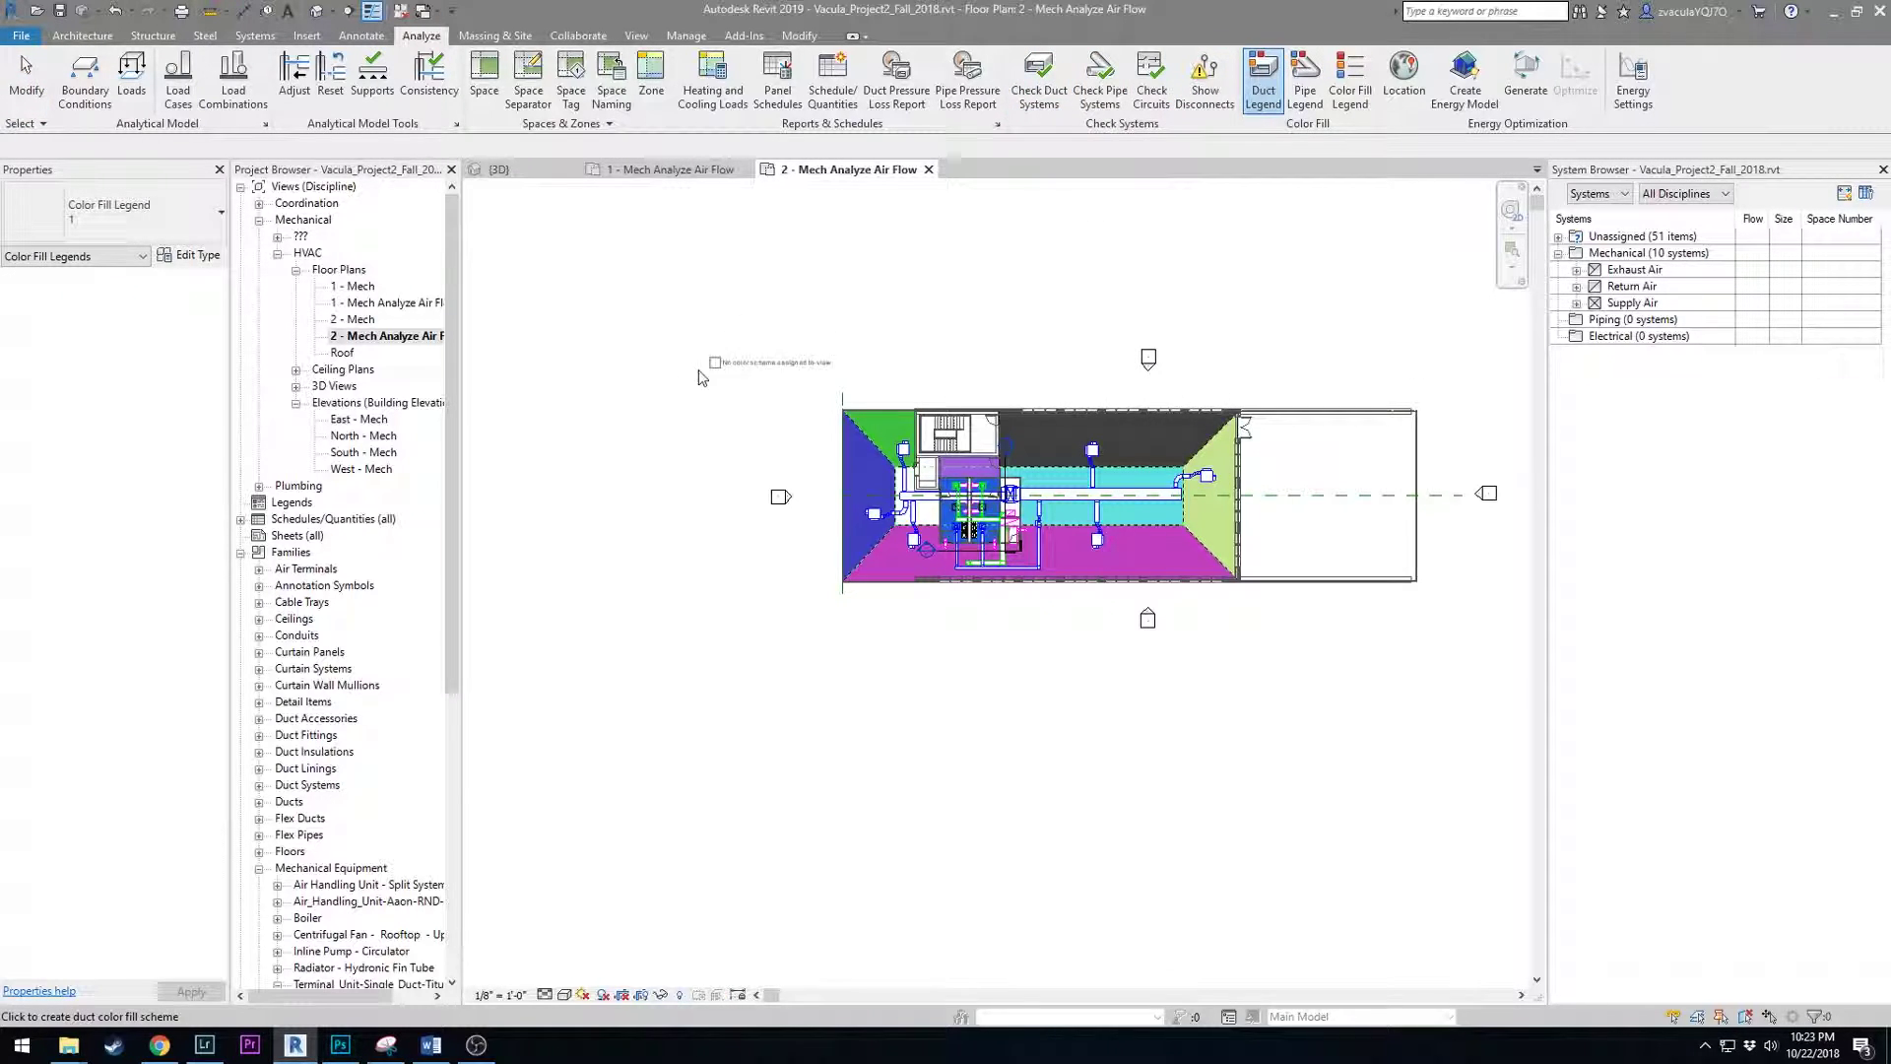
left_click(603, 438)
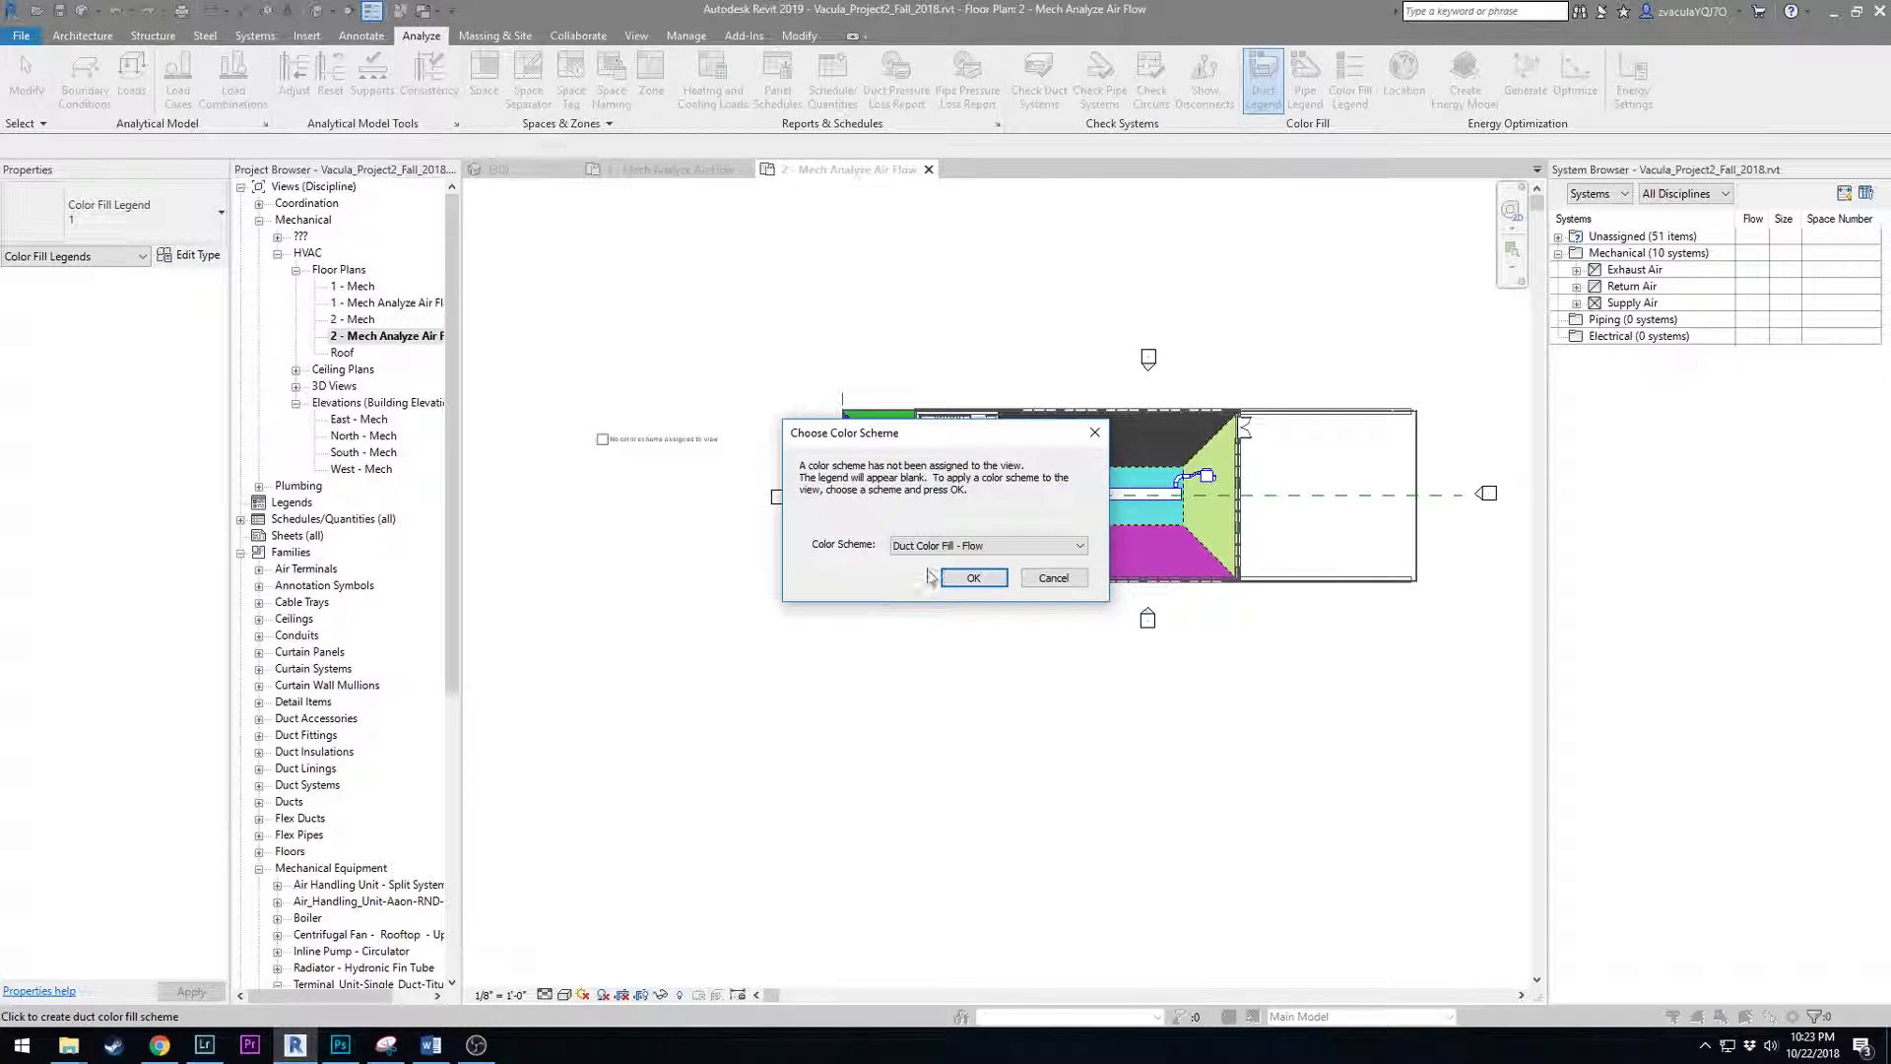
left_click(977, 577)
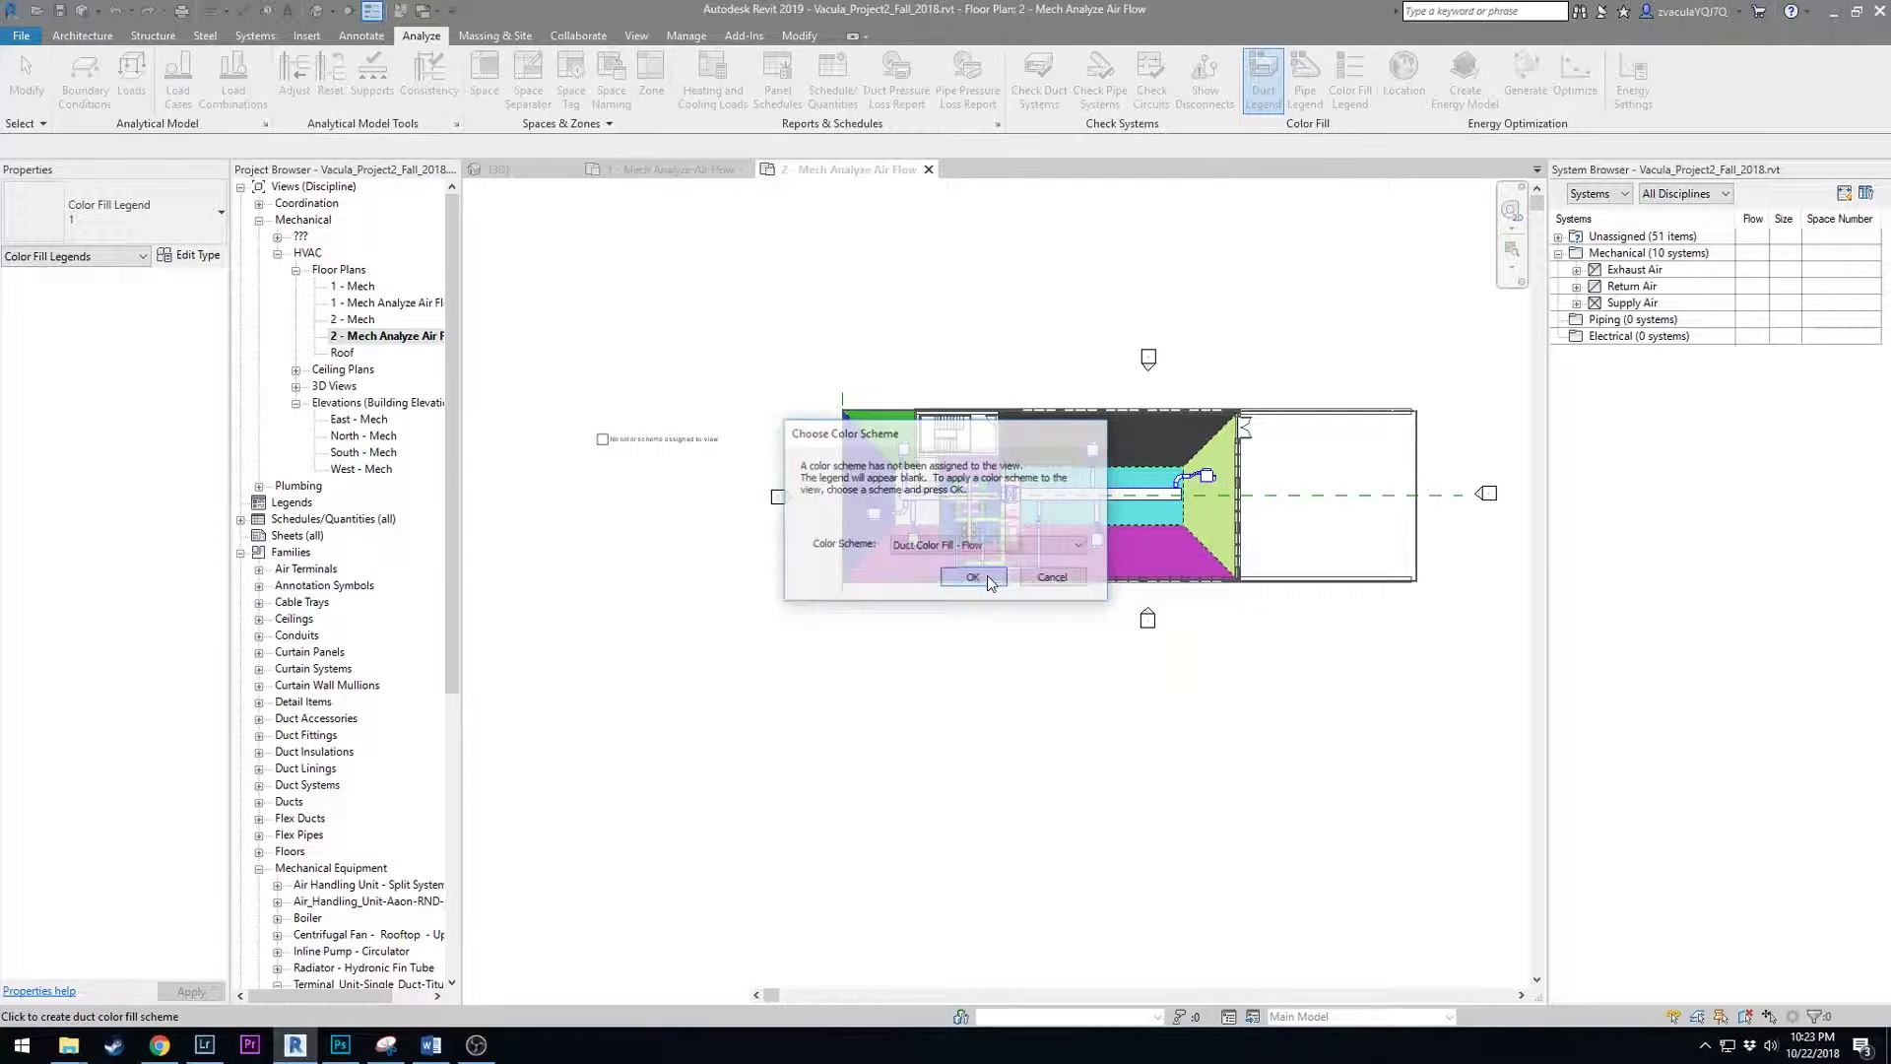
scroll(619, 455, "up", 2)
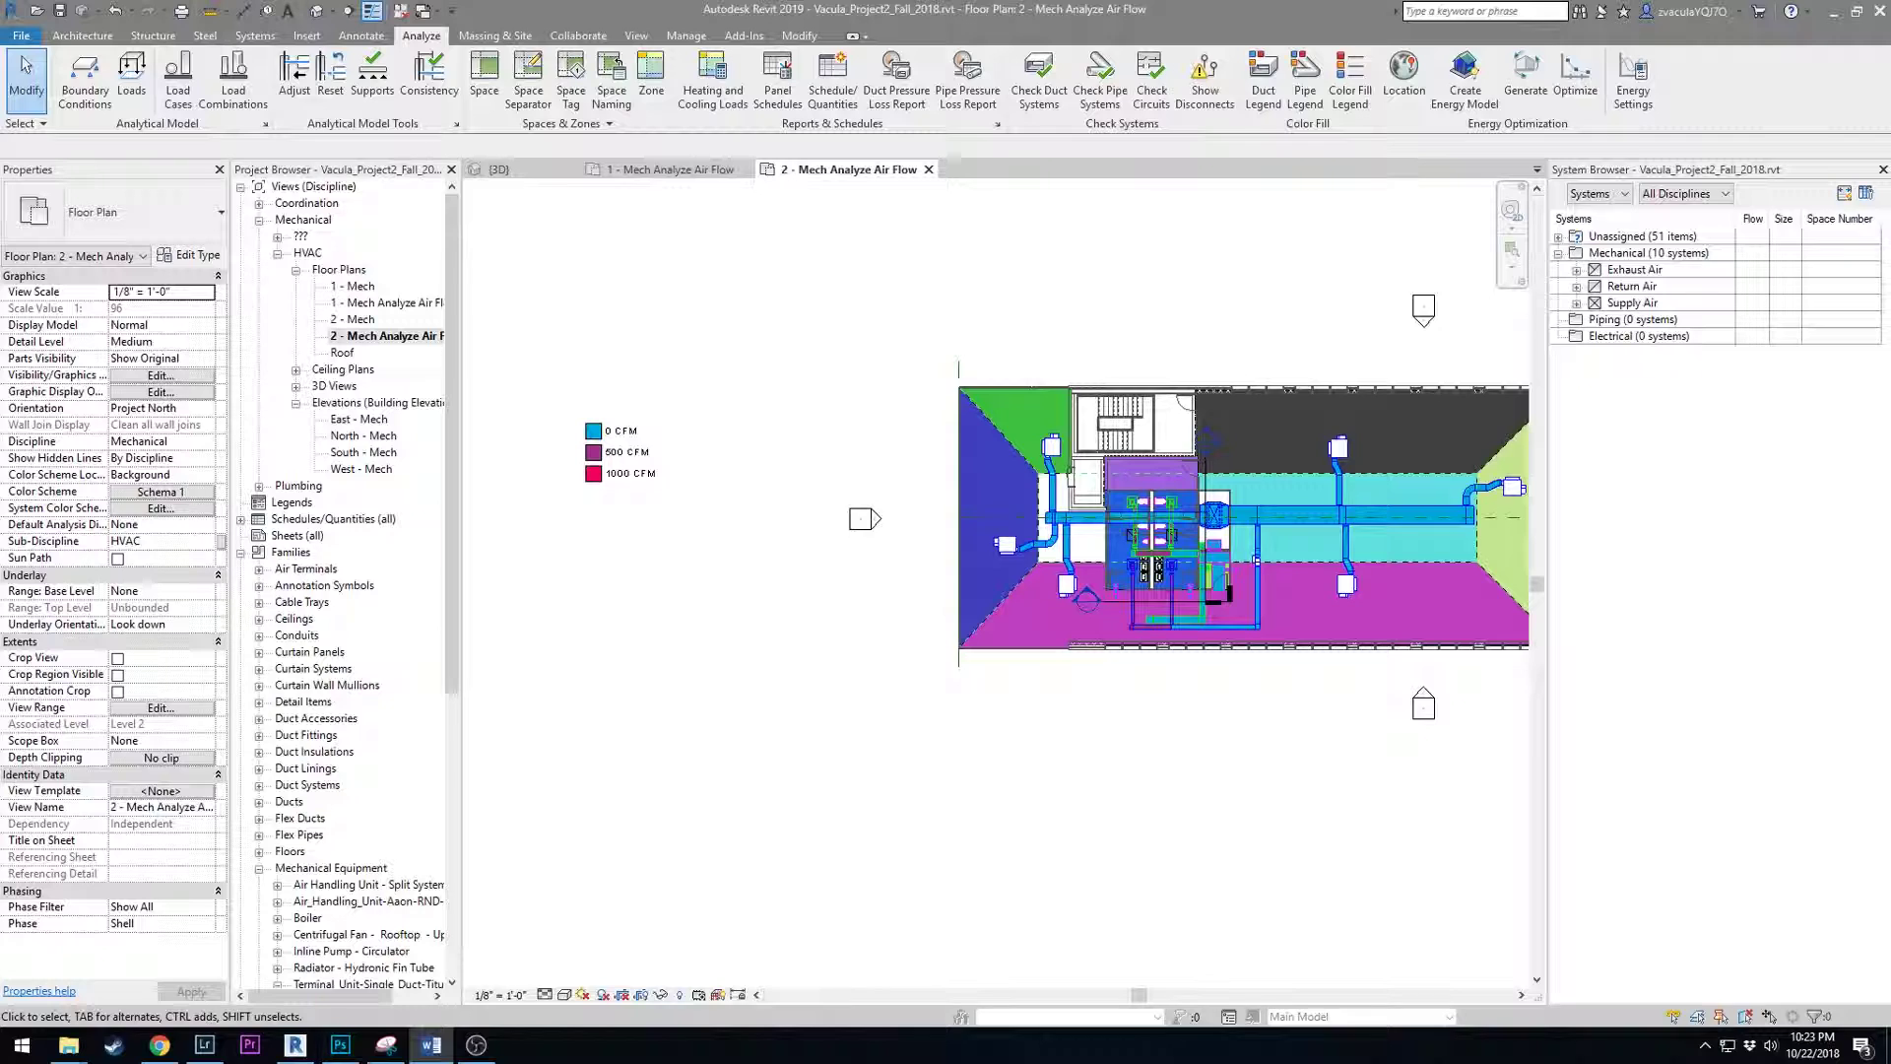
Expand Supply Air in the System Browser and widen its columns to read flows.
left_click(1608, 308)
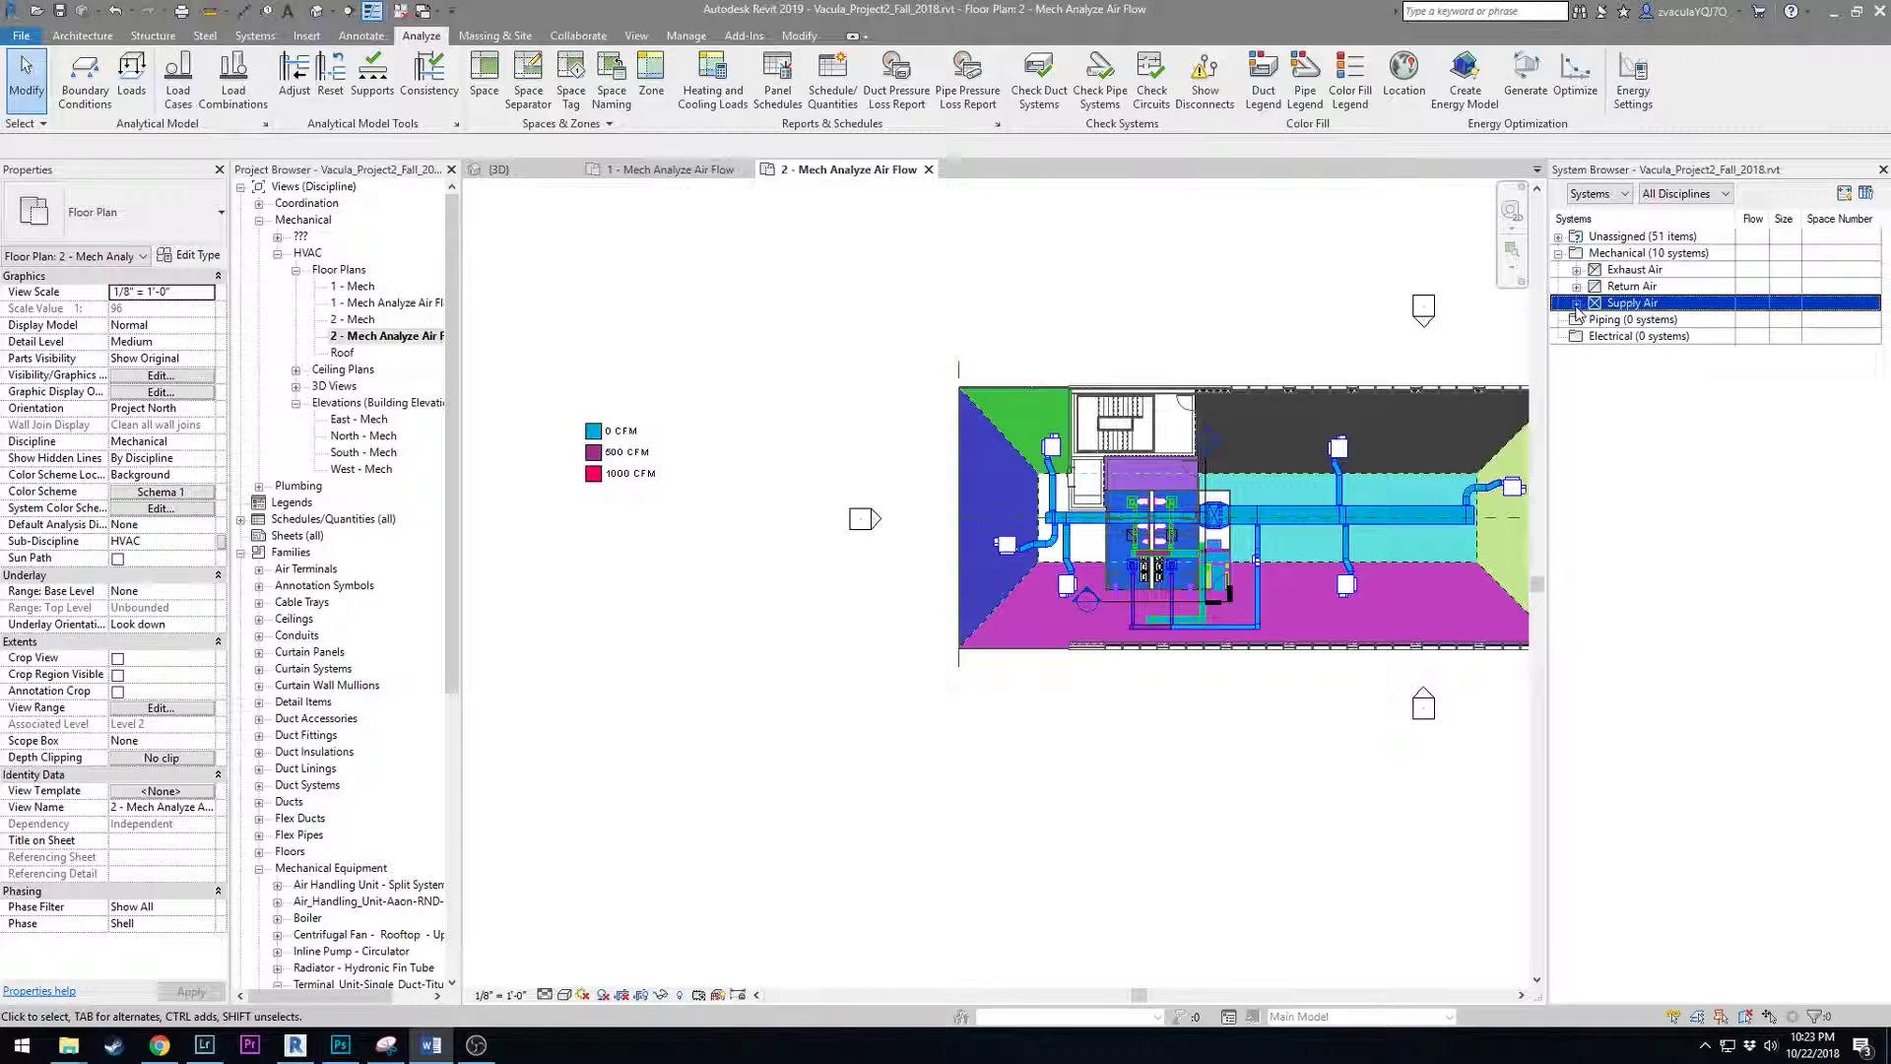
left_click(1577, 304)
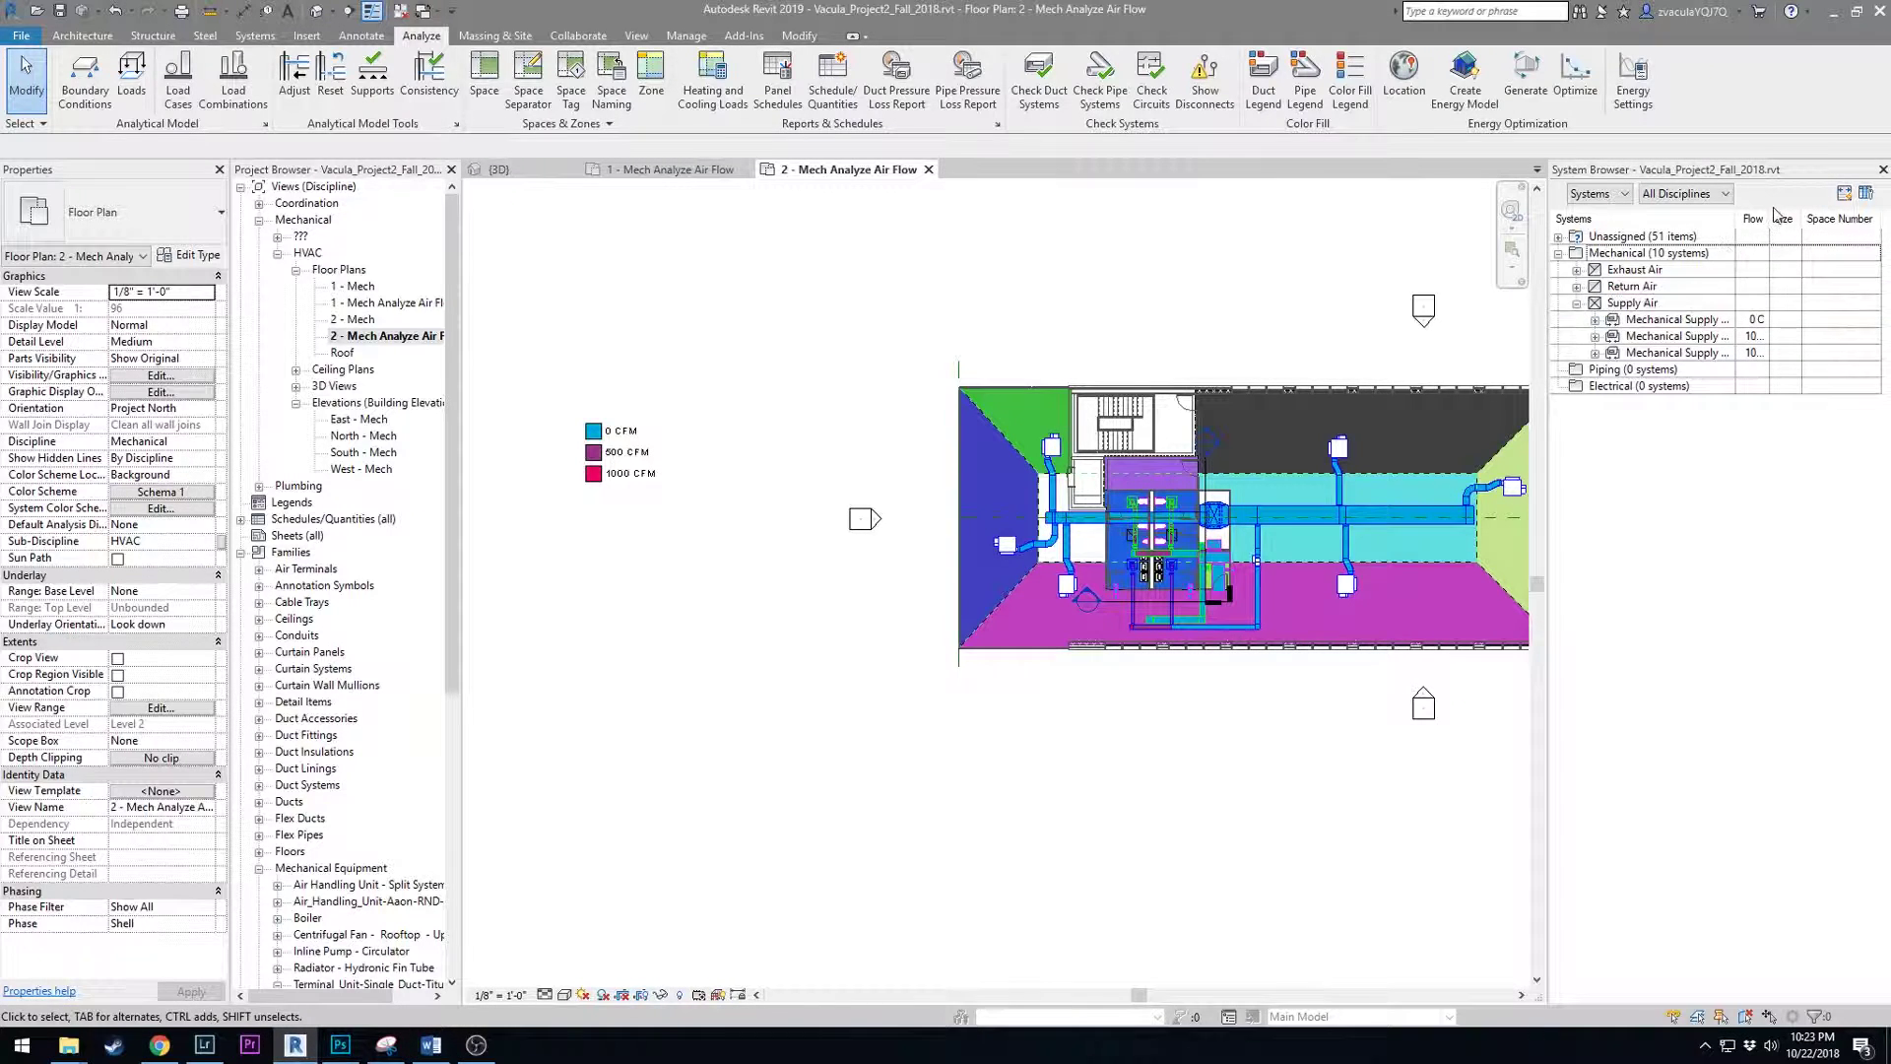
left_click_drag(1739, 219, 1801, 219)
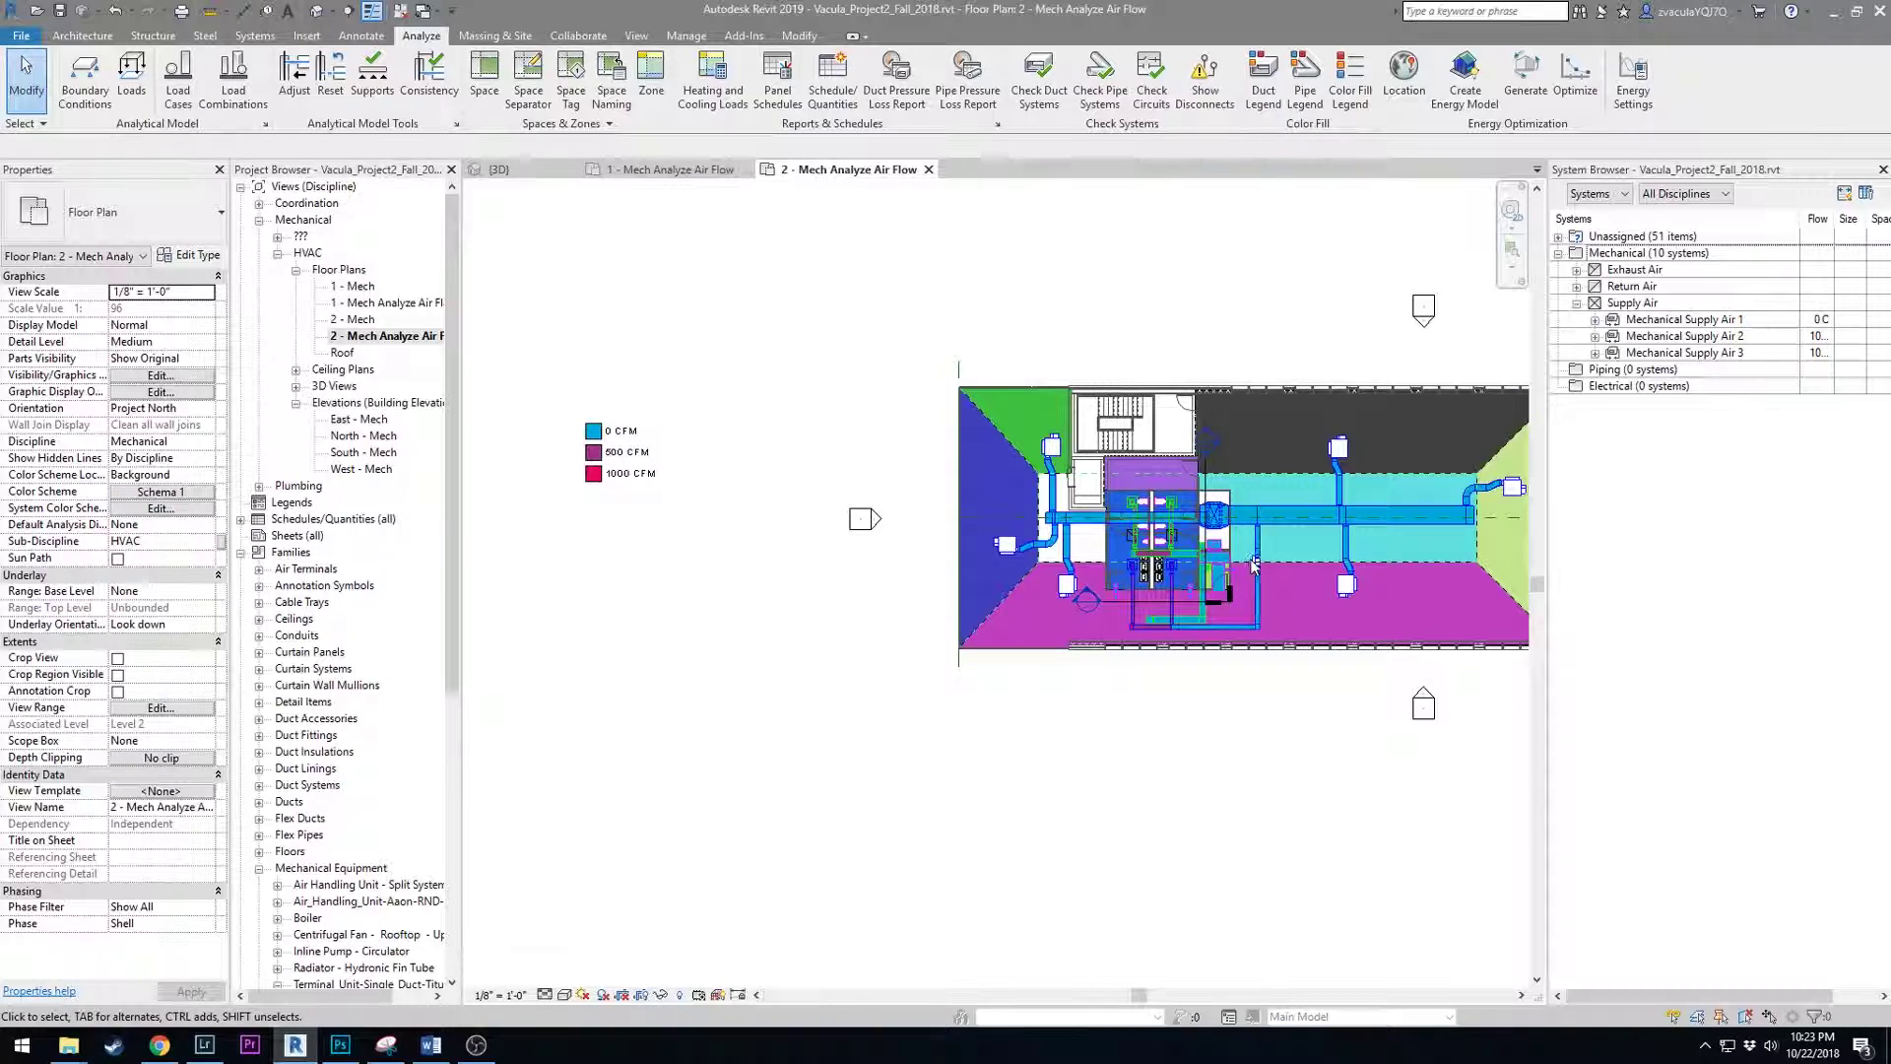
scroll(1254, 563, "up", 2)
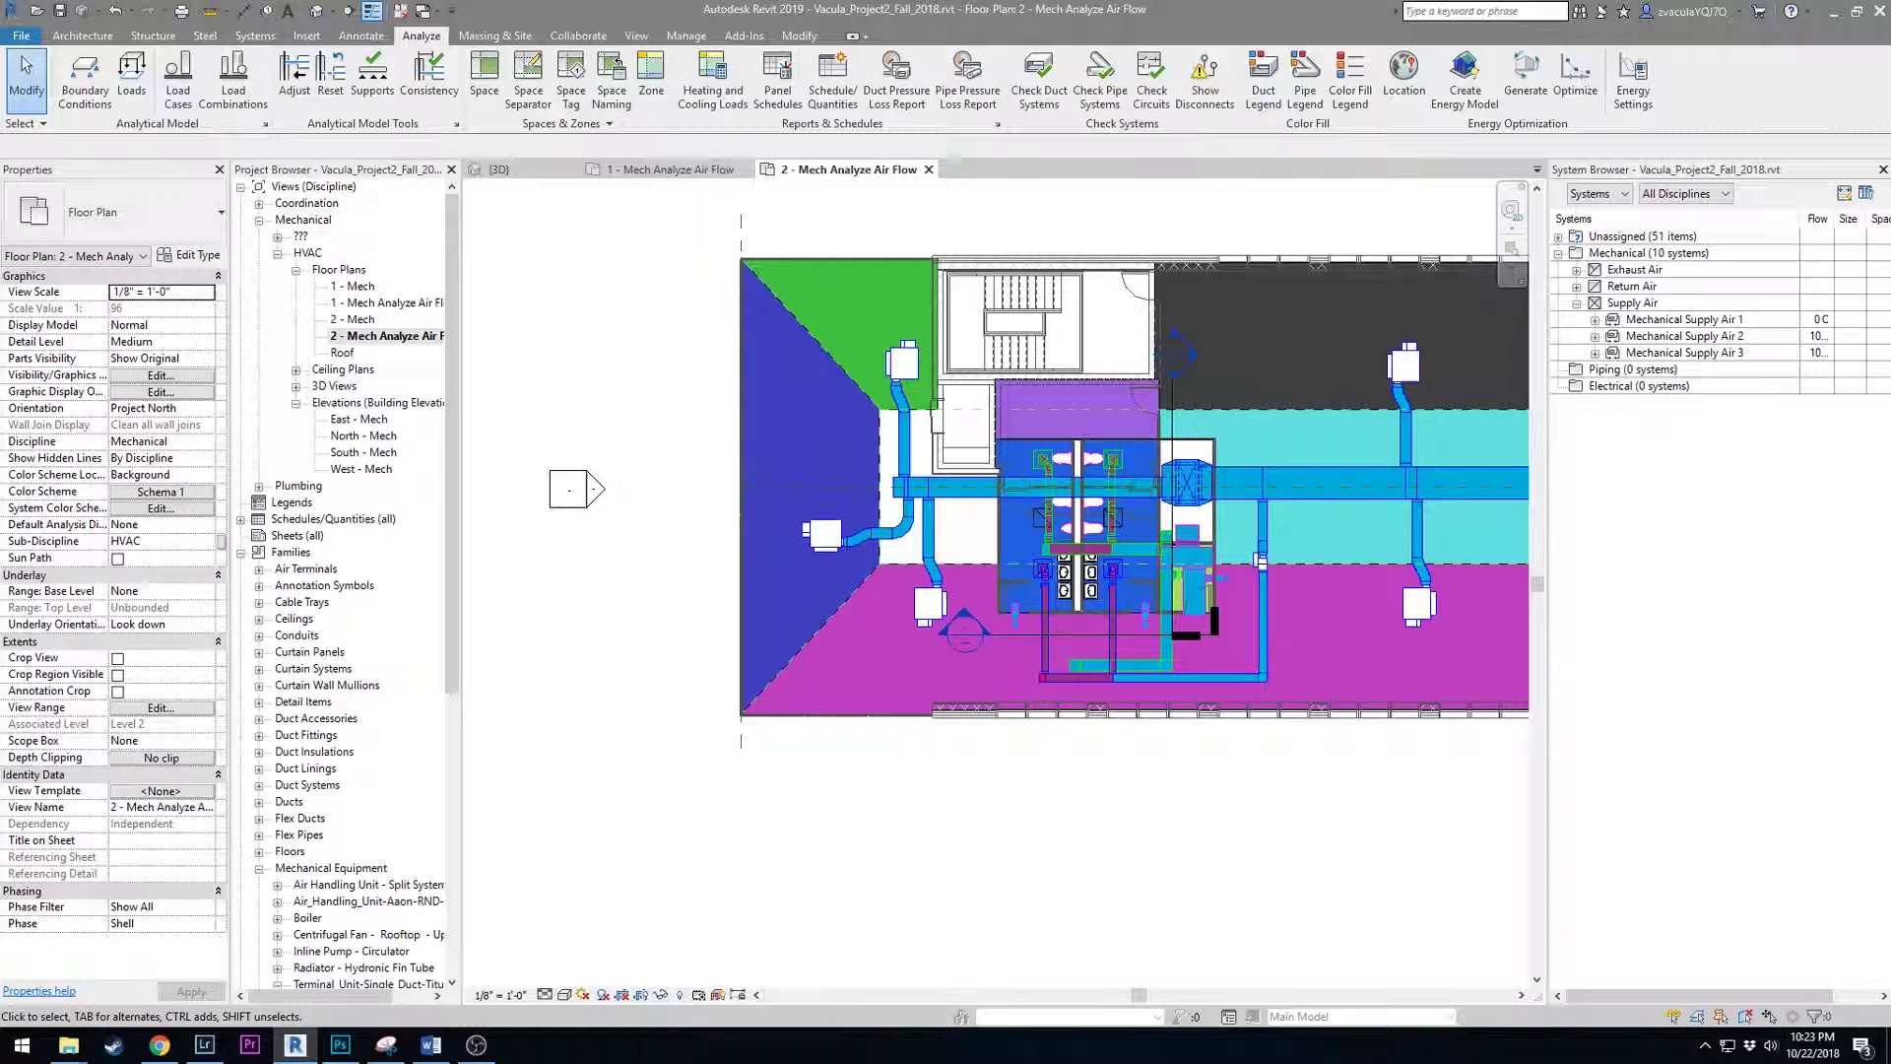
Expand Mechanical Supply Air 1, 2 and 3 and inspect the air handler and terminal units.
left_click(1602, 322)
left_click(1594, 320)
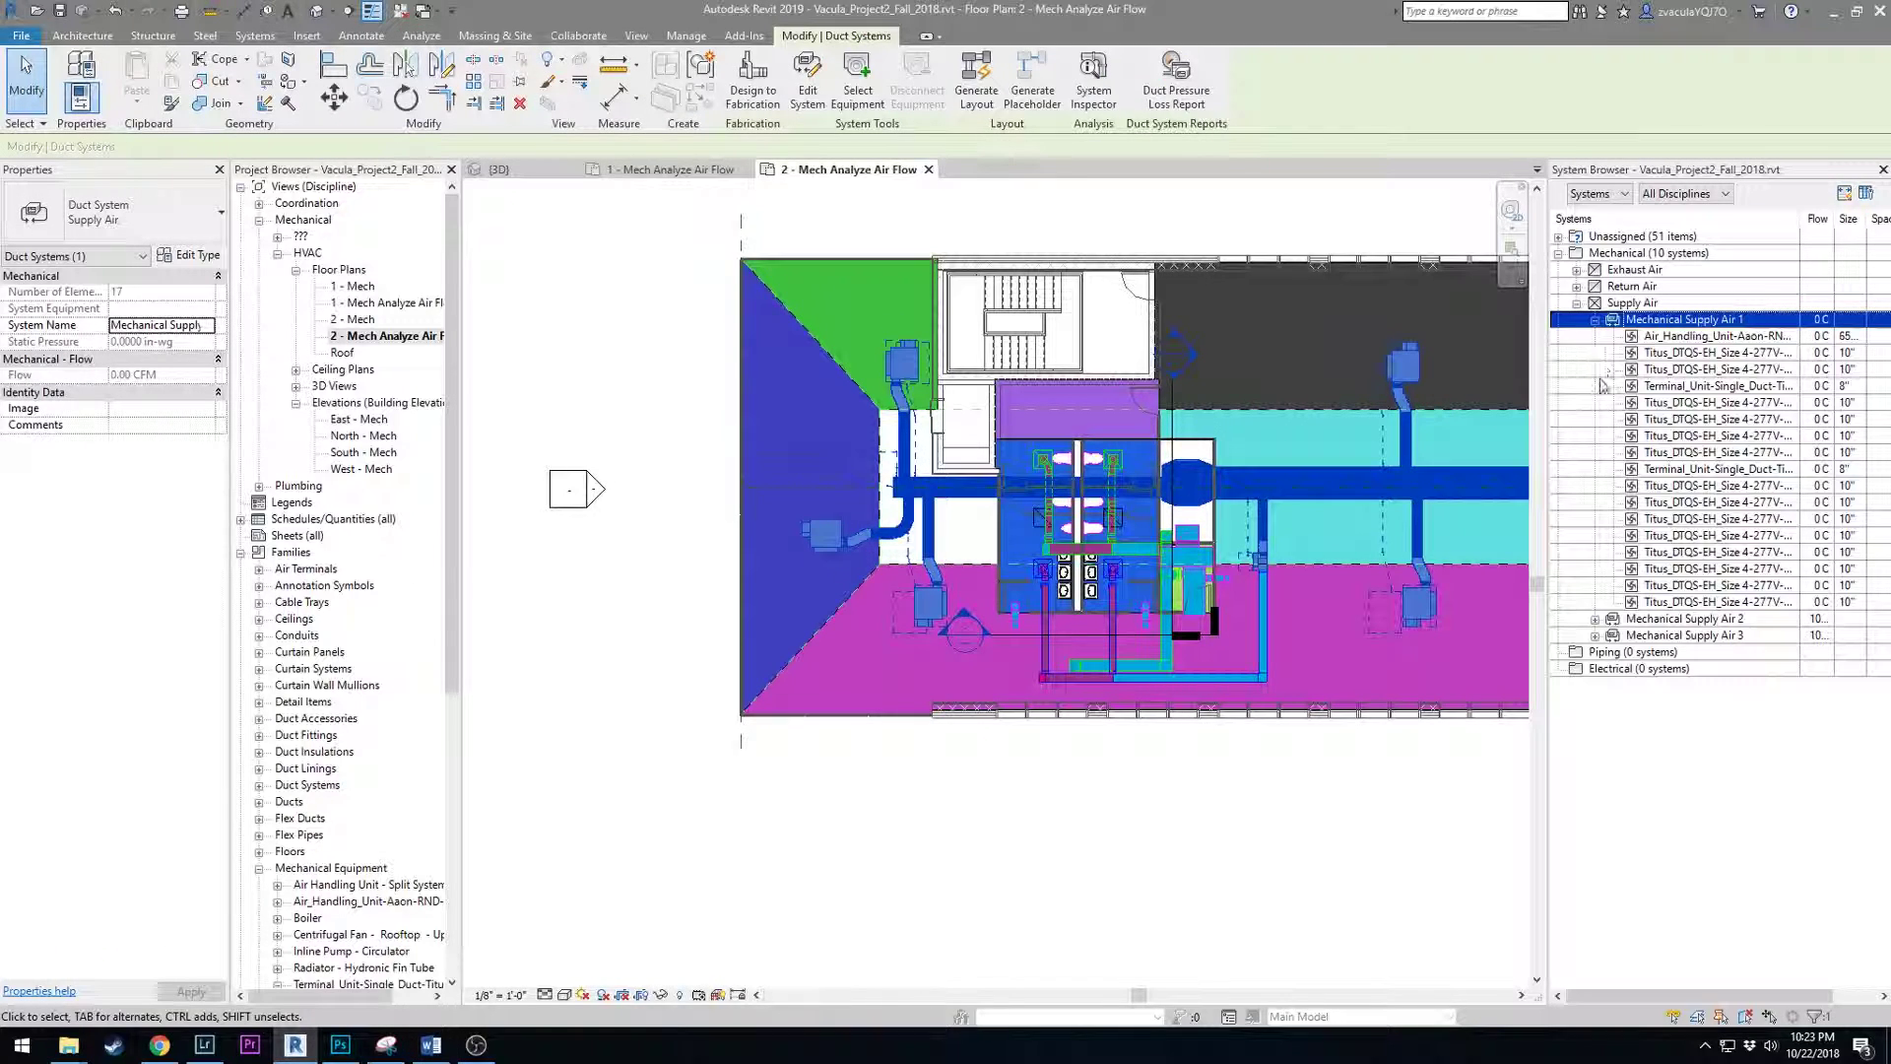
left_click(1594, 619)
left_click(1607, 685)
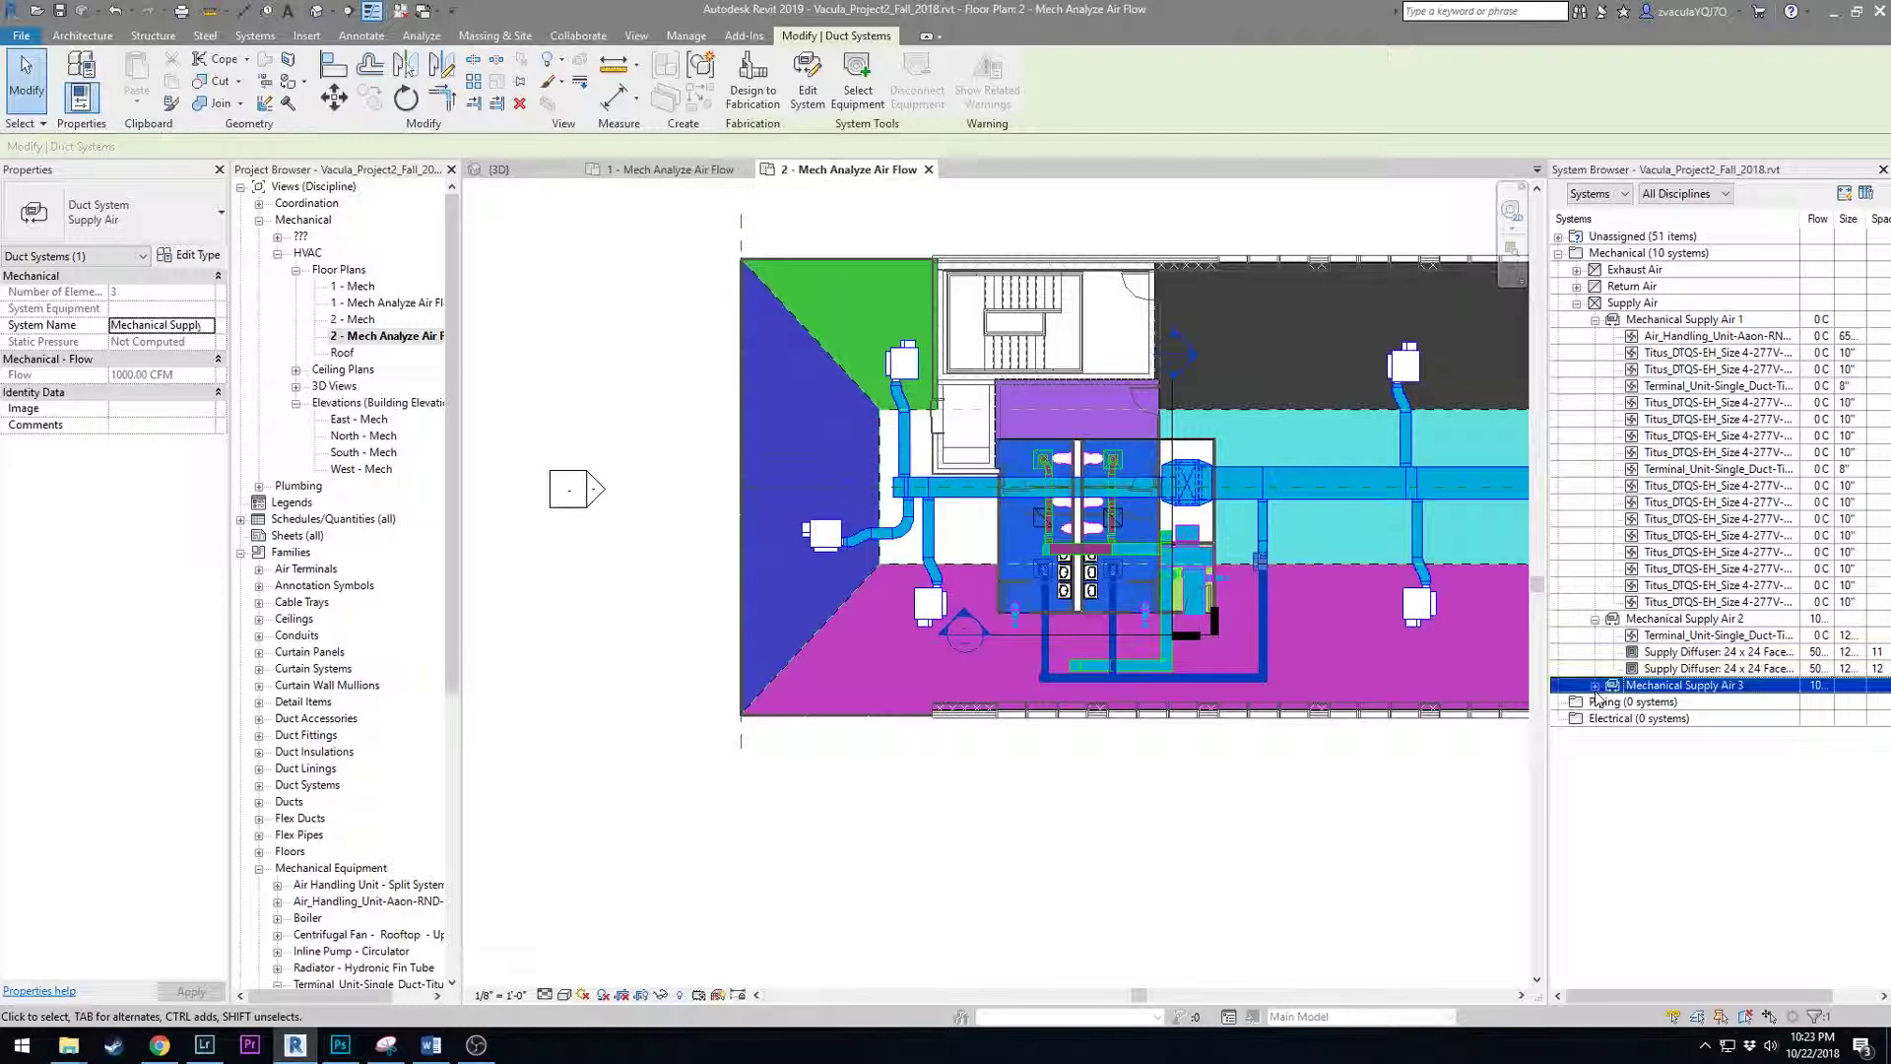
left_click(1596, 686)
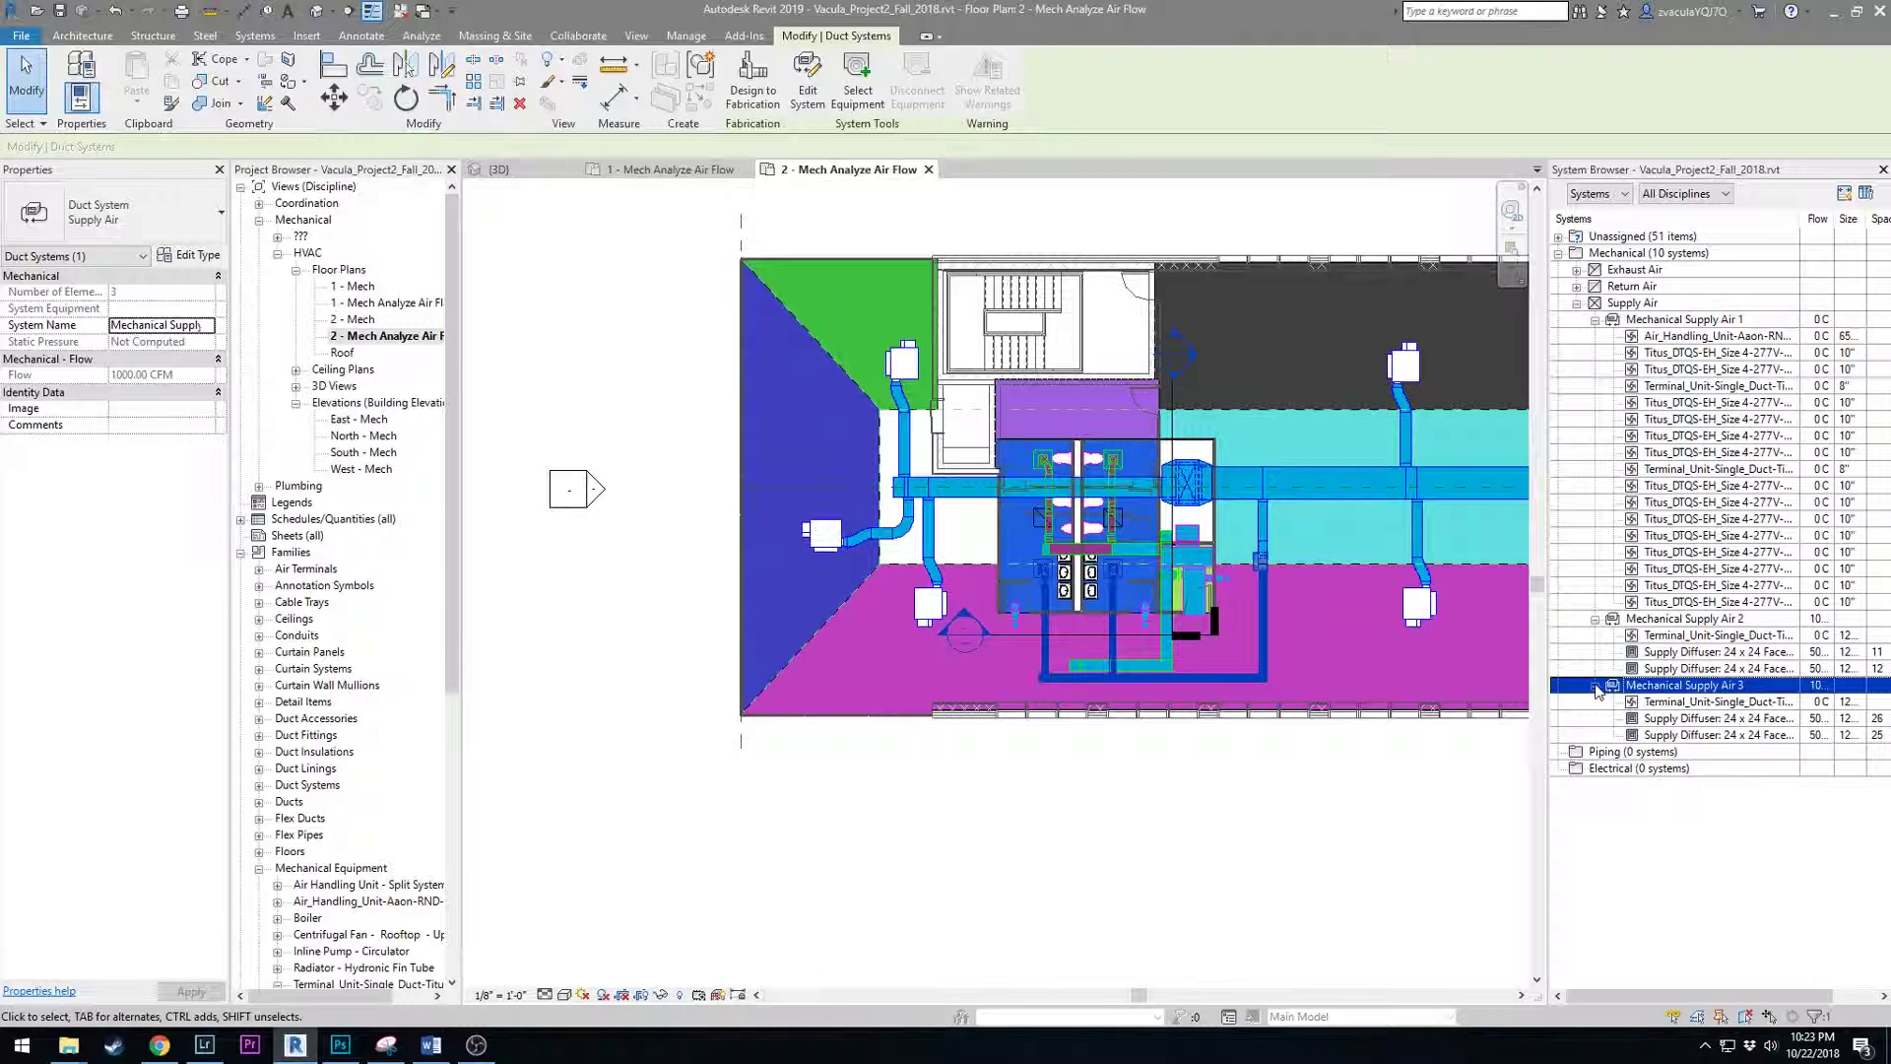
left_click(1707, 335)
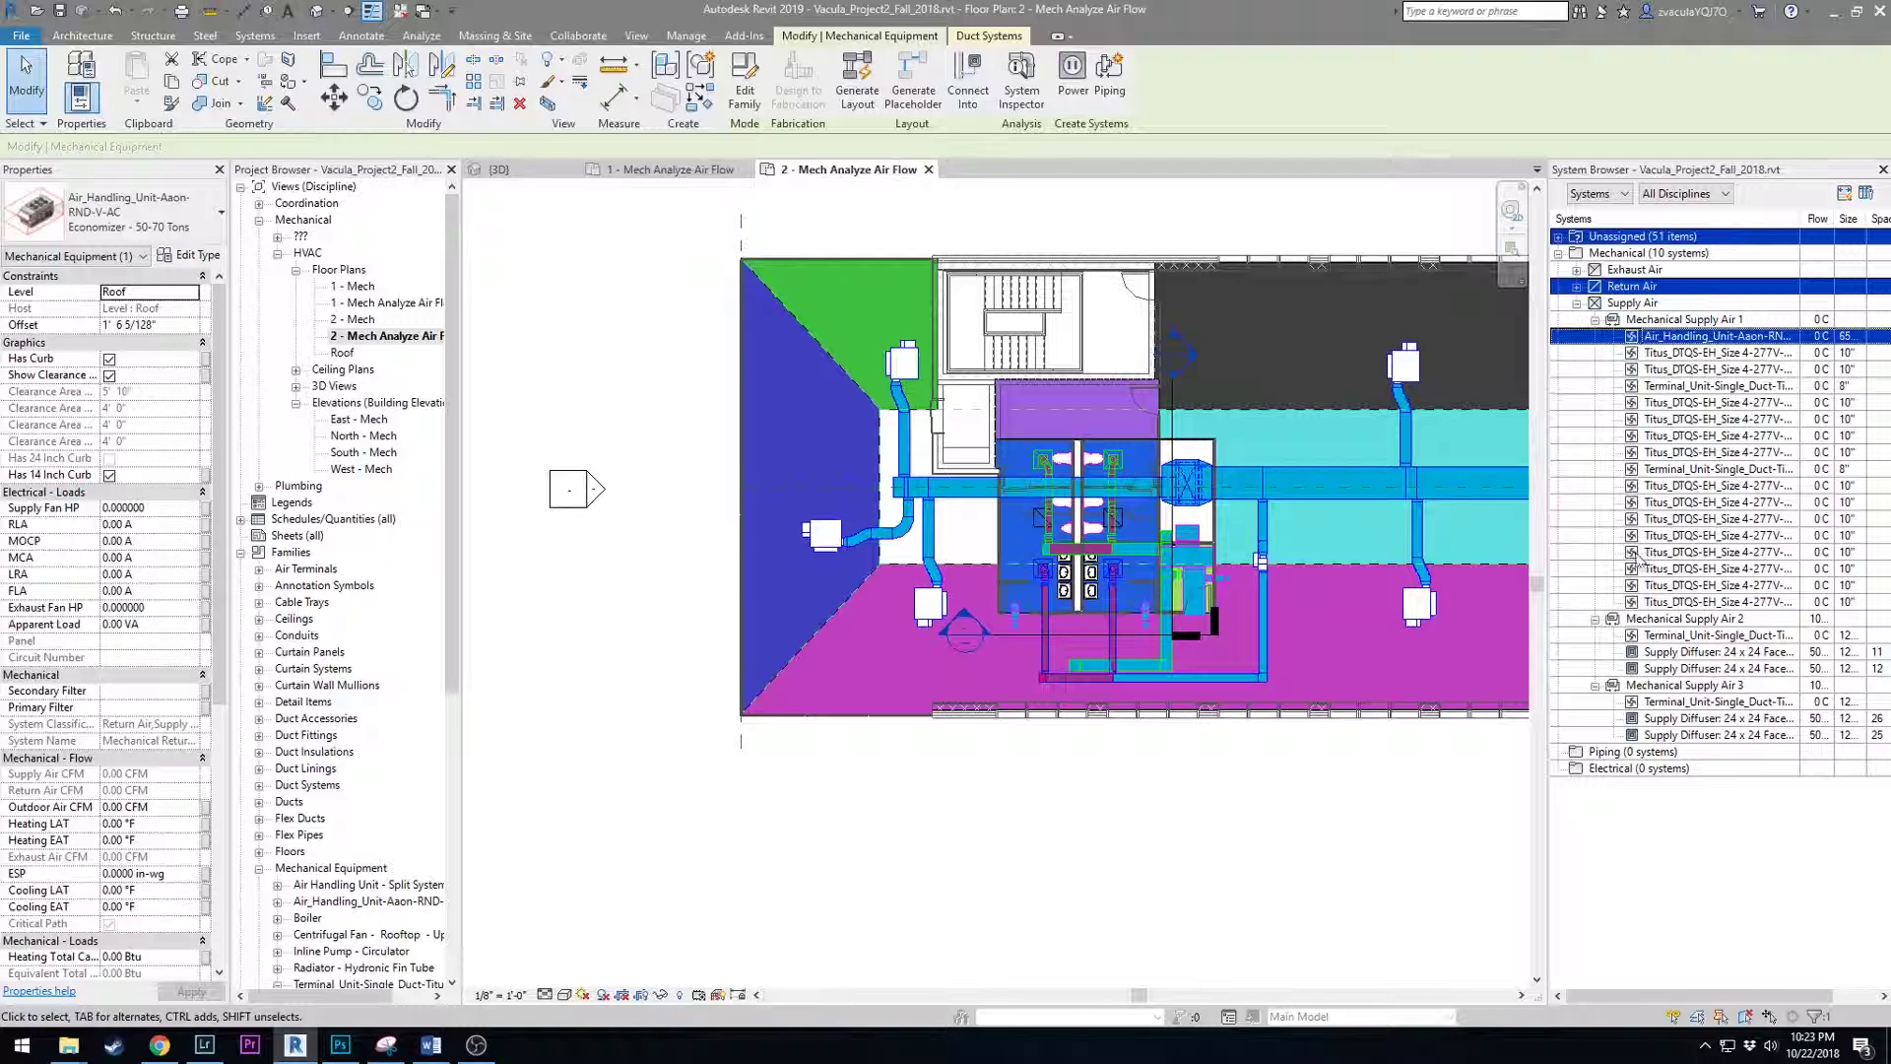
left_click(1707, 636)
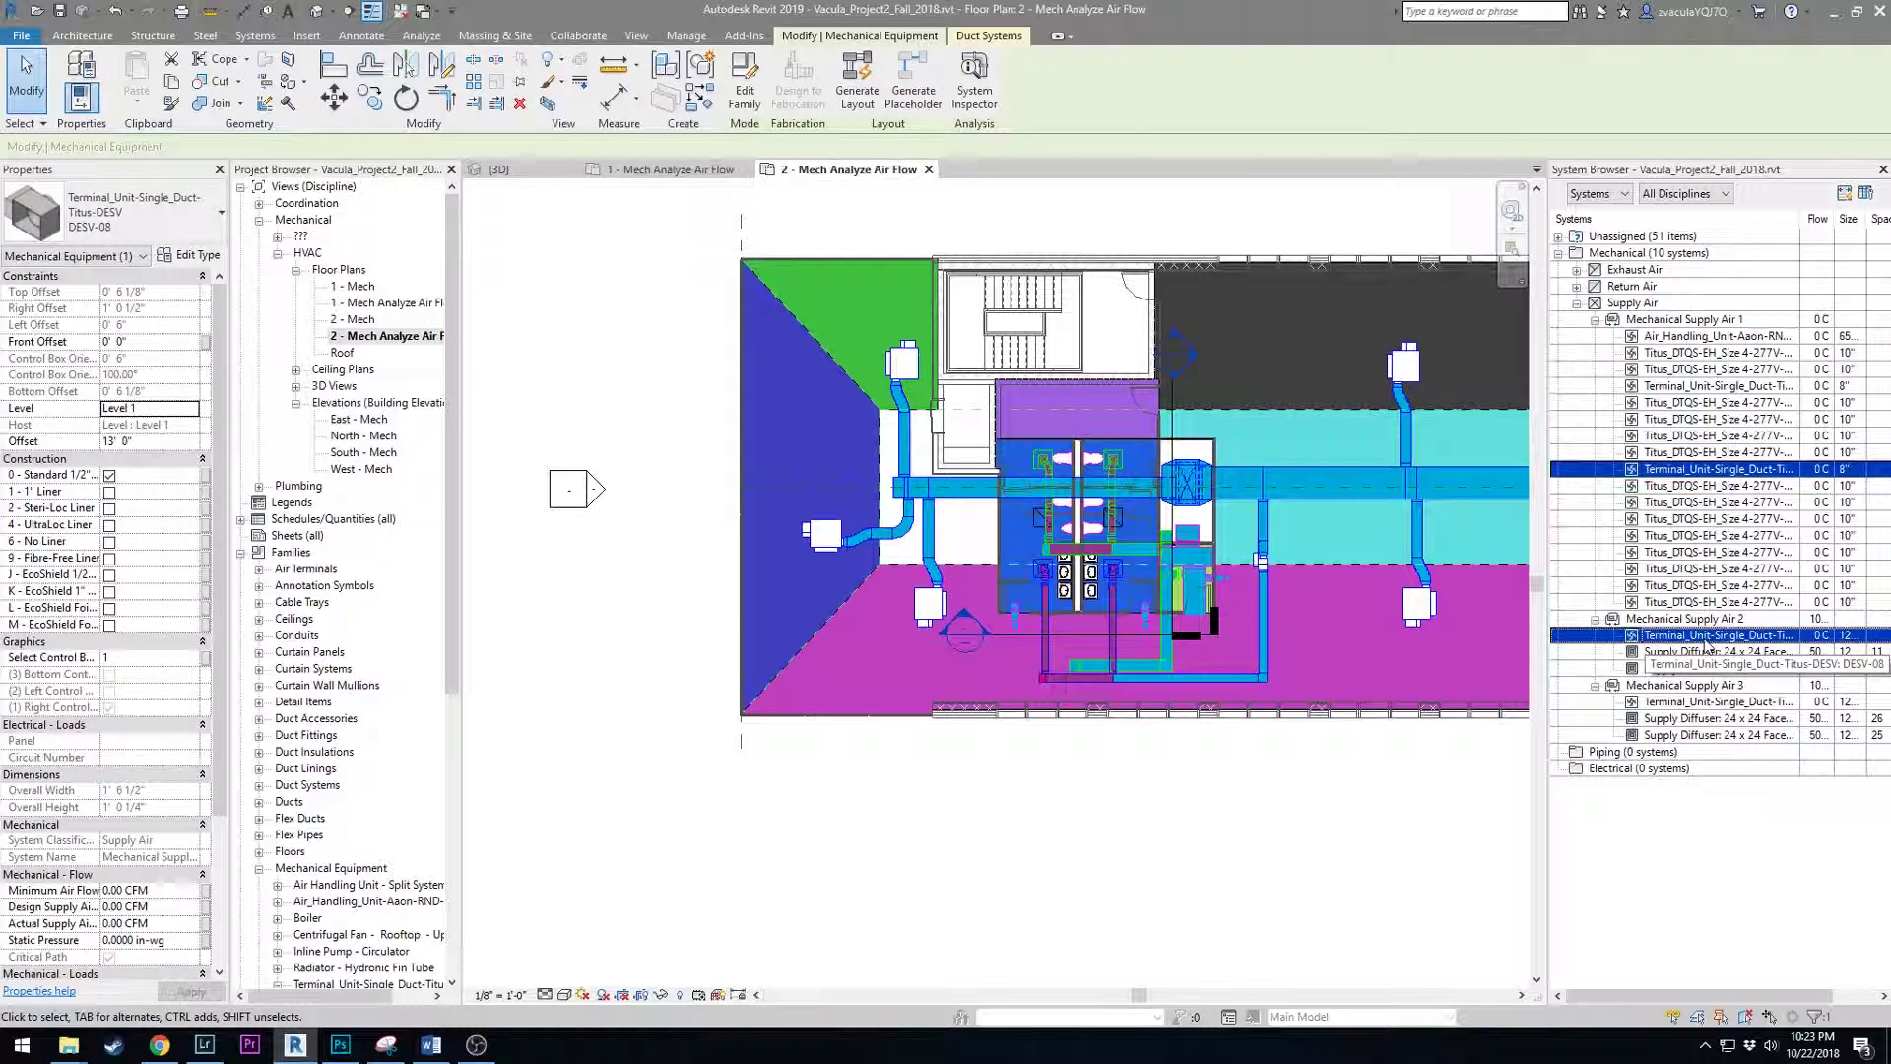
left_click(1687, 686)
left_click(1692, 702)
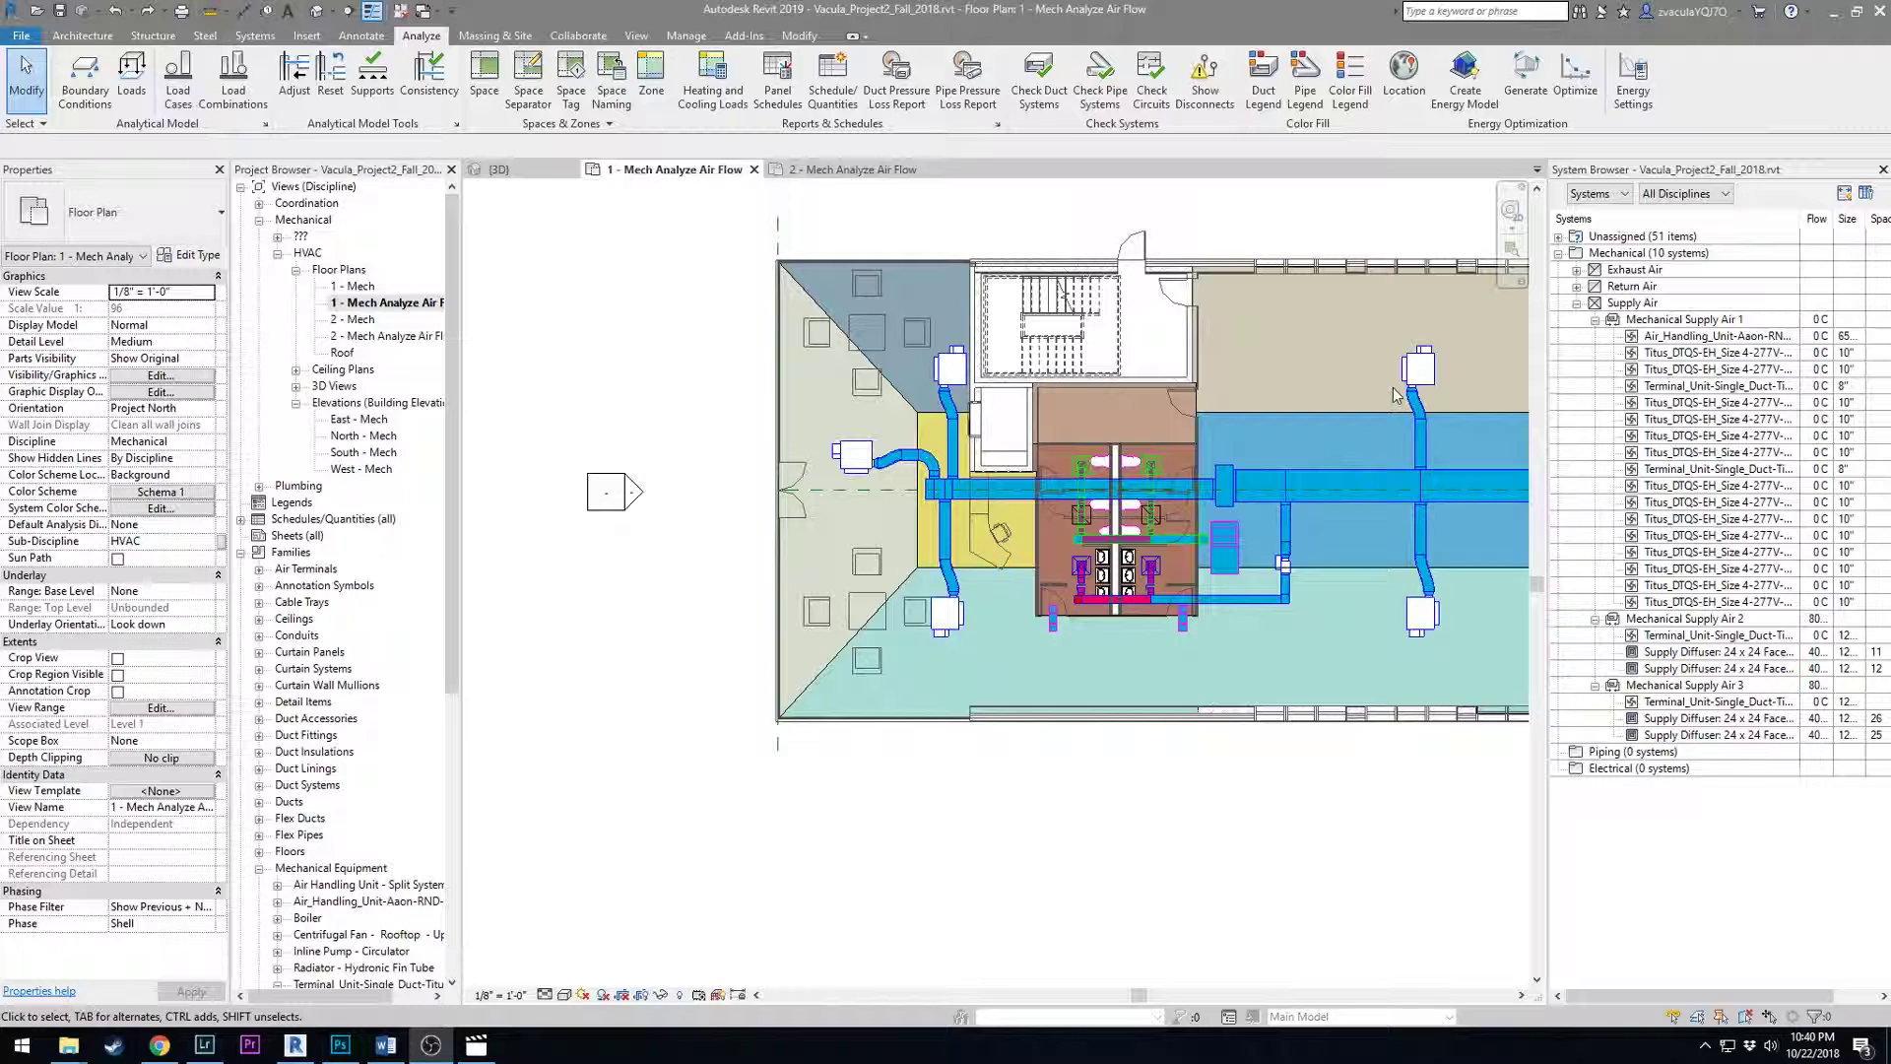
Check the terminal units under Mechanical Supply Air 2 and 3, which report 0.00 CFM.
left_click(1682, 602)
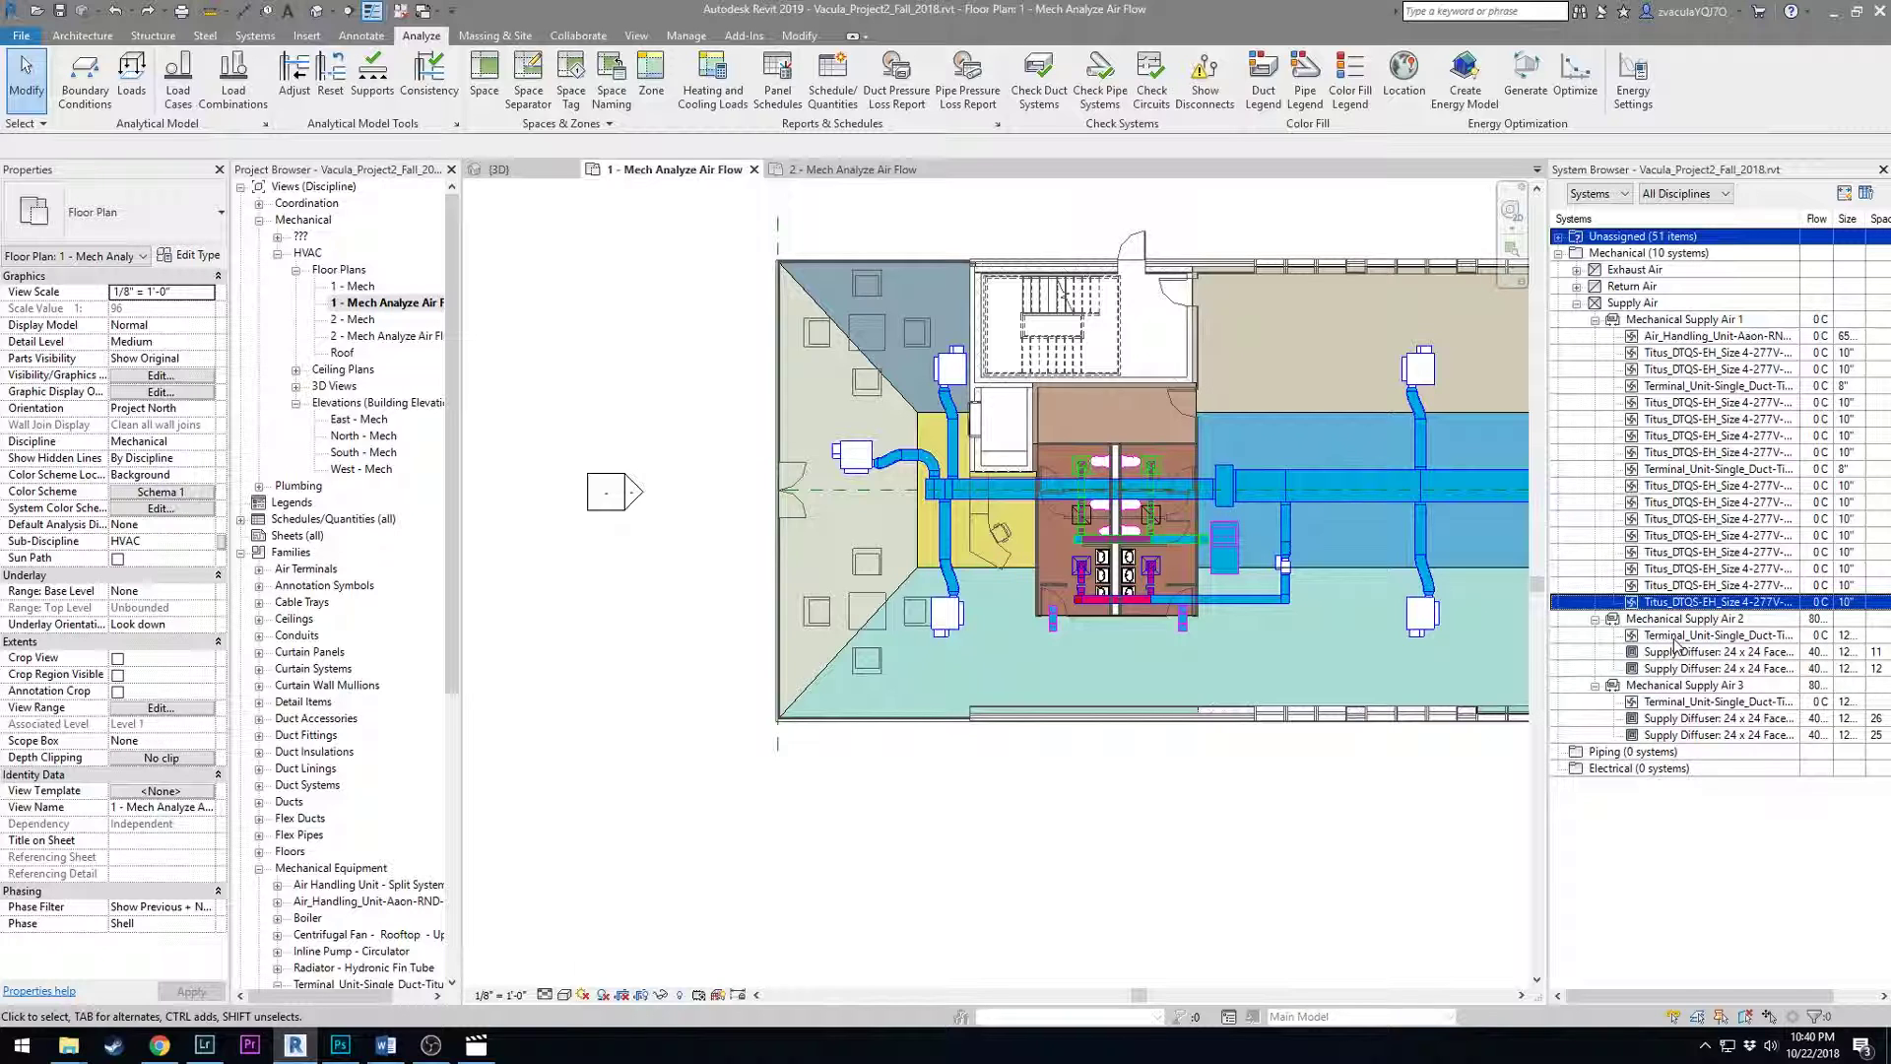
left_click(1676, 636)
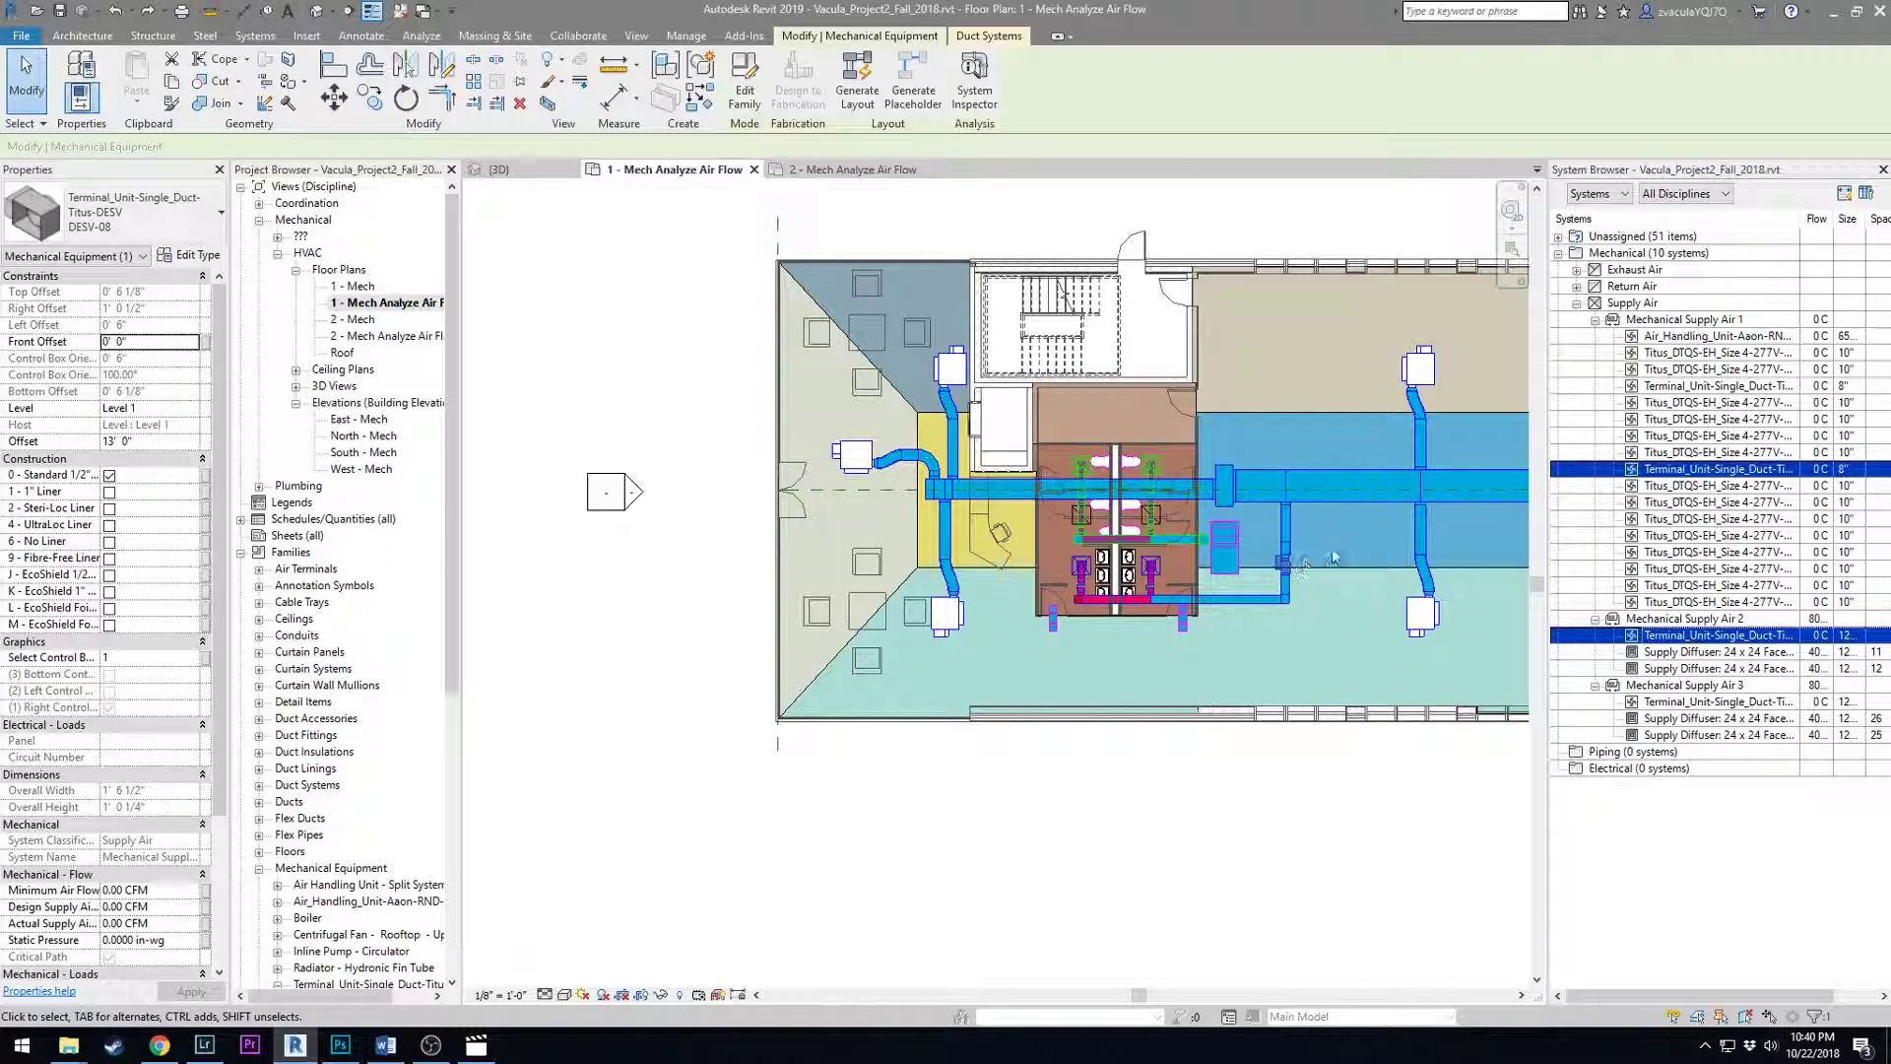
left_click(1682, 703)
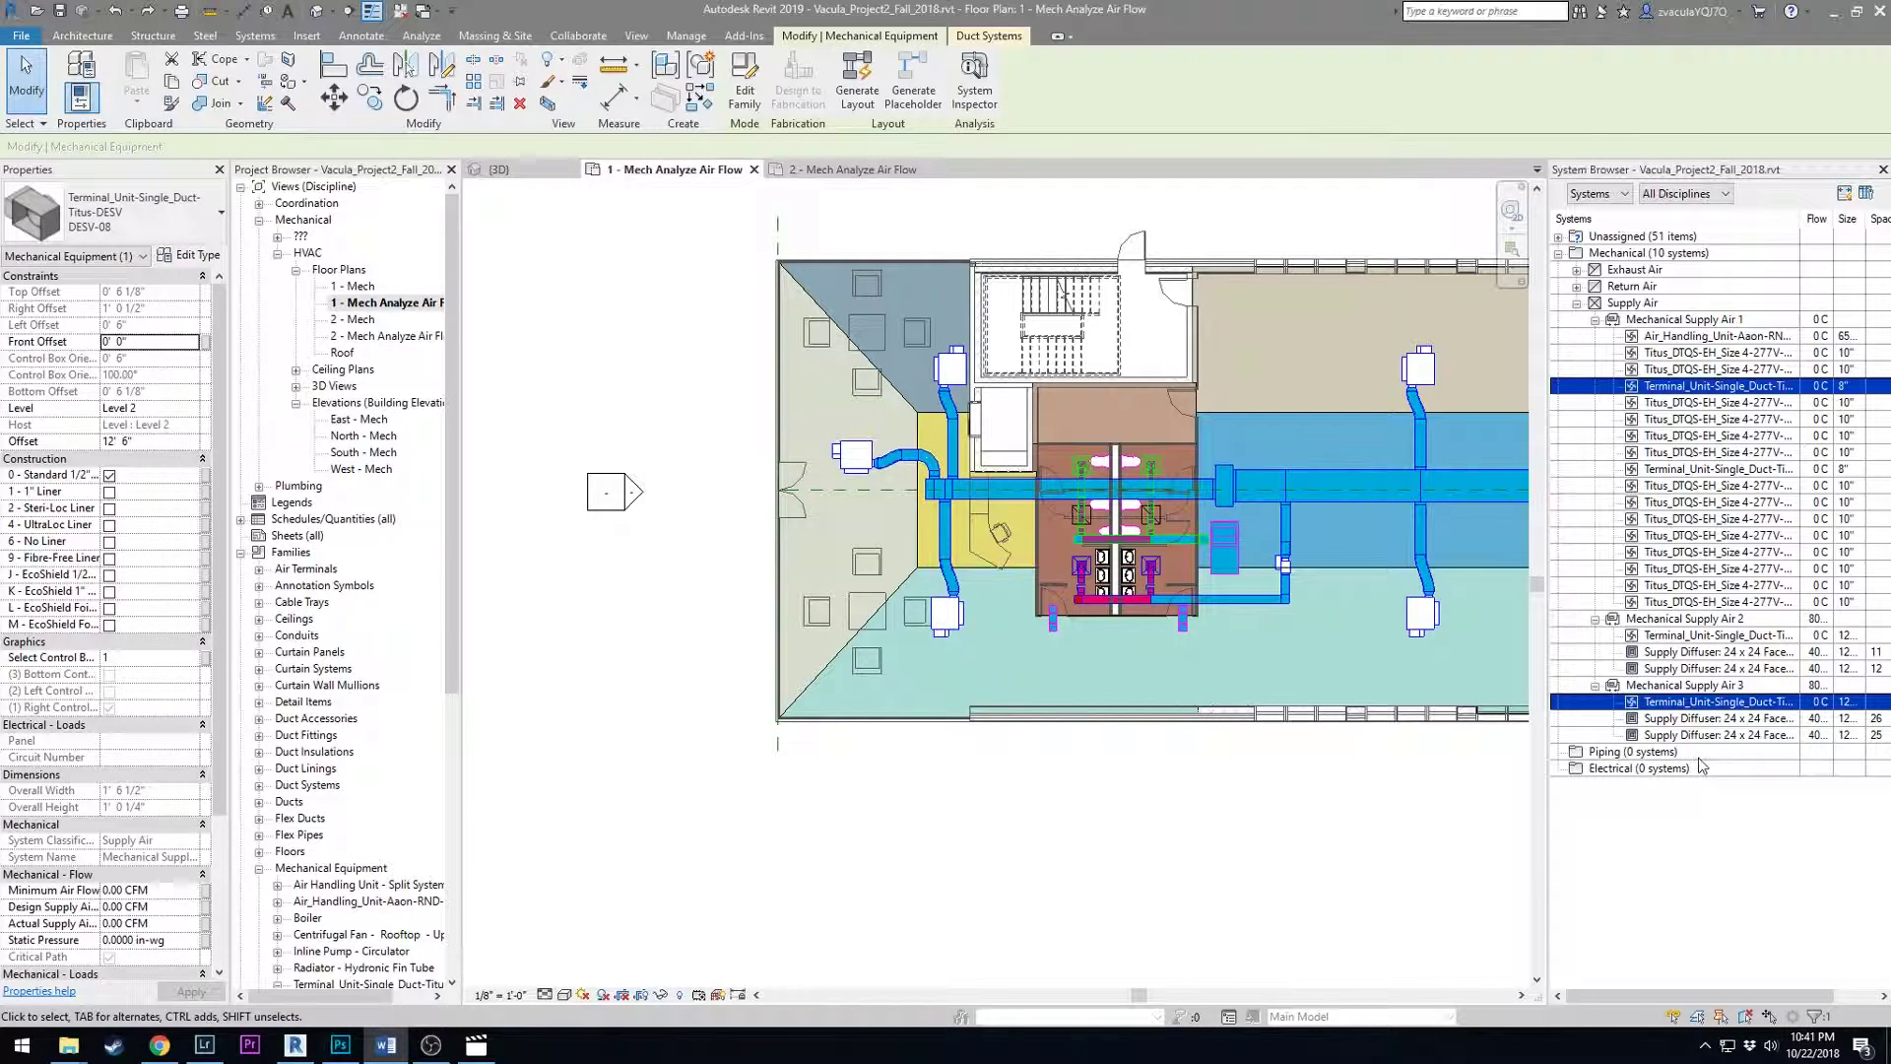
left_click(1705, 637)
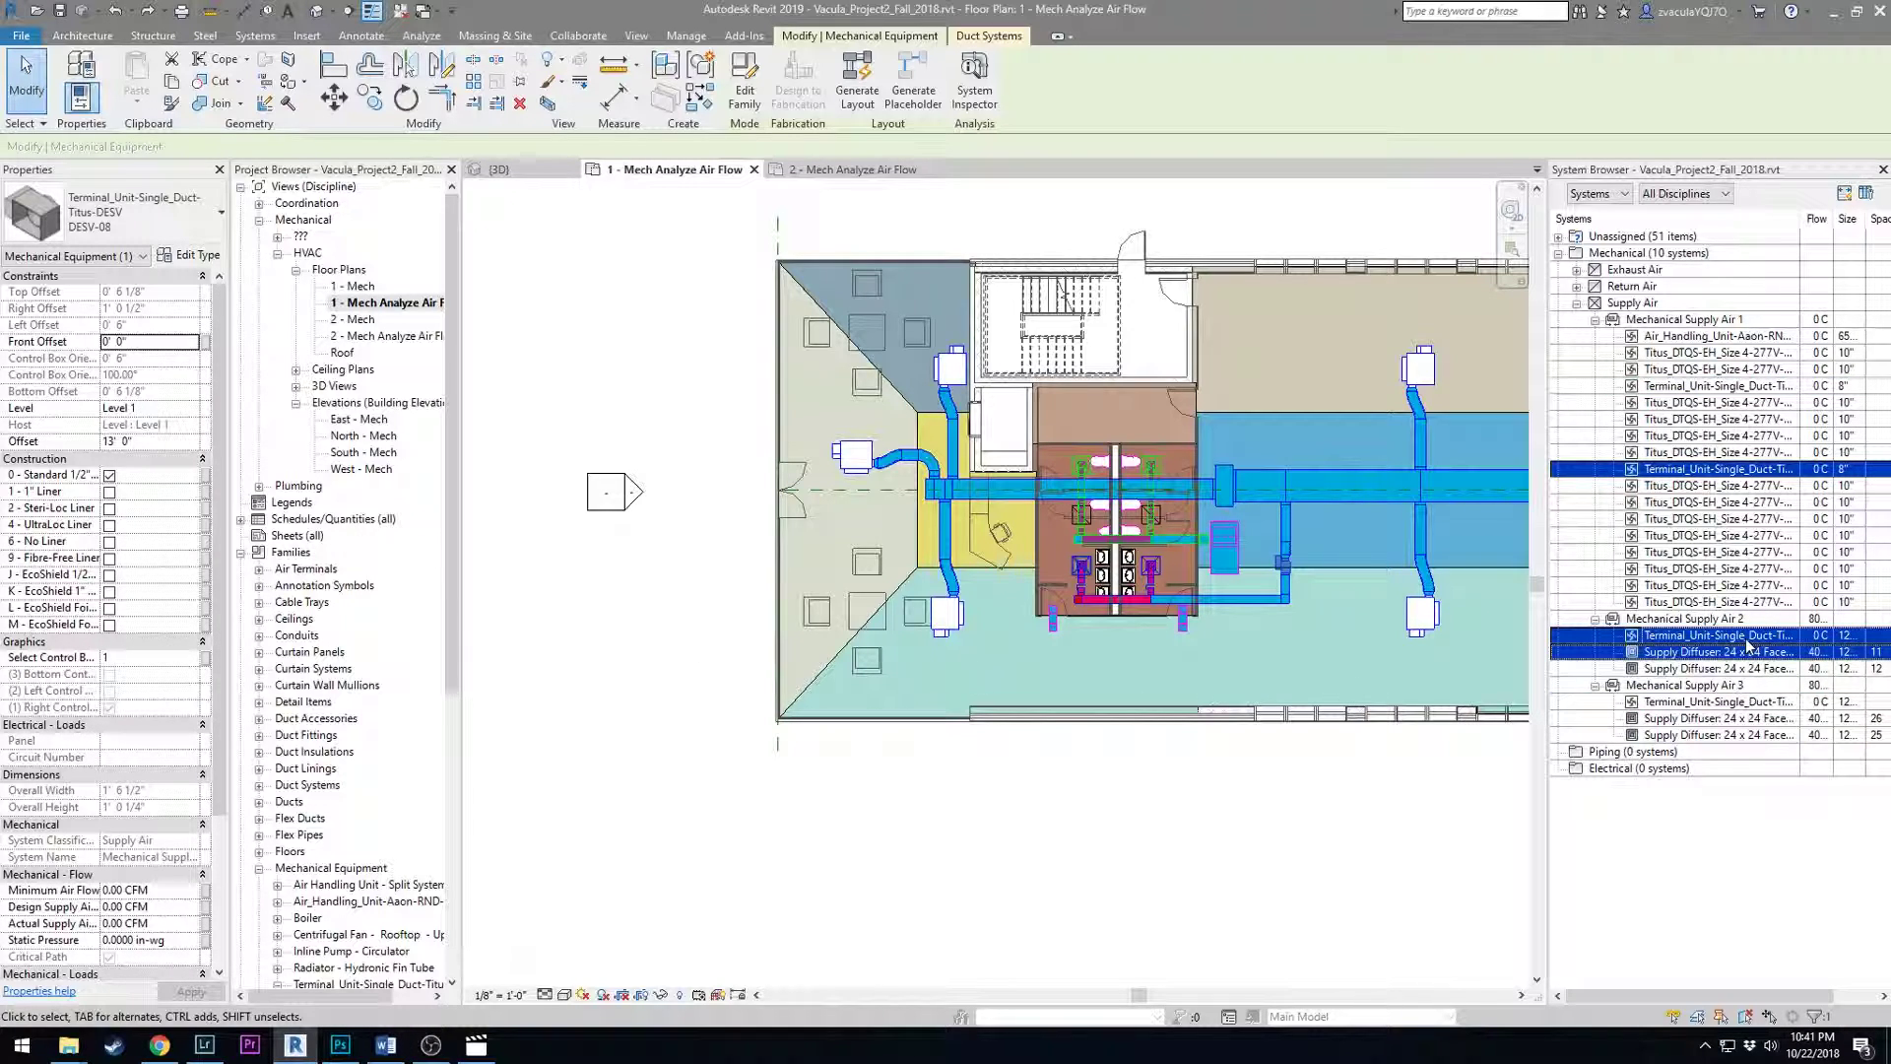
Set Actual Supply Air to 800 CFM on both terminal units and widen the System Browser.
left_click(168, 924)
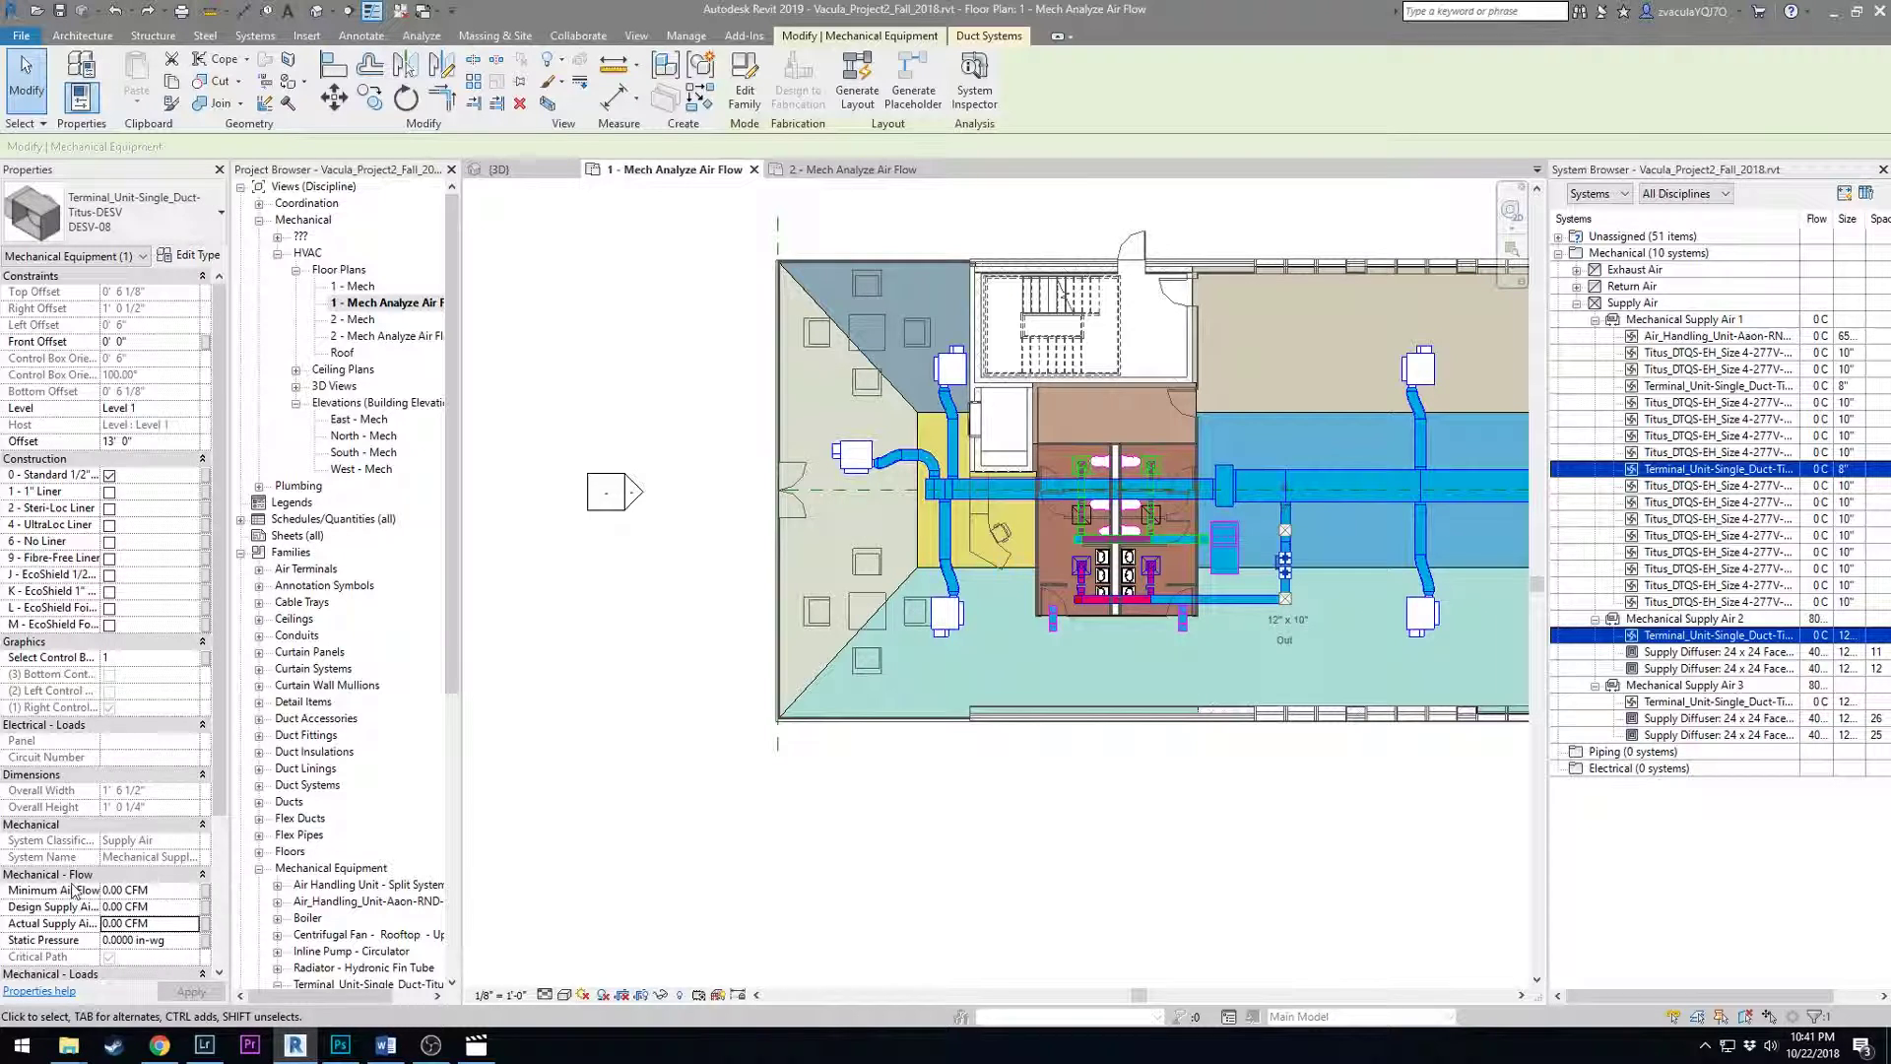
left_click(175, 923)
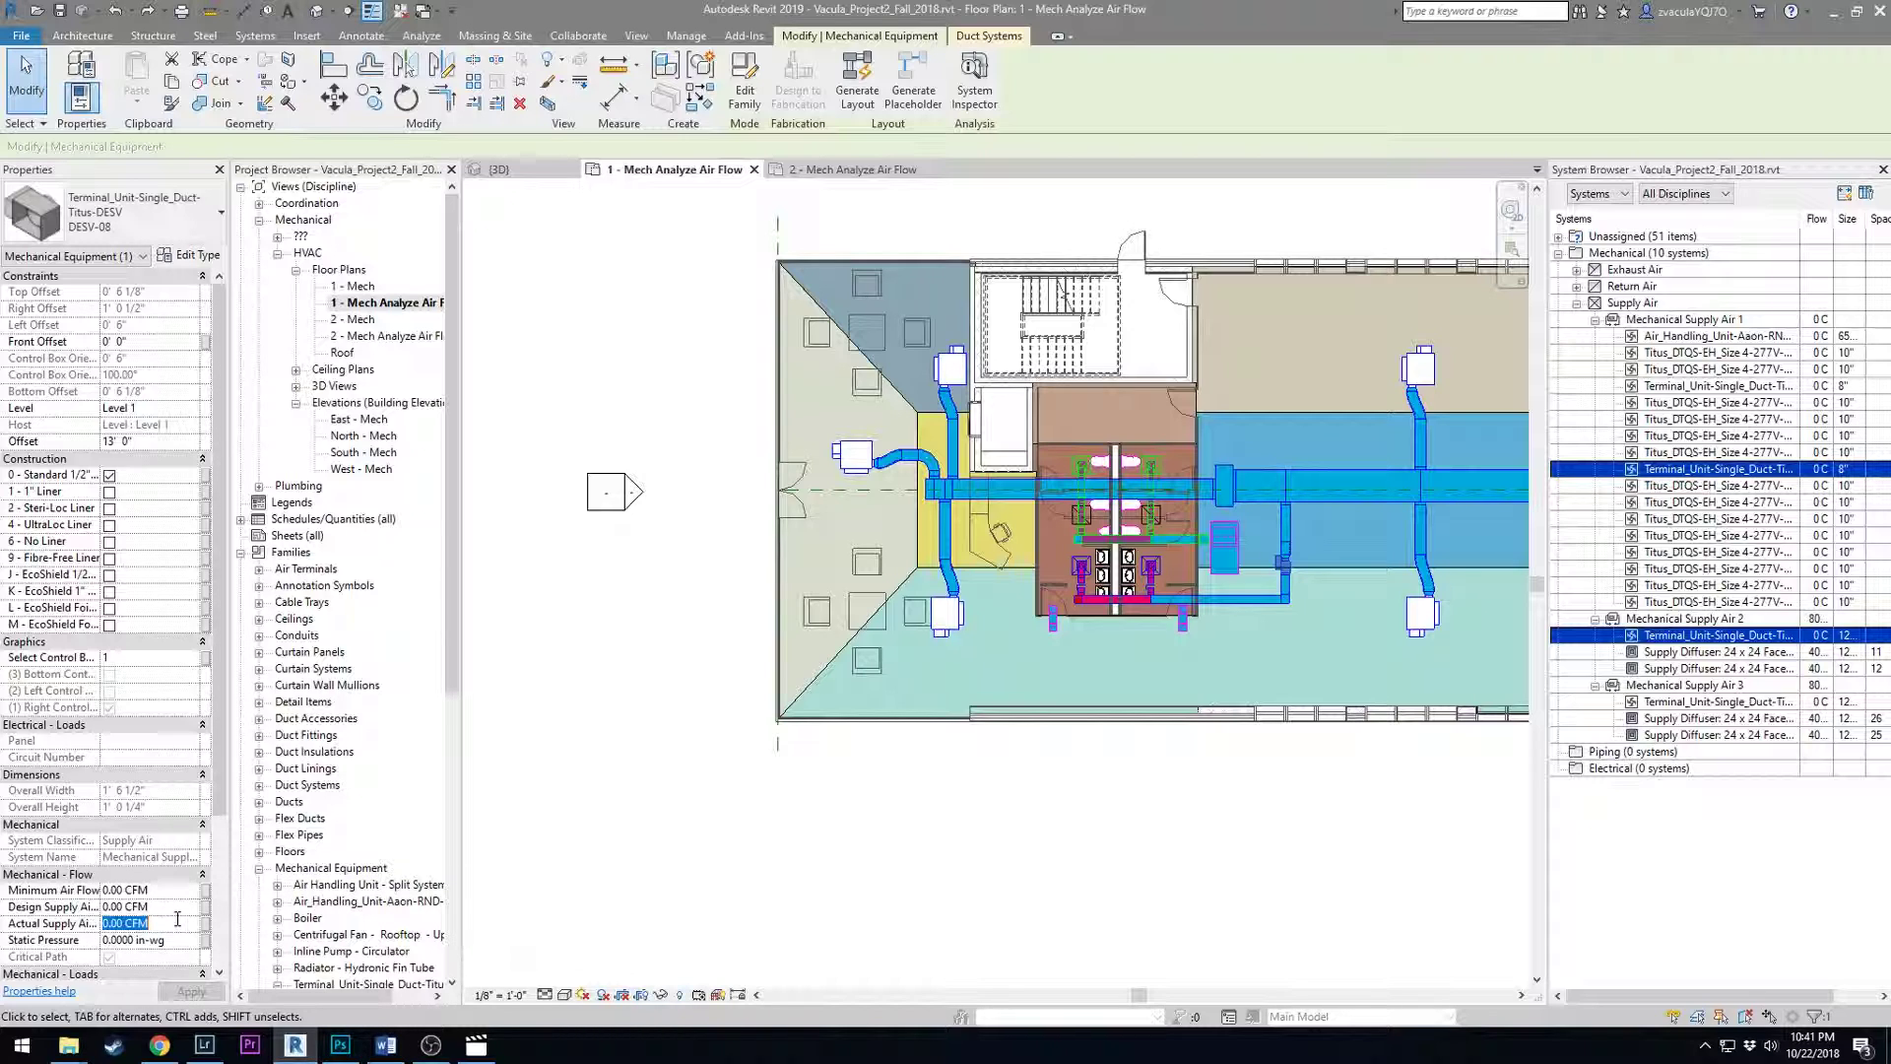
type("800.00 CFM")
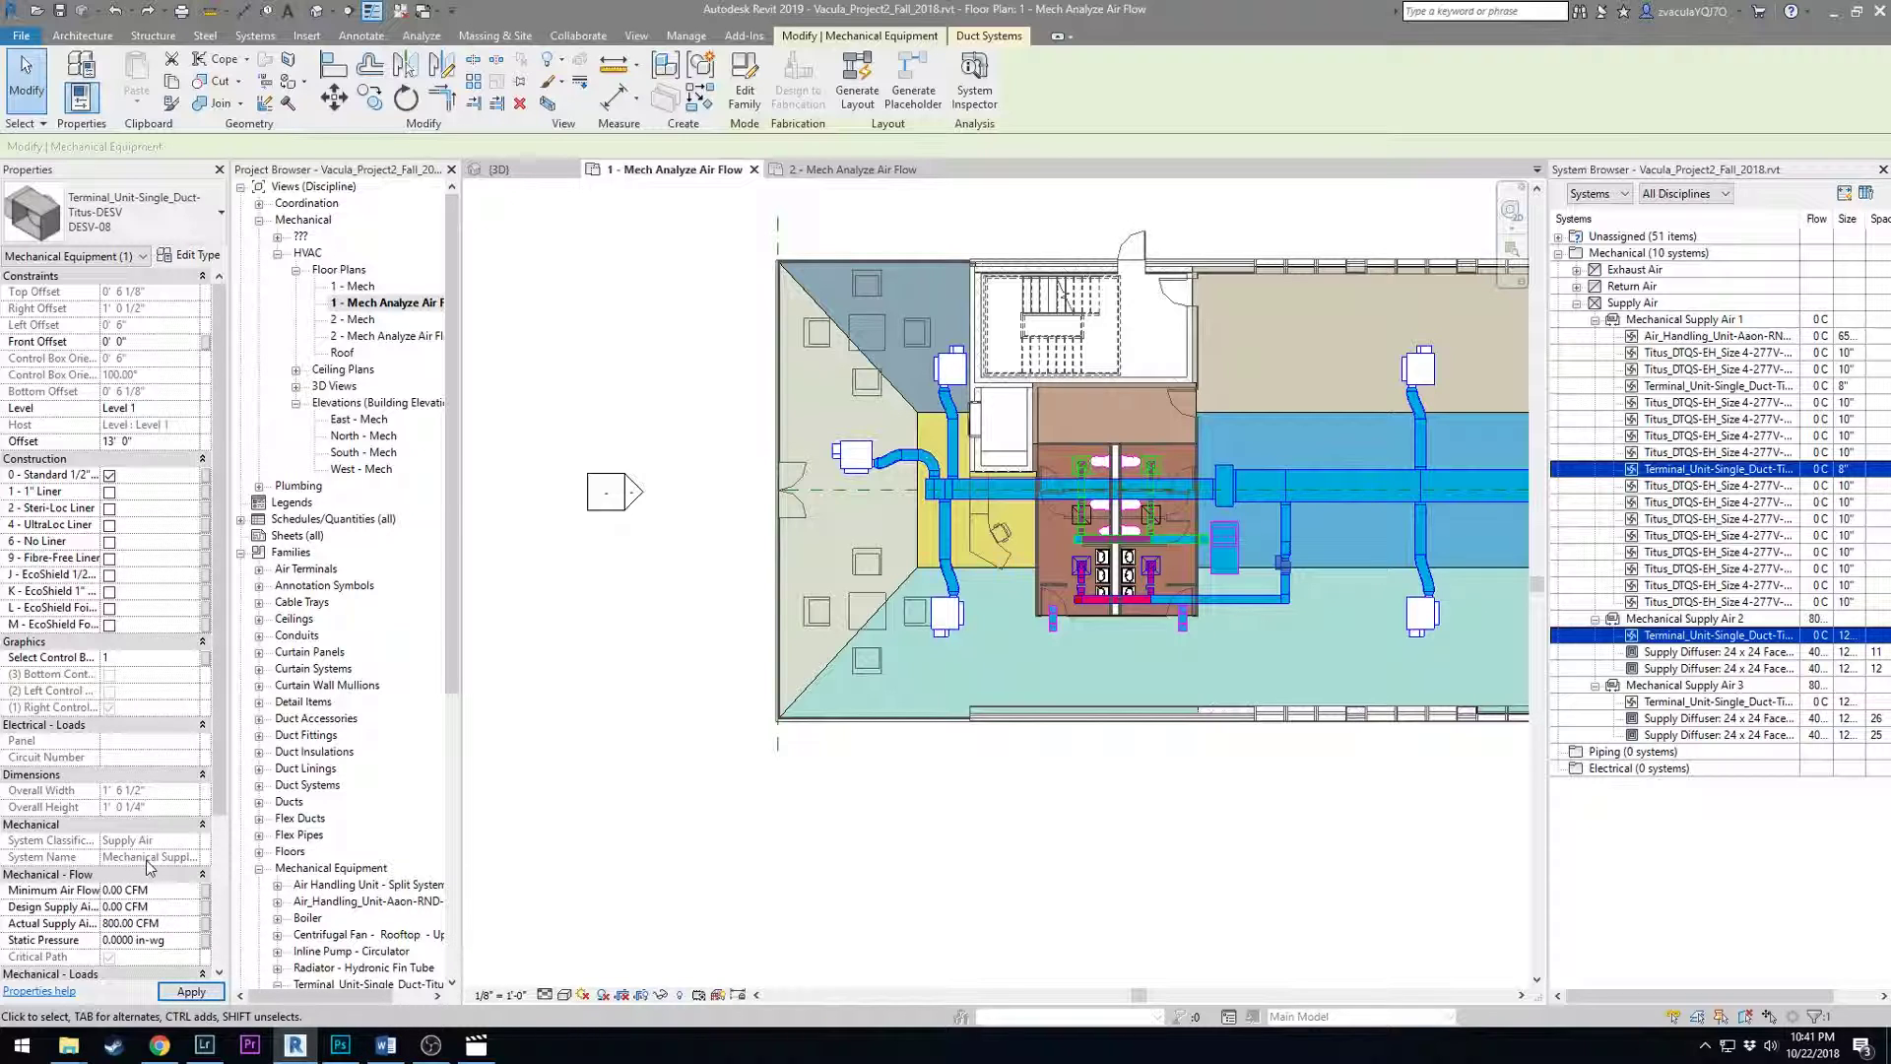
left_click(1725, 702)
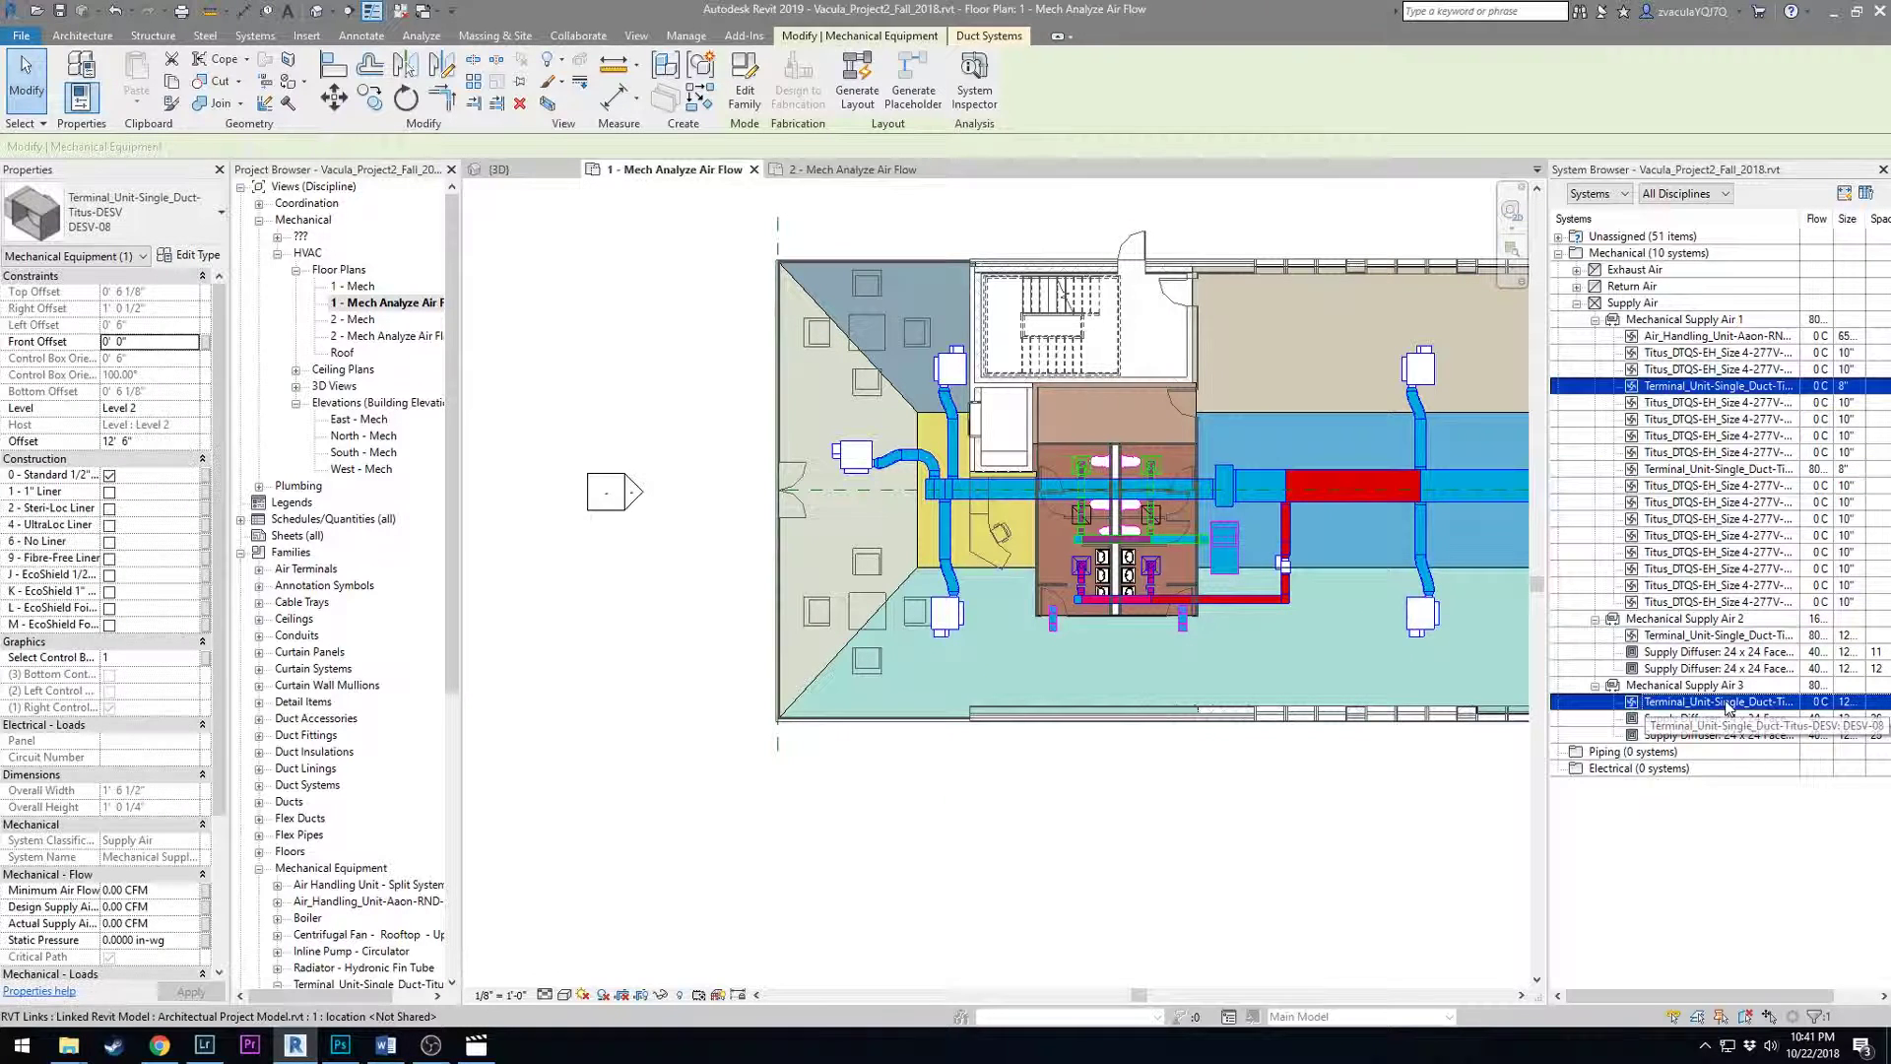
left_click(190, 923)
type("800.00 CFM")
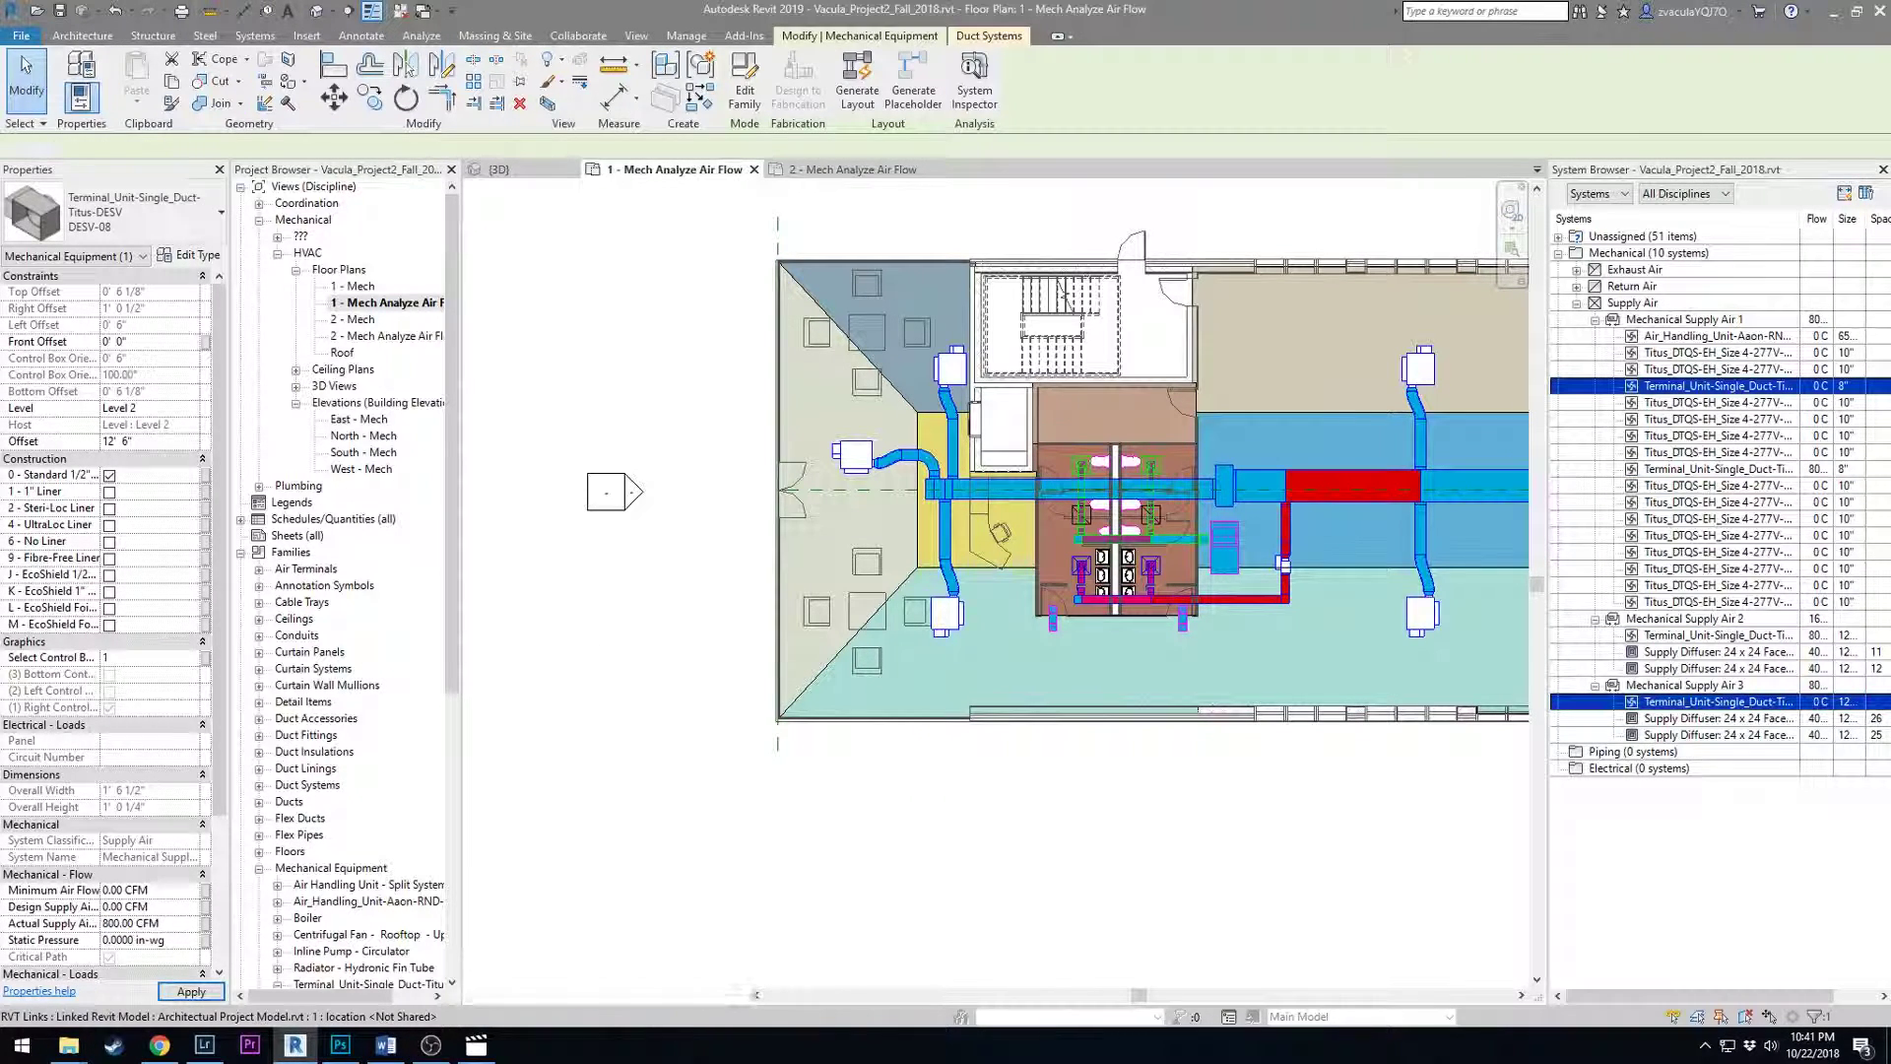
key("Return")
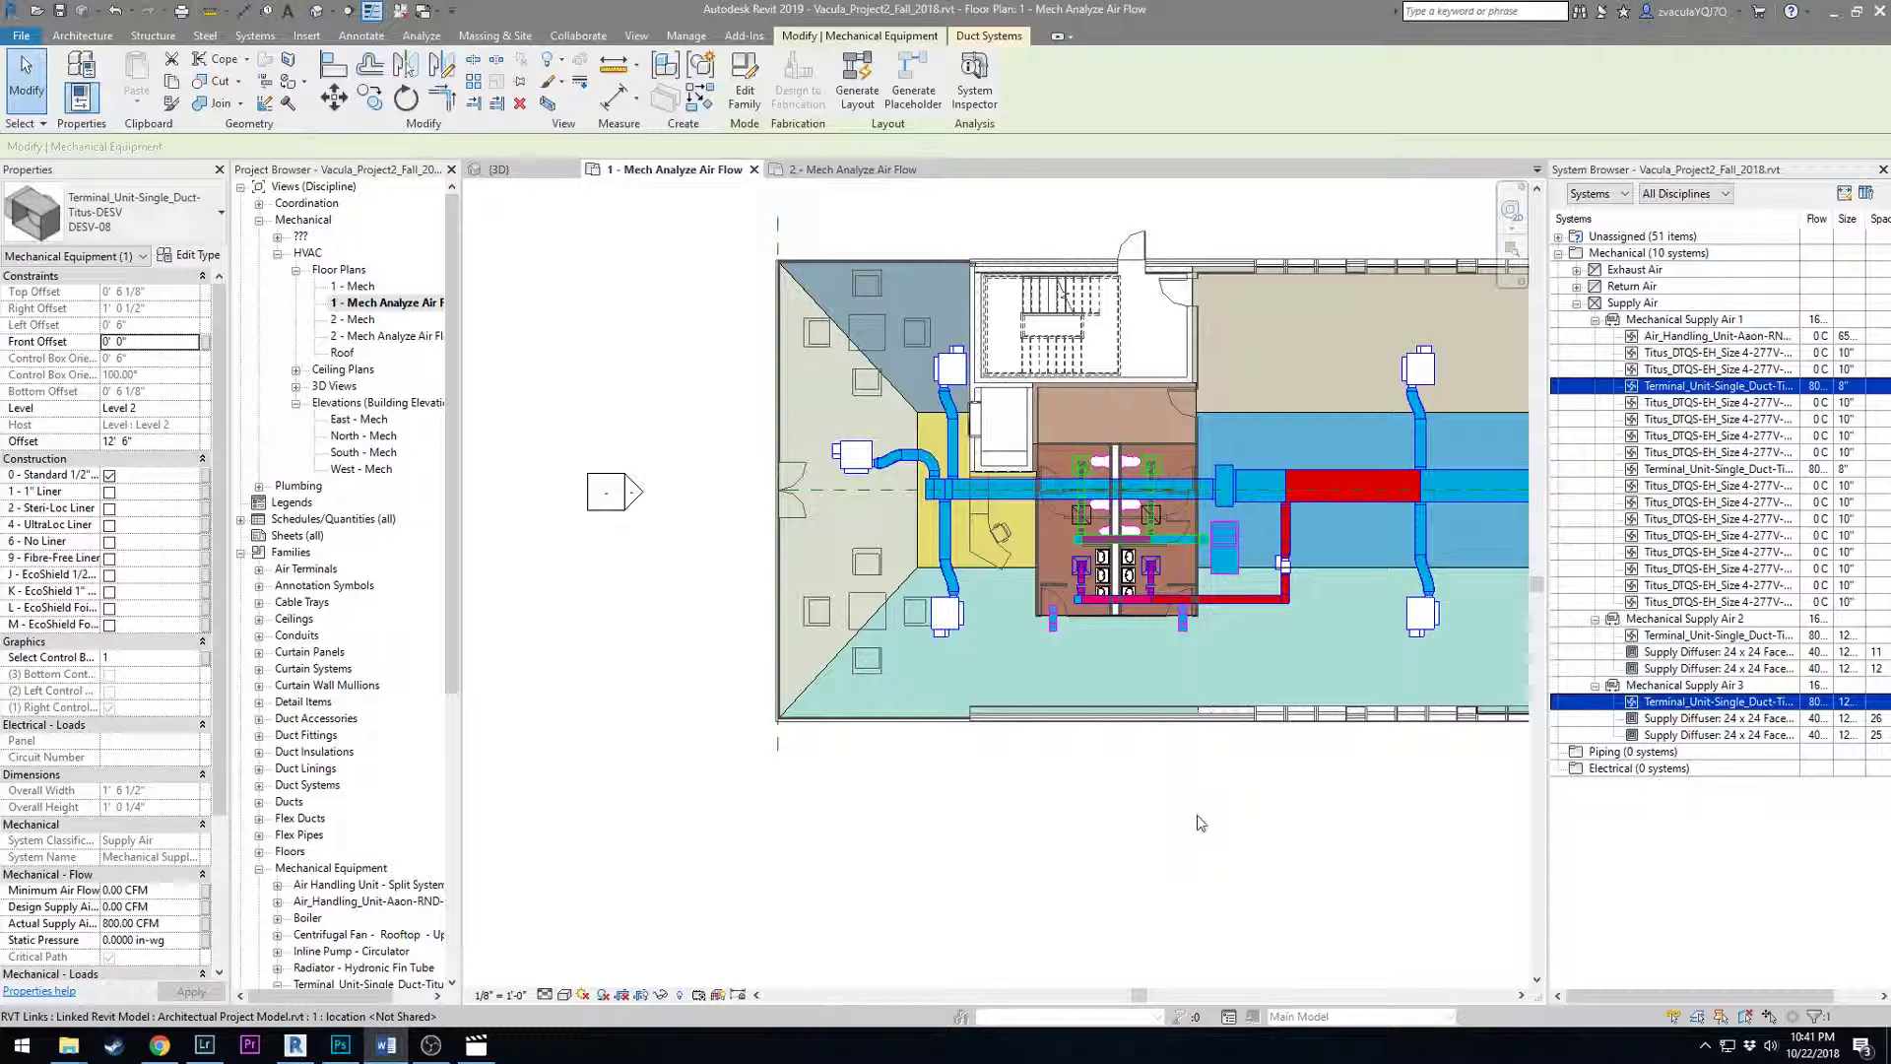
left_click_drag(1834, 217, 1858, 218)
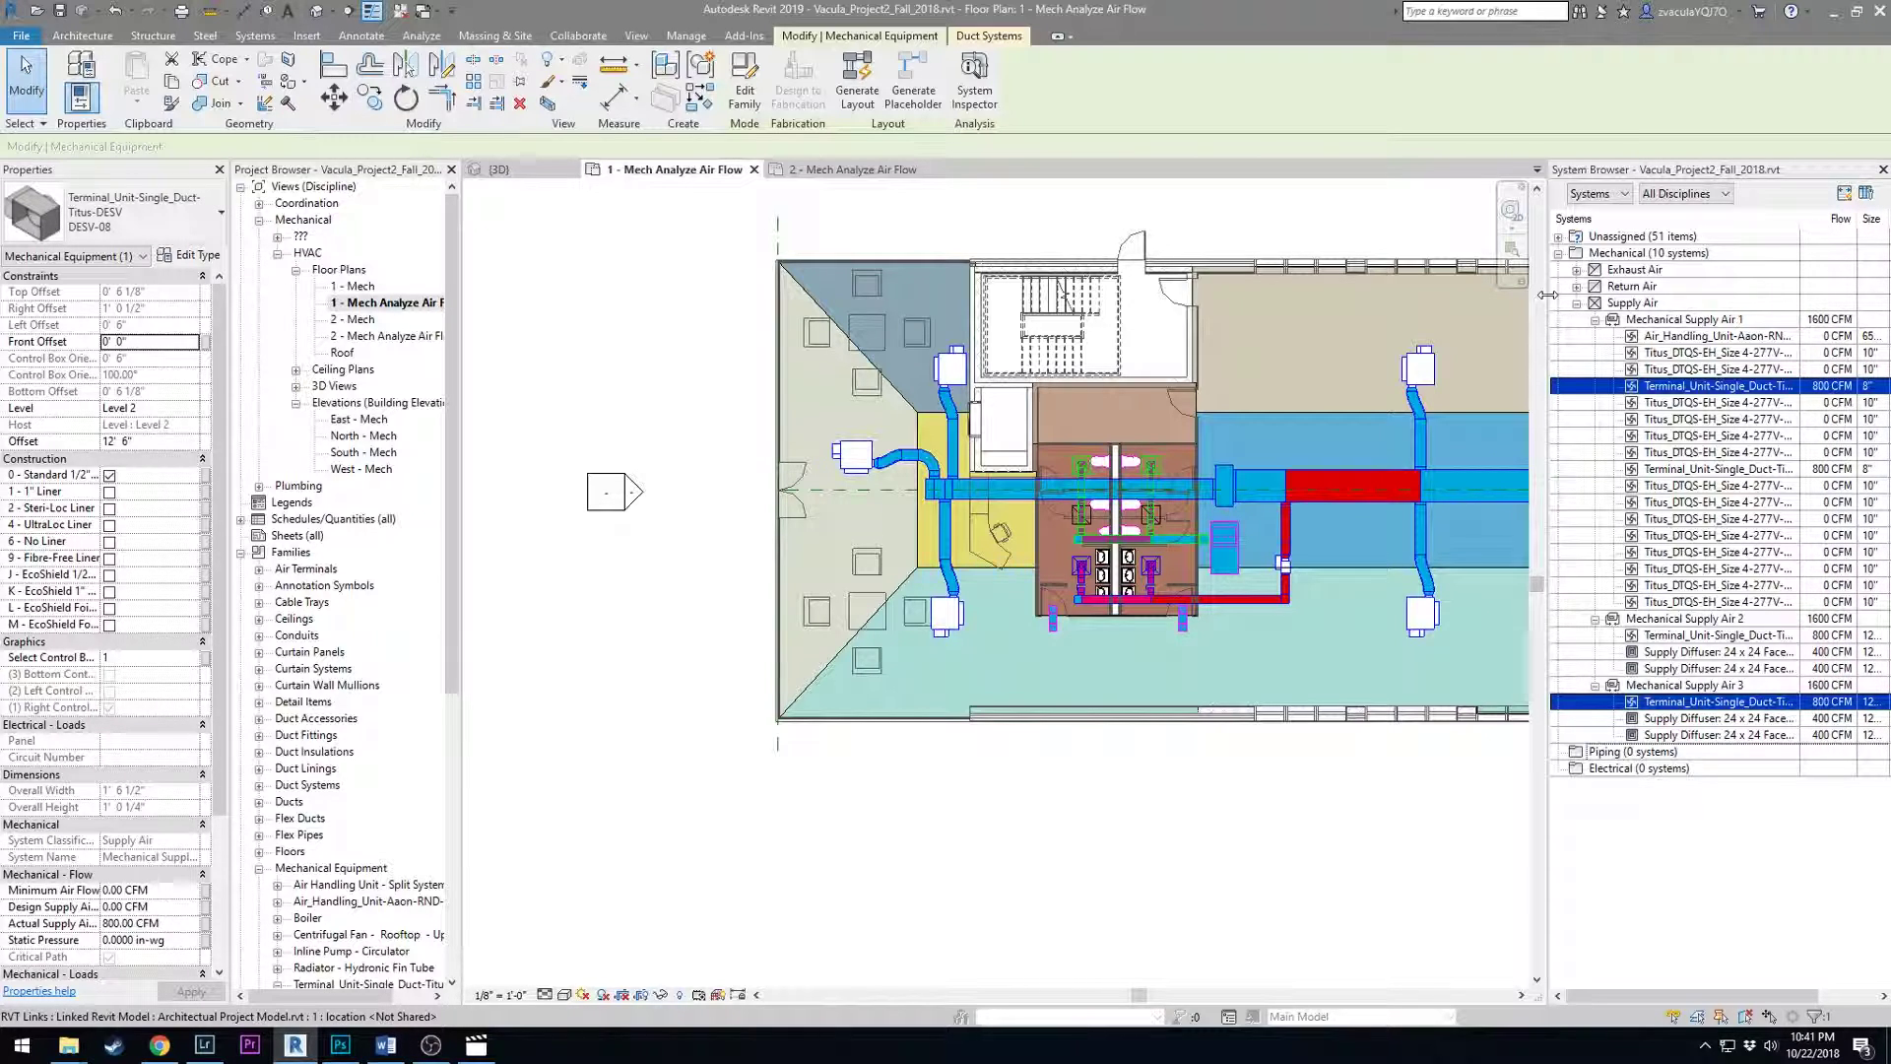
left_click_drag(1549, 294, 1519, 295)
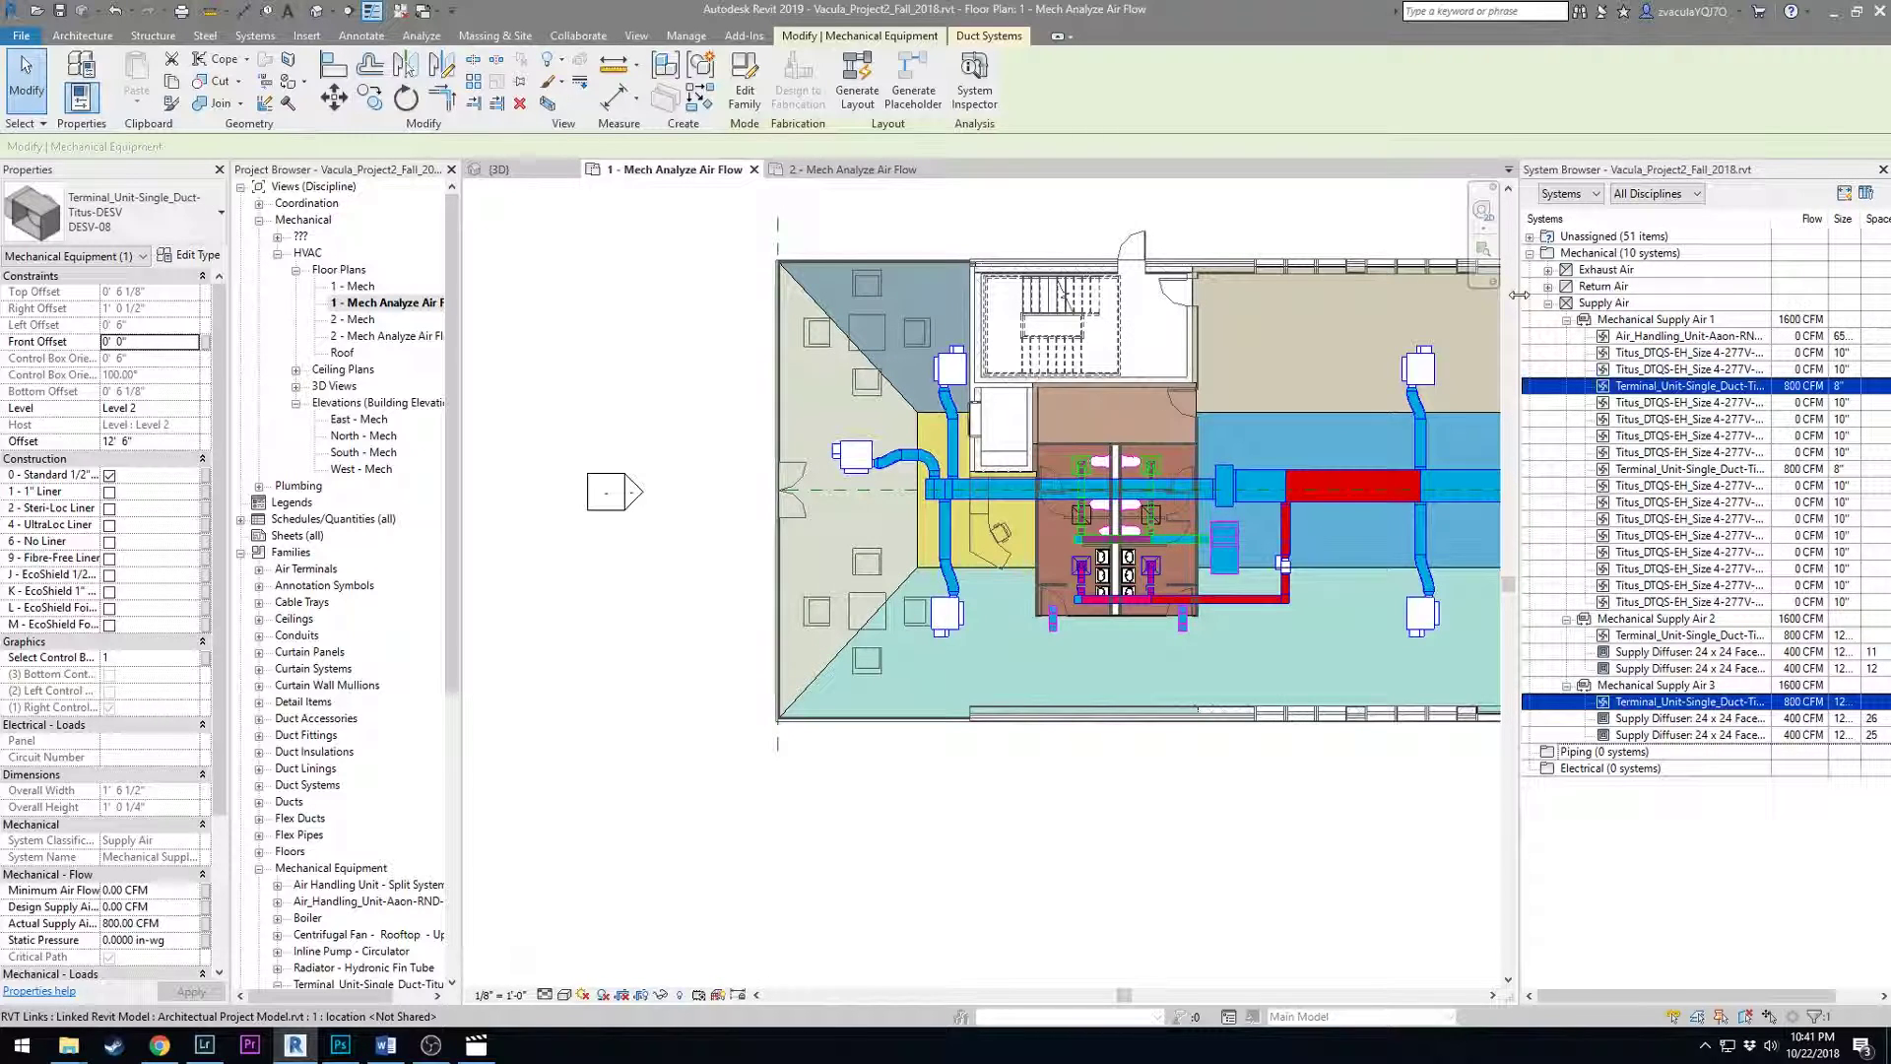
left_click(1674, 651)
left_click(1675, 668, "shift")
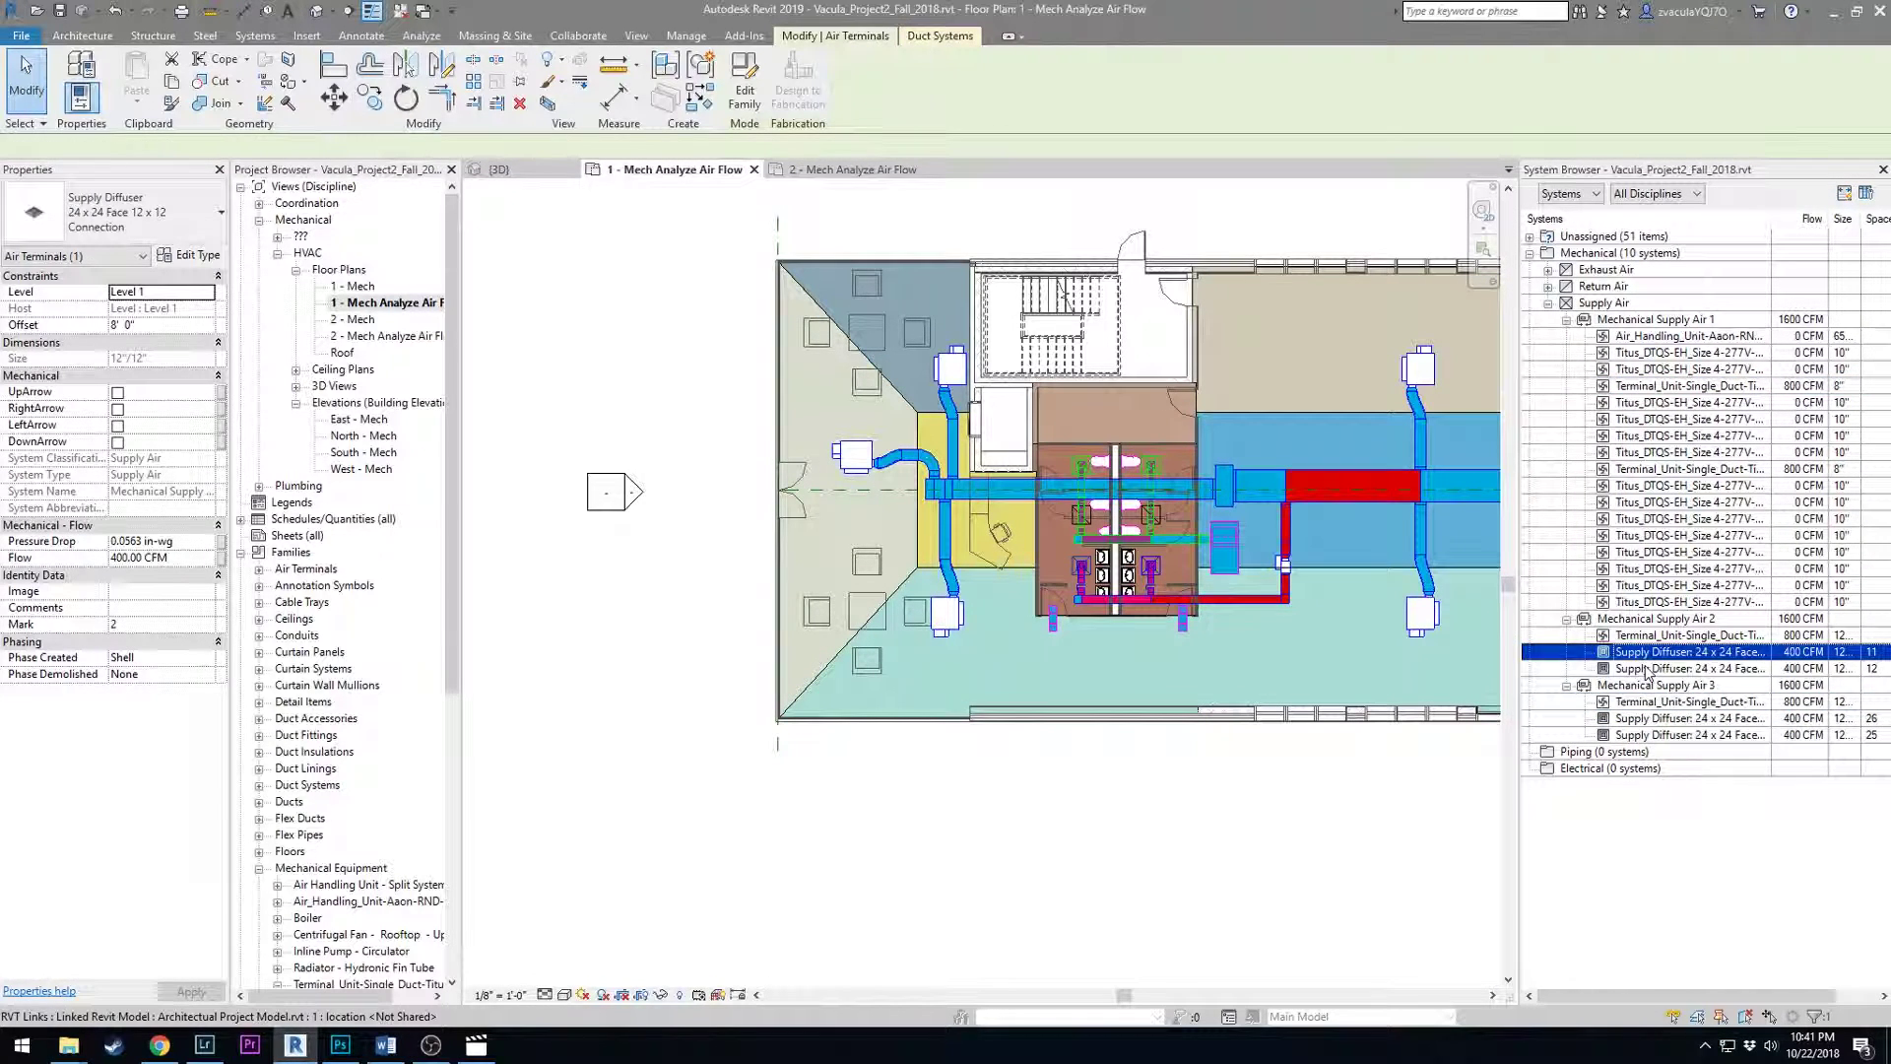
left_click(1660, 737, "ctrl")
left_click(1661, 722, "ctrl")
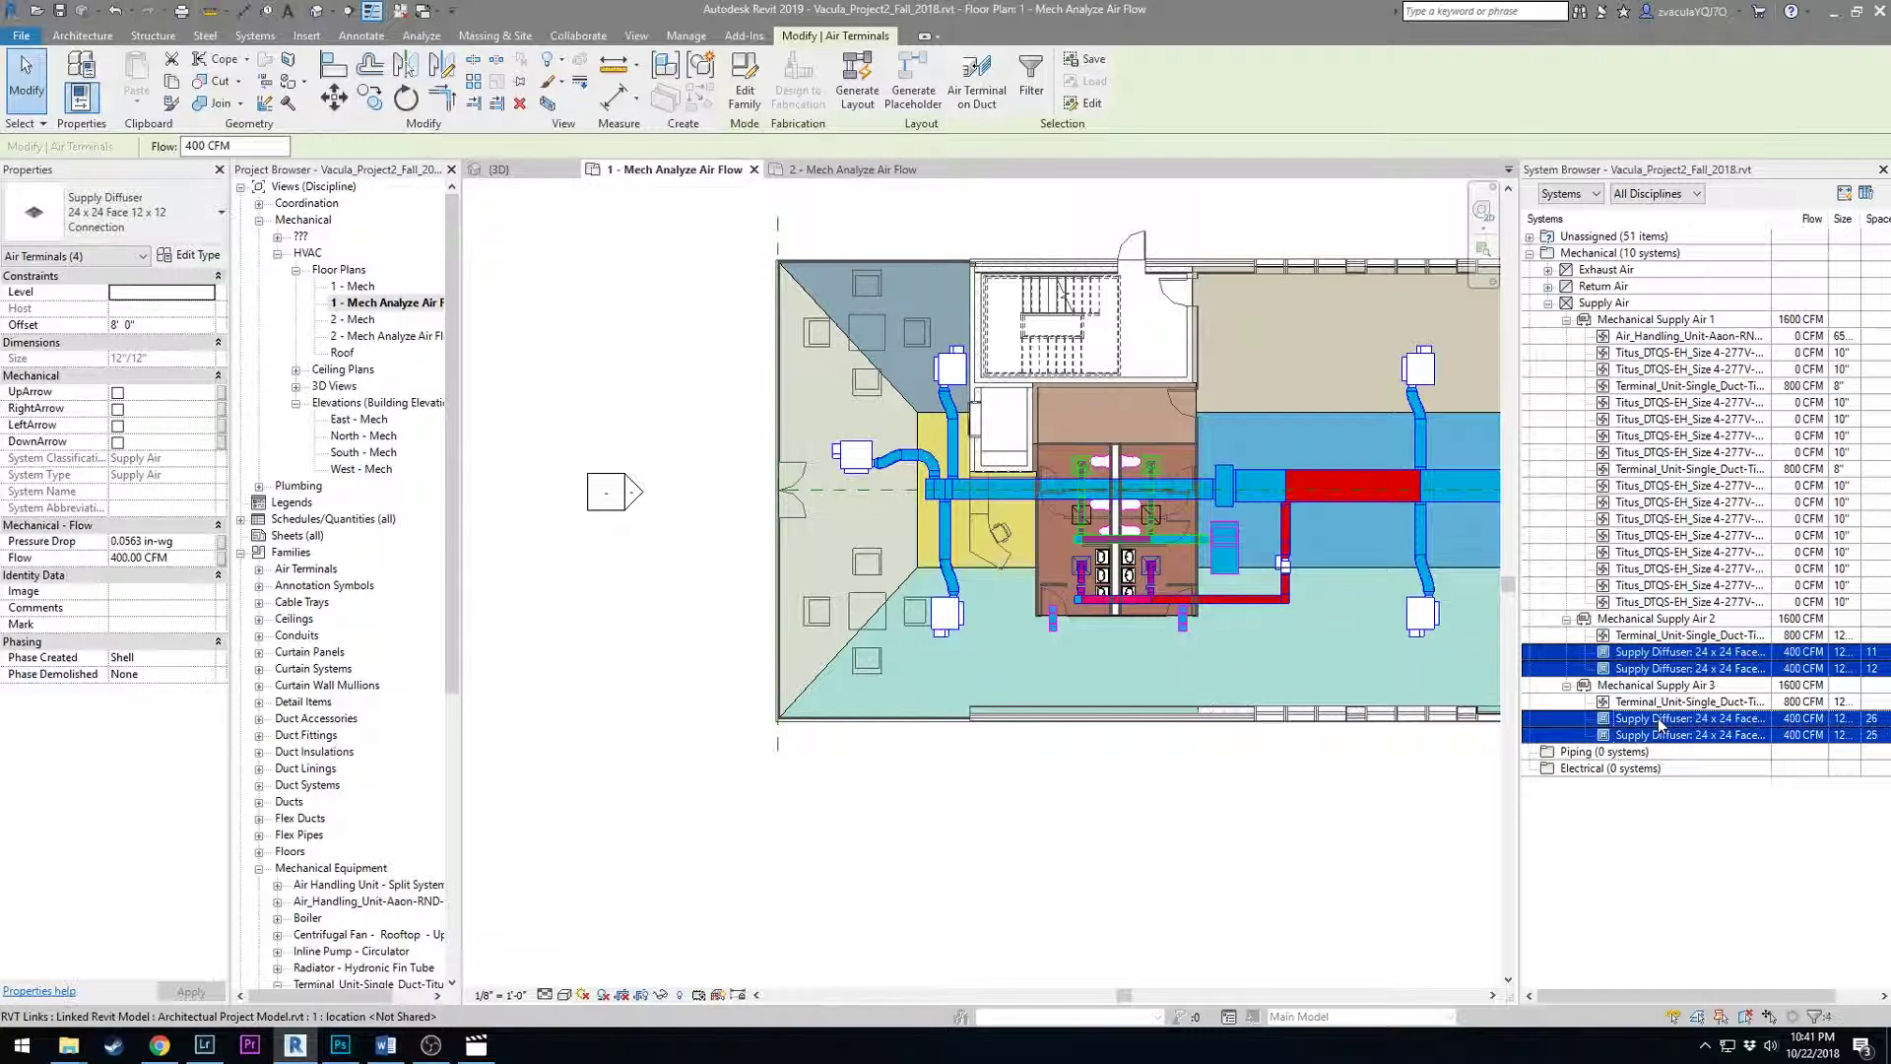
left_click(165, 558)
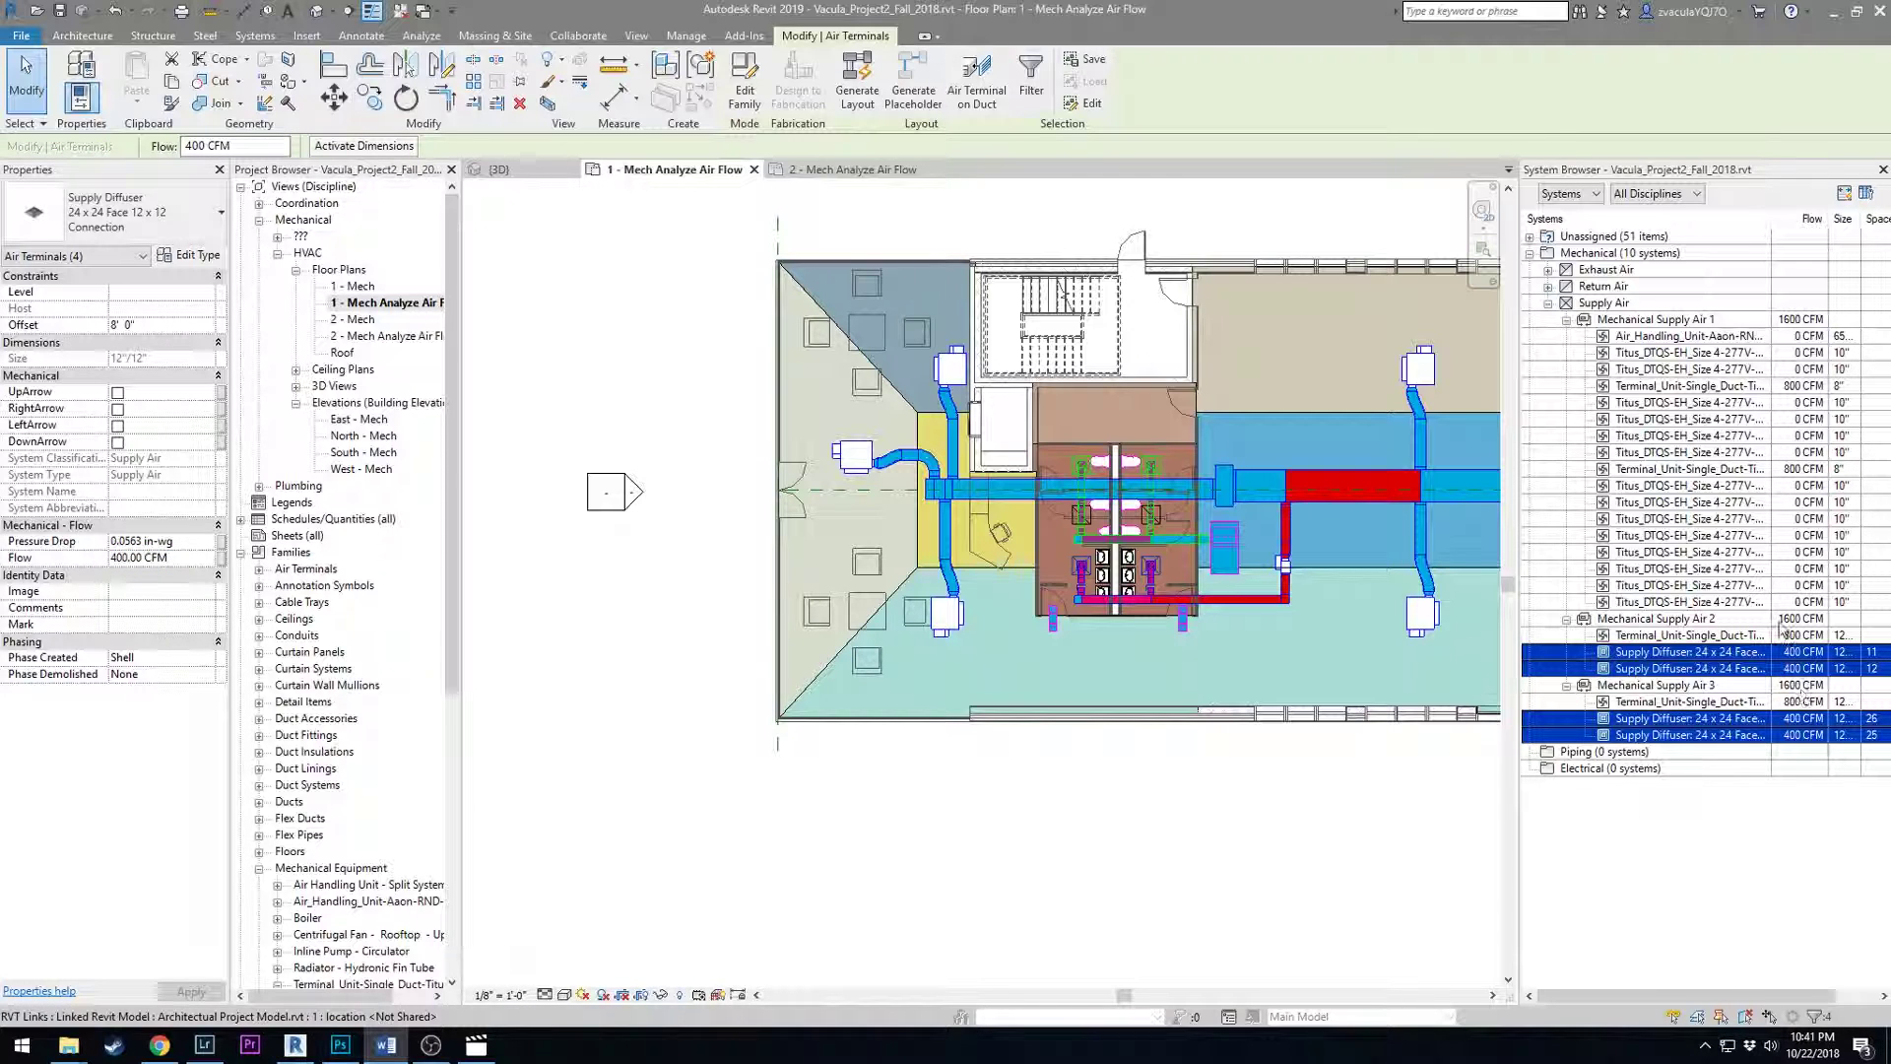
left_click(1742, 621)
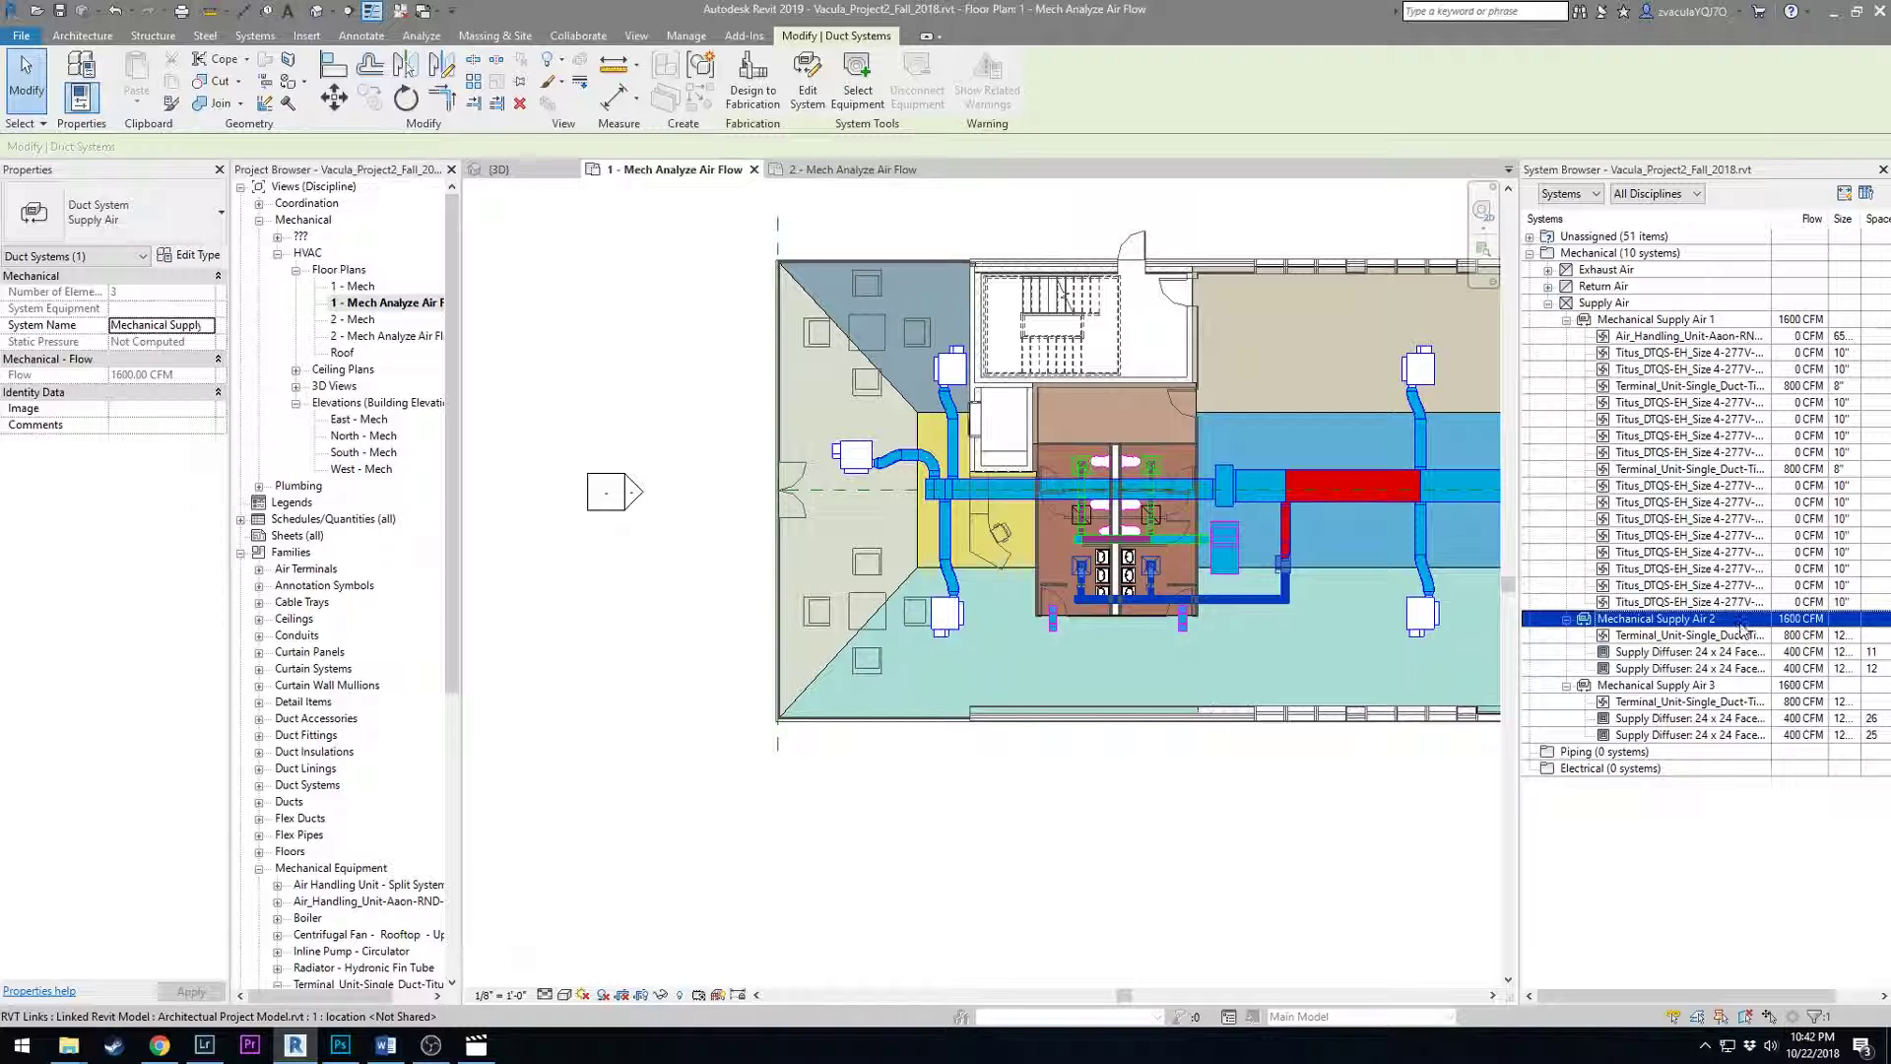
left_click(1802, 636)
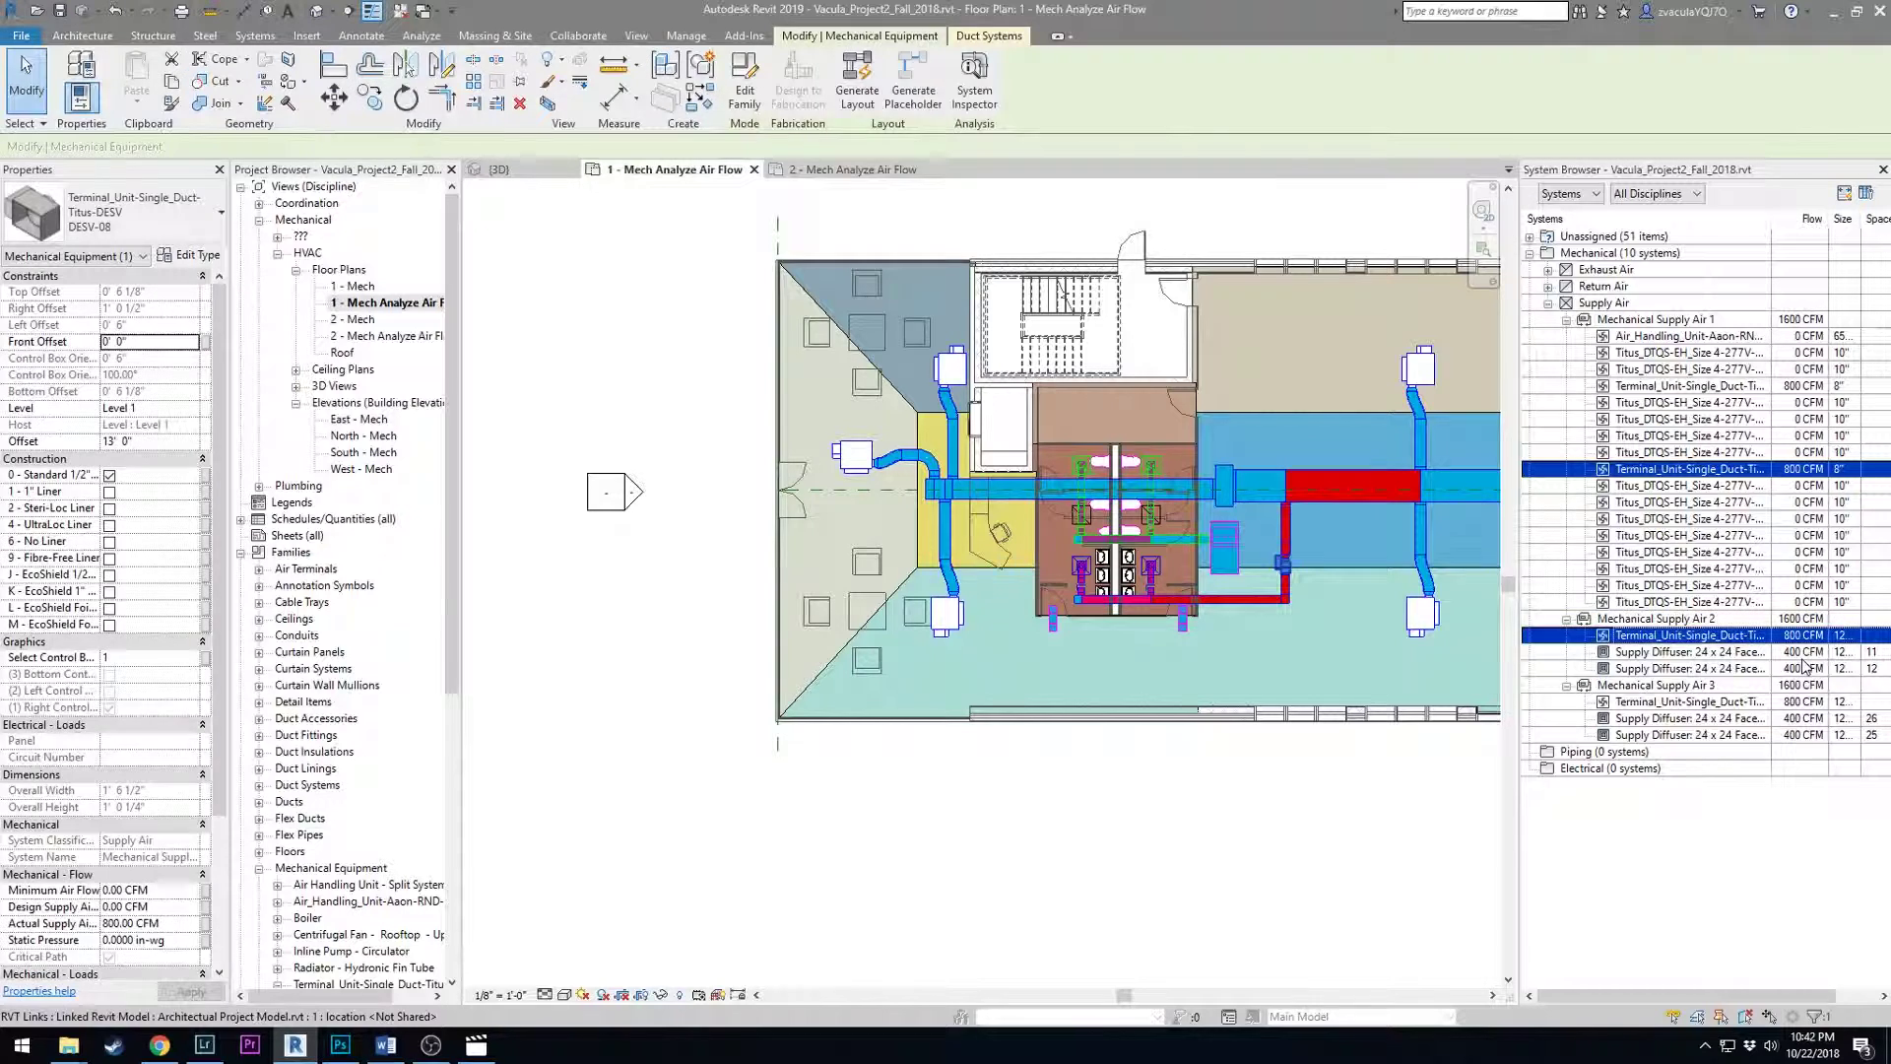
left_click(1802, 651)
left_click(1810, 621)
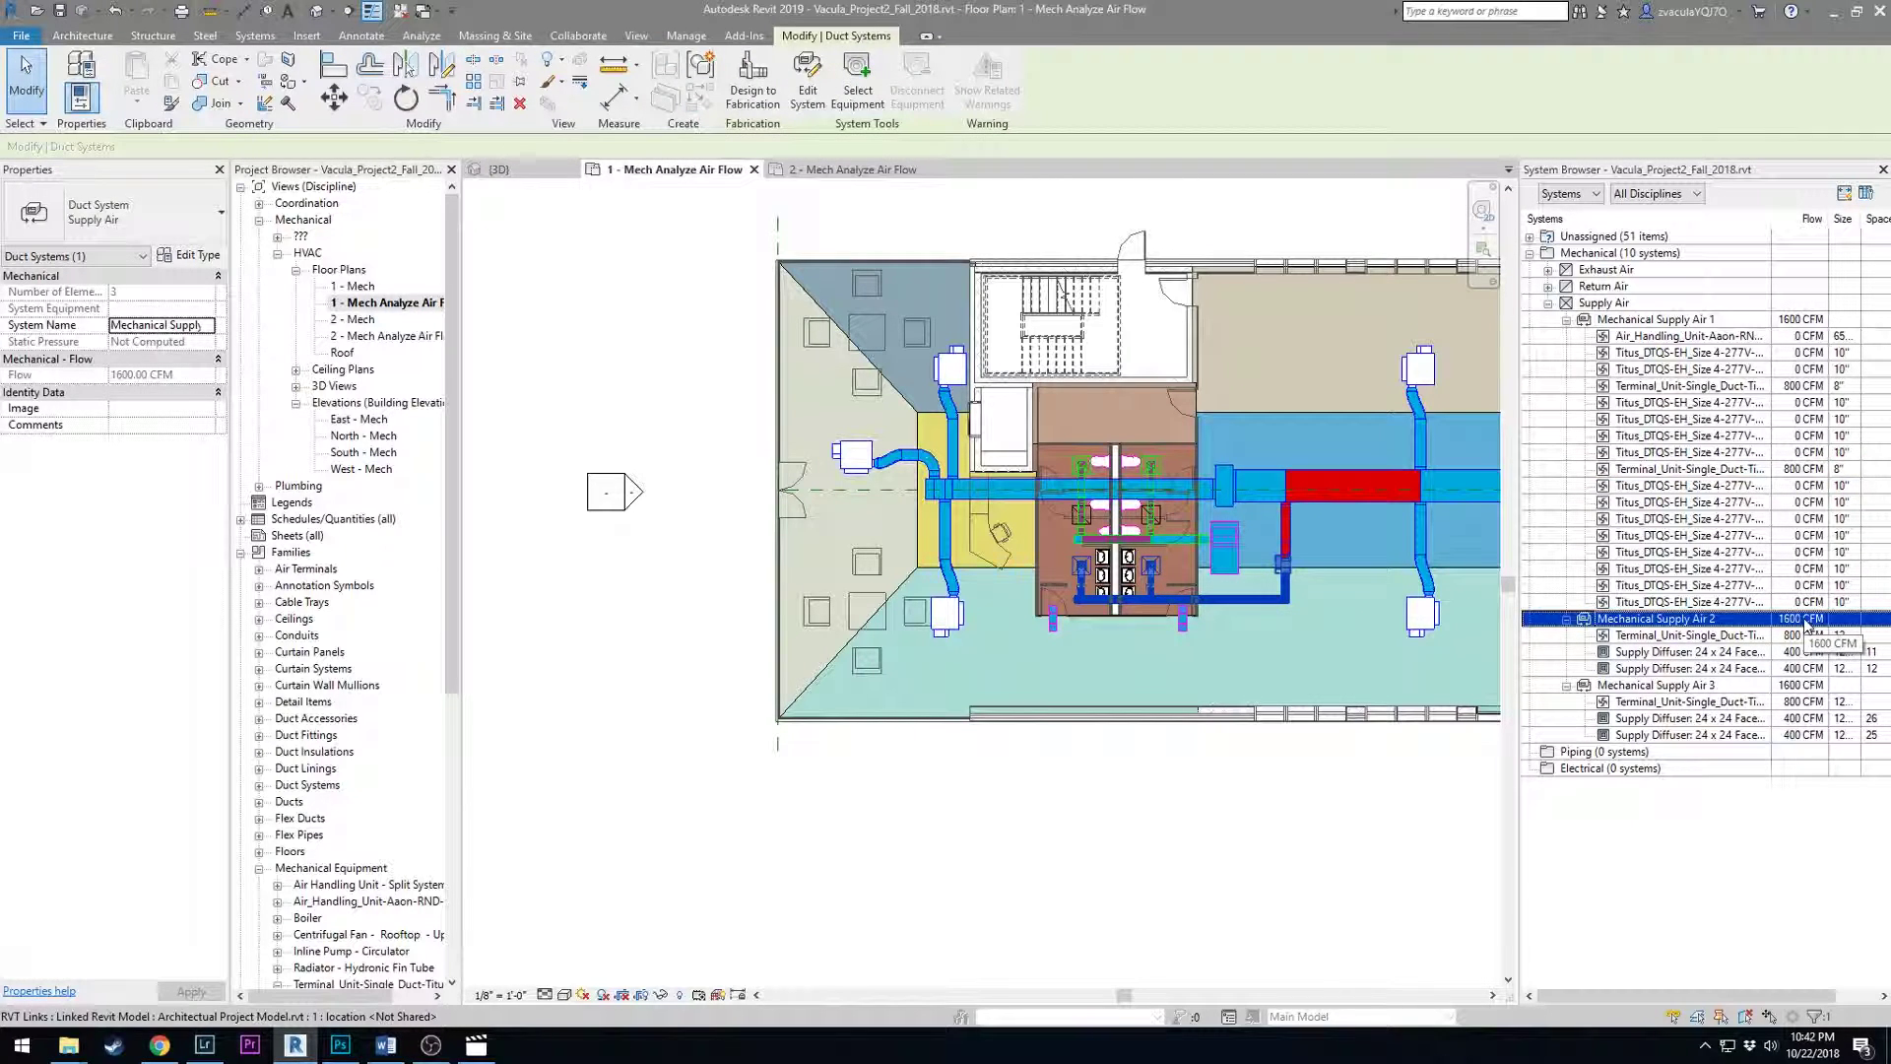
left_click(1802, 635)
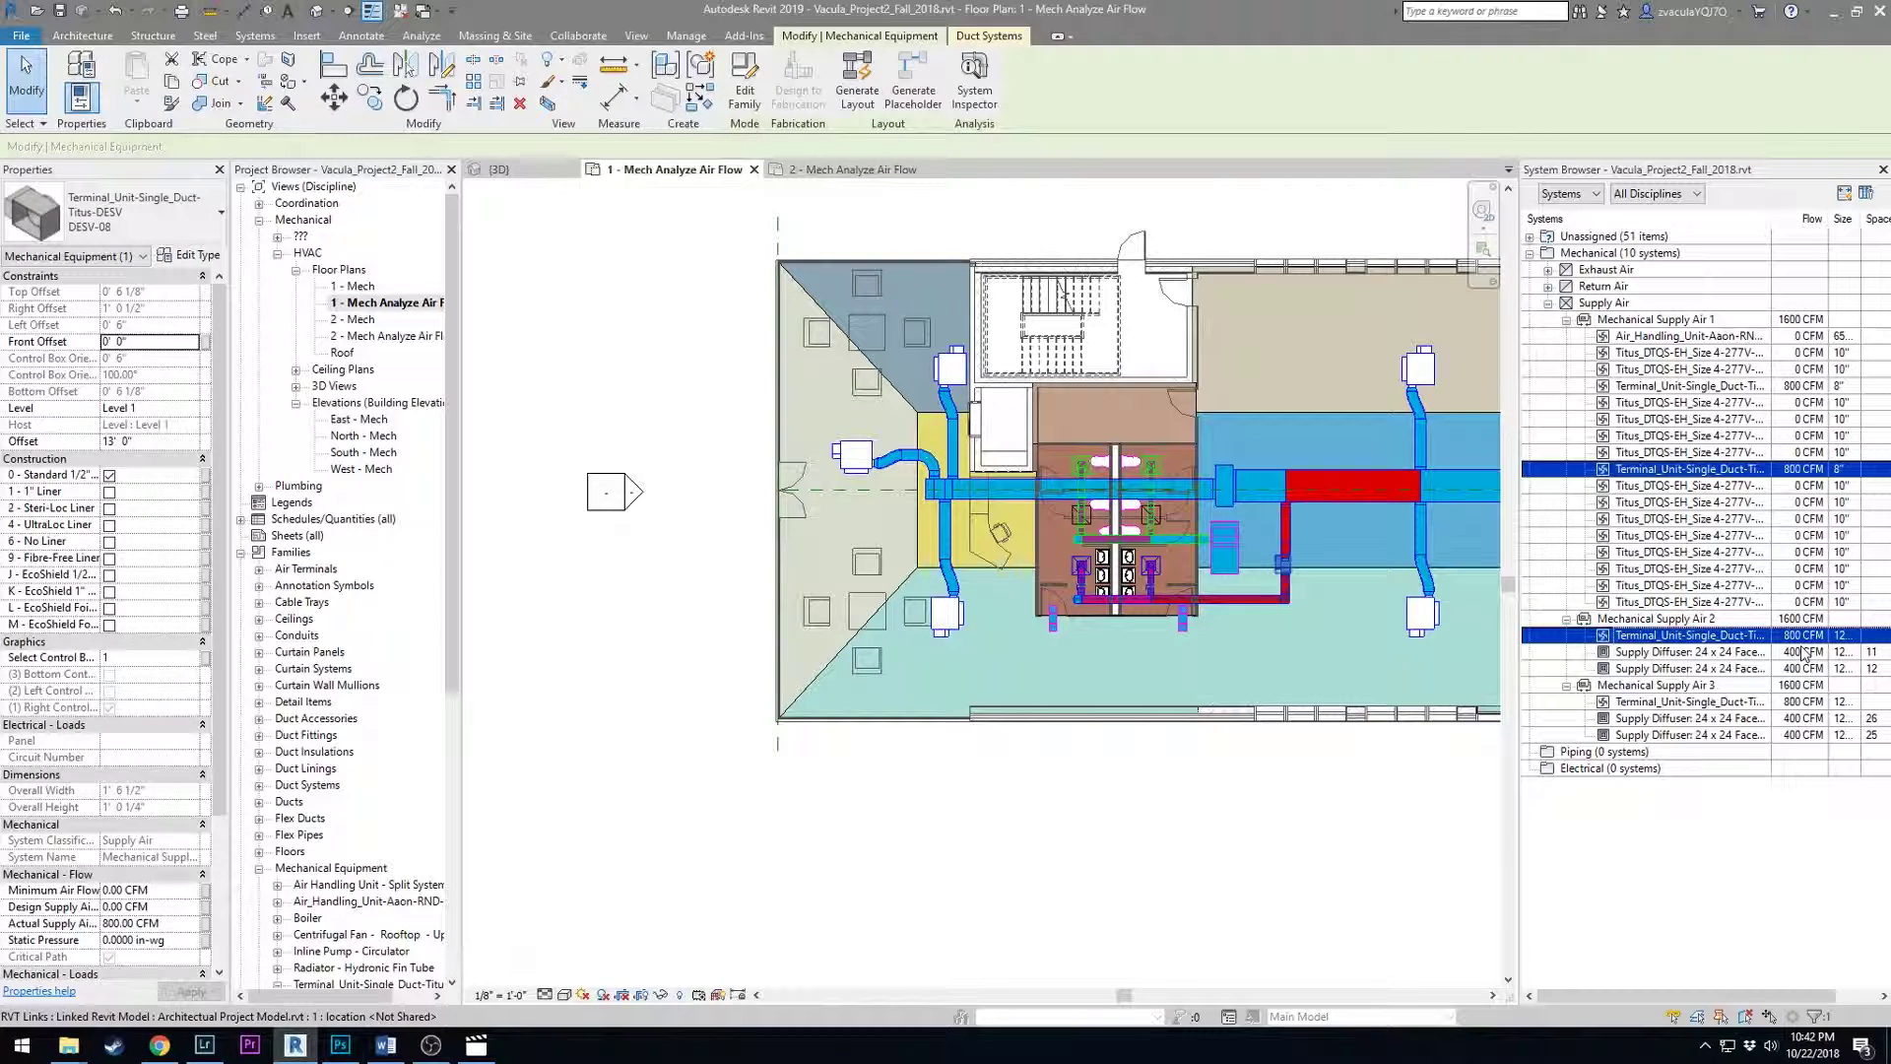
left_click(1800, 651)
left_click(1793, 668)
left_click(1800, 651)
left_click(1802, 635)
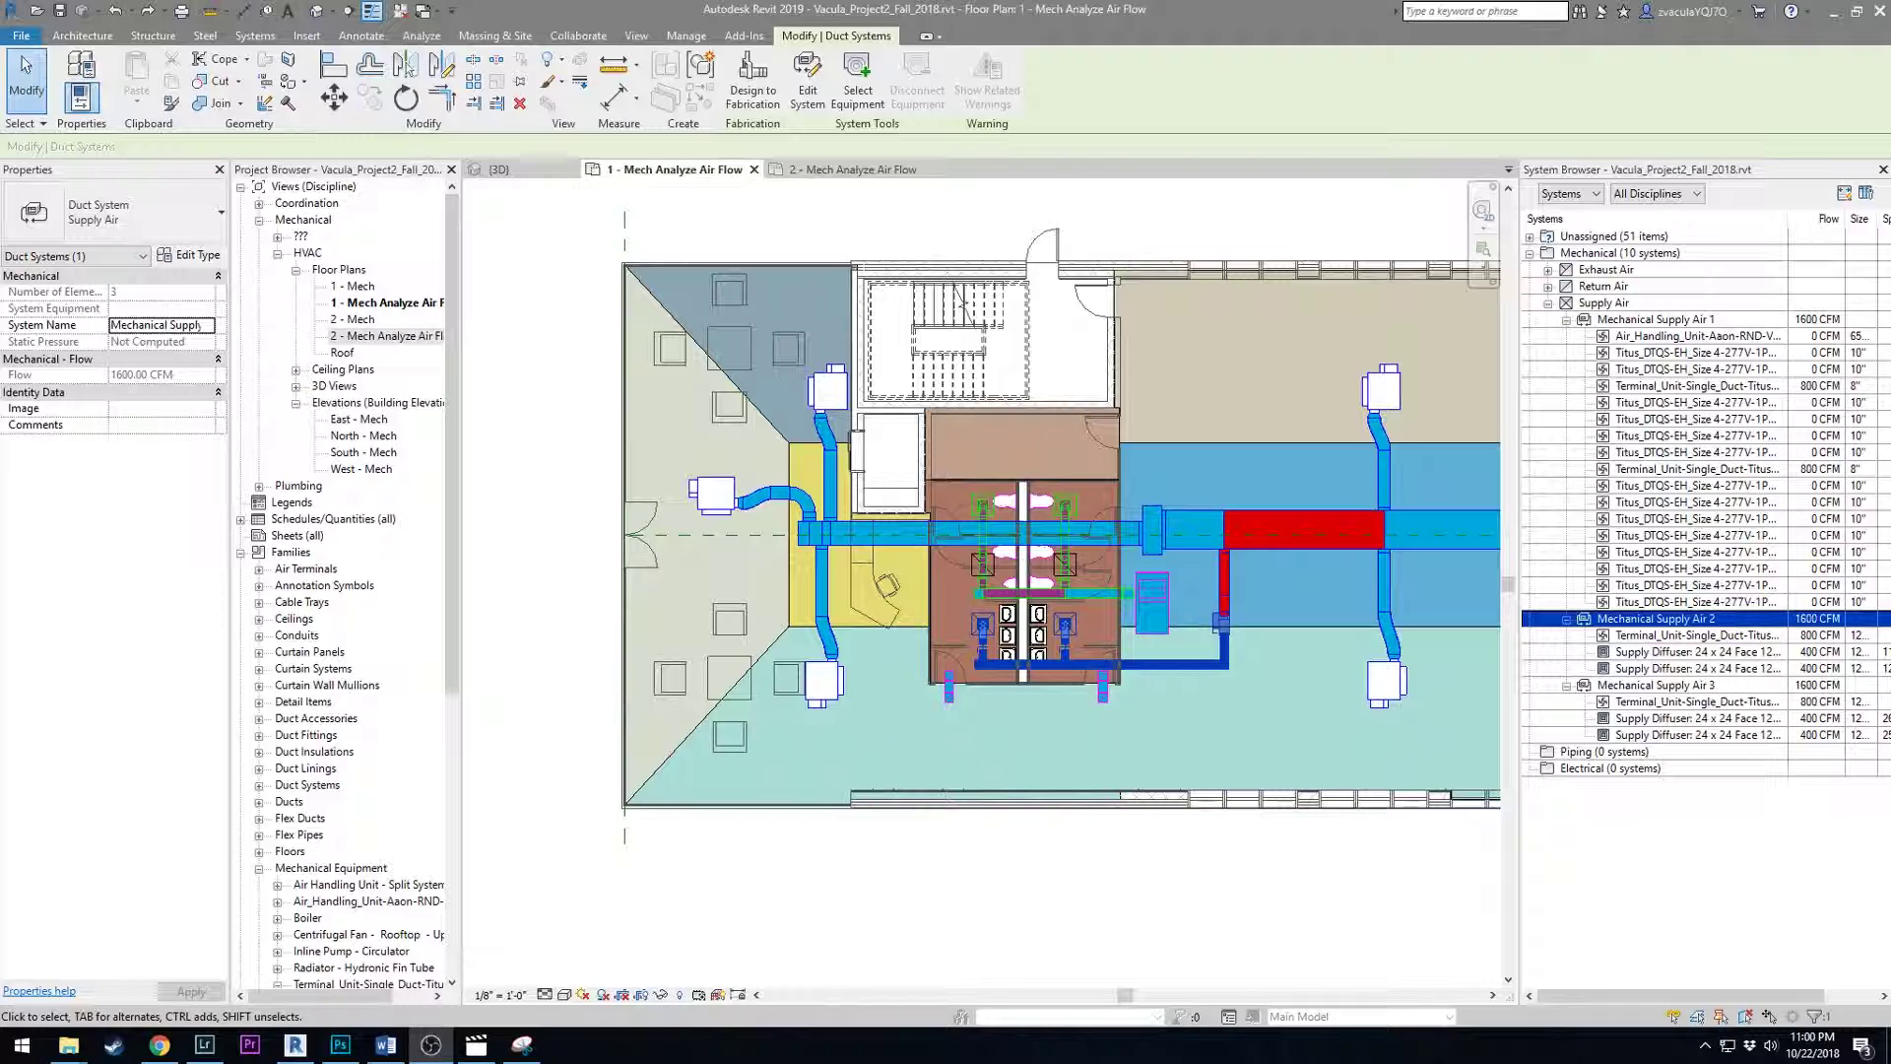
Inspect the air handling unit and select Mechanical Supply Air 2 in the System Browser.
left_click(1706, 336)
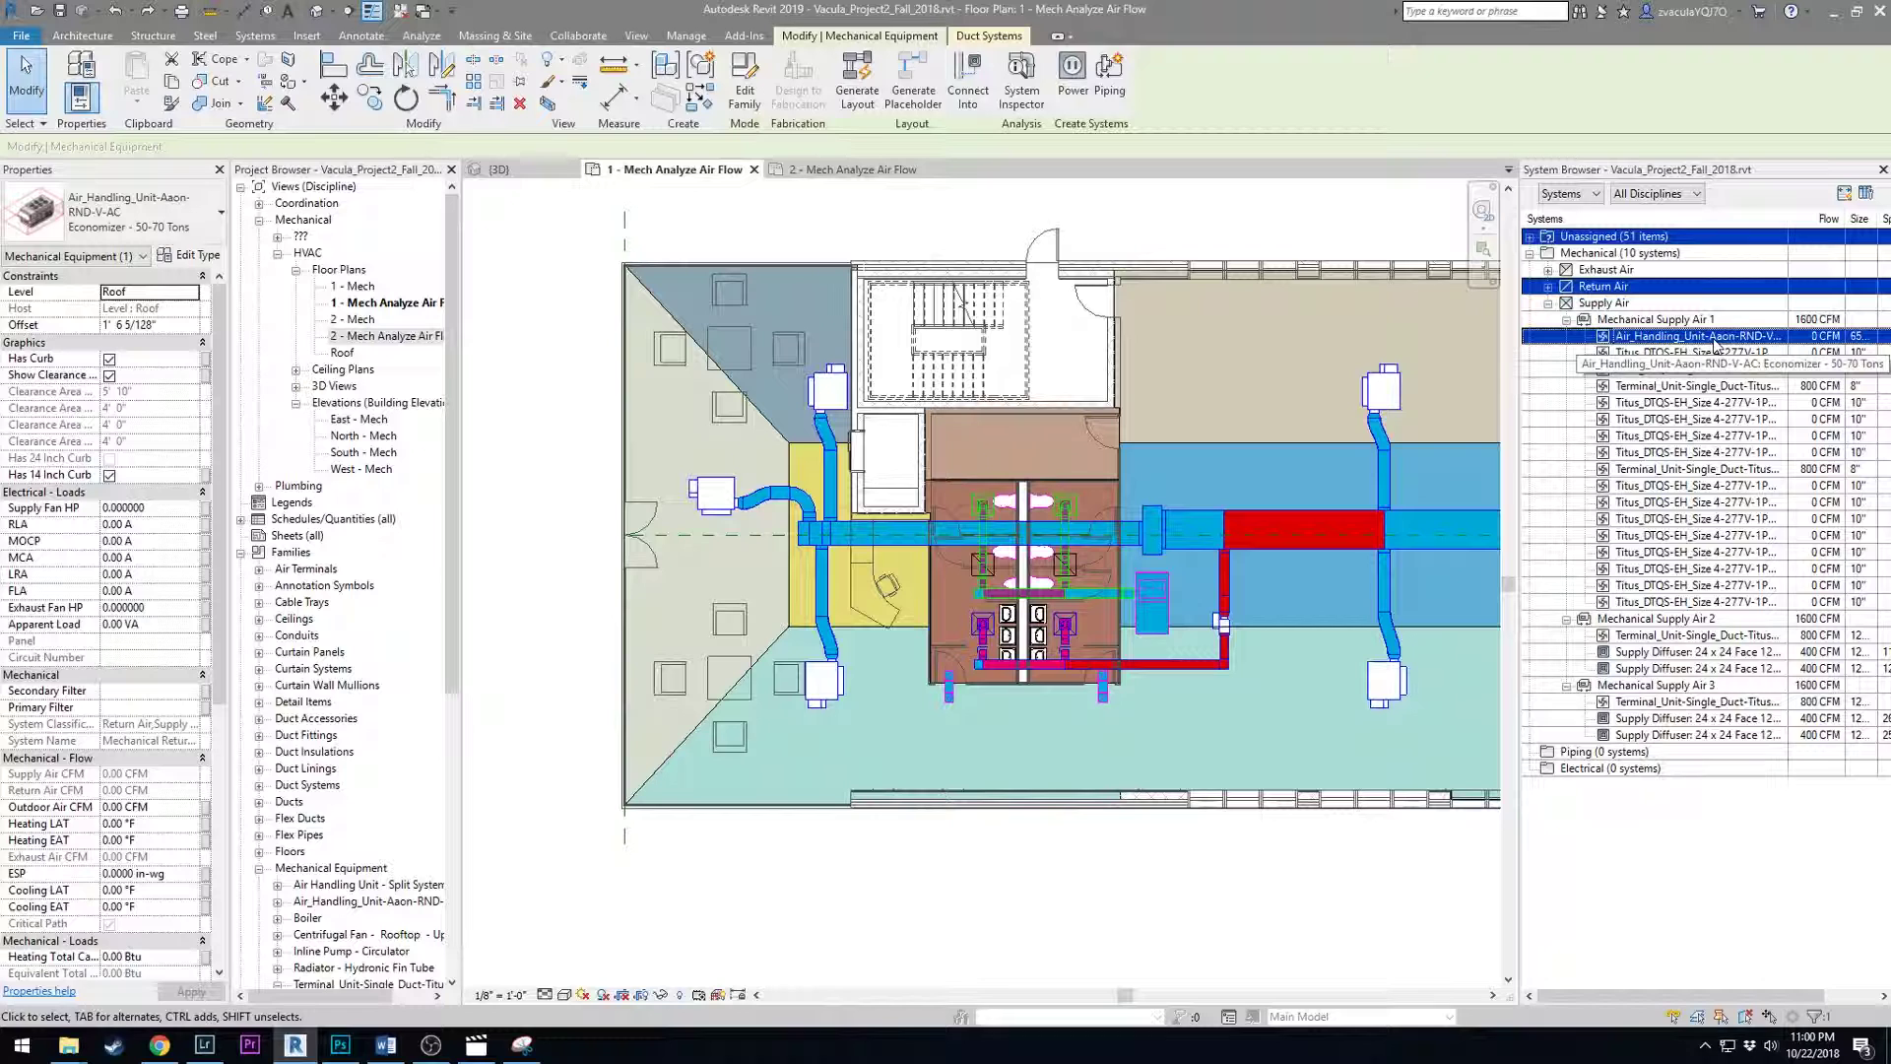
left_click(1620, 620)
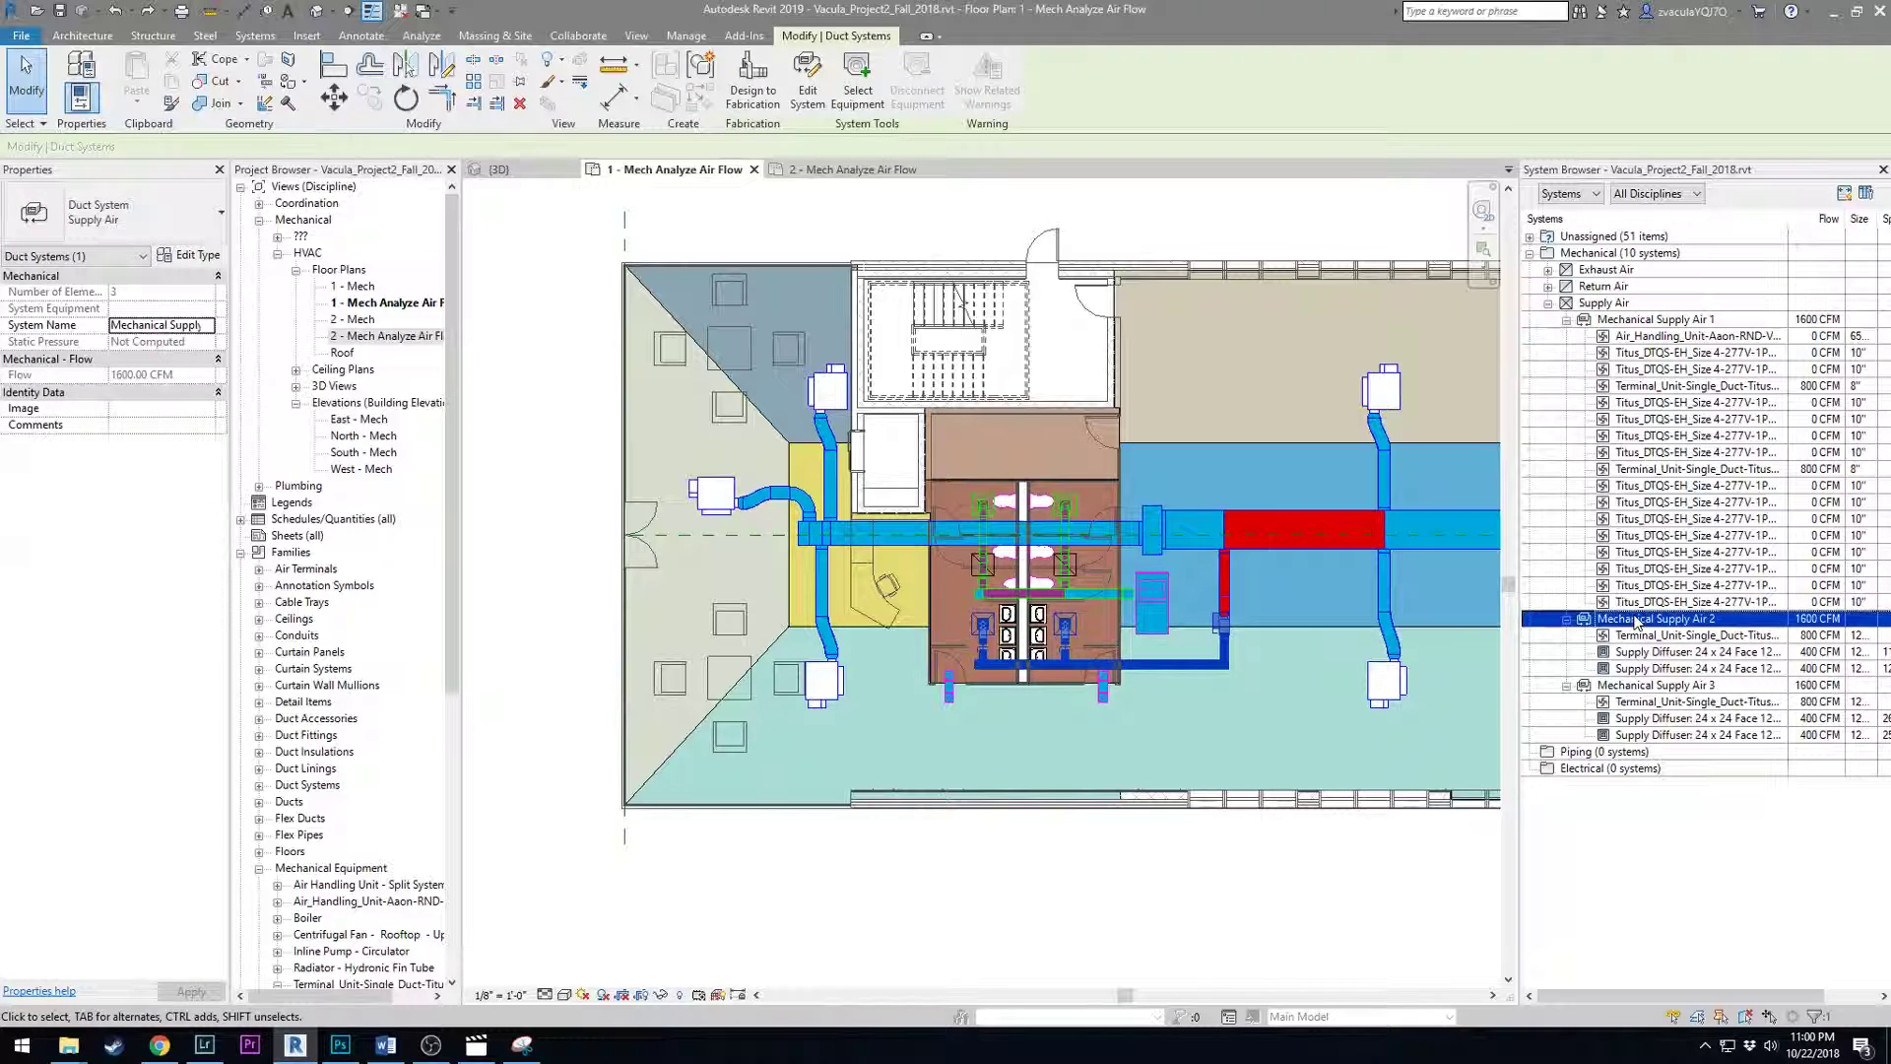
left_click(360, 304)
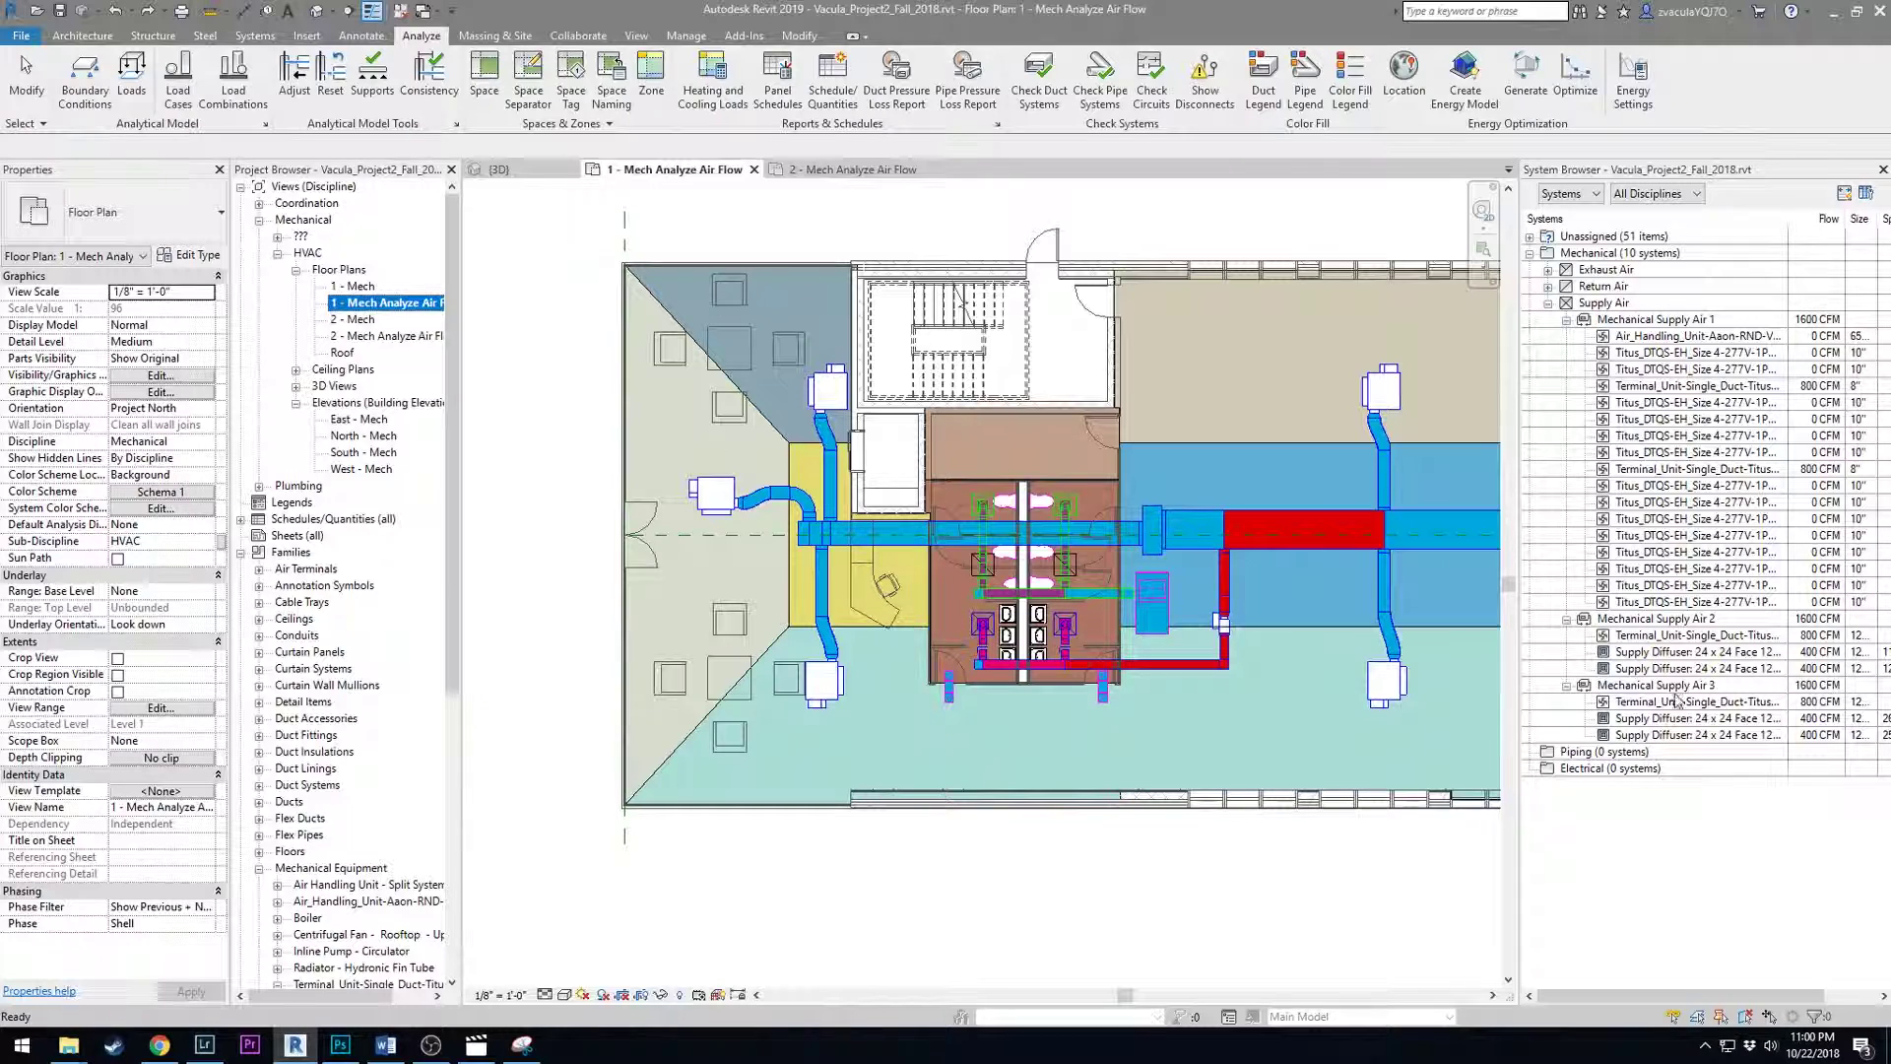
left_click(1716, 621)
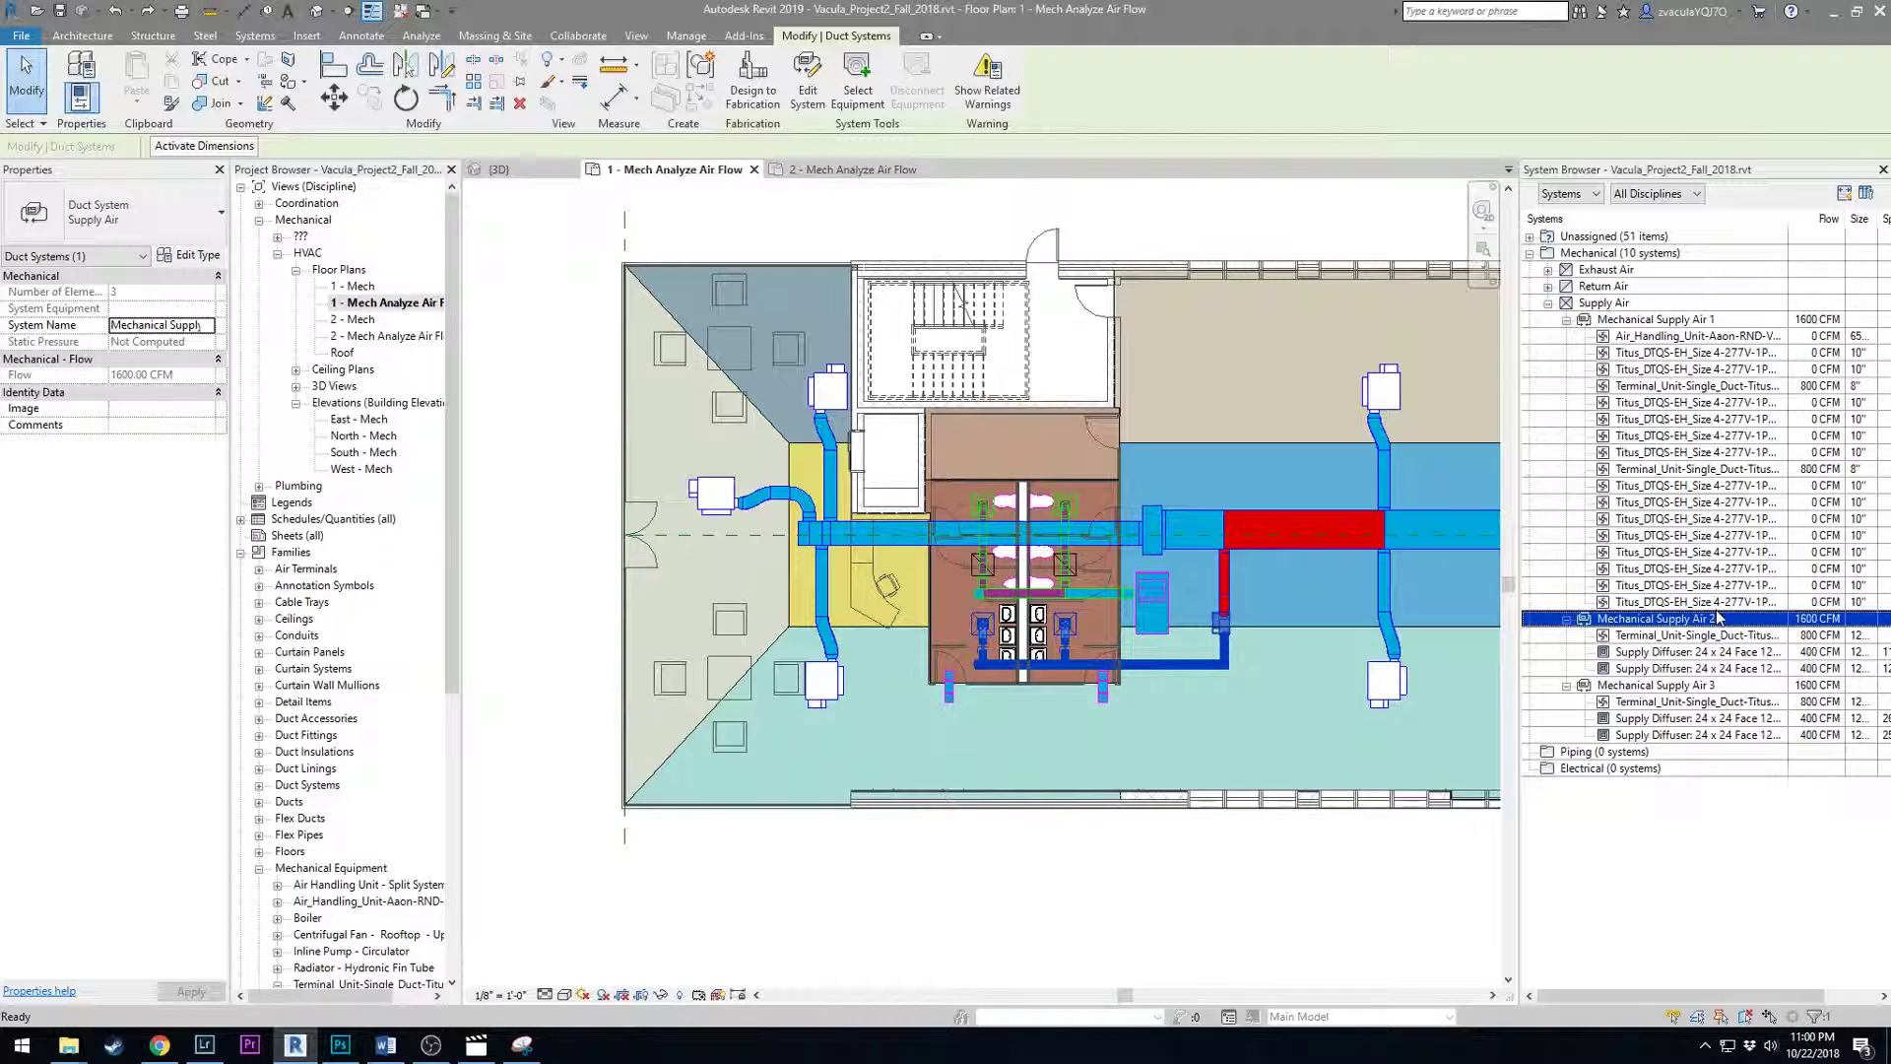
left_click(1719, 623)
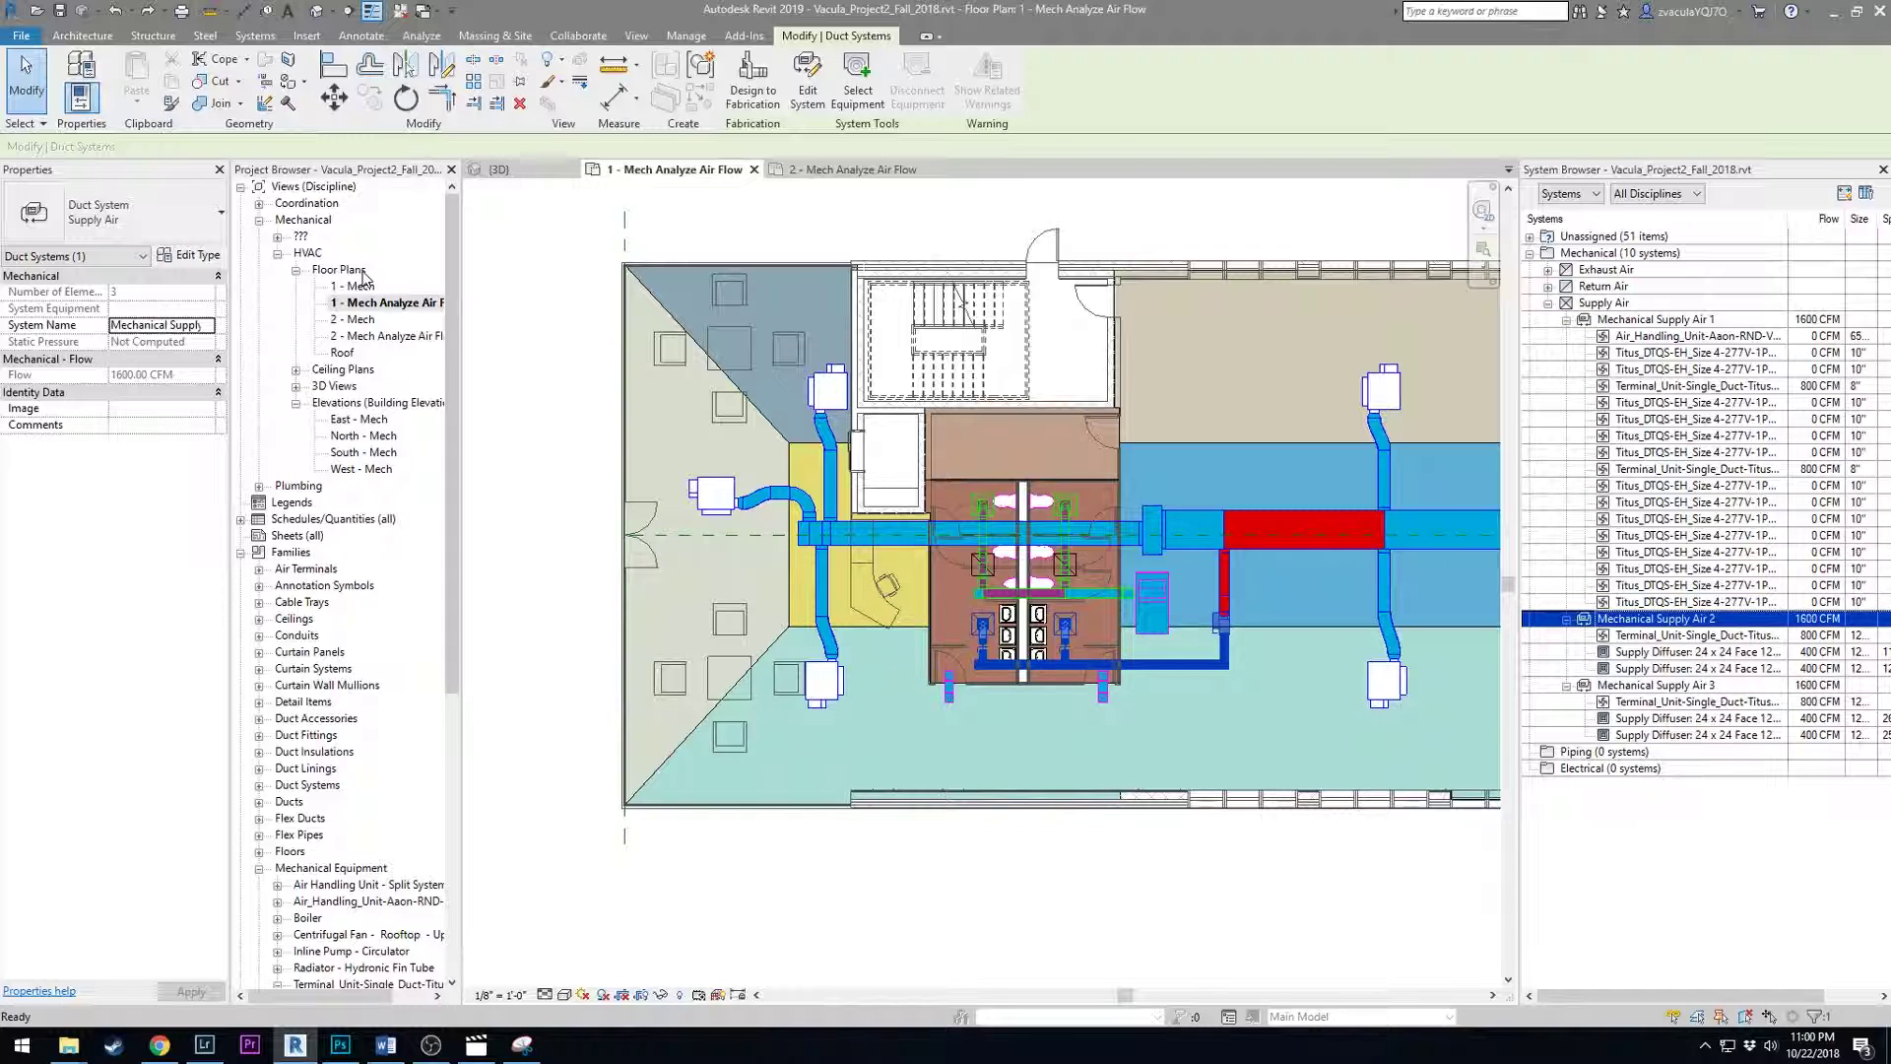
left_click(1635, 622)
Assign the Level 1 terminal unit as Mechanical Supply Air 2's equipment and review the nesting.
left_click(858, 96)
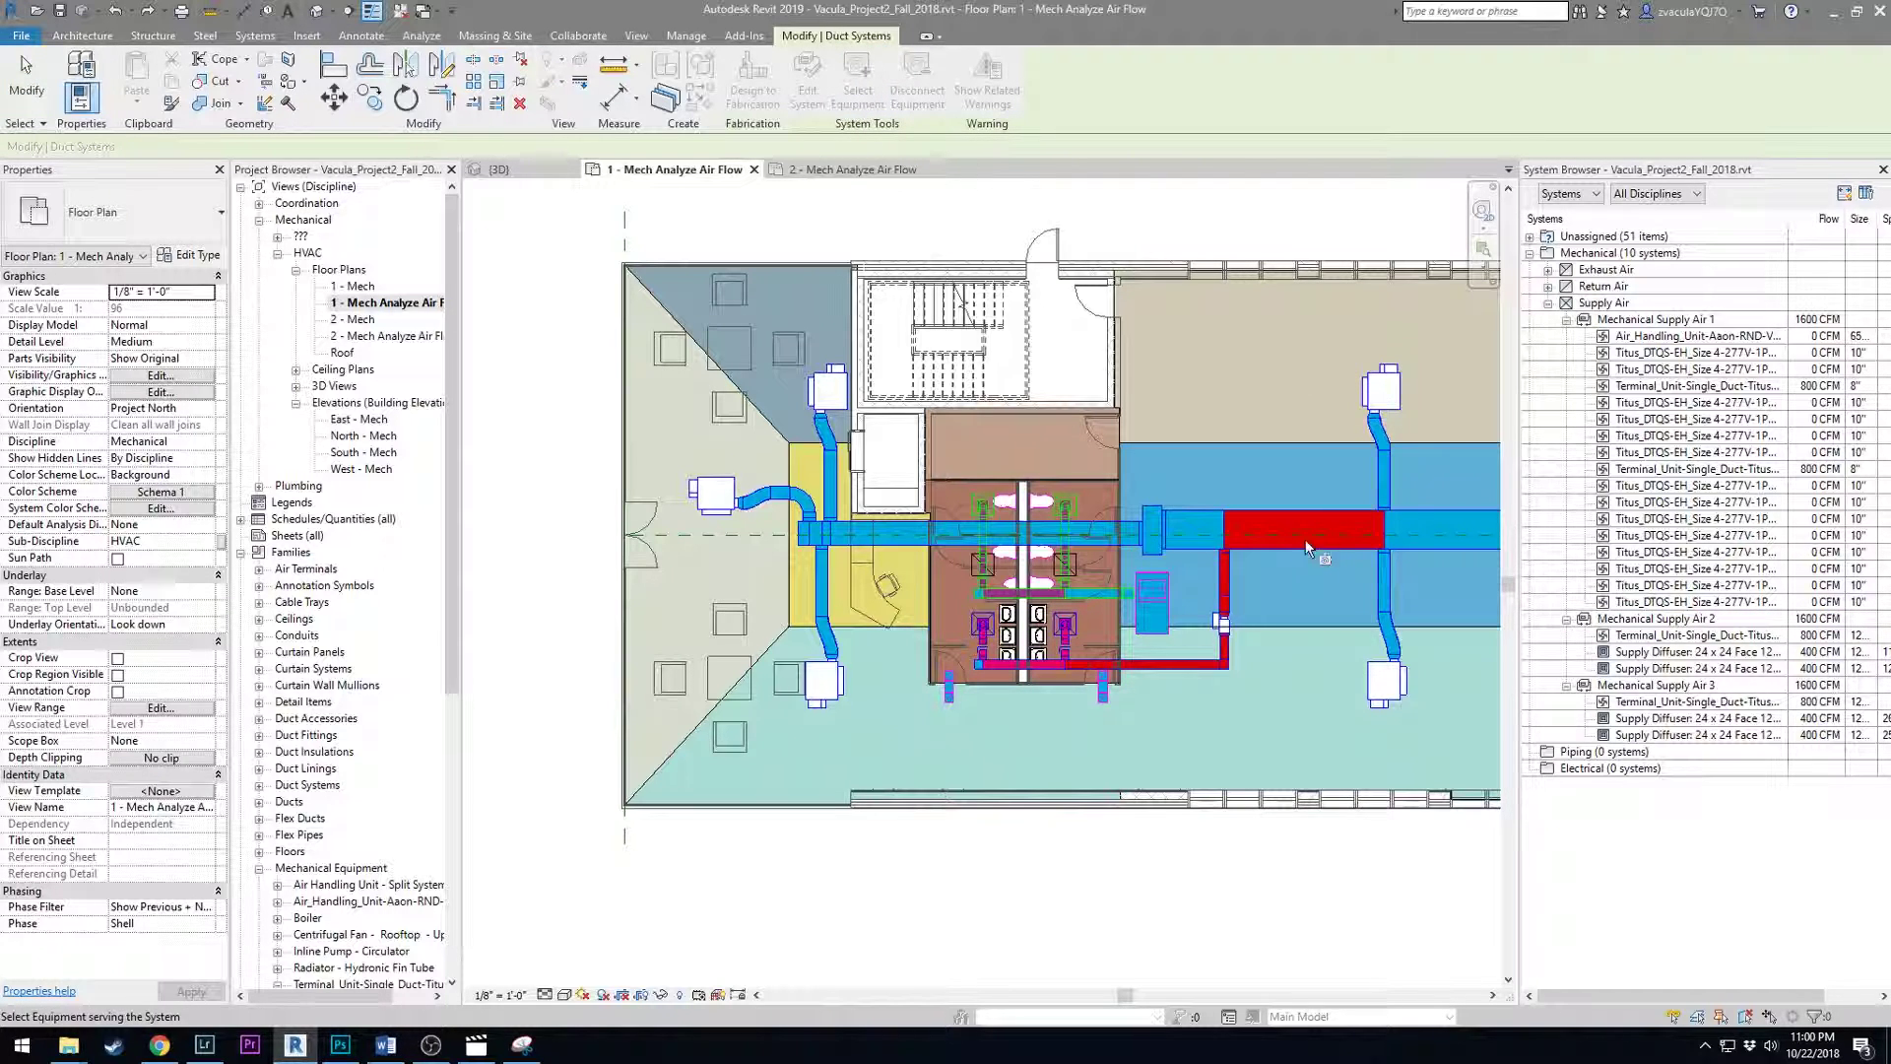
left_click(1219, 626)
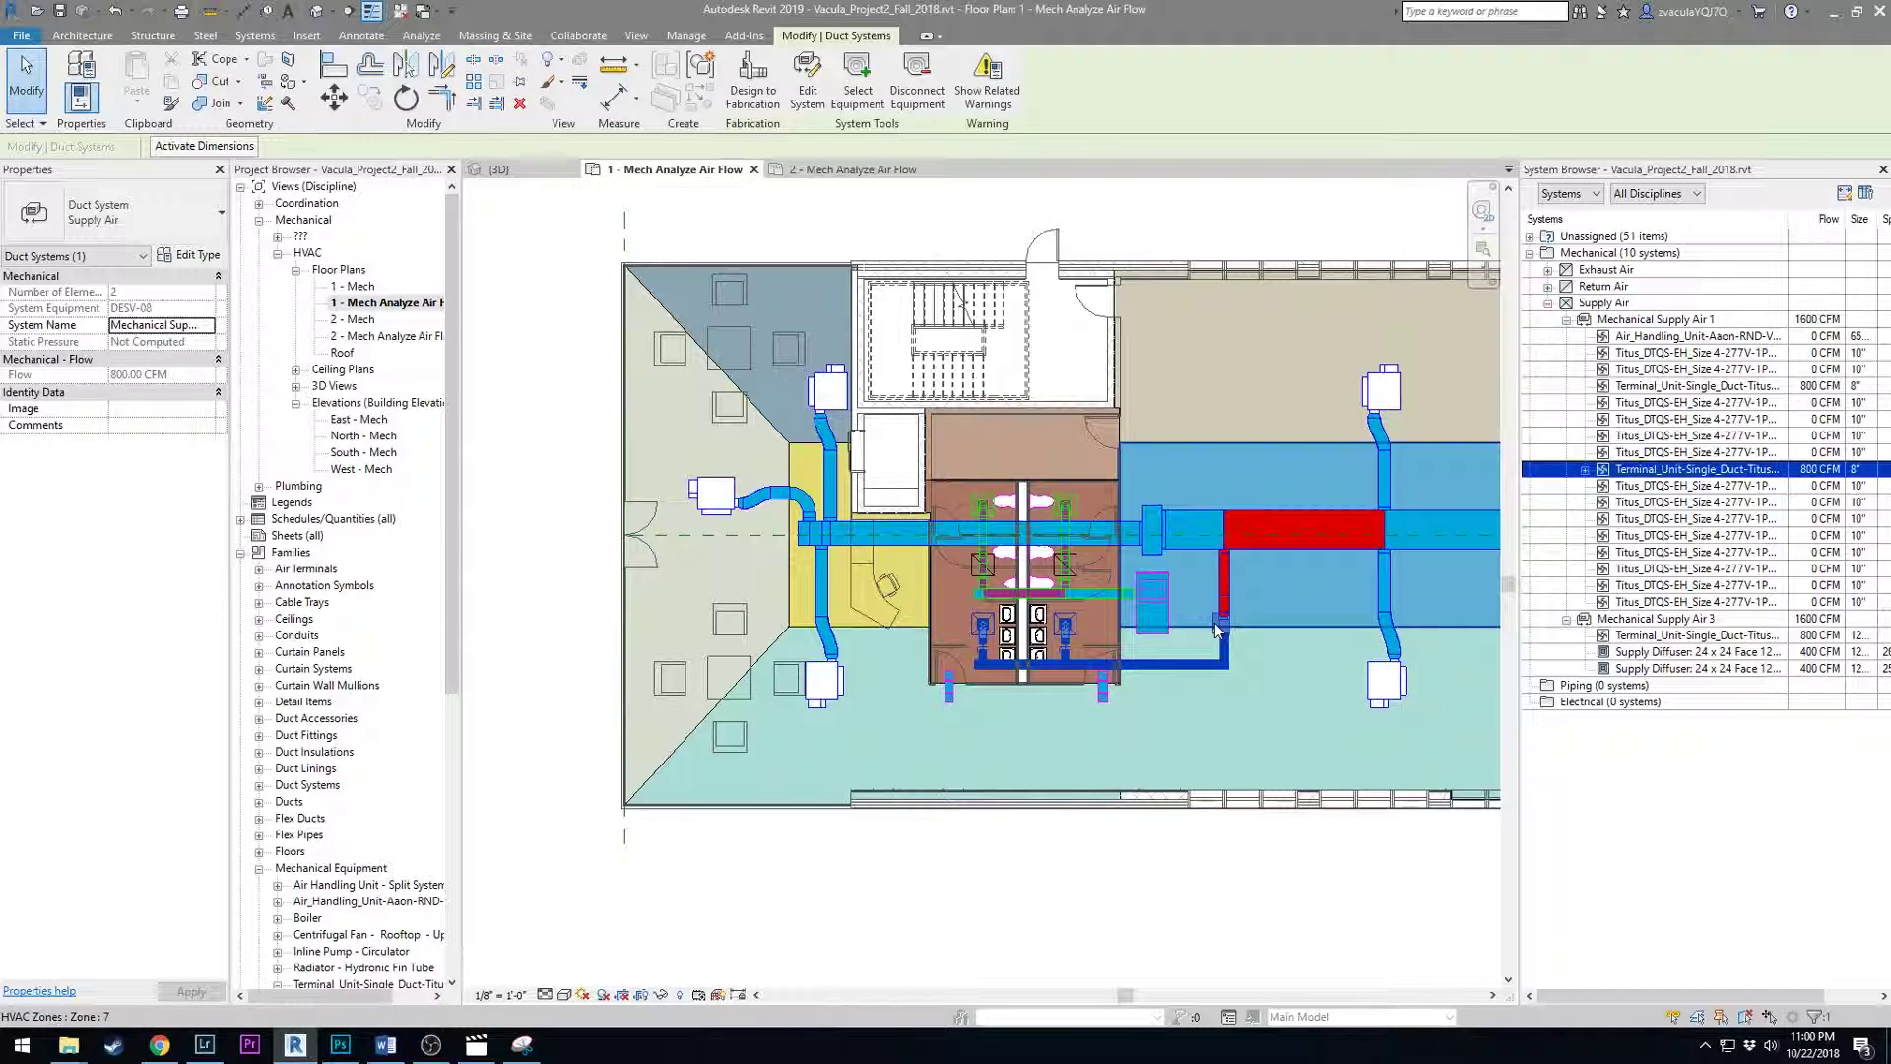
left_click(1688, 619)
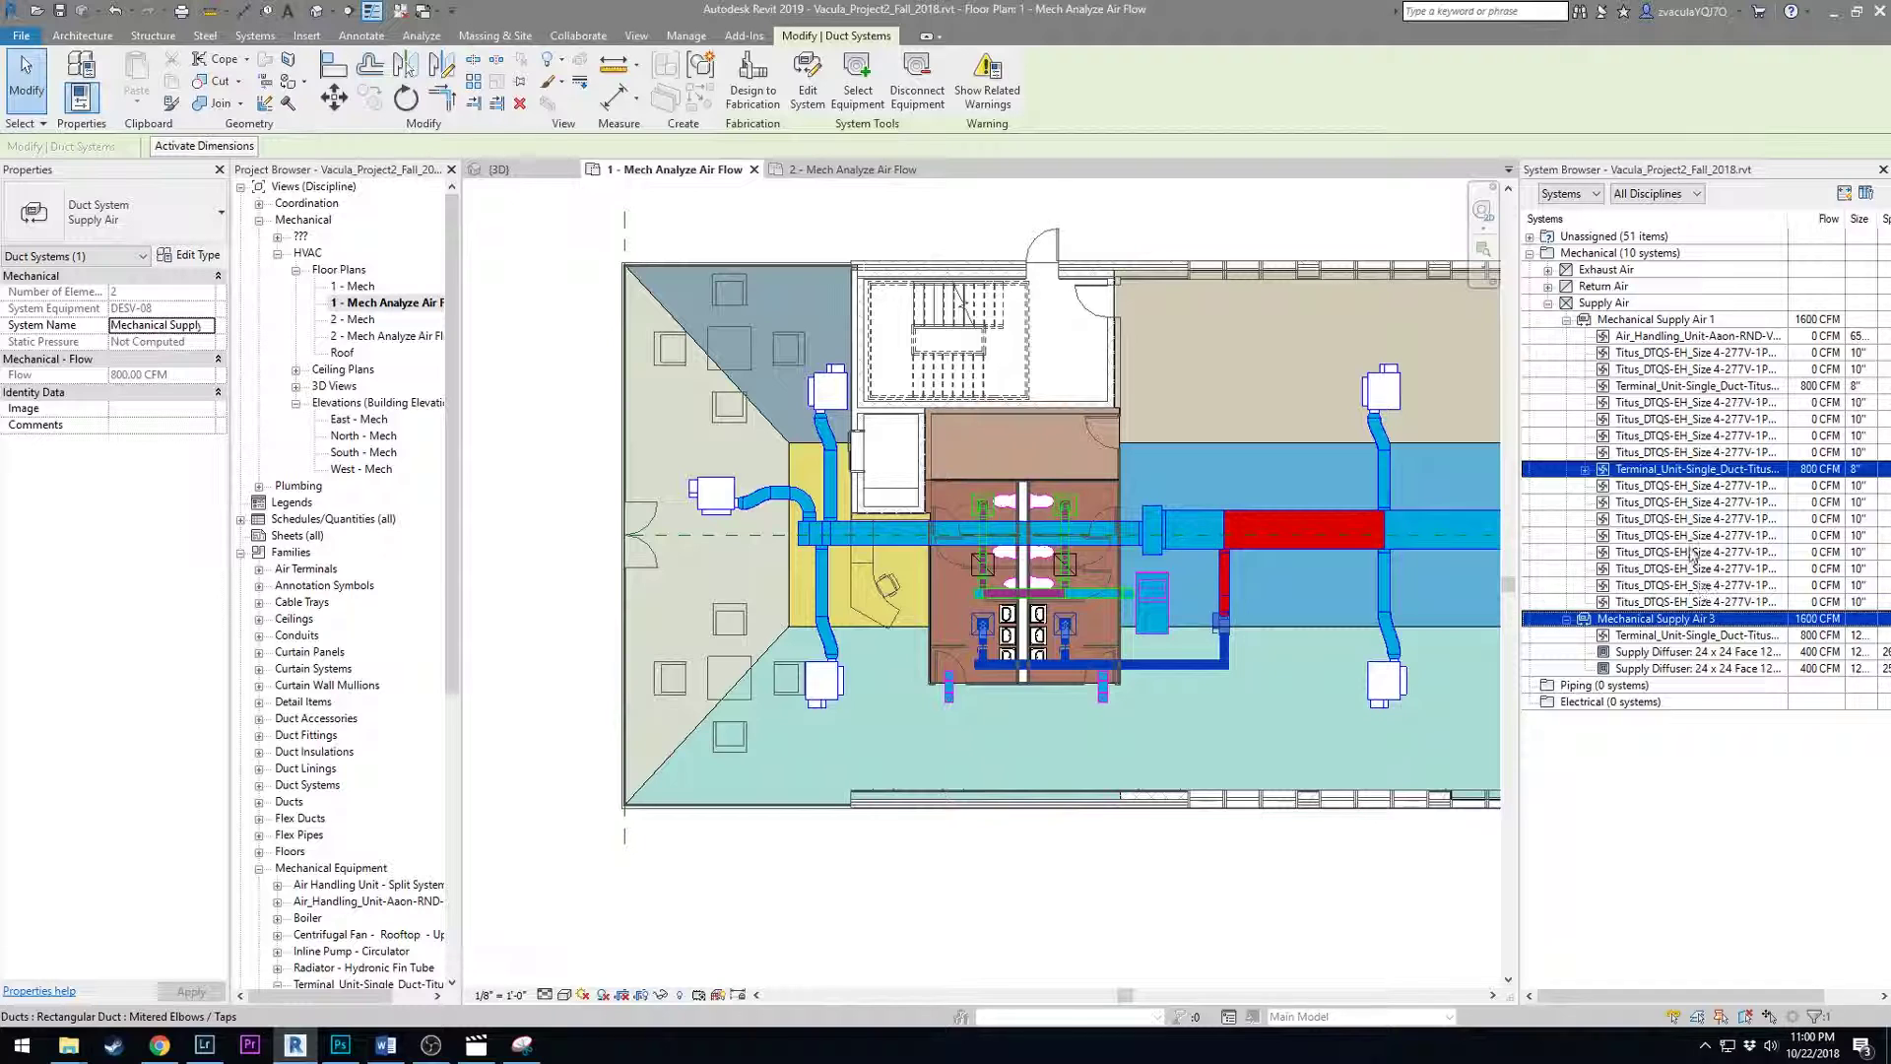
left_click(1651, 471)
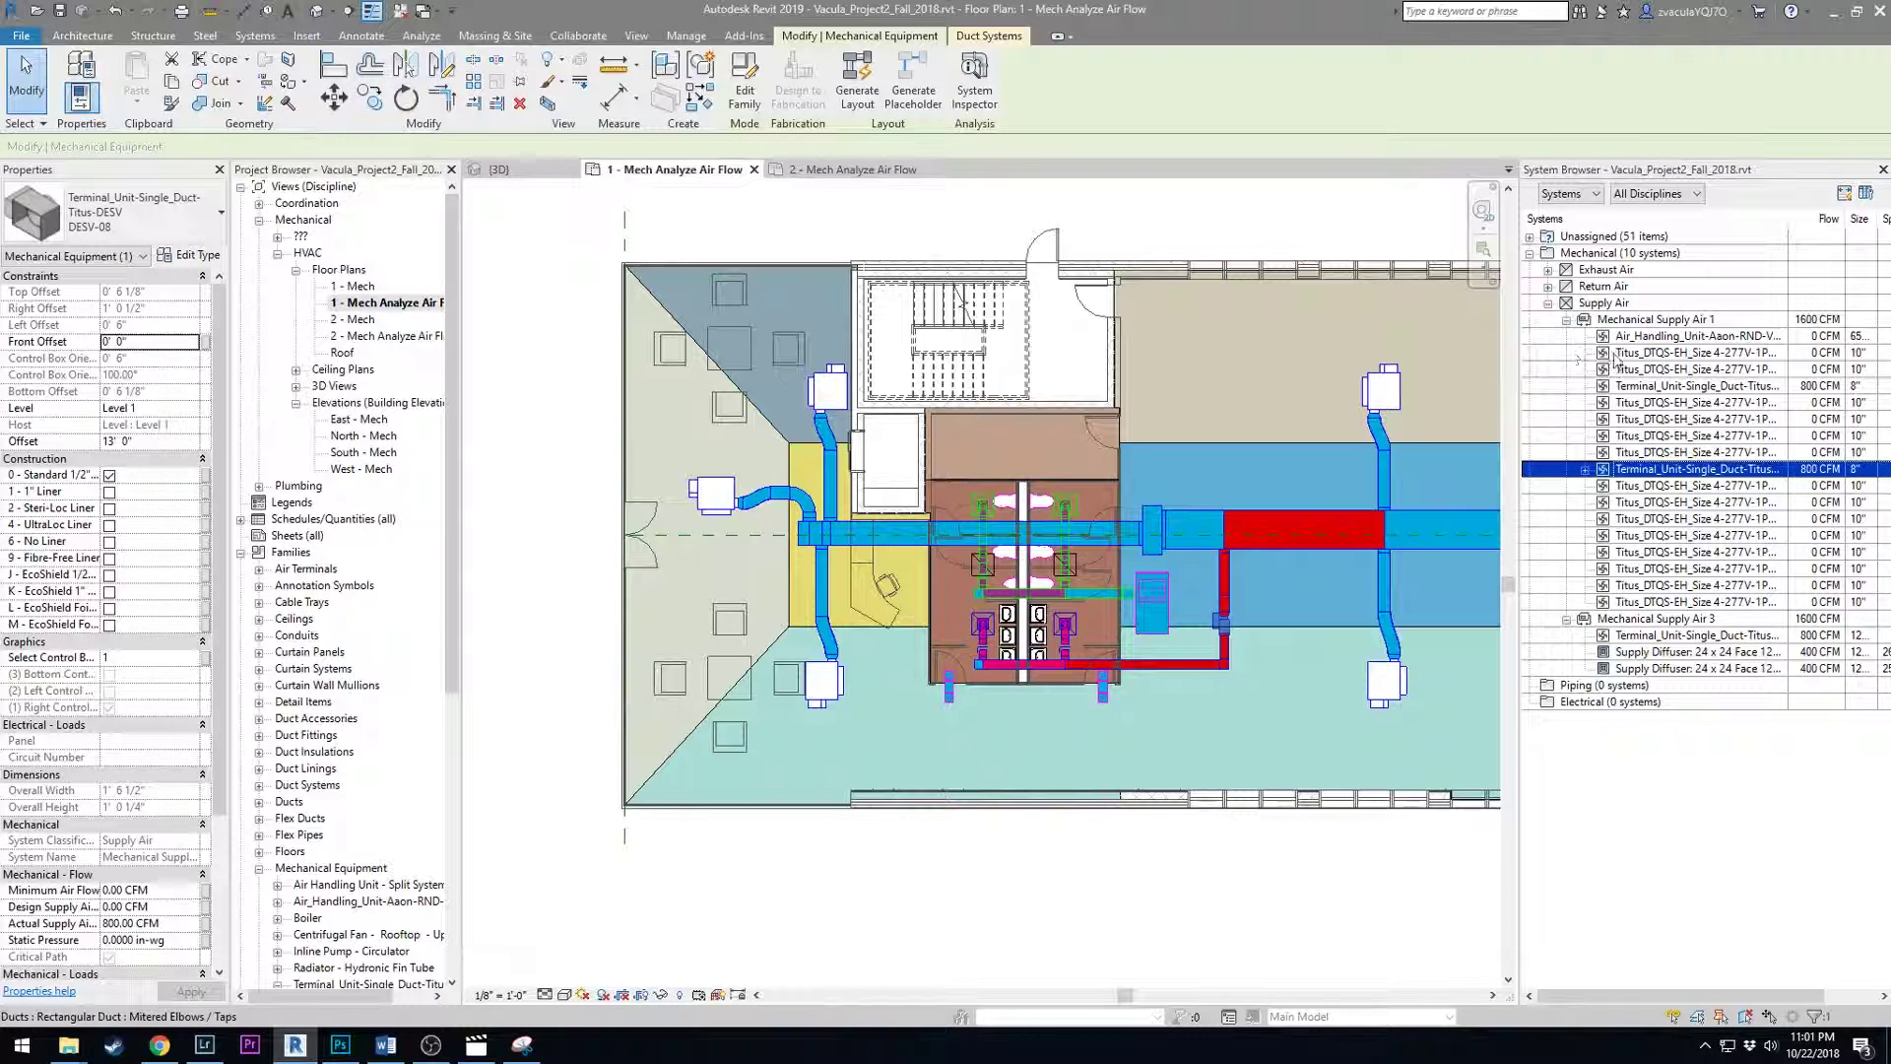
left_click(1659, 322)
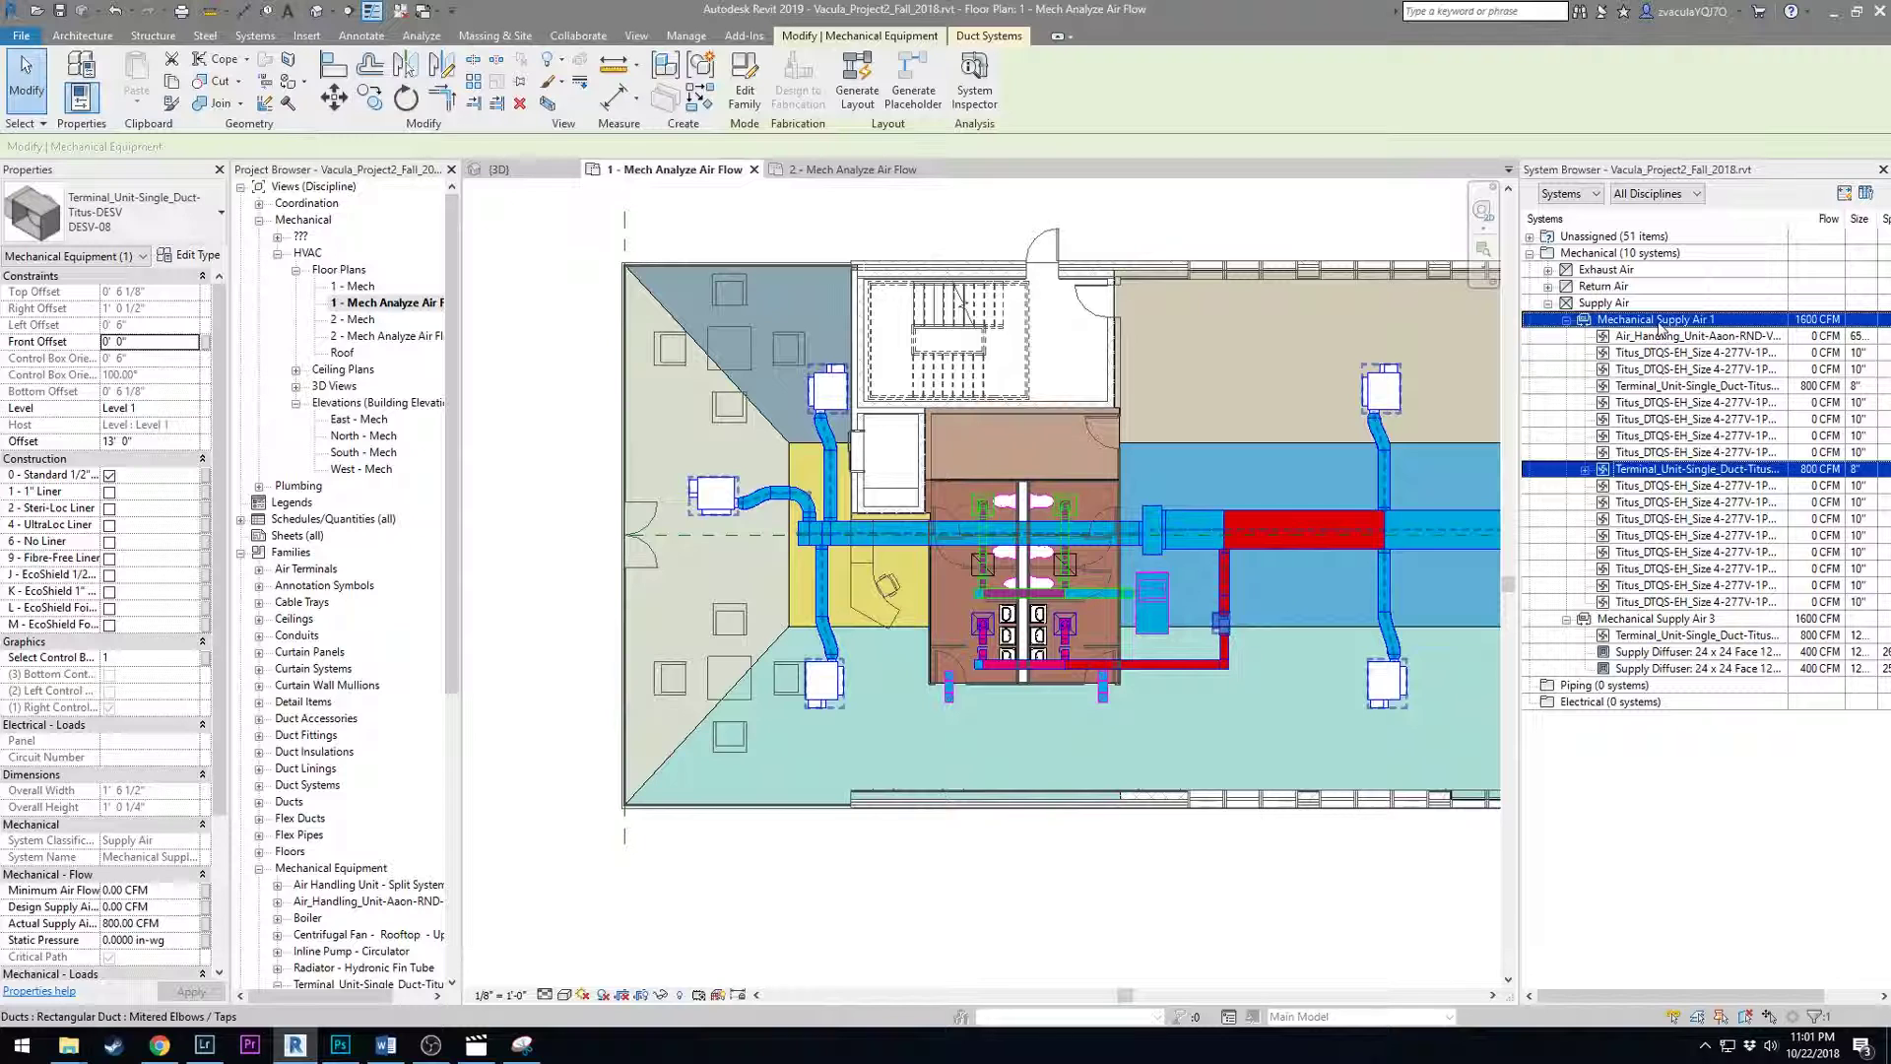
left_click(380, 337)
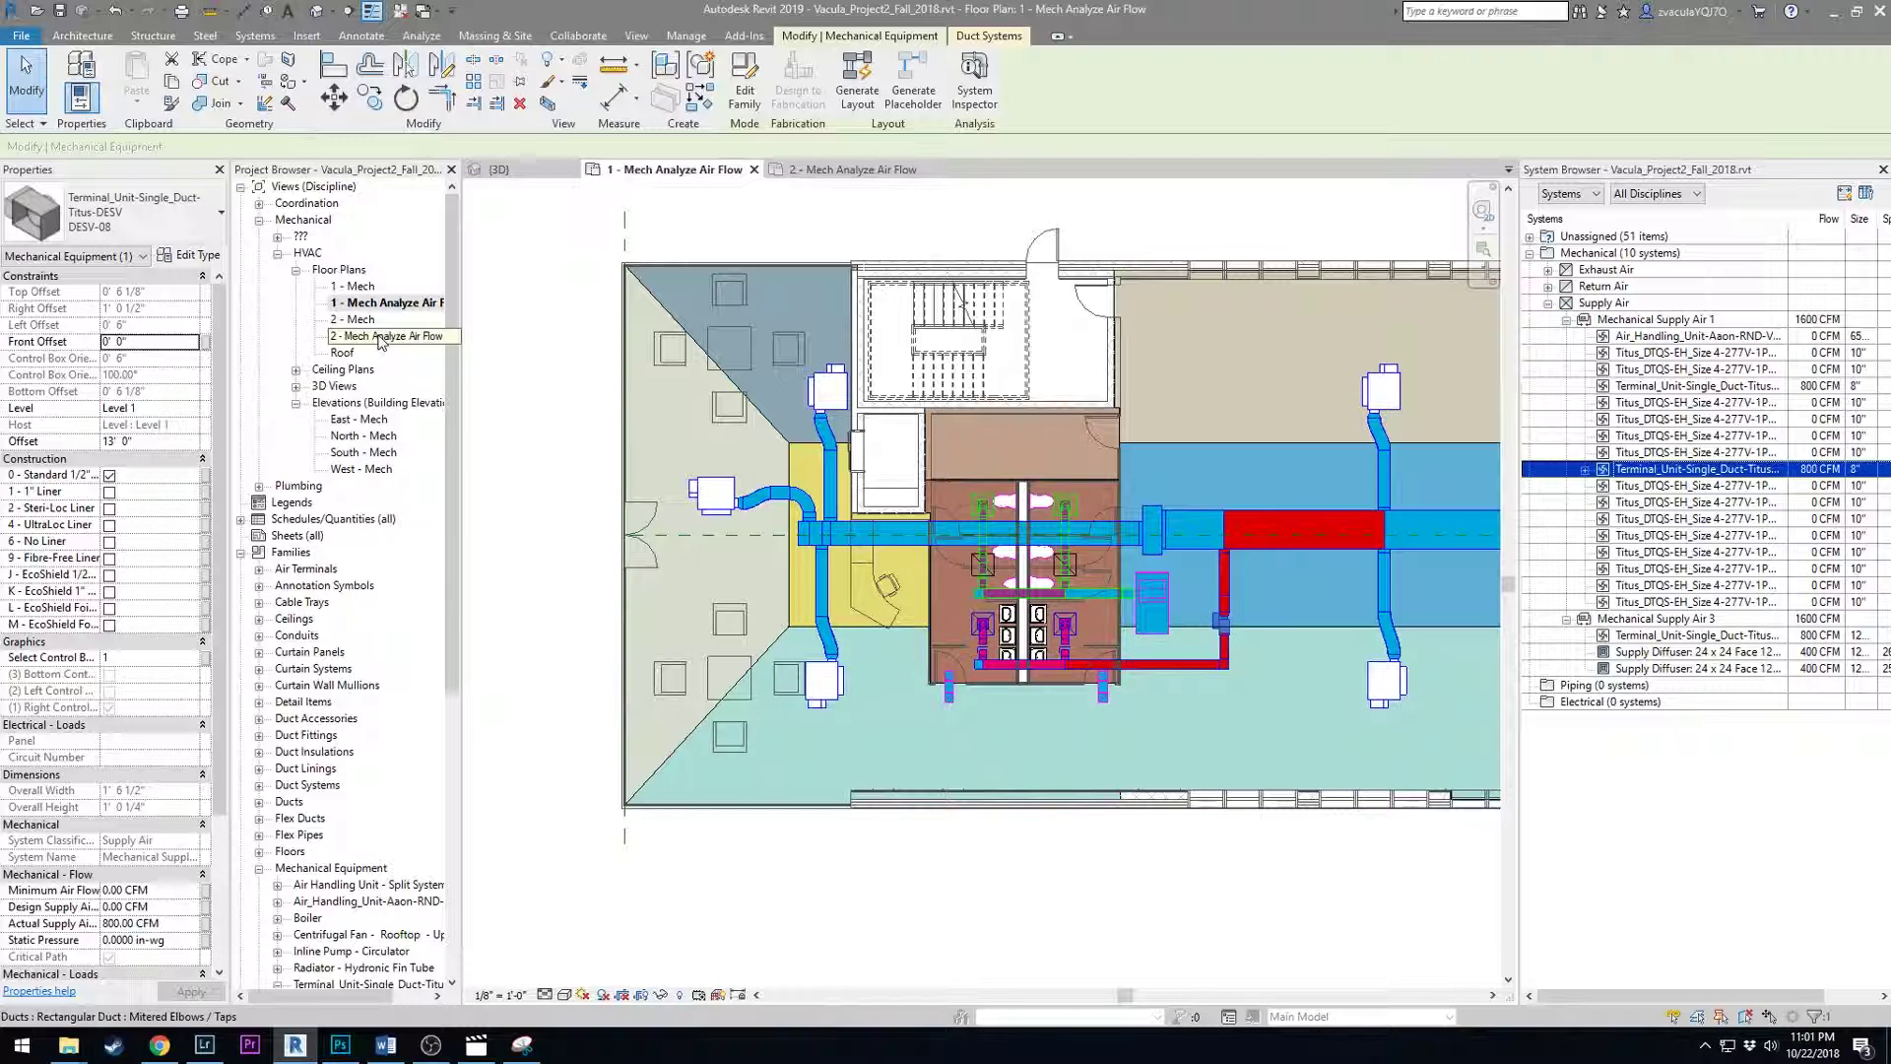
On the 2 - Mech Analyze Air Flow plan, assign the Level 2 terminal unit as Mechanical Supply Air 3's equipment.
double_click(350, 339)
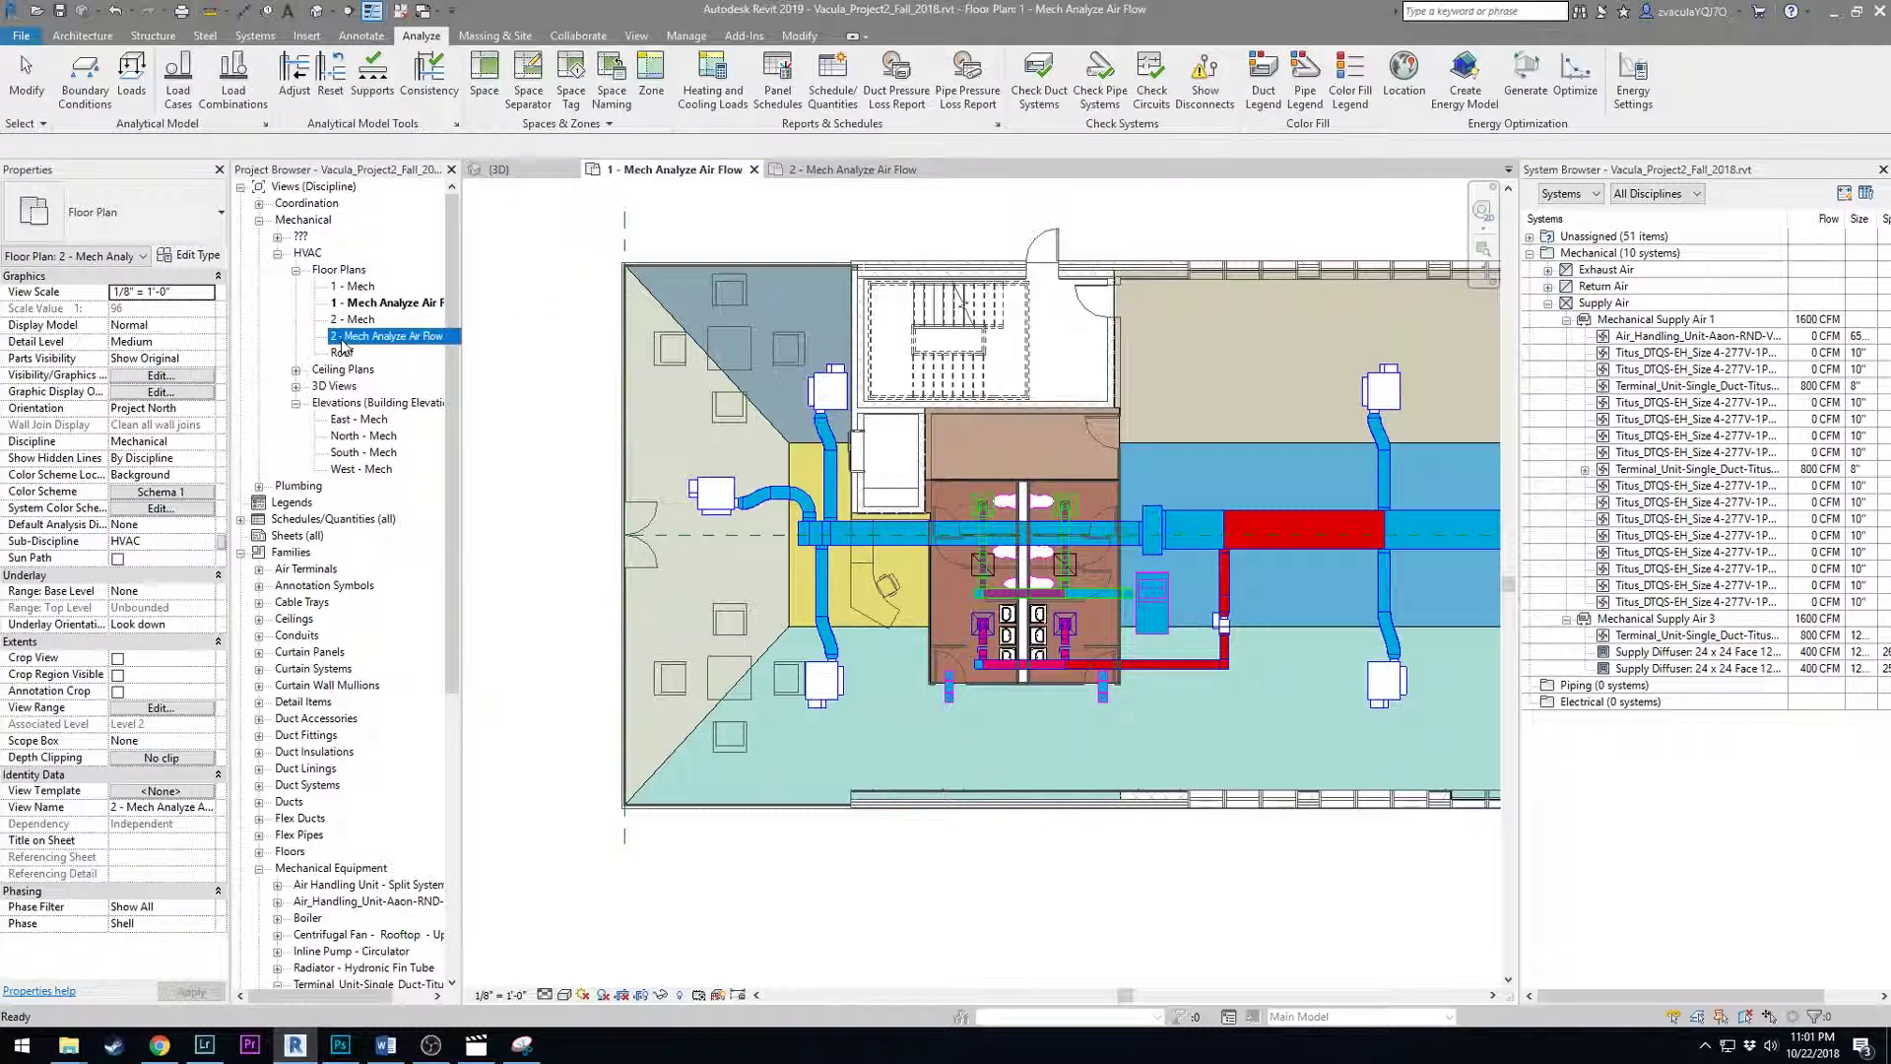
left_click(1627, 620)
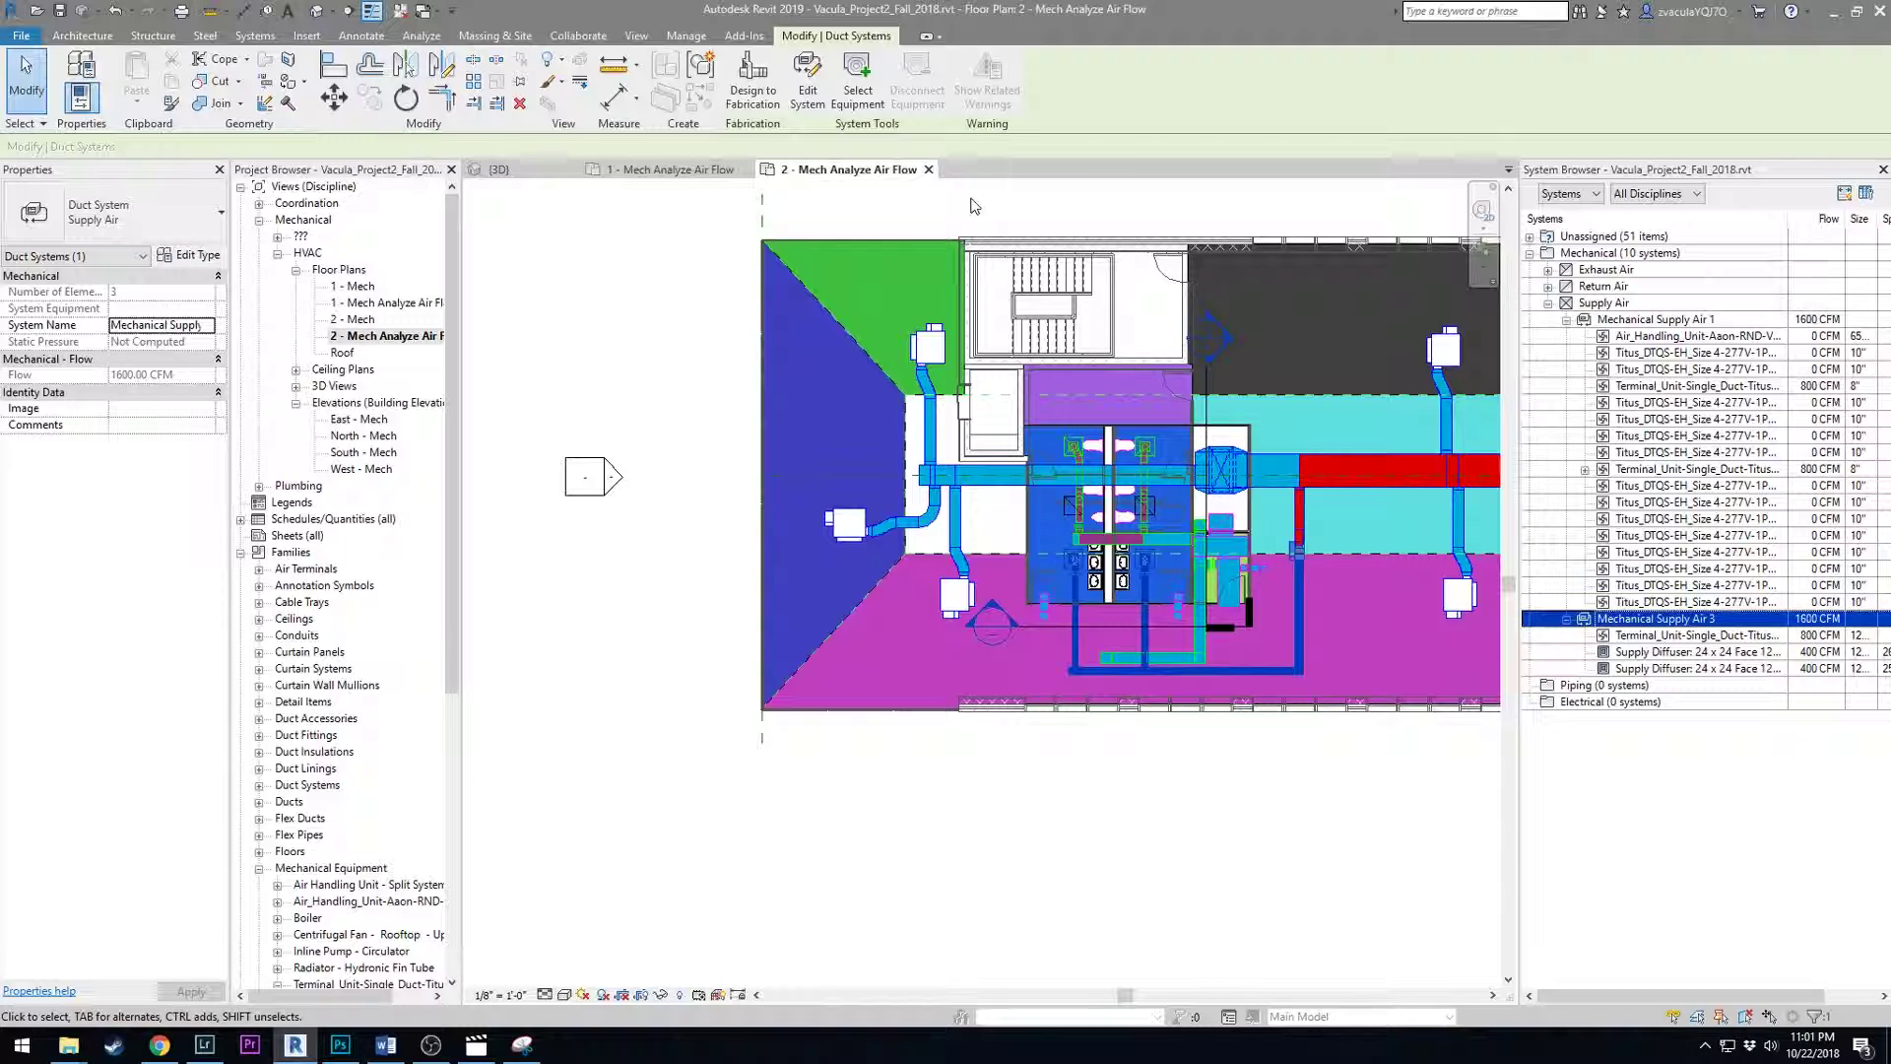
left_click(856, 69)
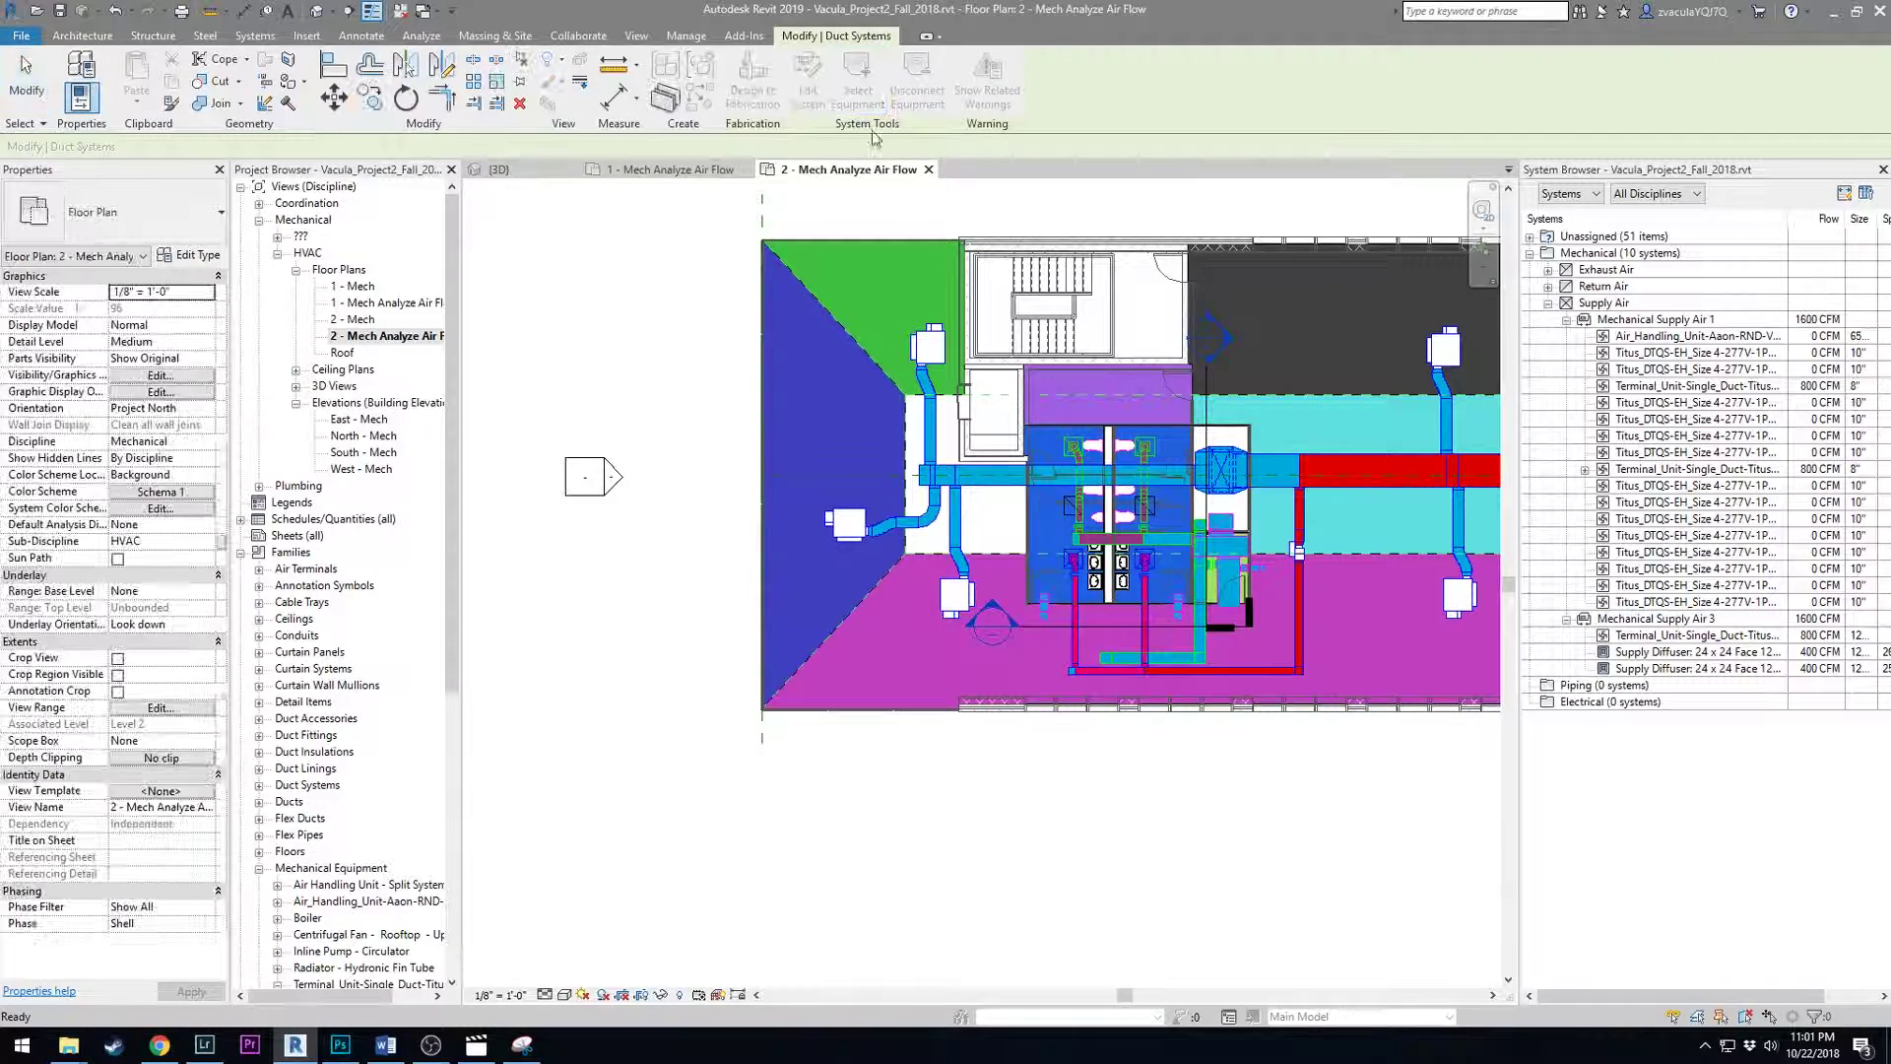
left_click(1293, 554)
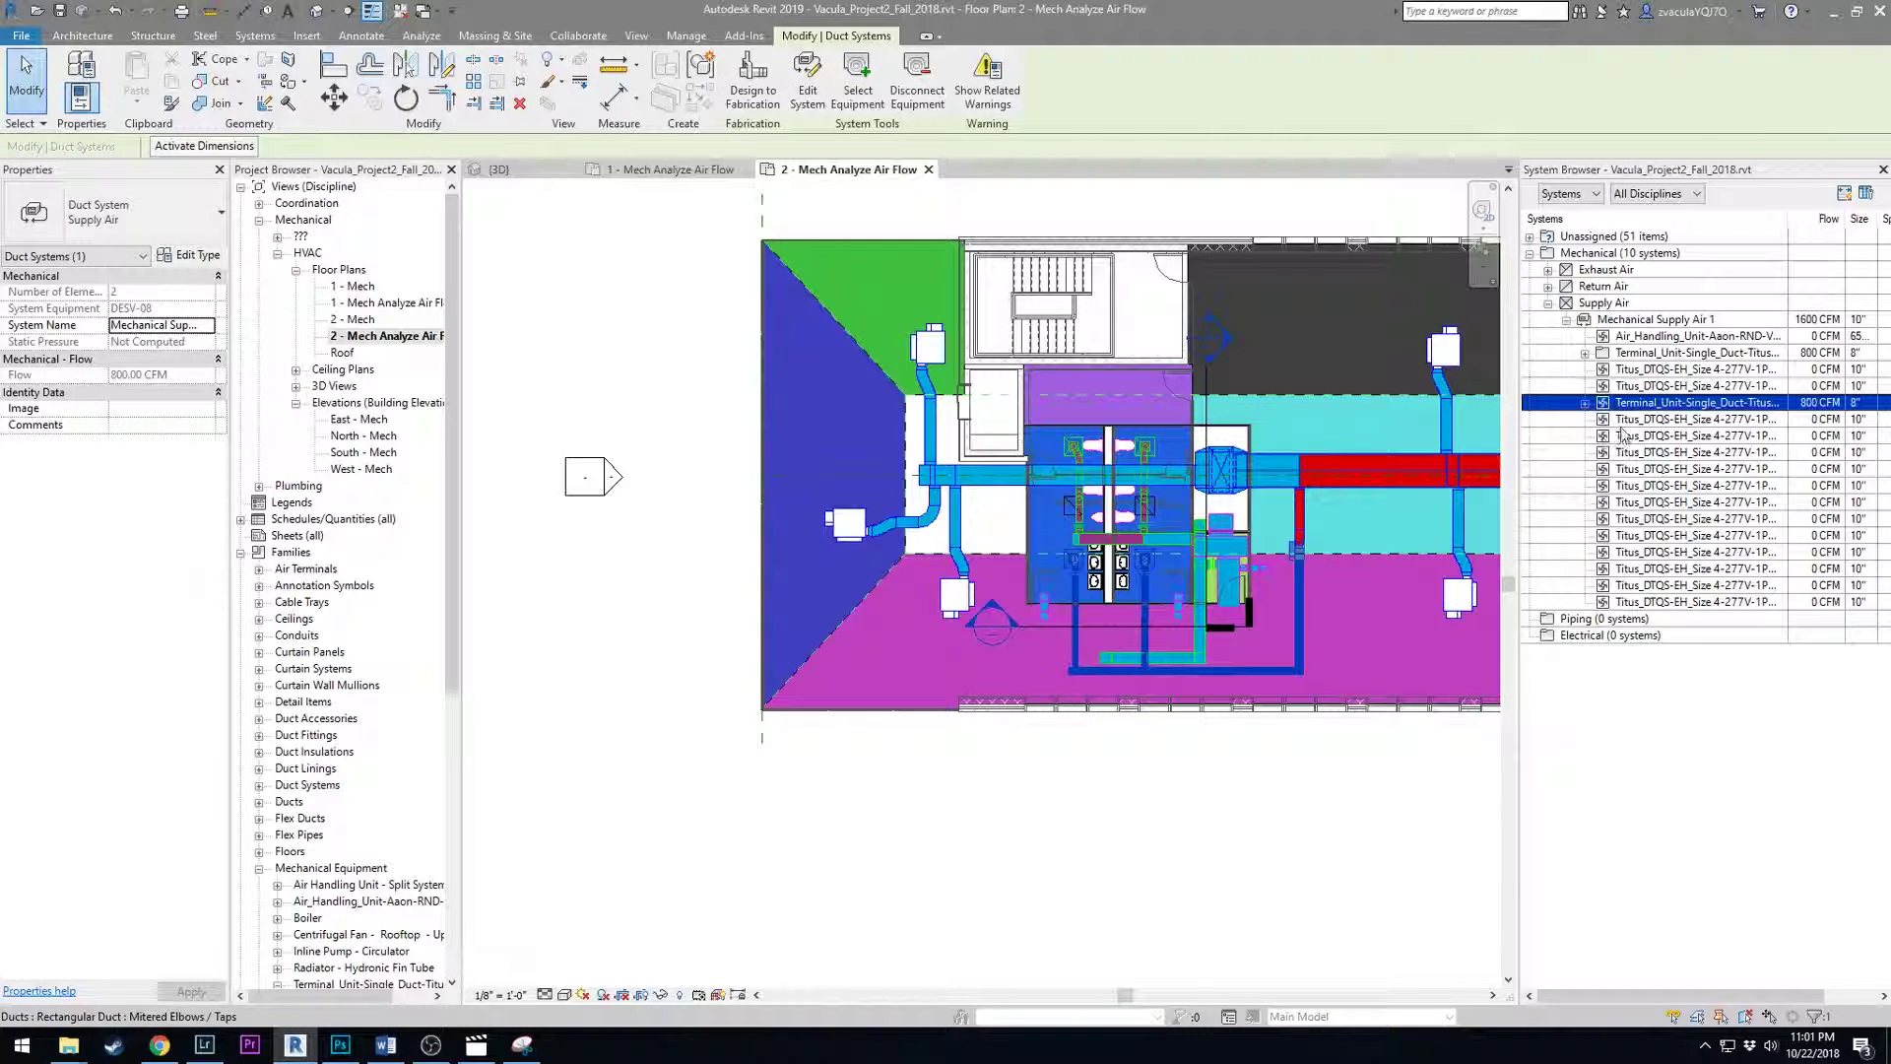
Expand both terminal units and Mechanical Supply Air 2 and 3 to show their diffusers.
left_click(1653, 403)
left_click(1611, 404)
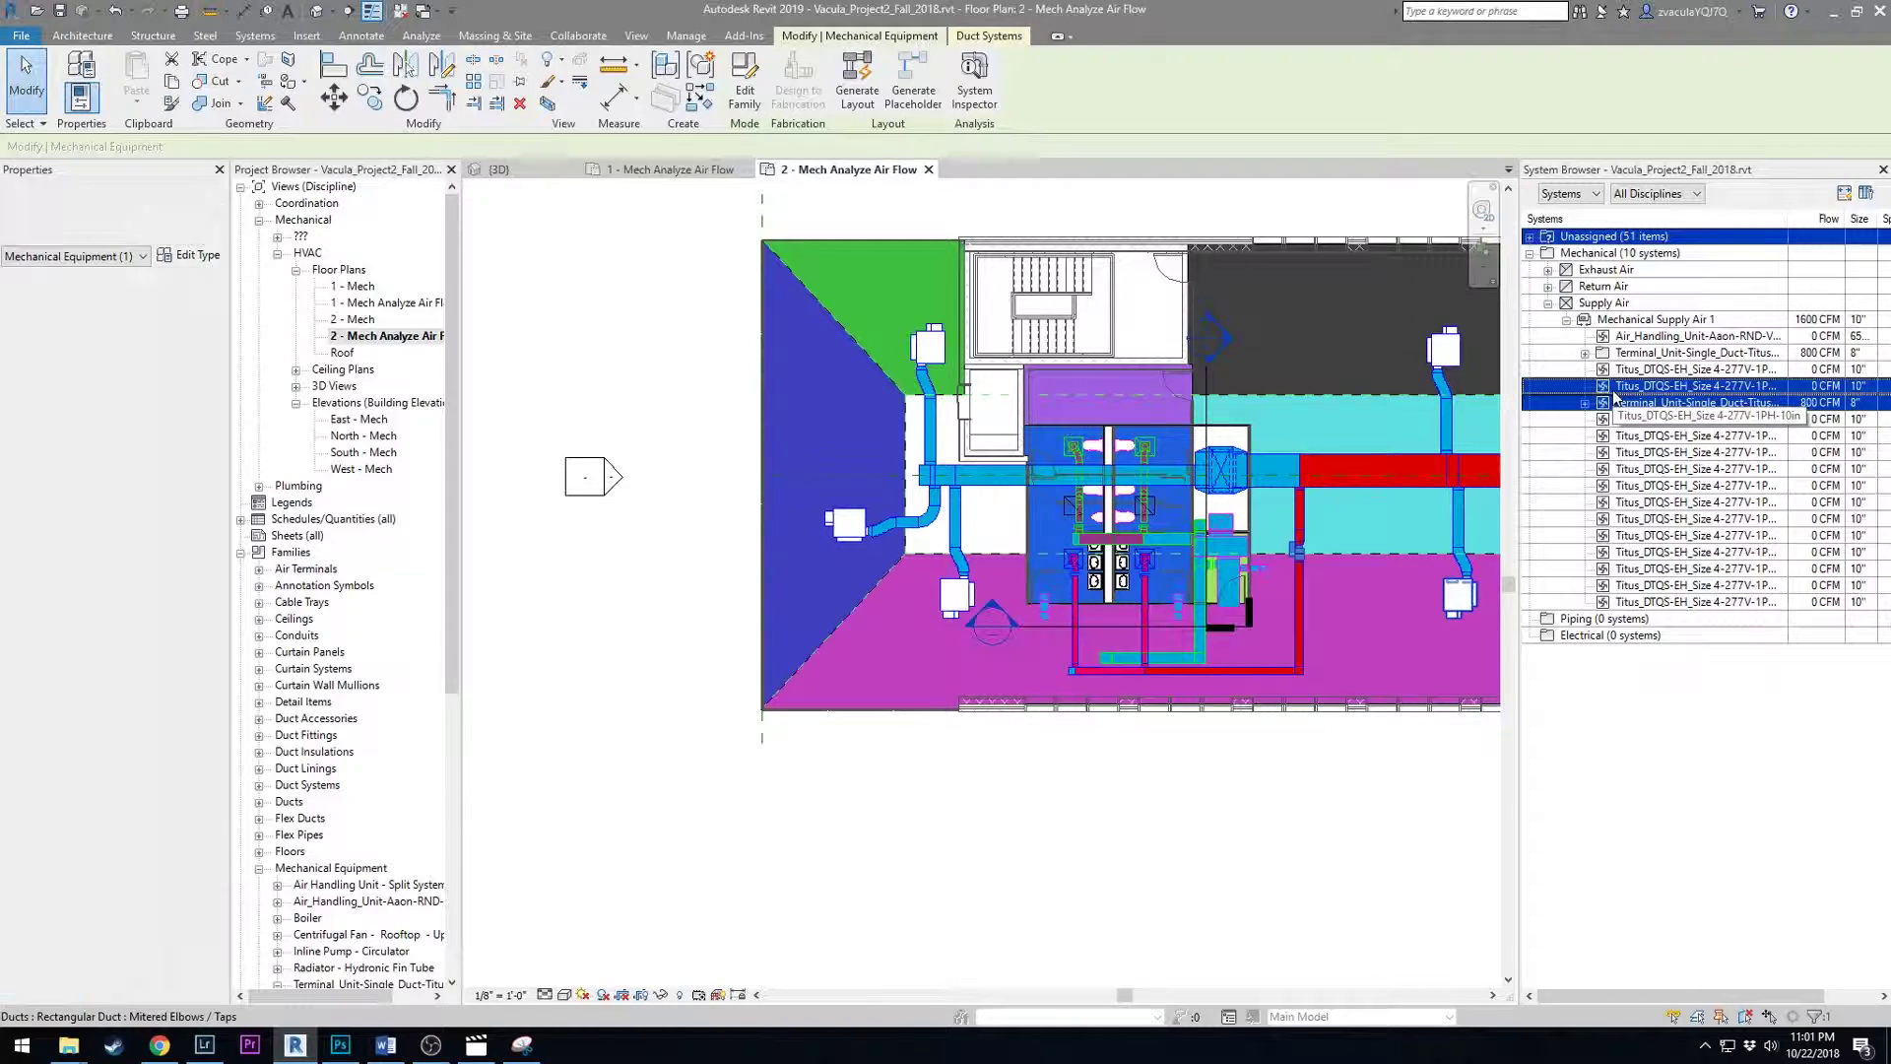
left_click(1585, 403)
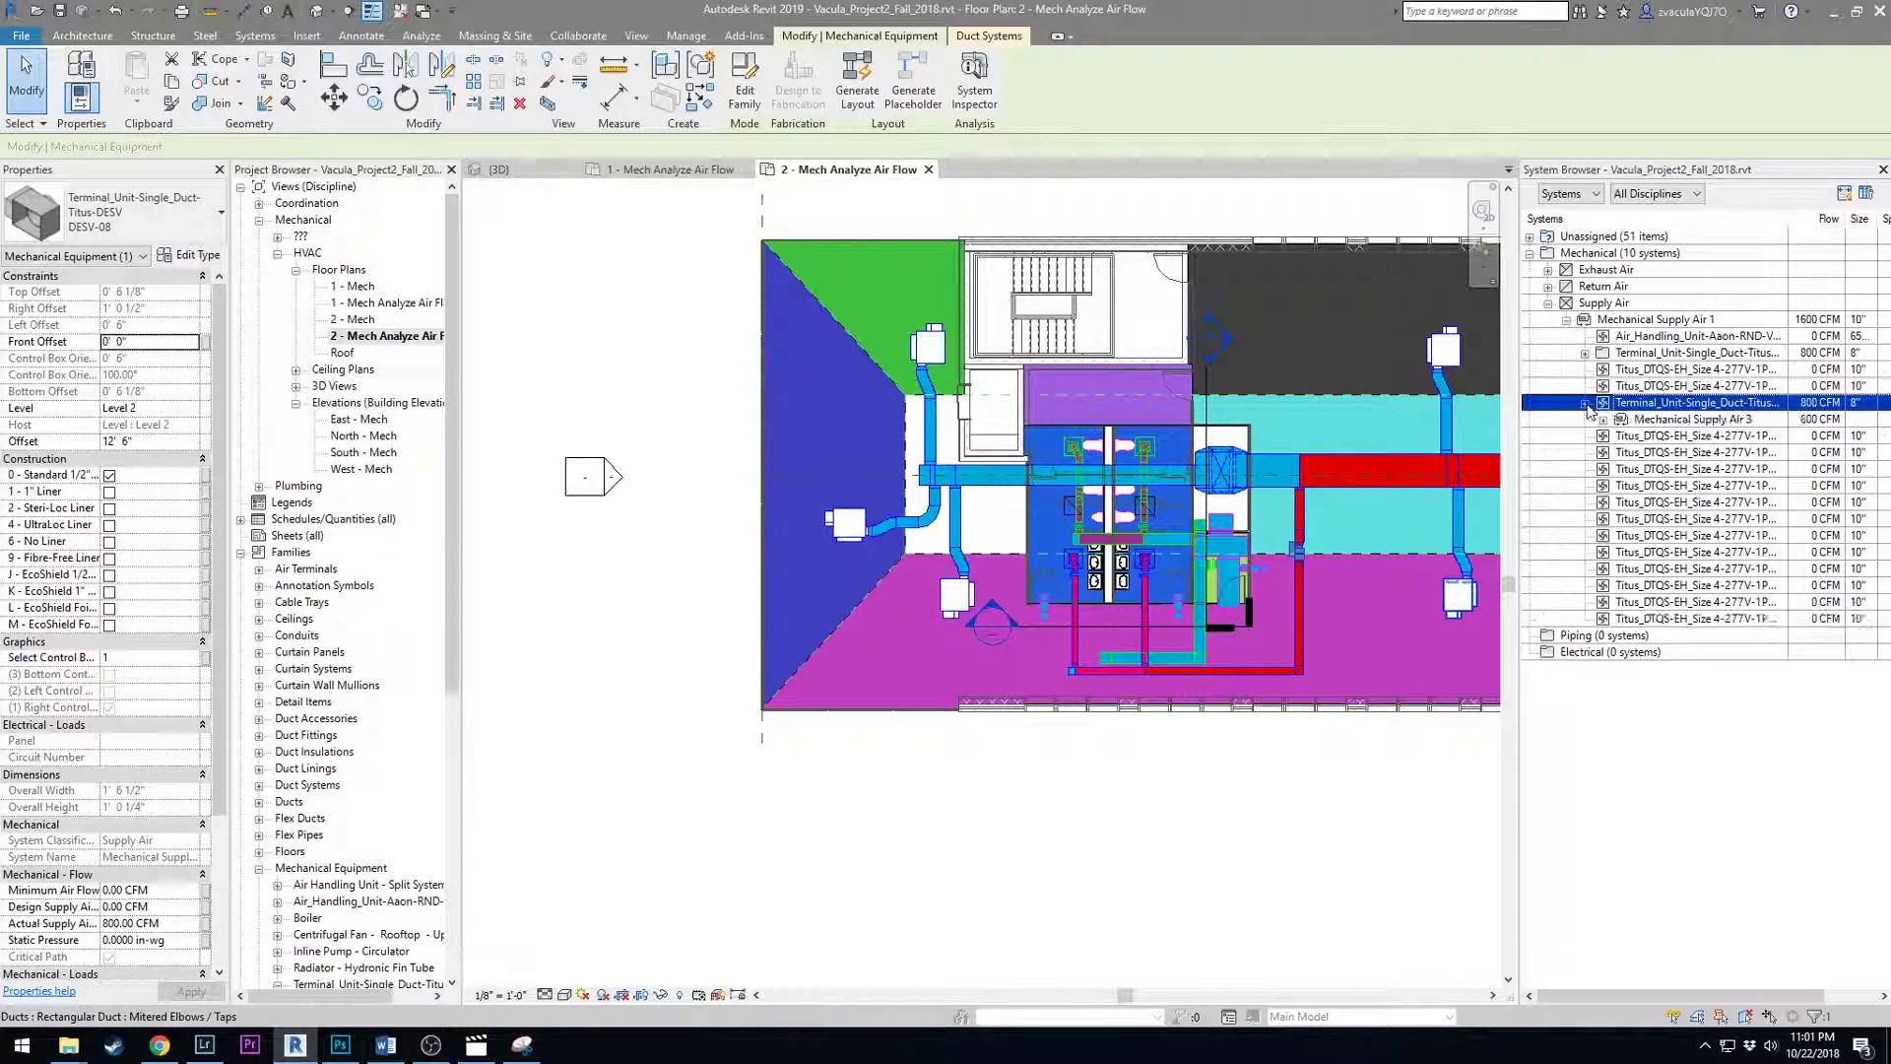
left_click(1585, 353)
left_click(1603, 369)
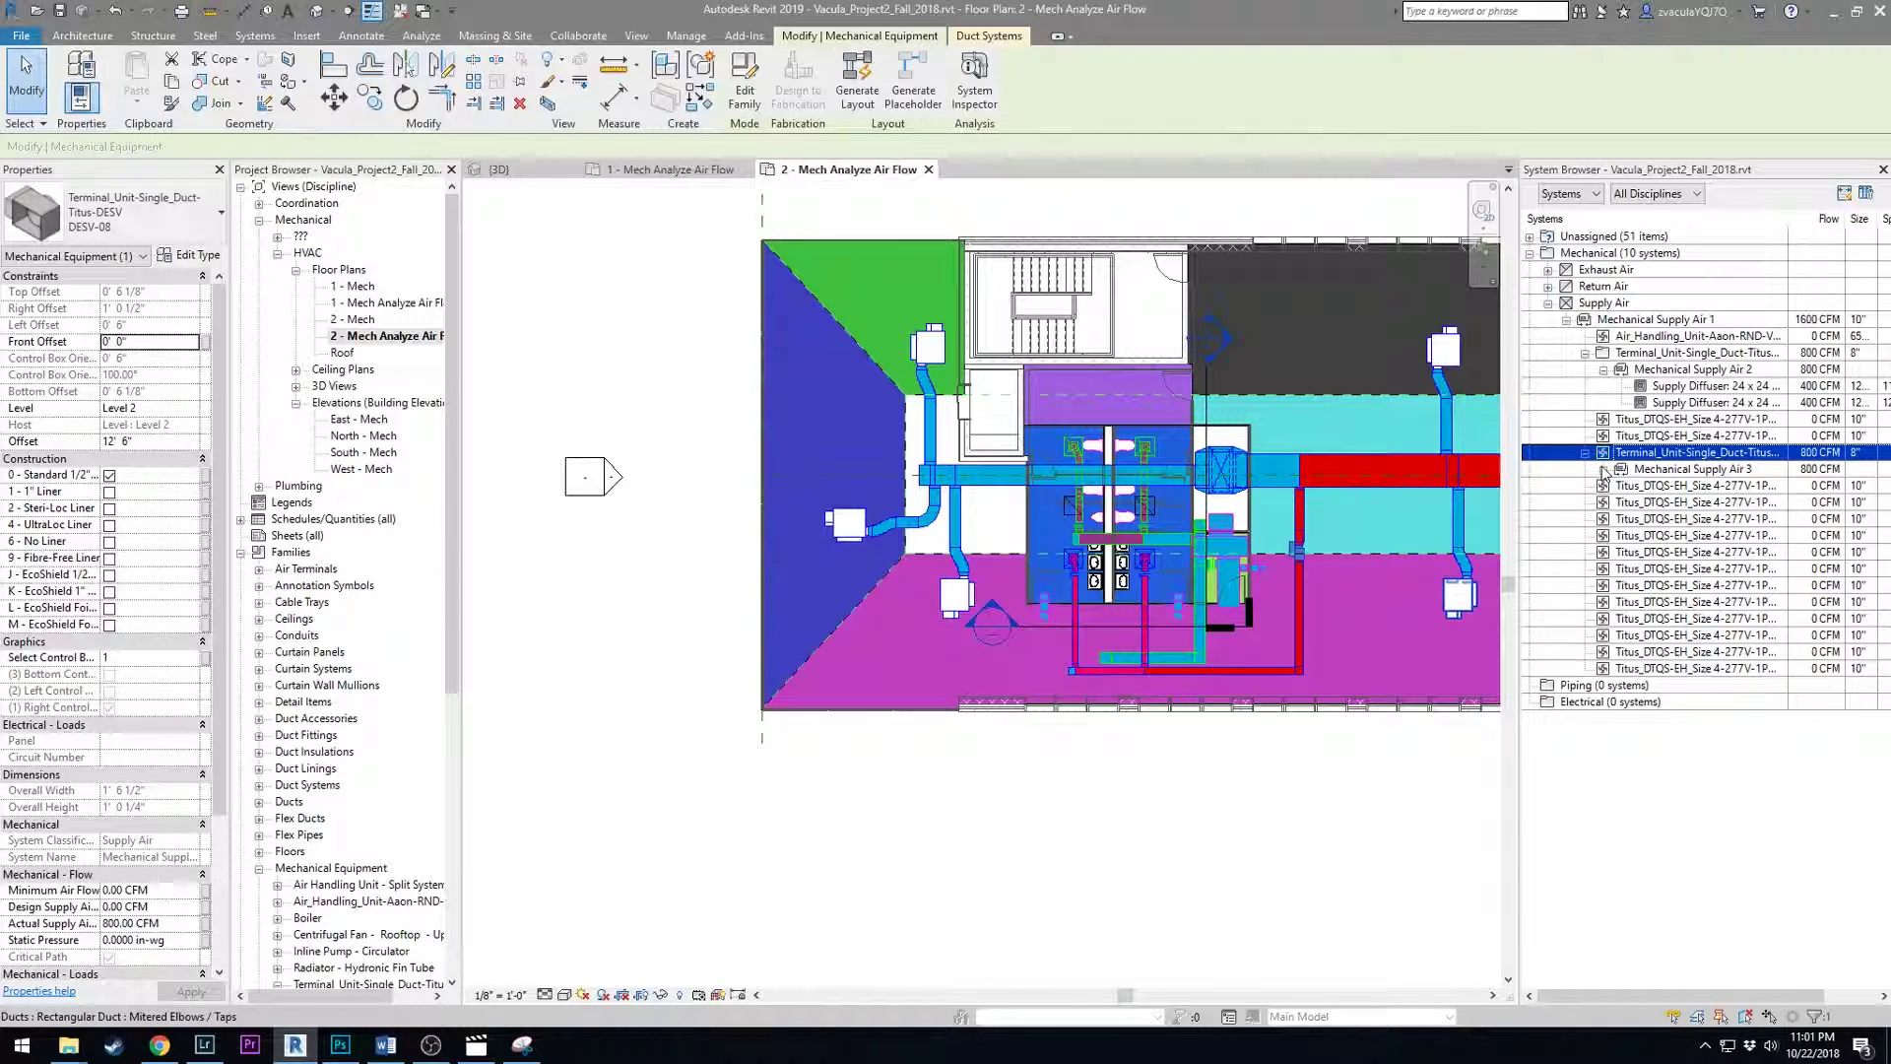
left_click(1602, 469)
left_click(1719, 325)
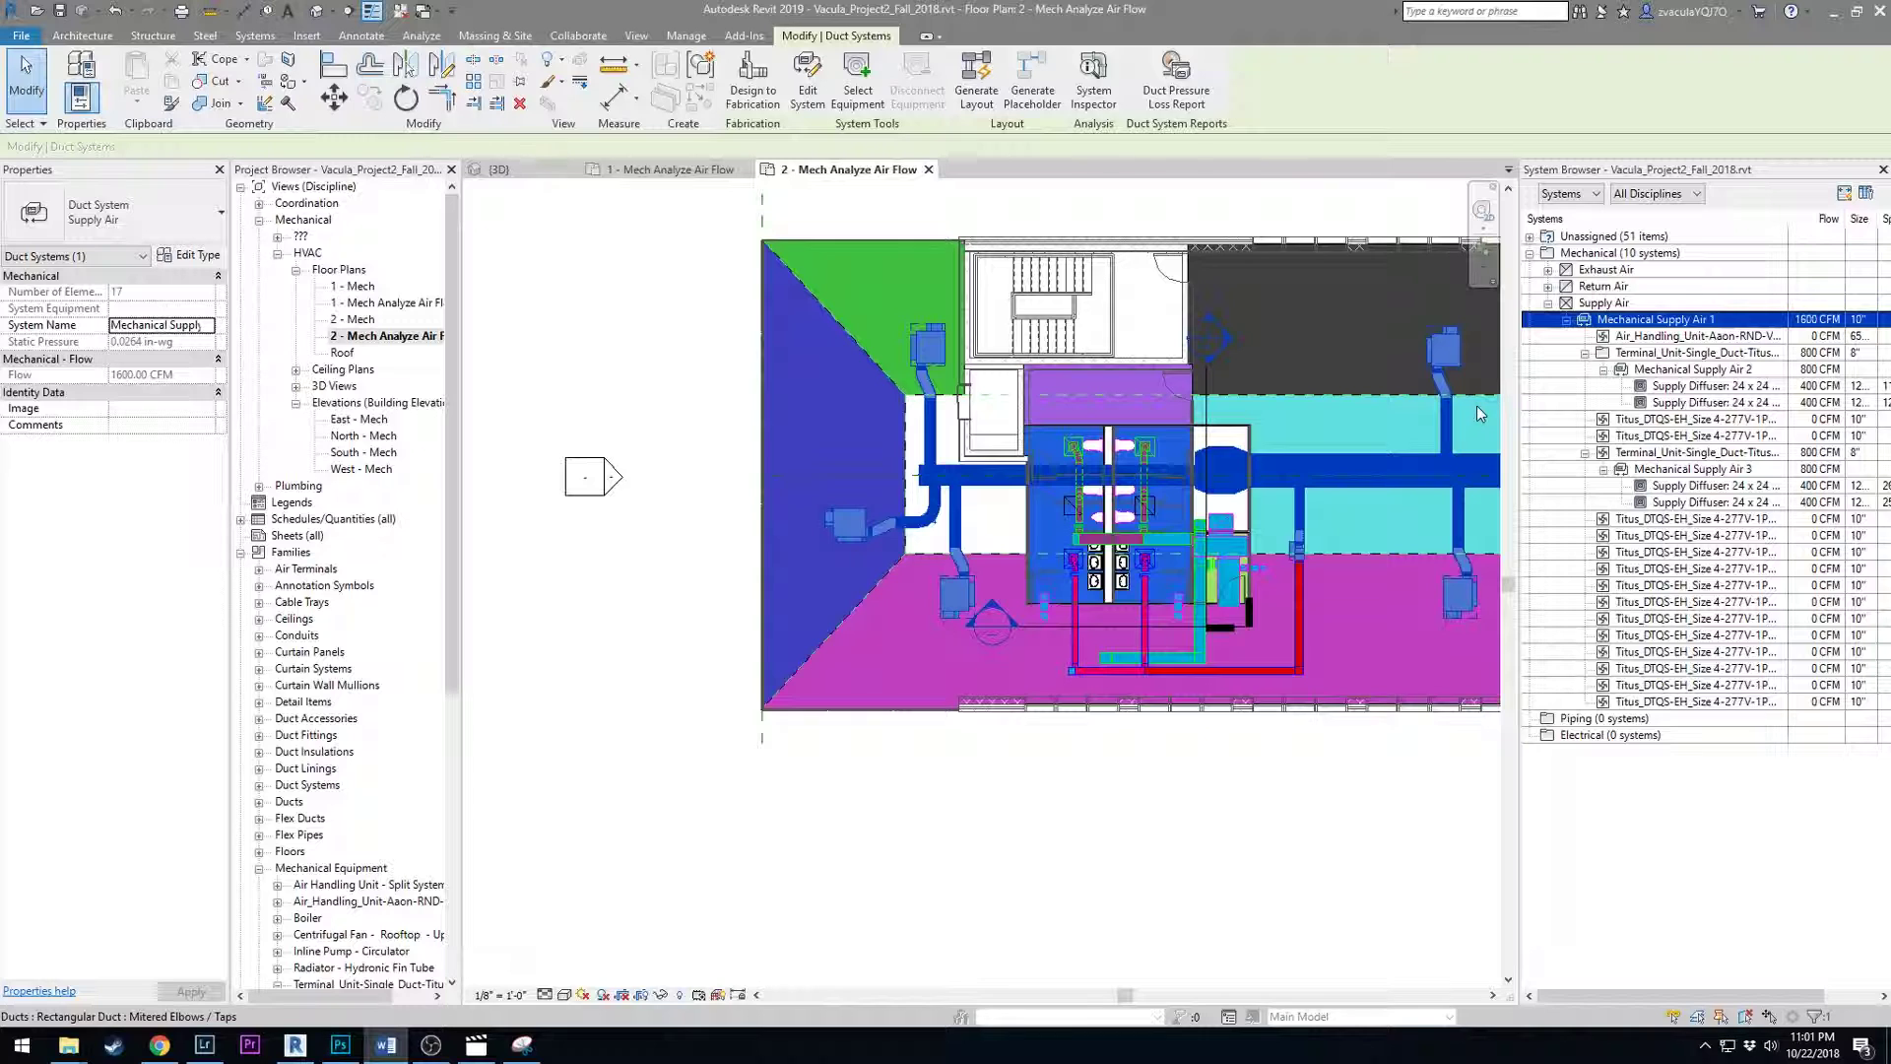
Select all the Titus DTQS-EH terminal units that show 0 CFM.
left_click(1657, 552)
left_click(1712, 520)
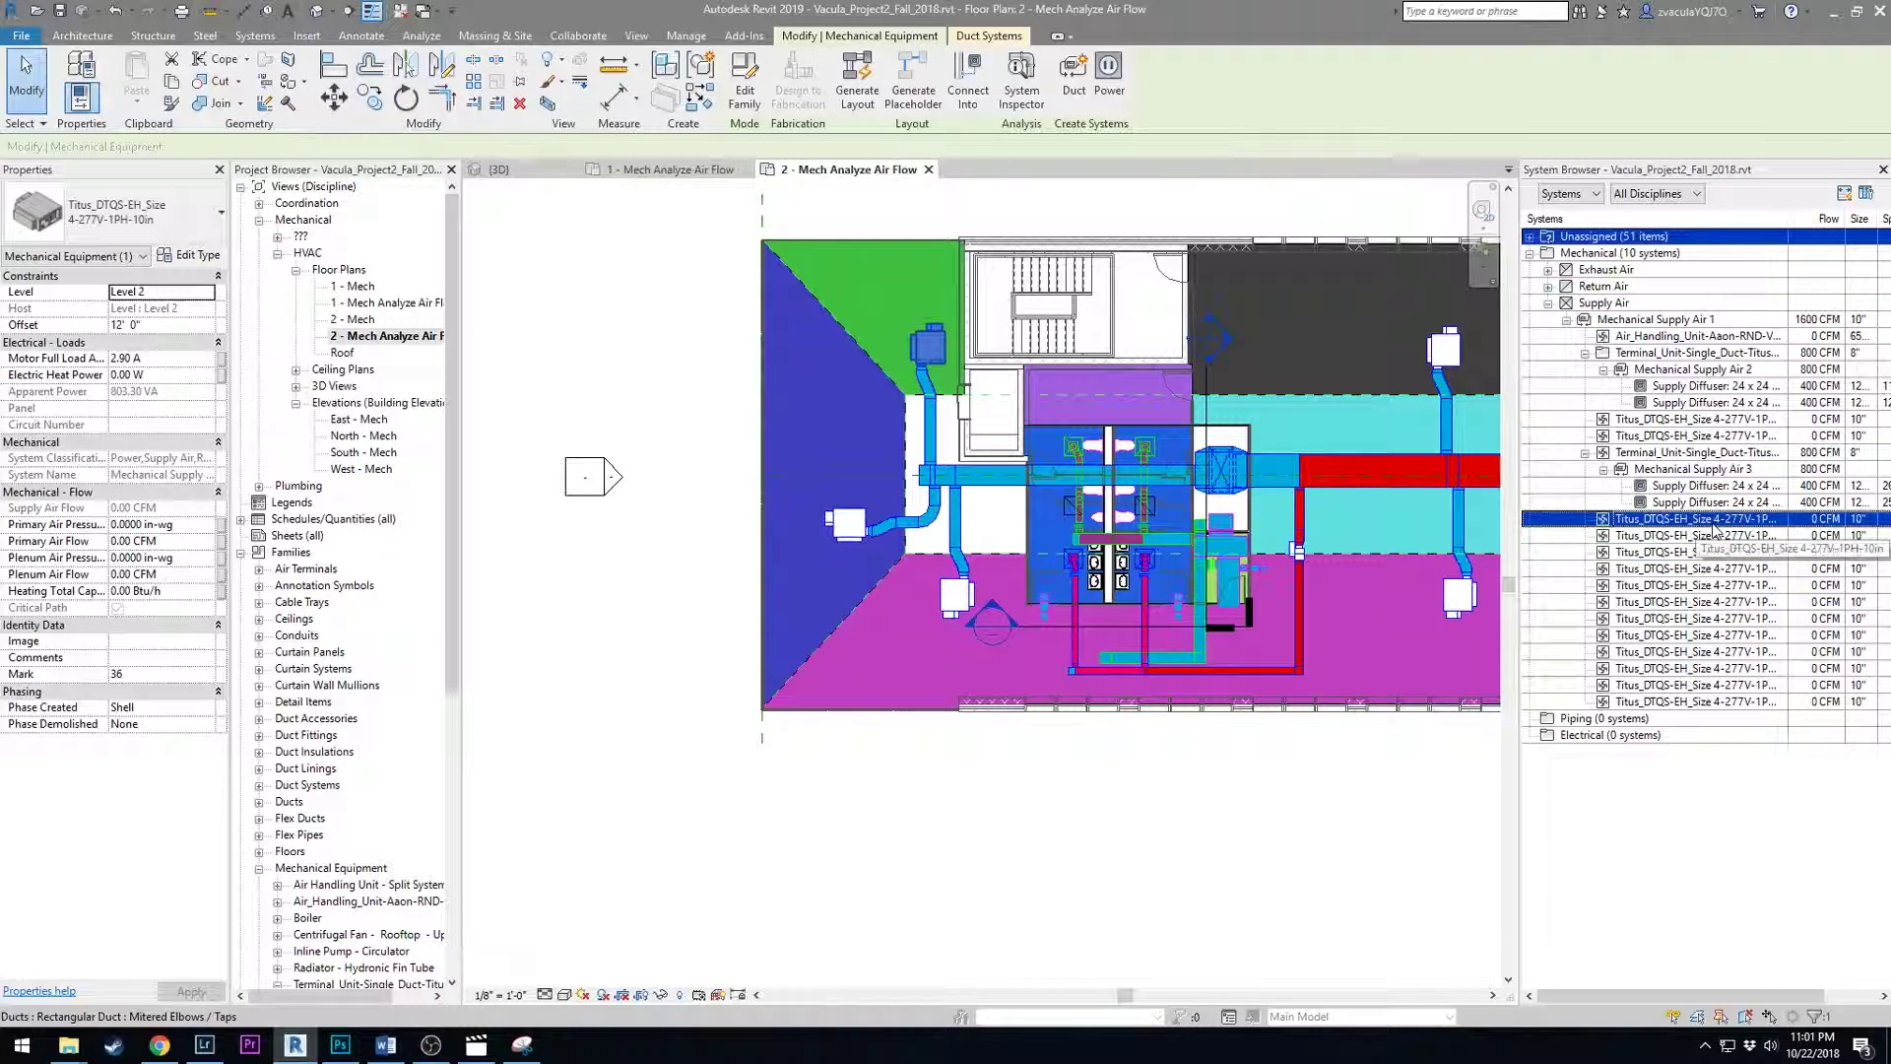
left_click(1696, 536)
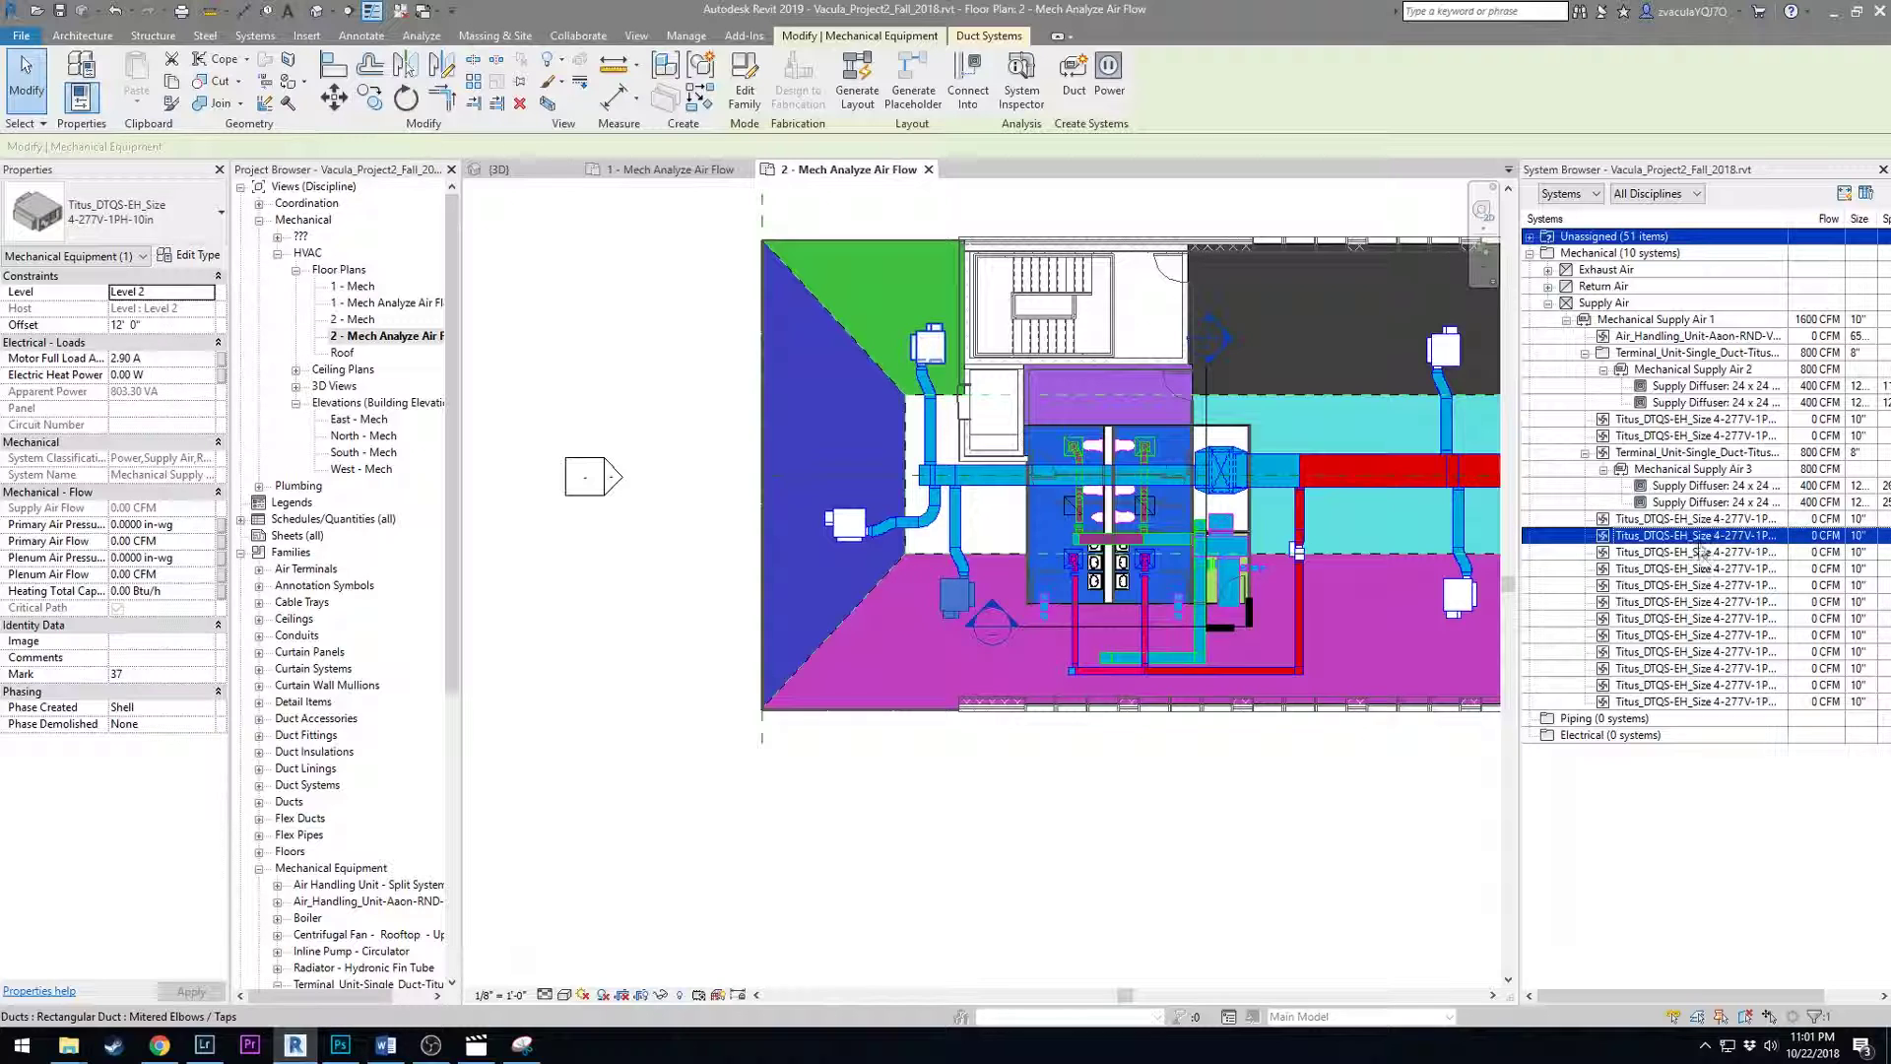
left_click(1635, 519)
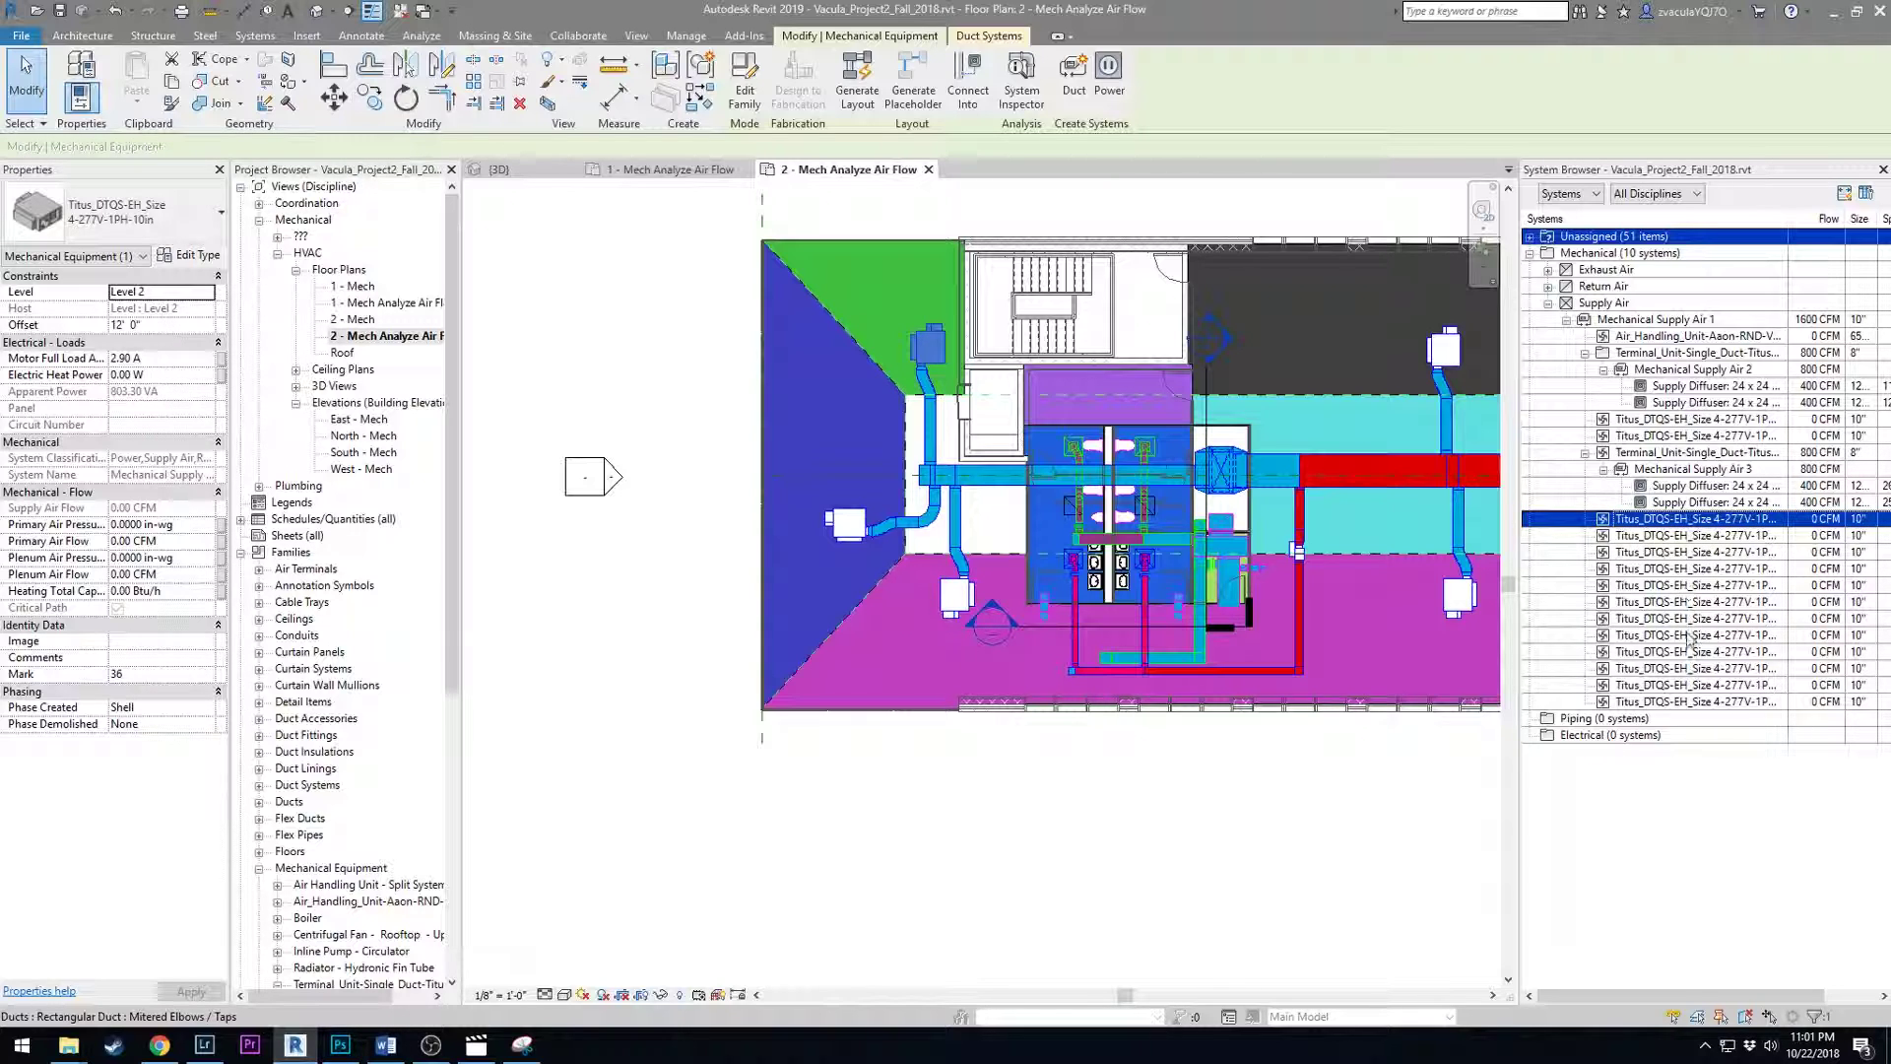
left_click(1675, 703, "shift")
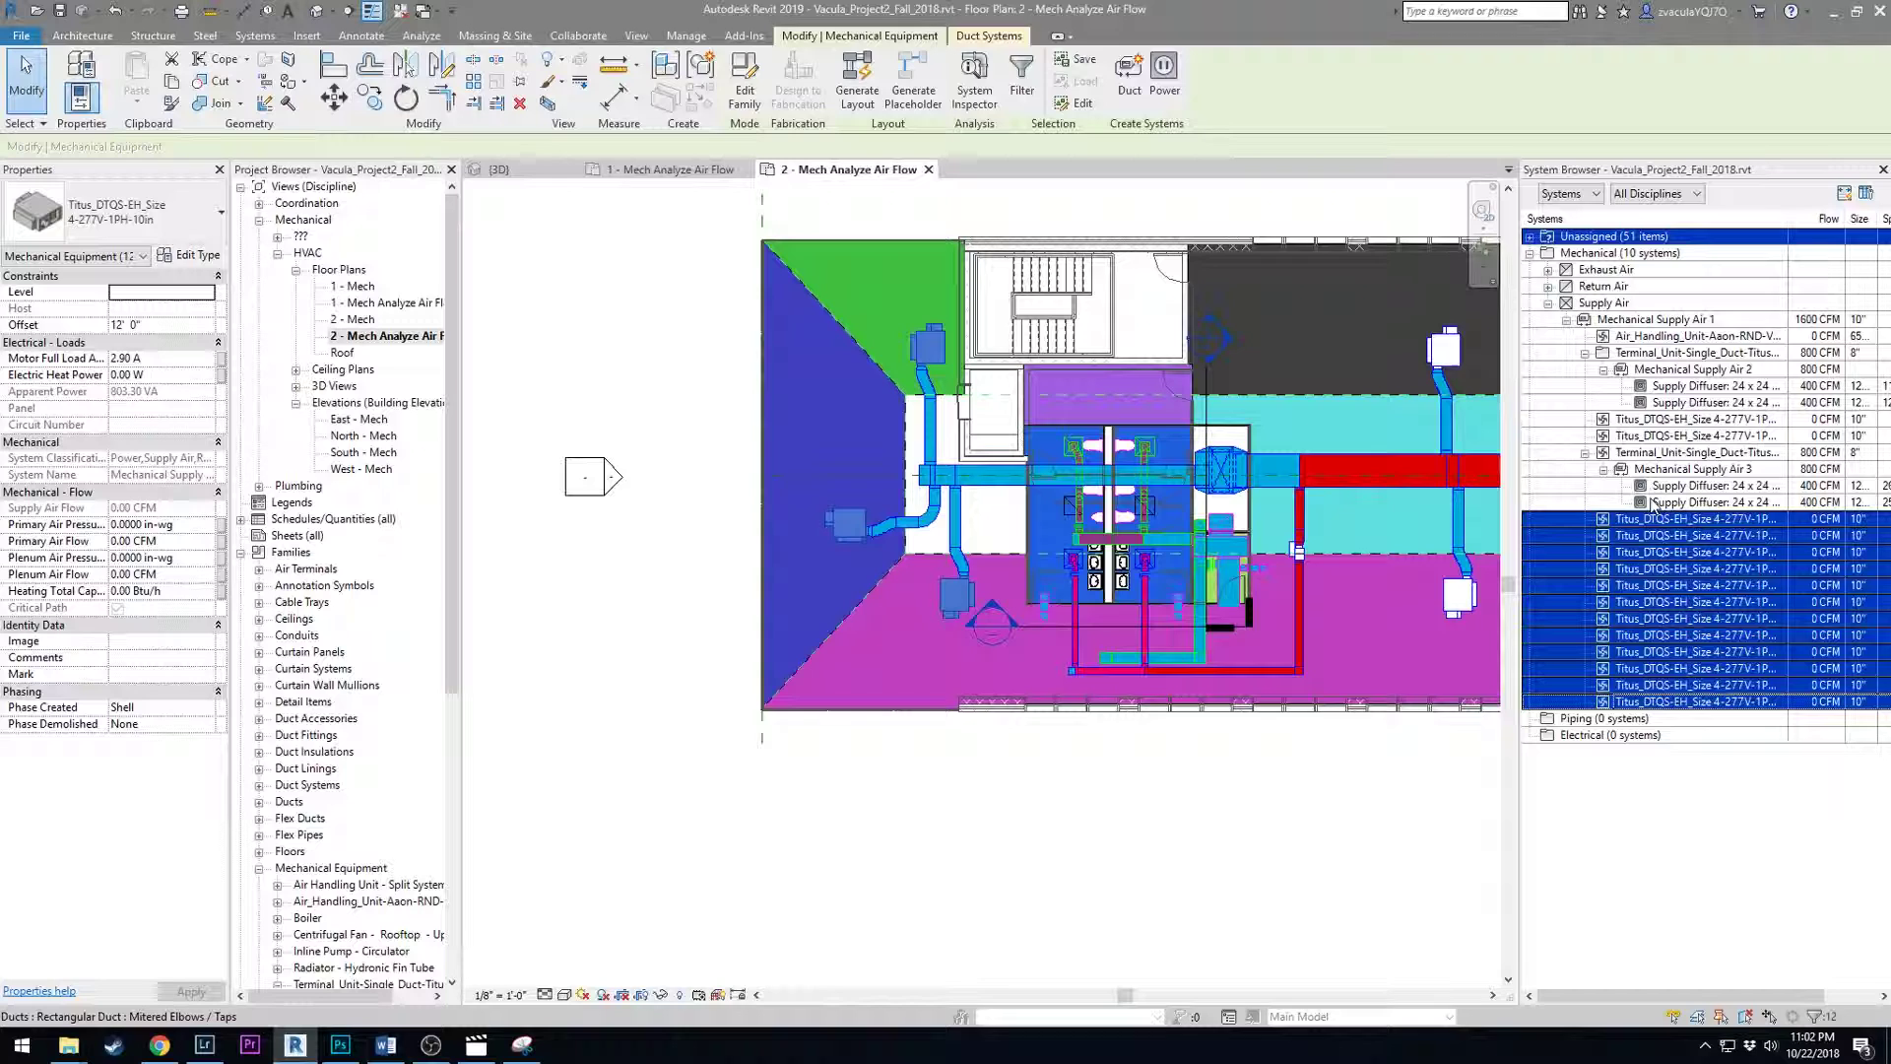
left_click(1632, 436, "ctrl")
left_click(1643, 421, "ctrl")
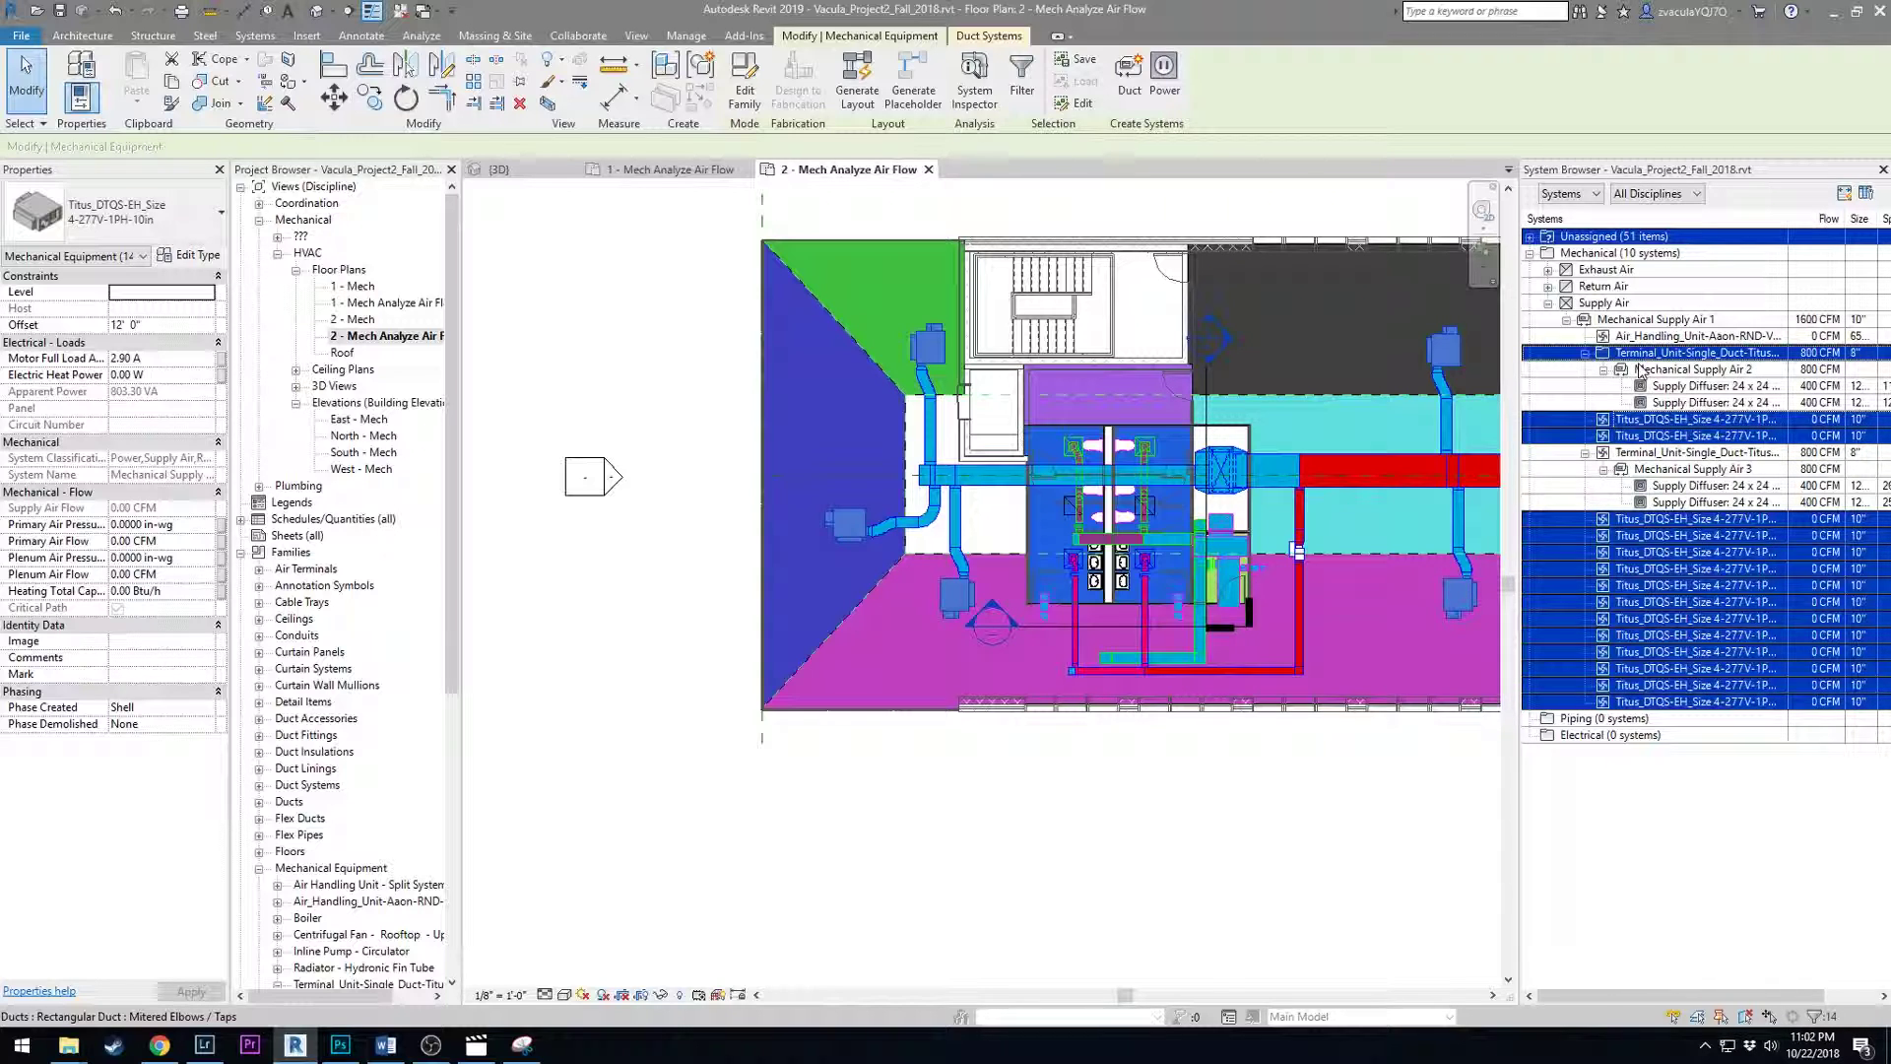
Enter 1200 as the selected terminals' Primary Air Flow.
left_click(188, 542)
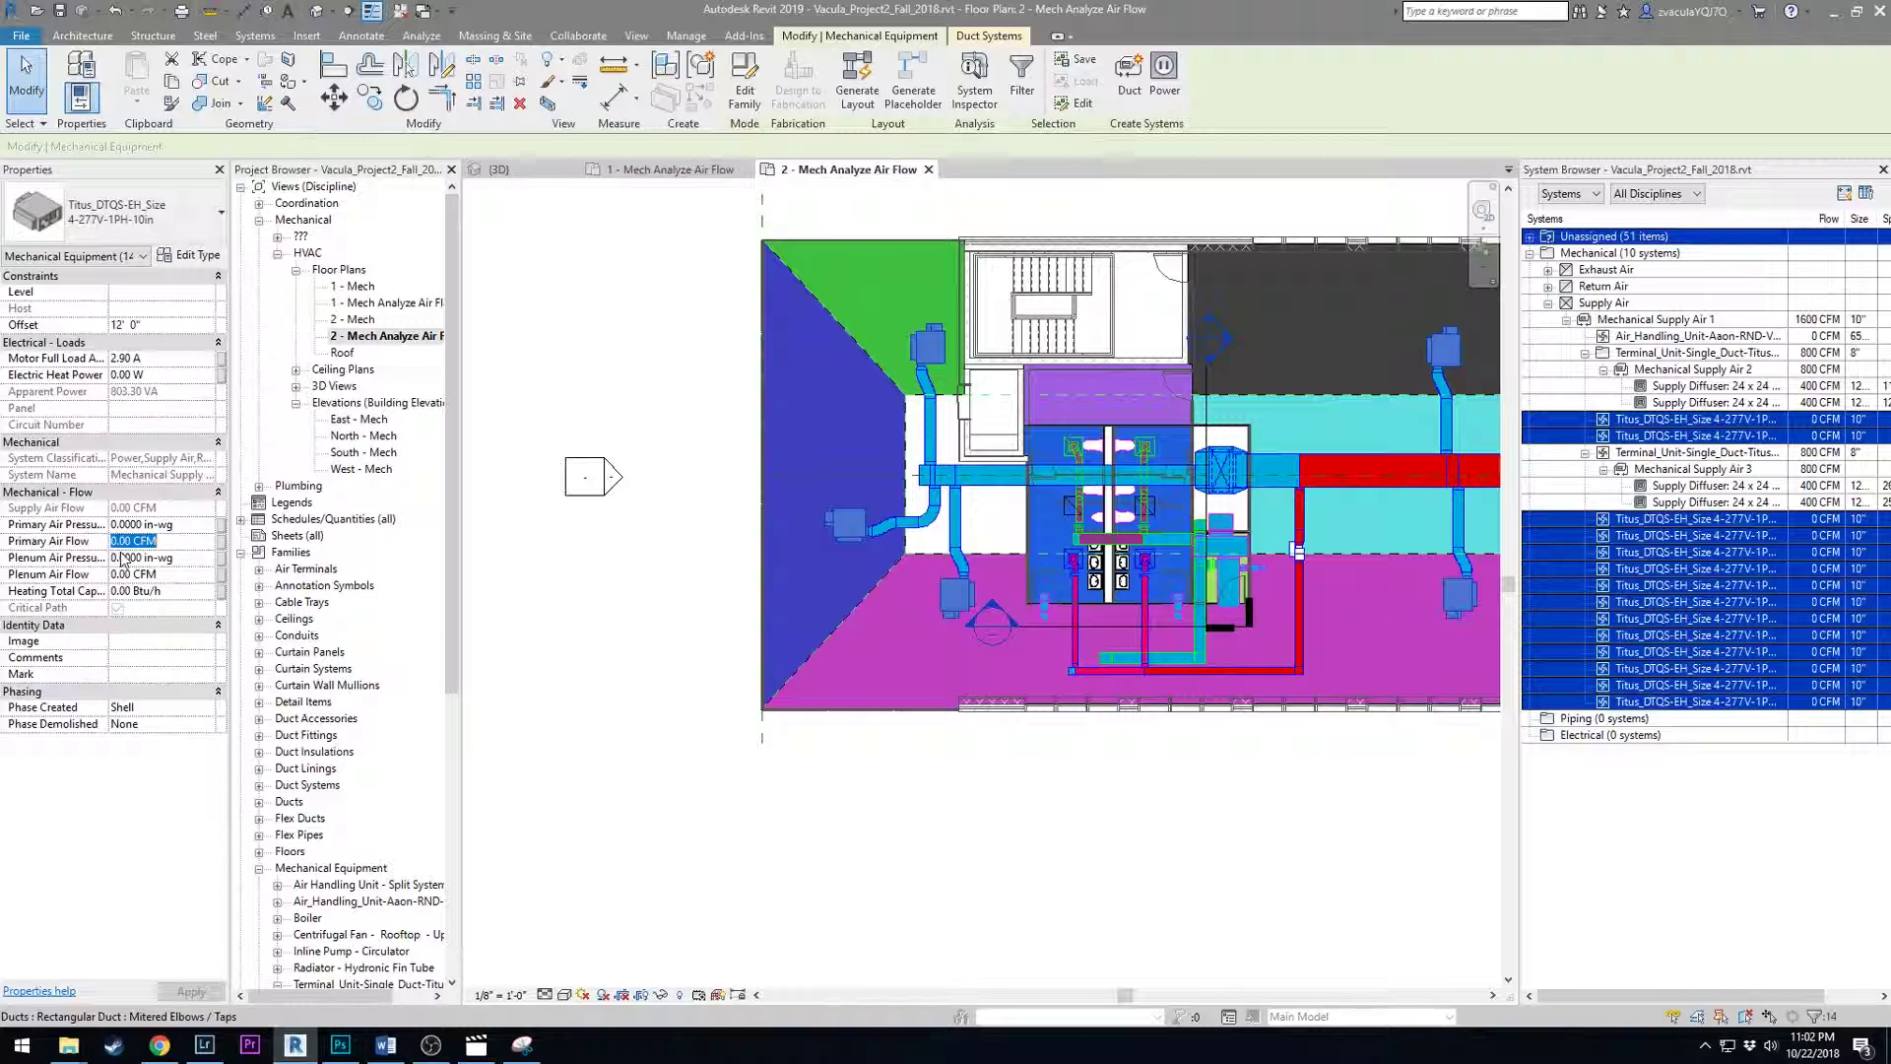
key("Return")
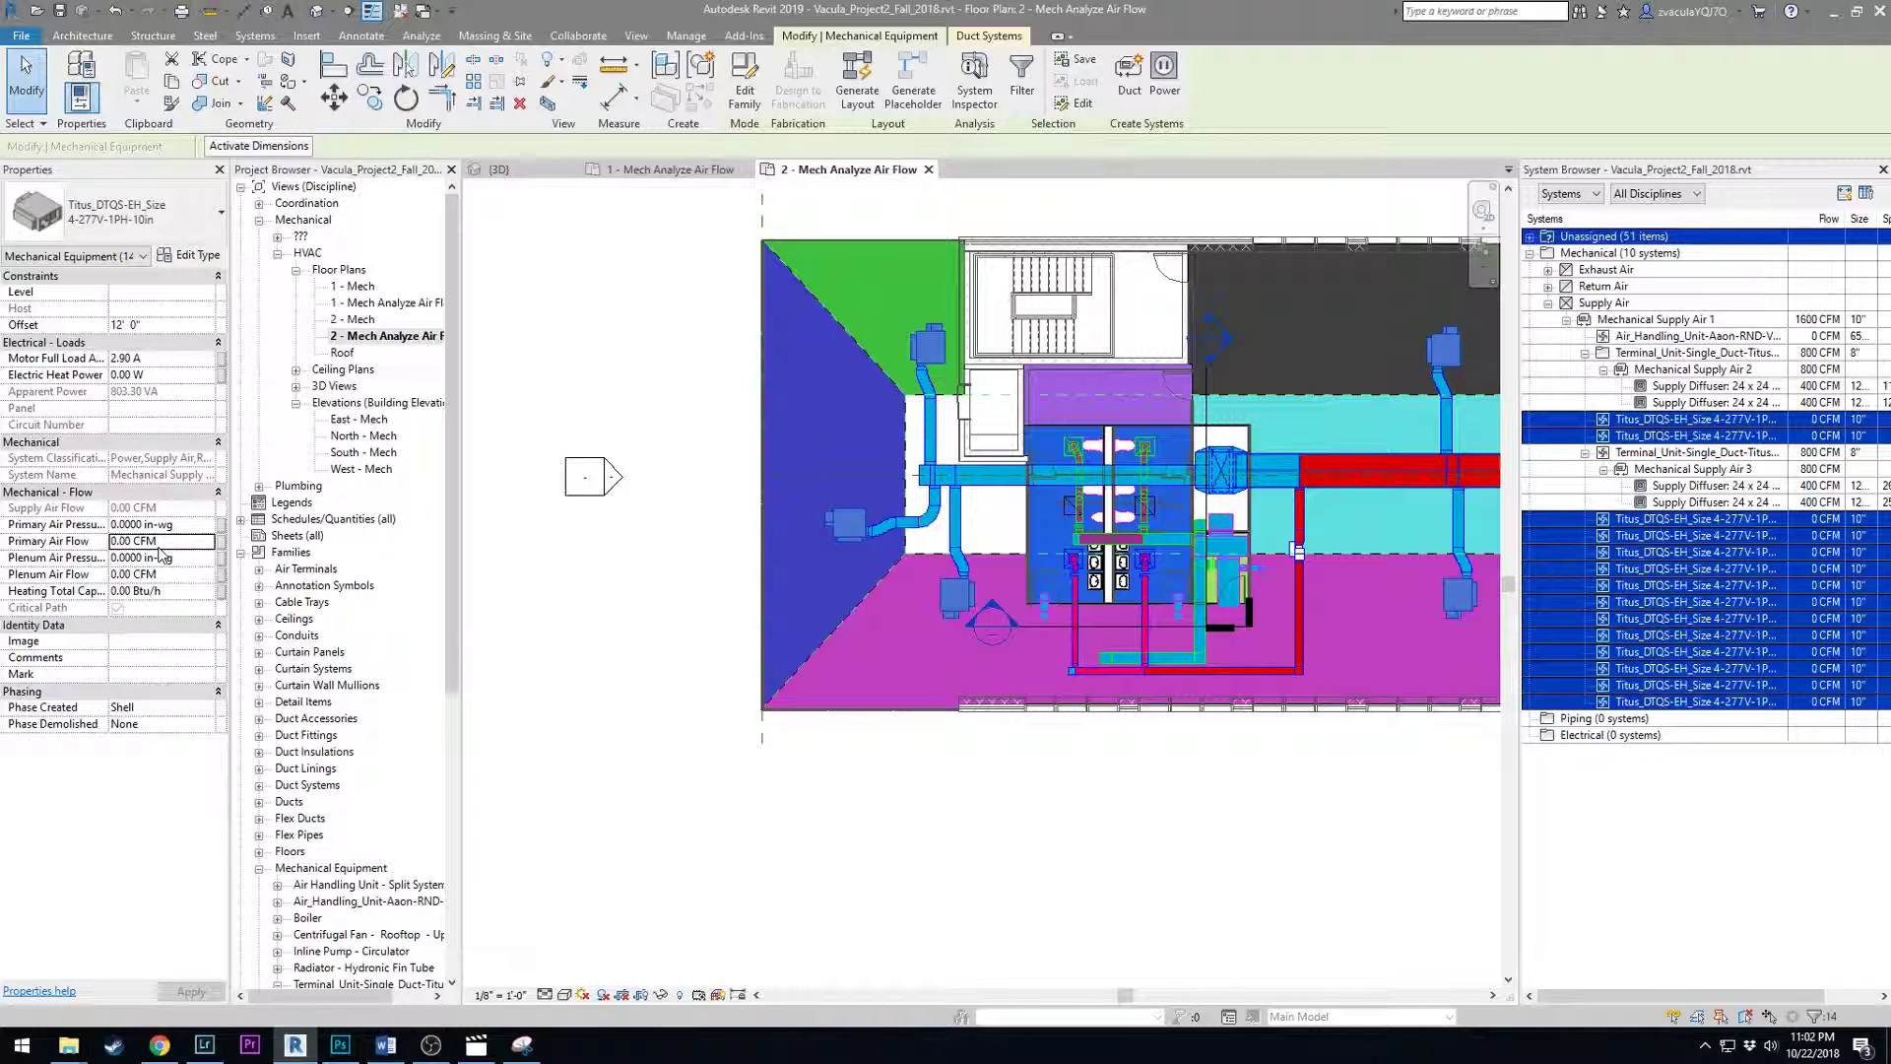
left_click(162, 543)
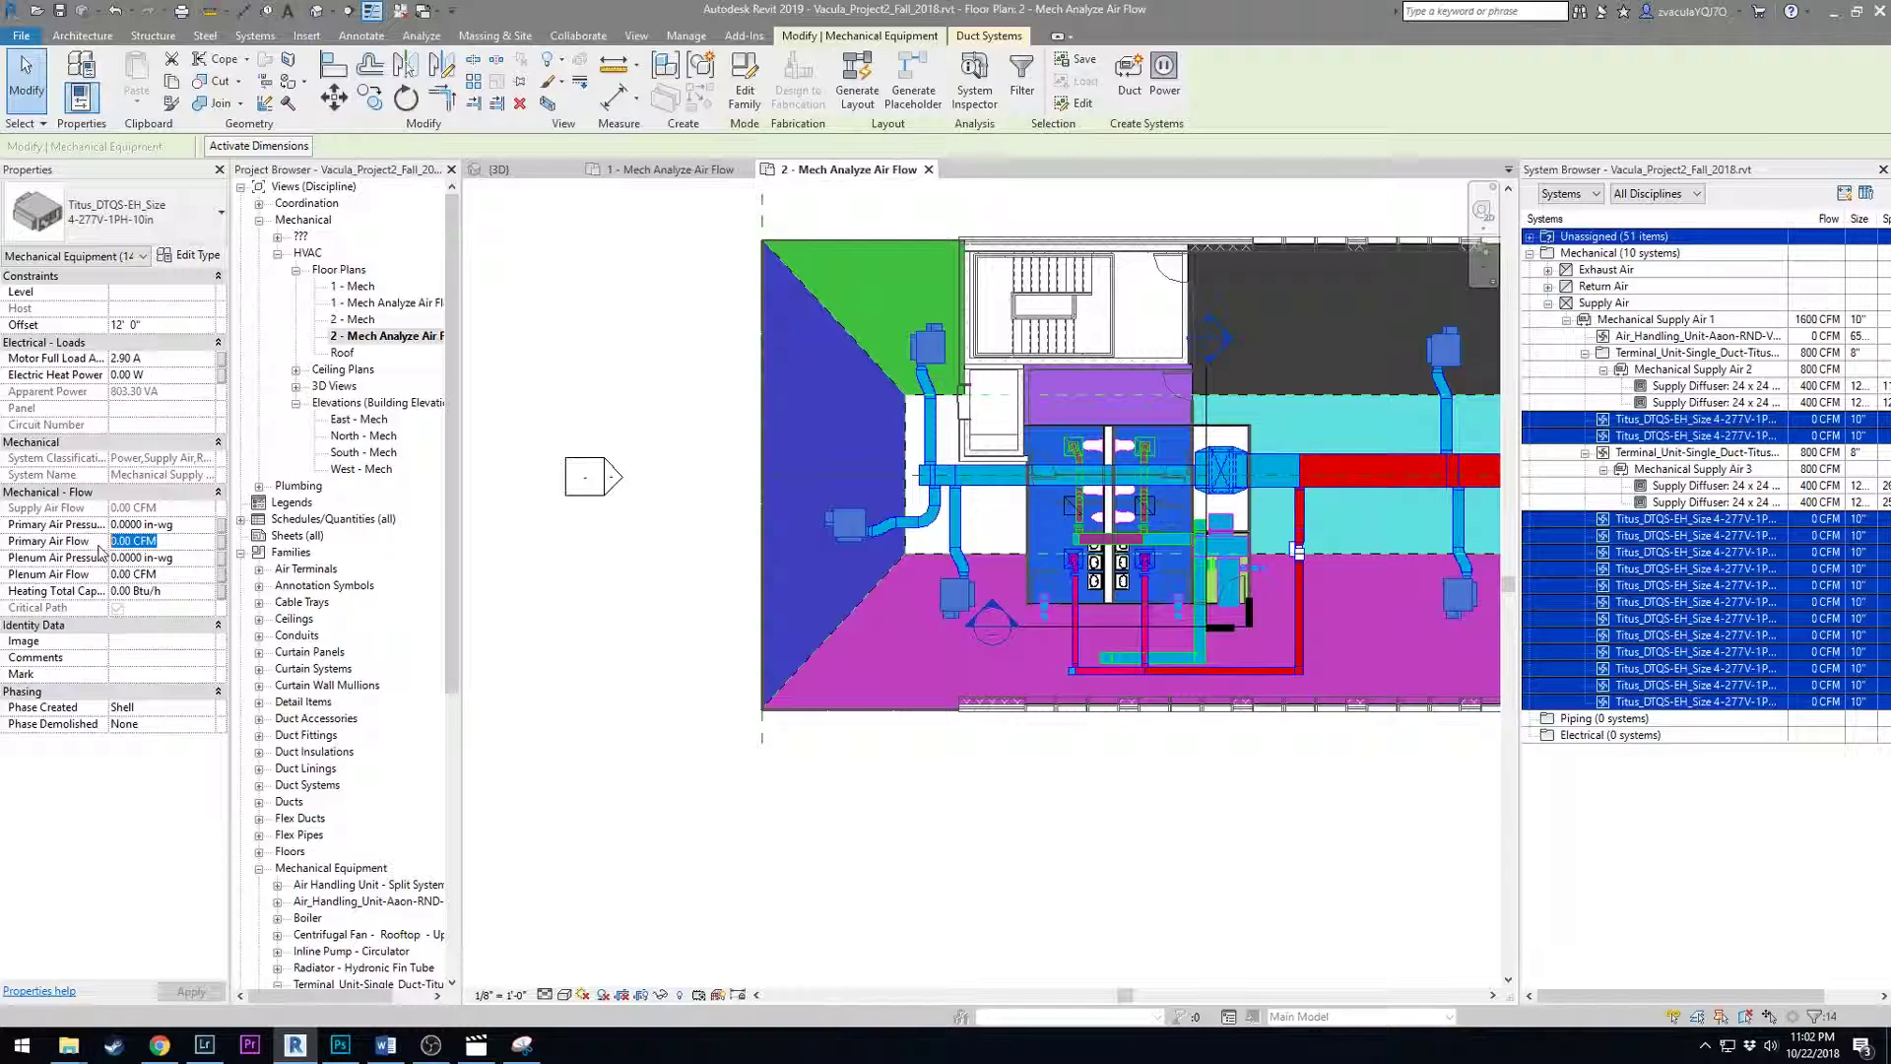
type("1200")
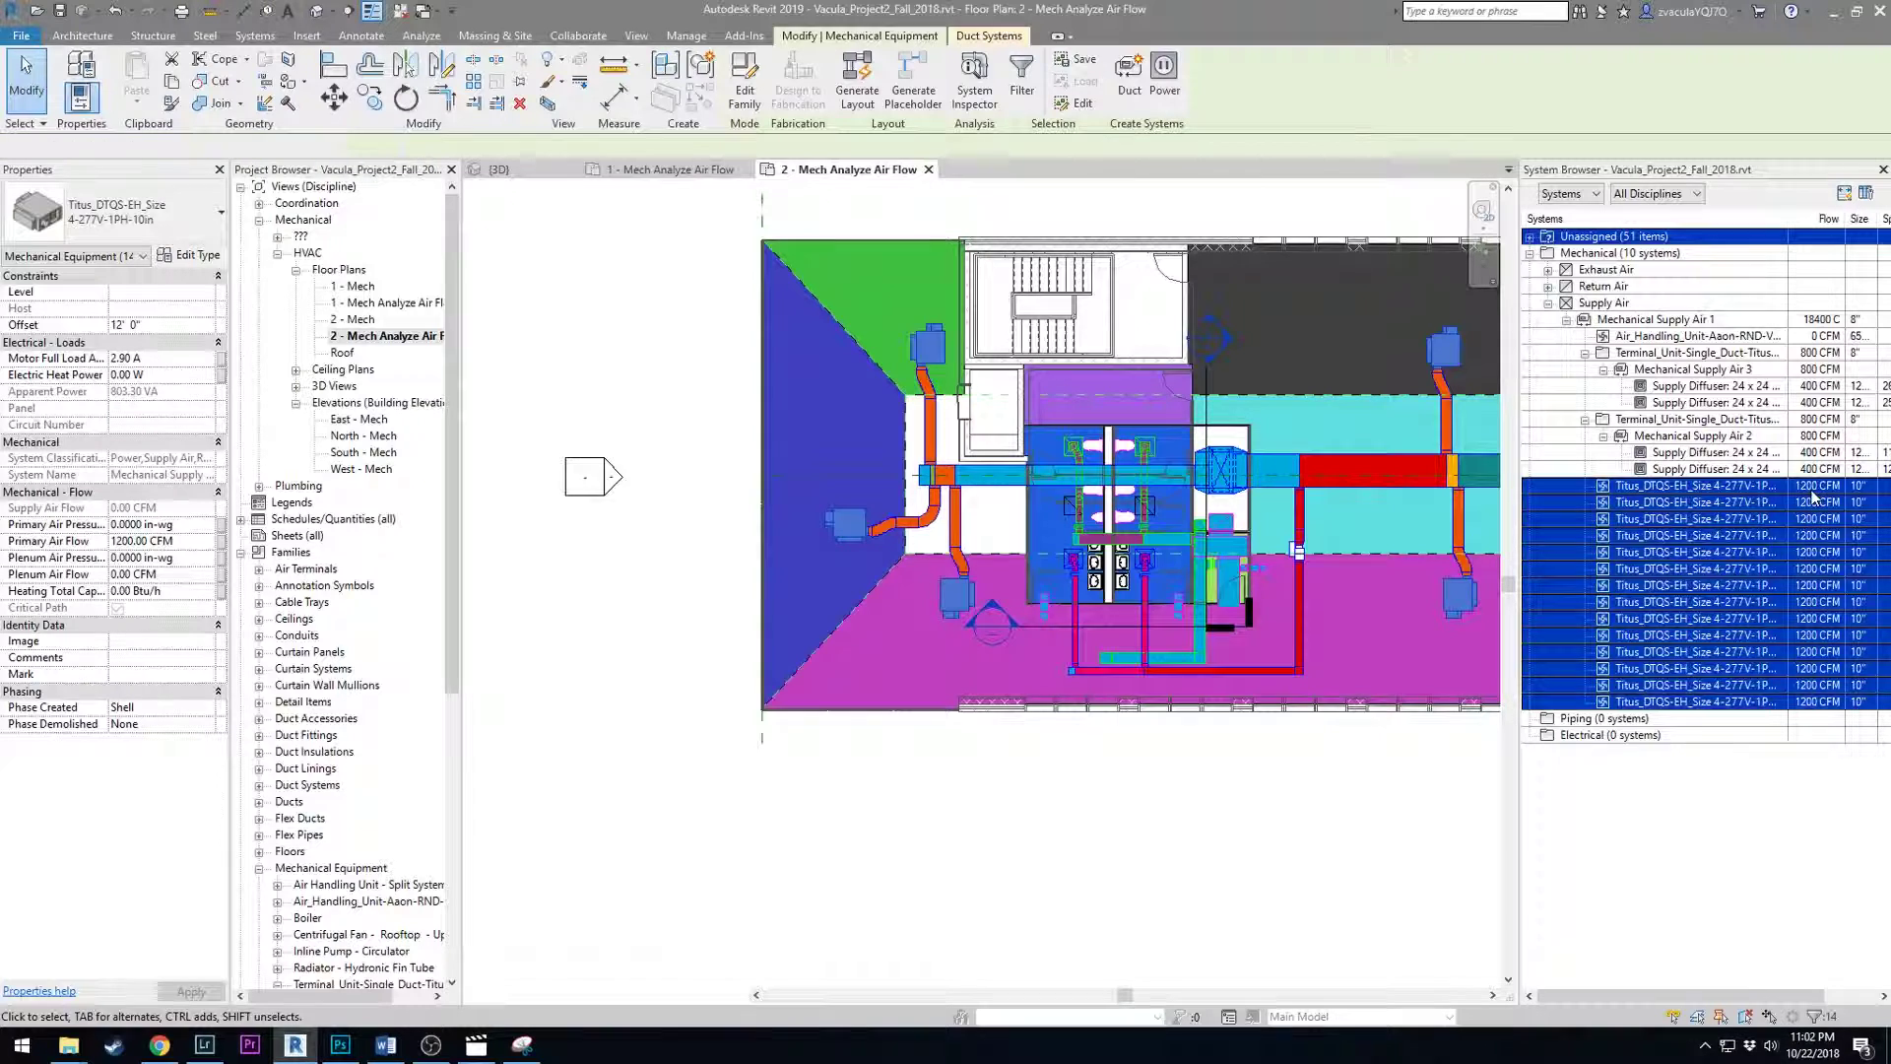
Check each Titus unit's 1200 CFM and the 18400 CFM Mechanical Supply Air 1 total in the System Browser.
left_click(1814, 501)
left_click(1813, 518)
left_click(1813, 535)
left_click(1814, 551)
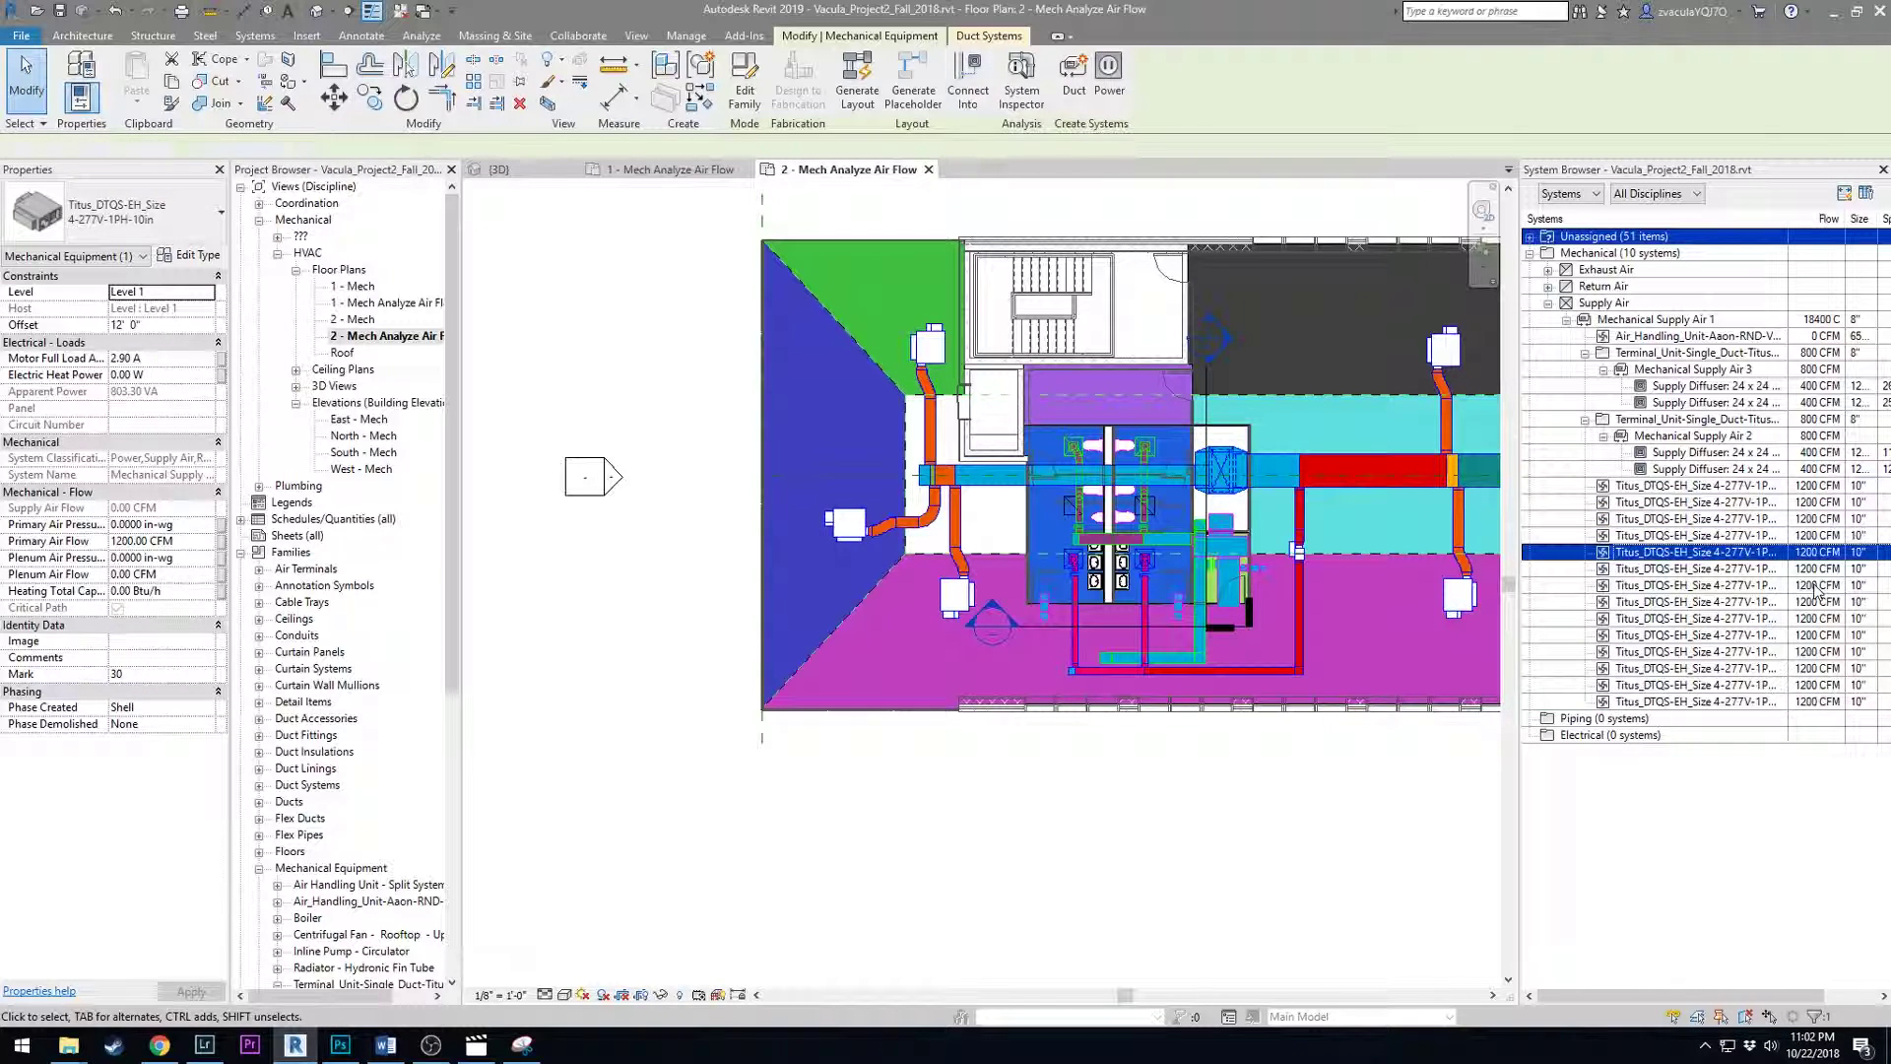
left_click(1813, 585)
left_click(1813, 634)
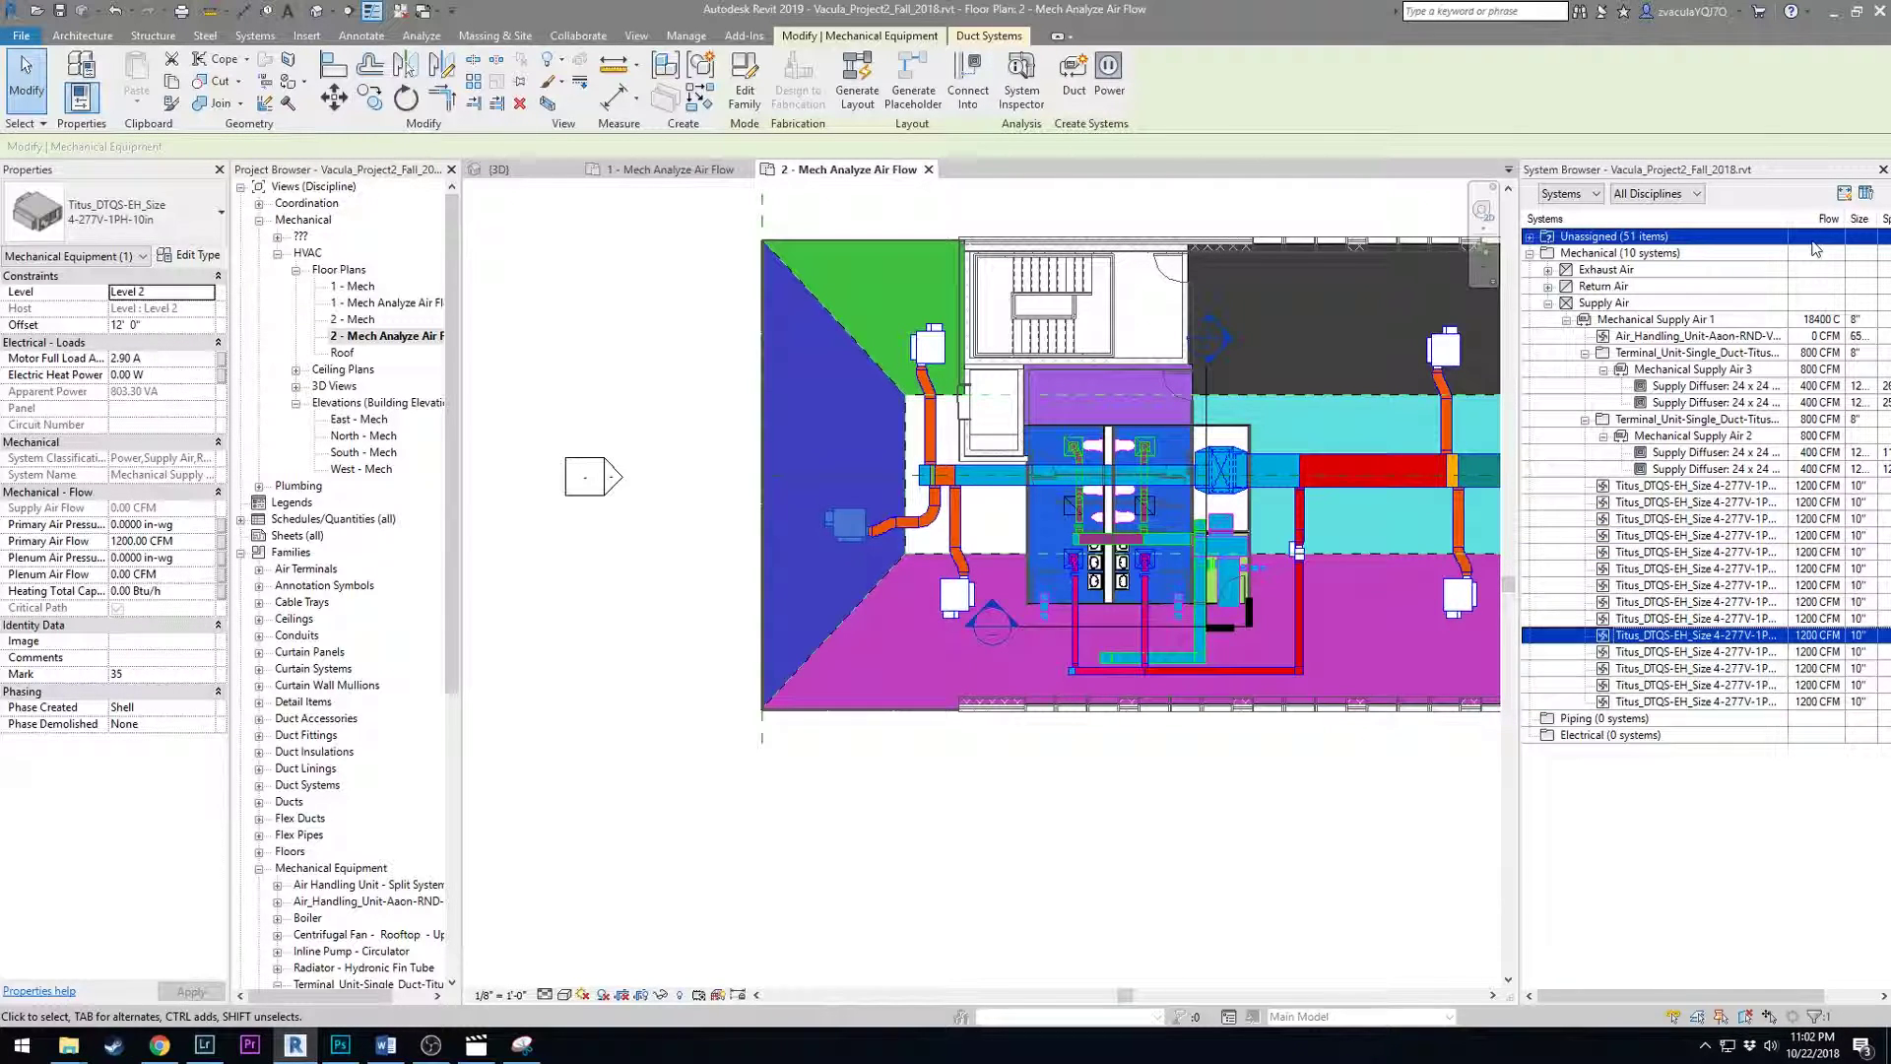
left_click(1817, 287)
left_click(1818, 321)
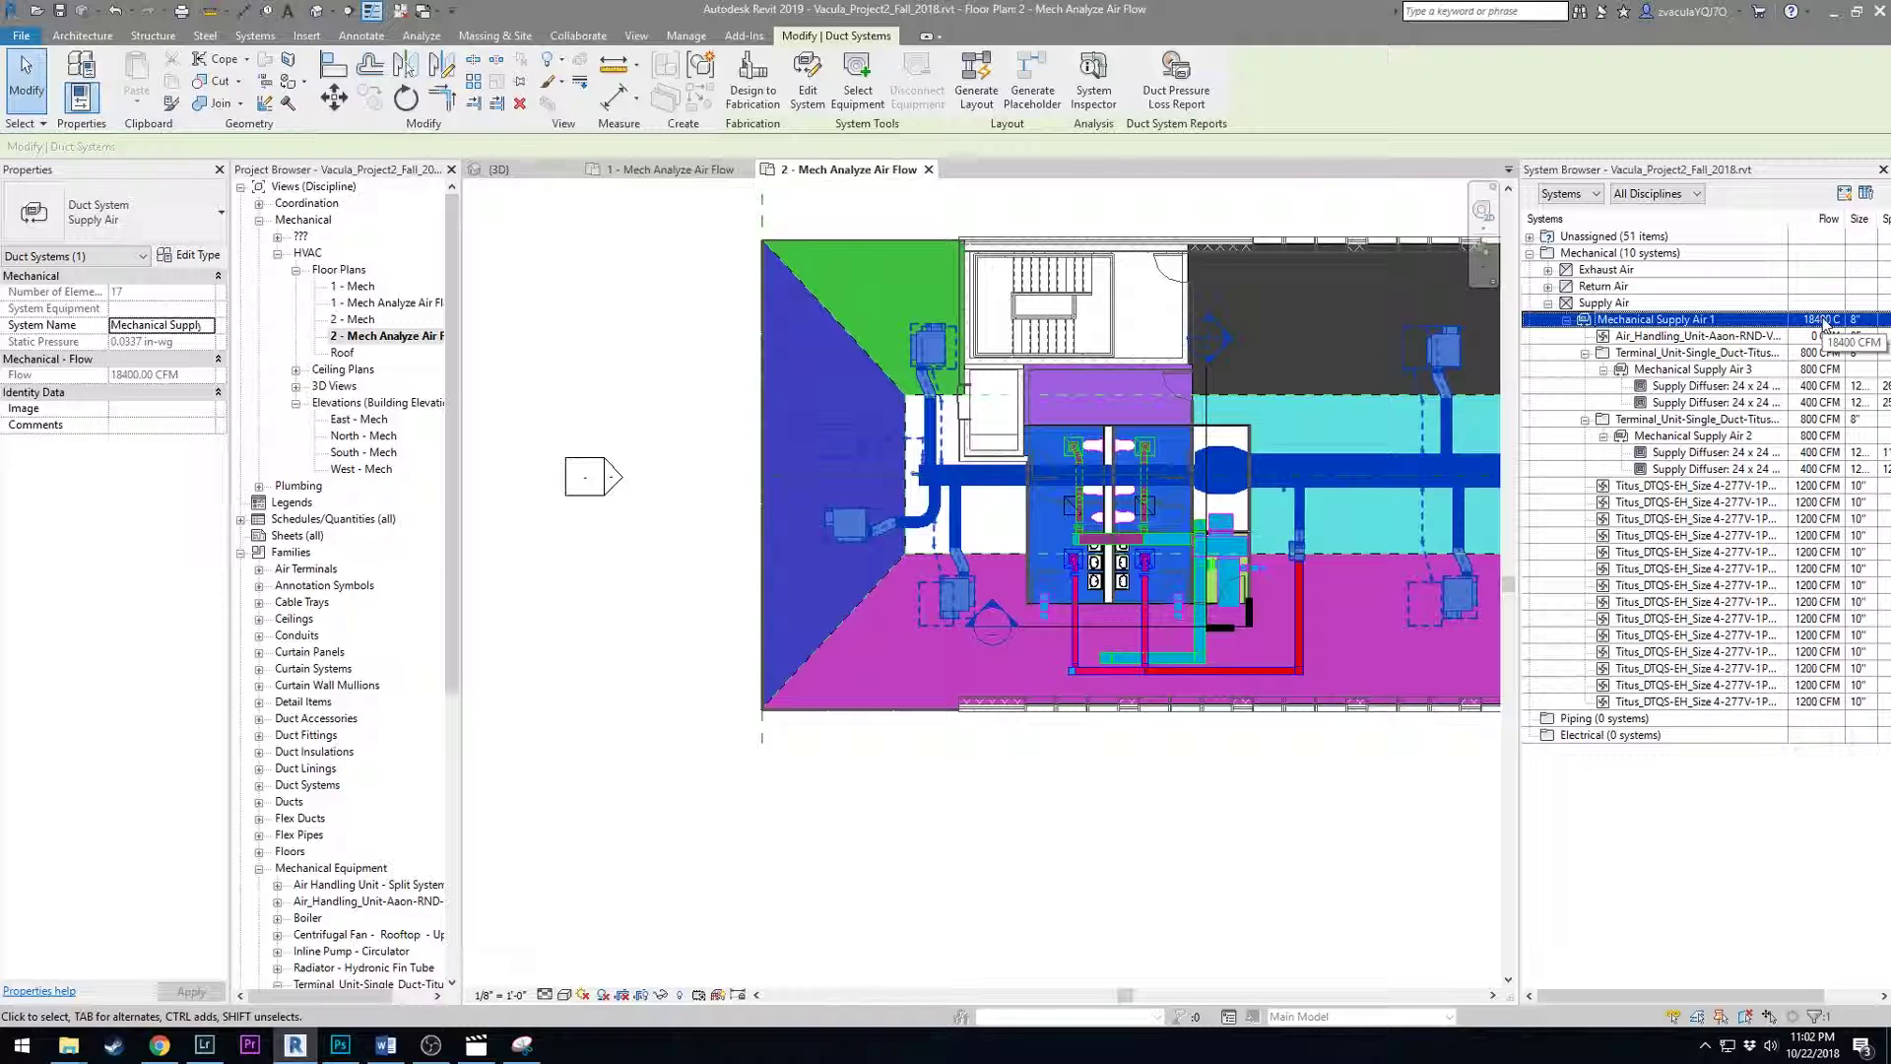
left_click(1823, 337)
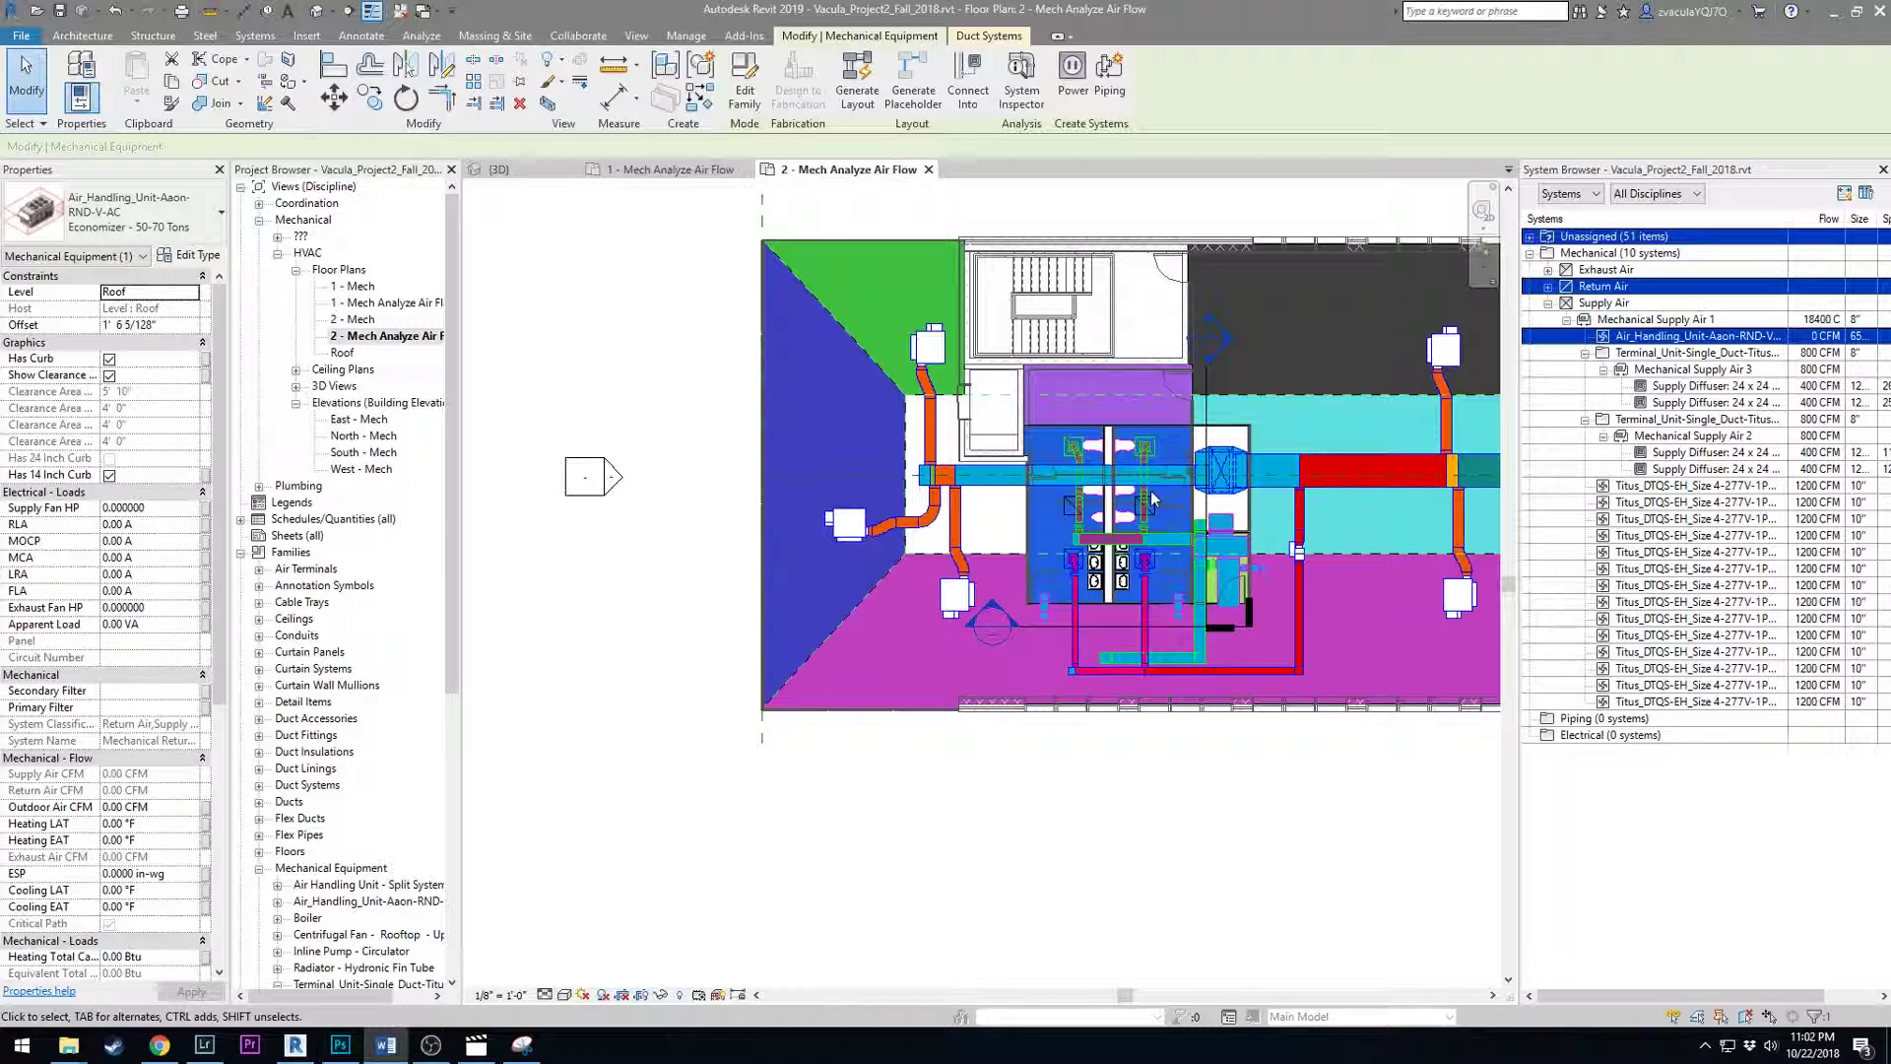
Inspect the Titus terminal units in the plan, including the single-duct DESV unit.
left_click(923, 340)
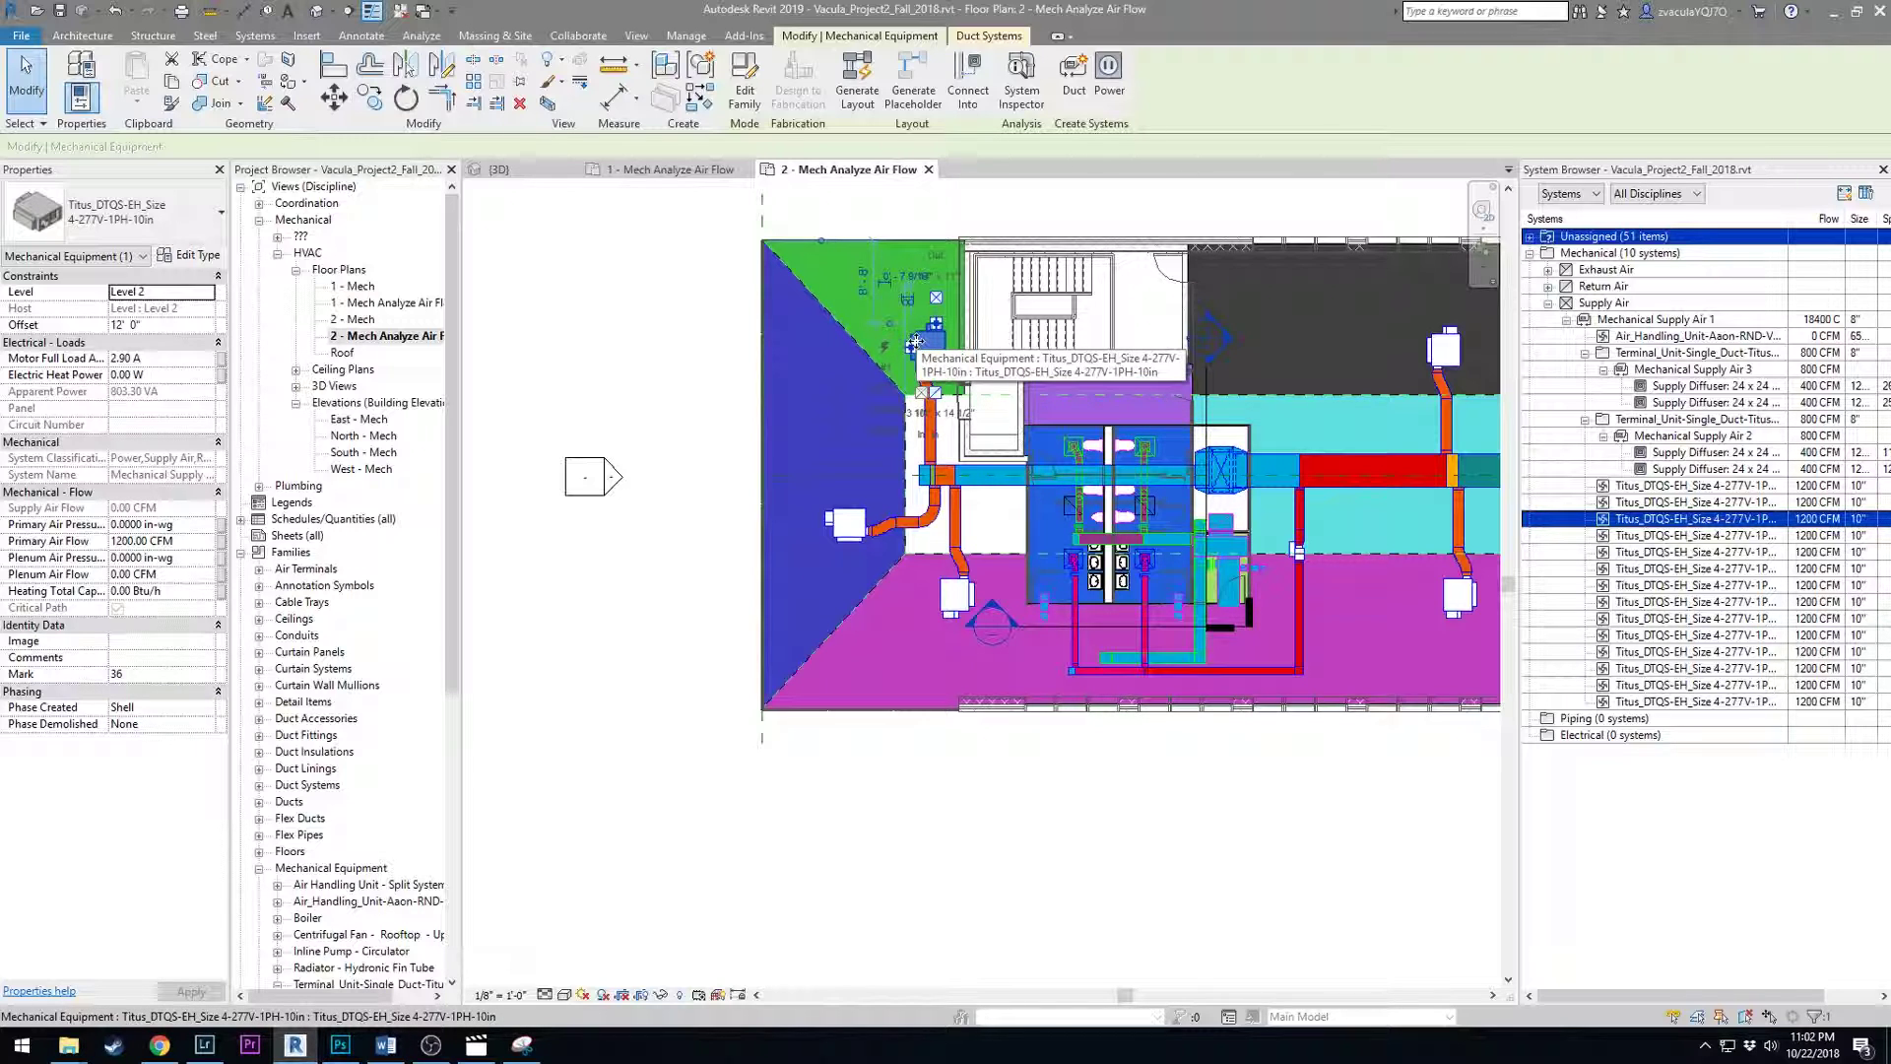
left_click(1293, 540)
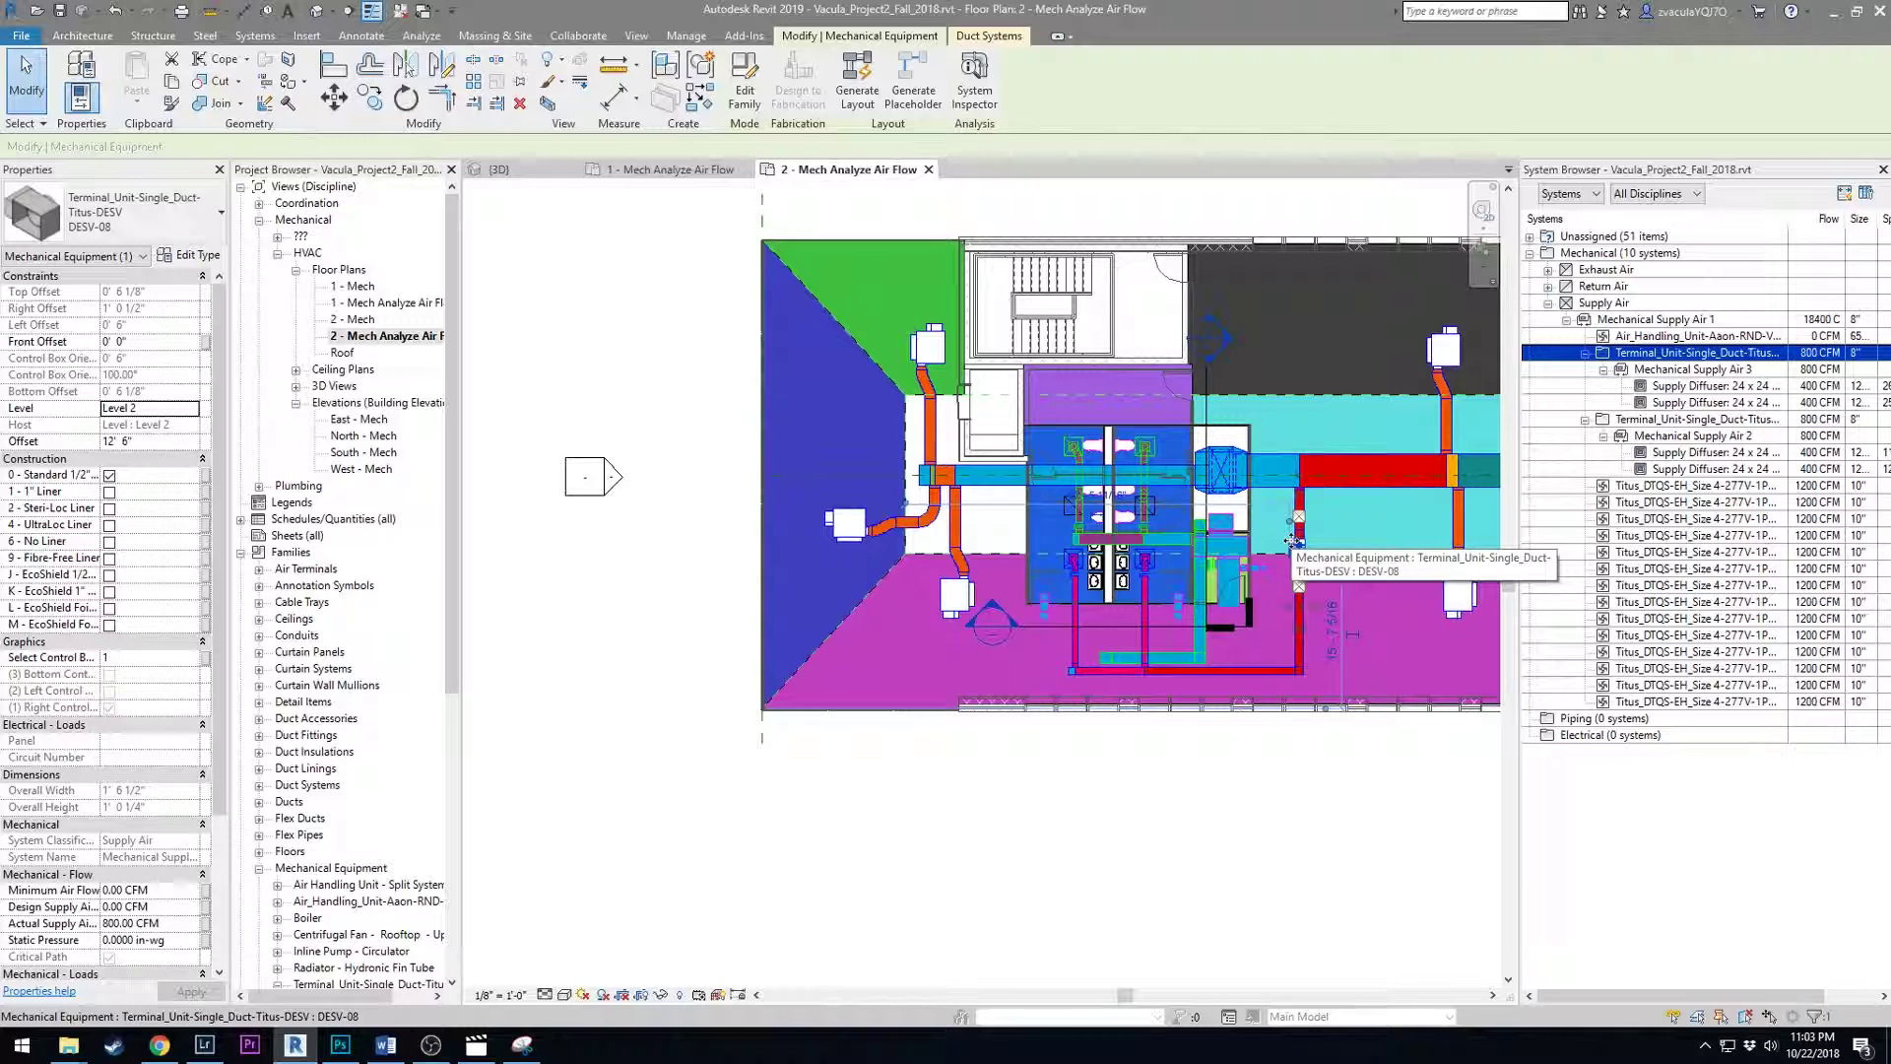
left_click(921, 344)
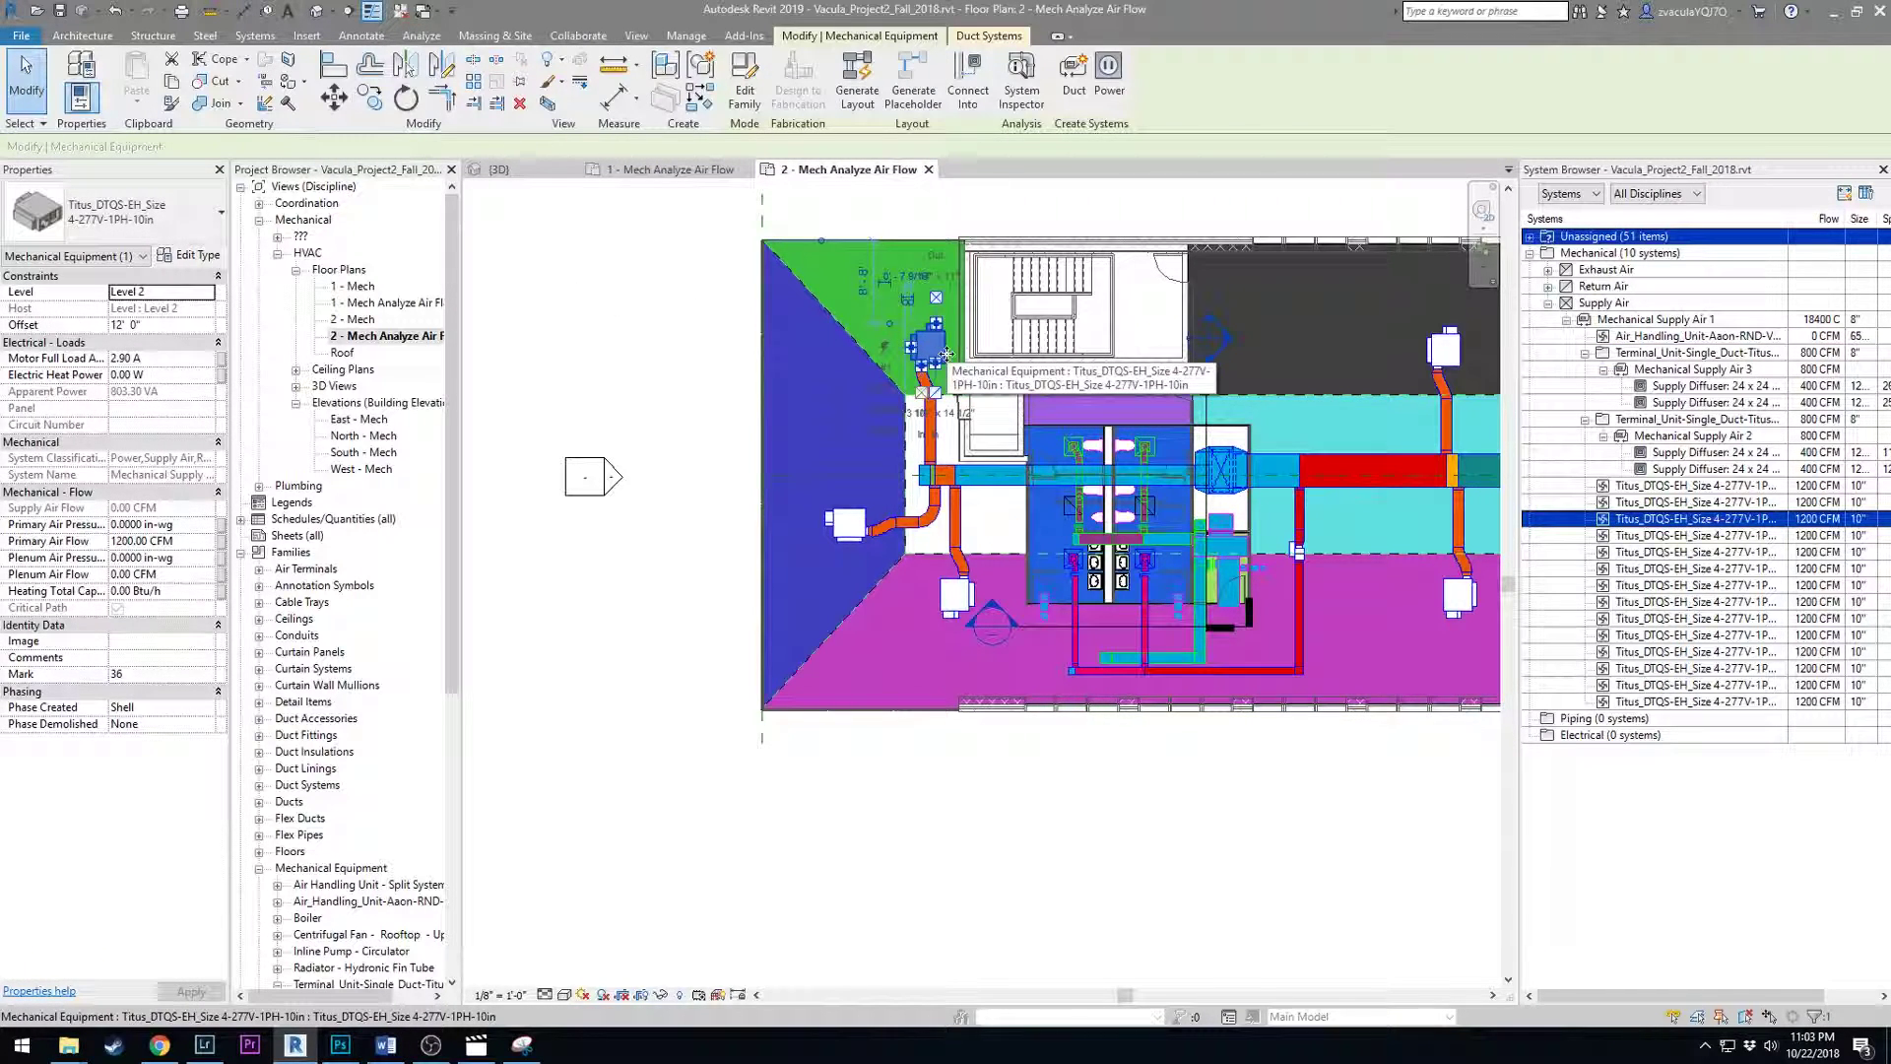
In the Titus DTQS-EH family, link the rectangular outlet connector to the round inlet.
left_click(746, 81)
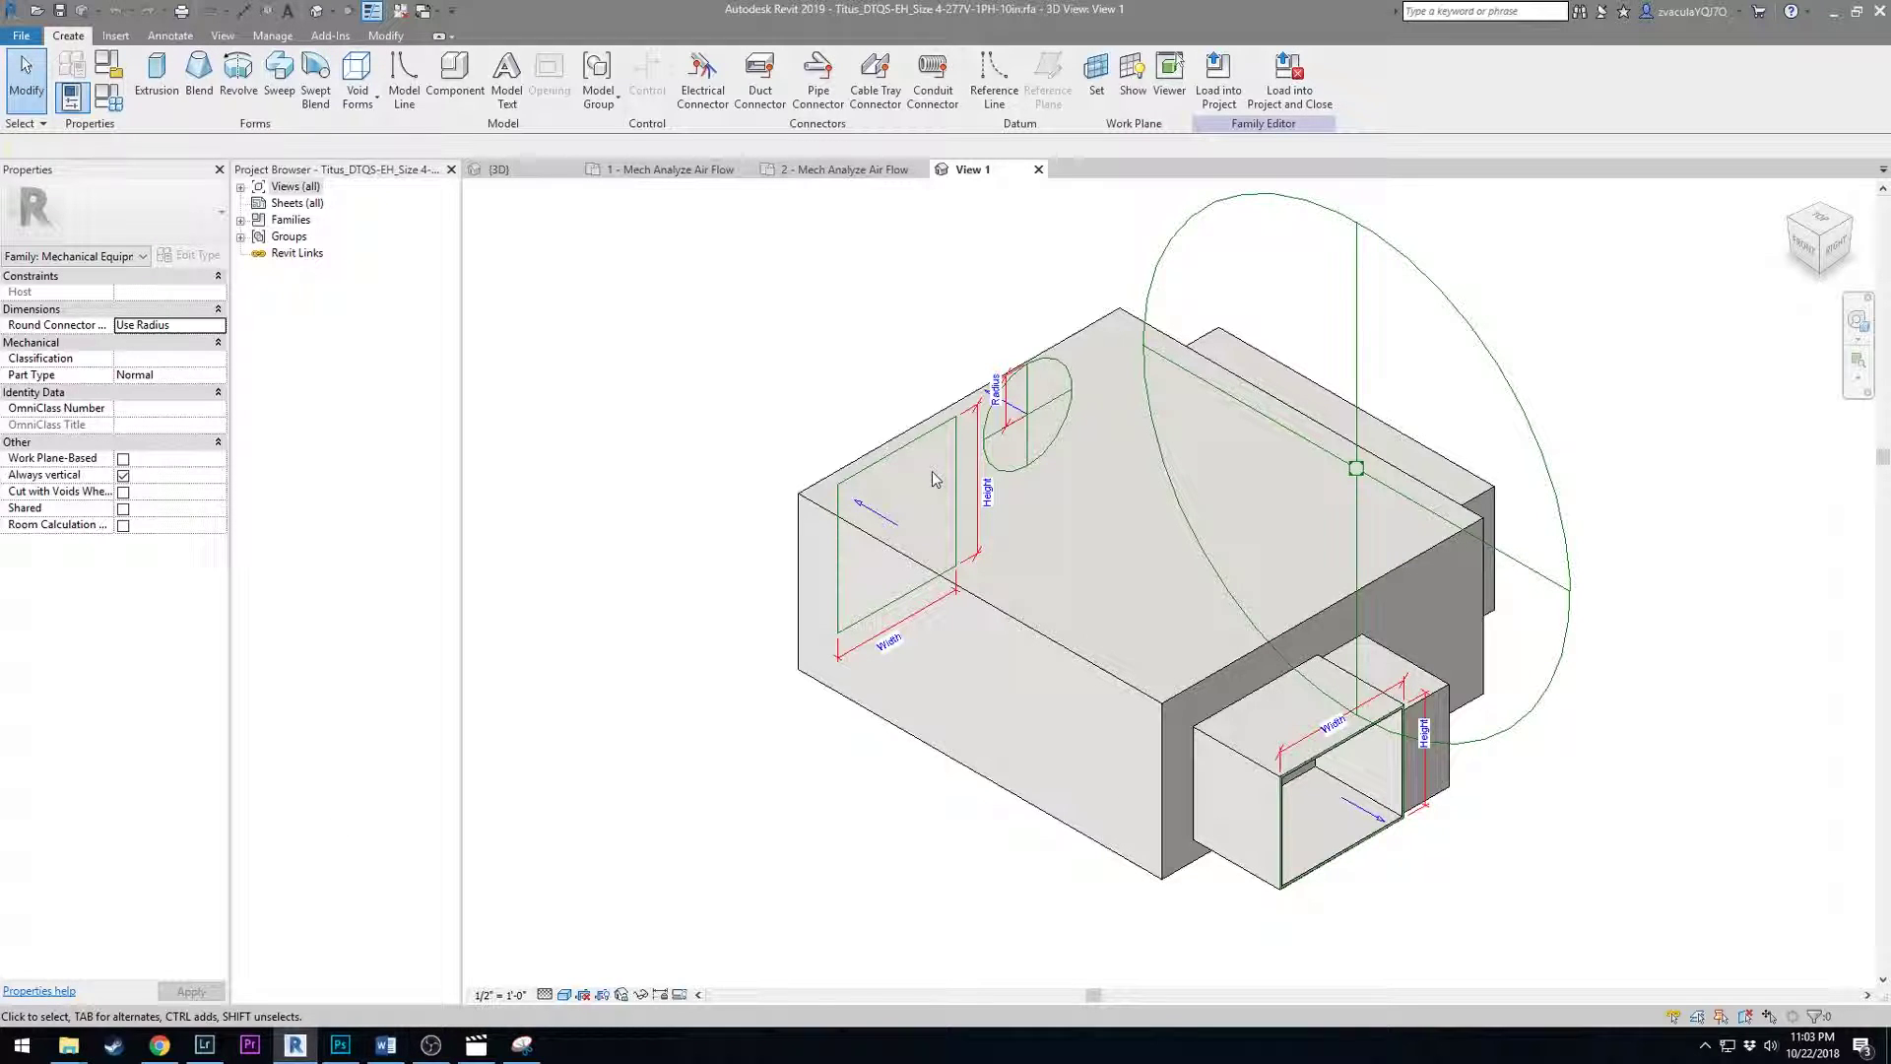
left_click(1348, 754)
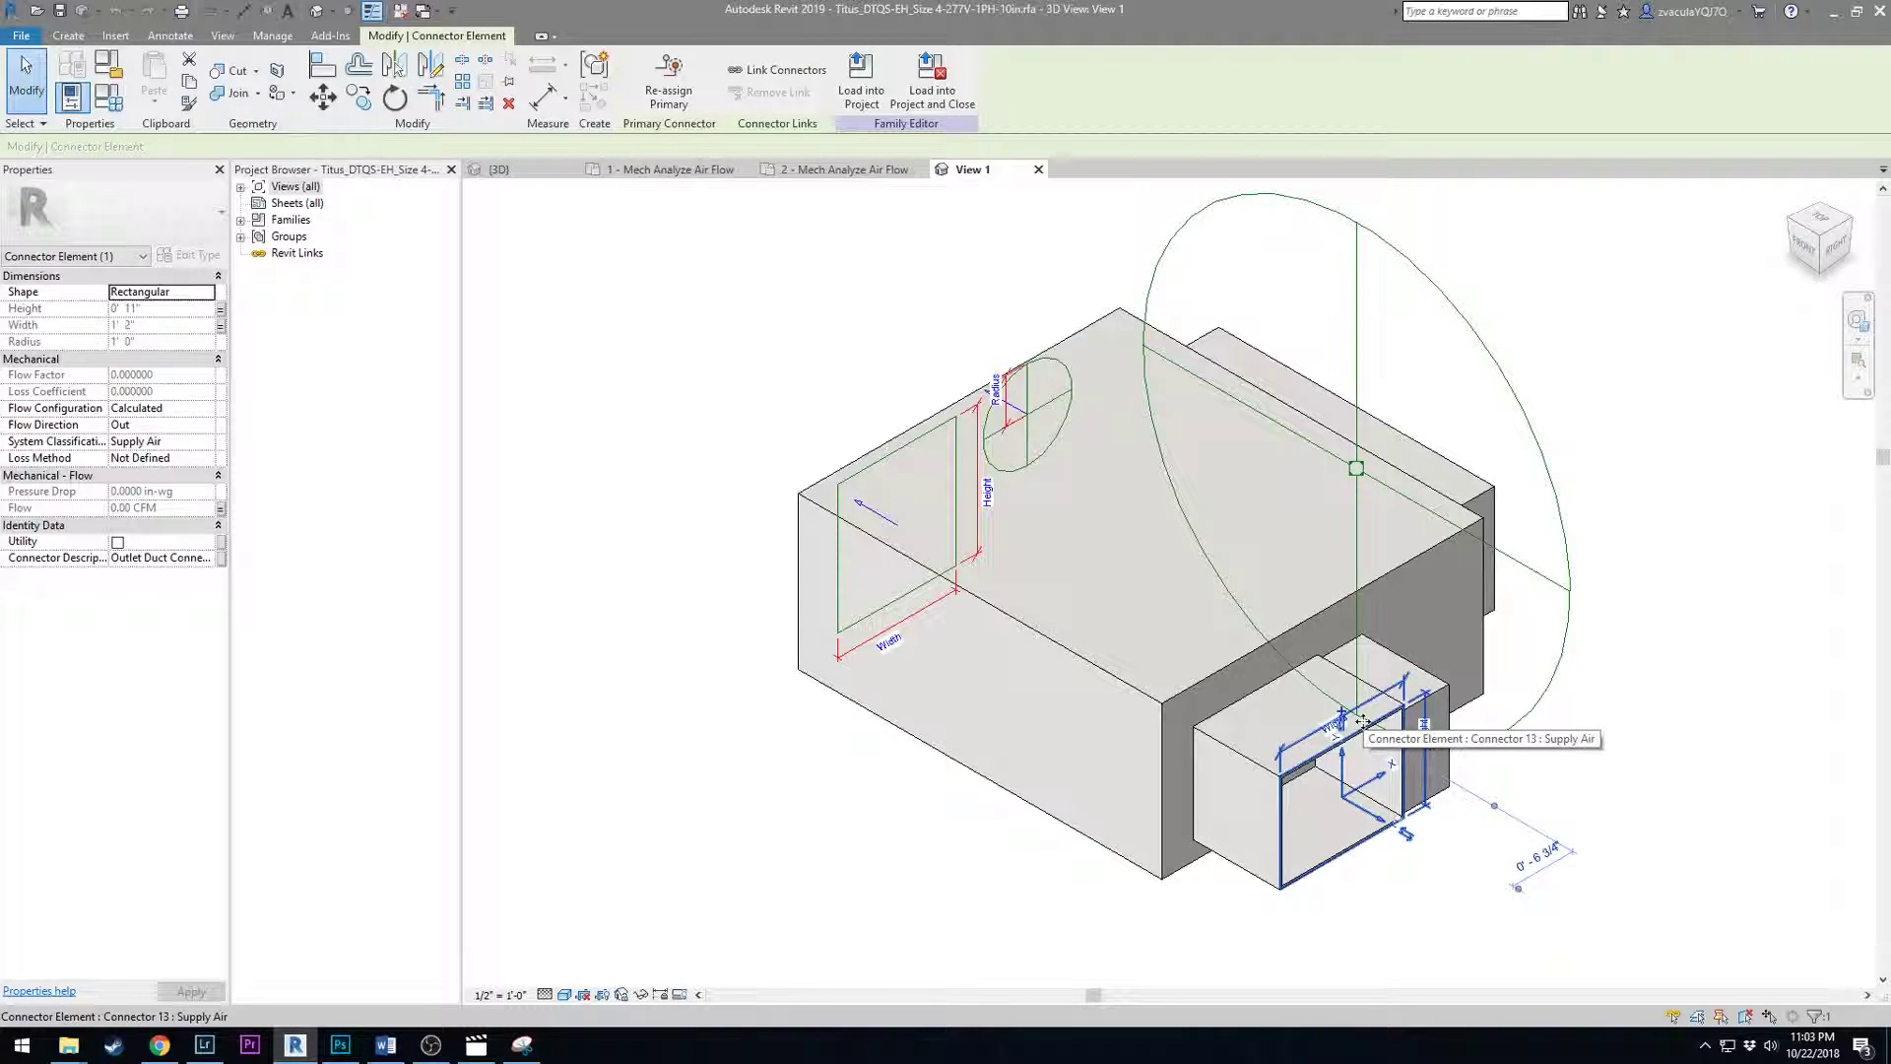
left_click(765, 71)
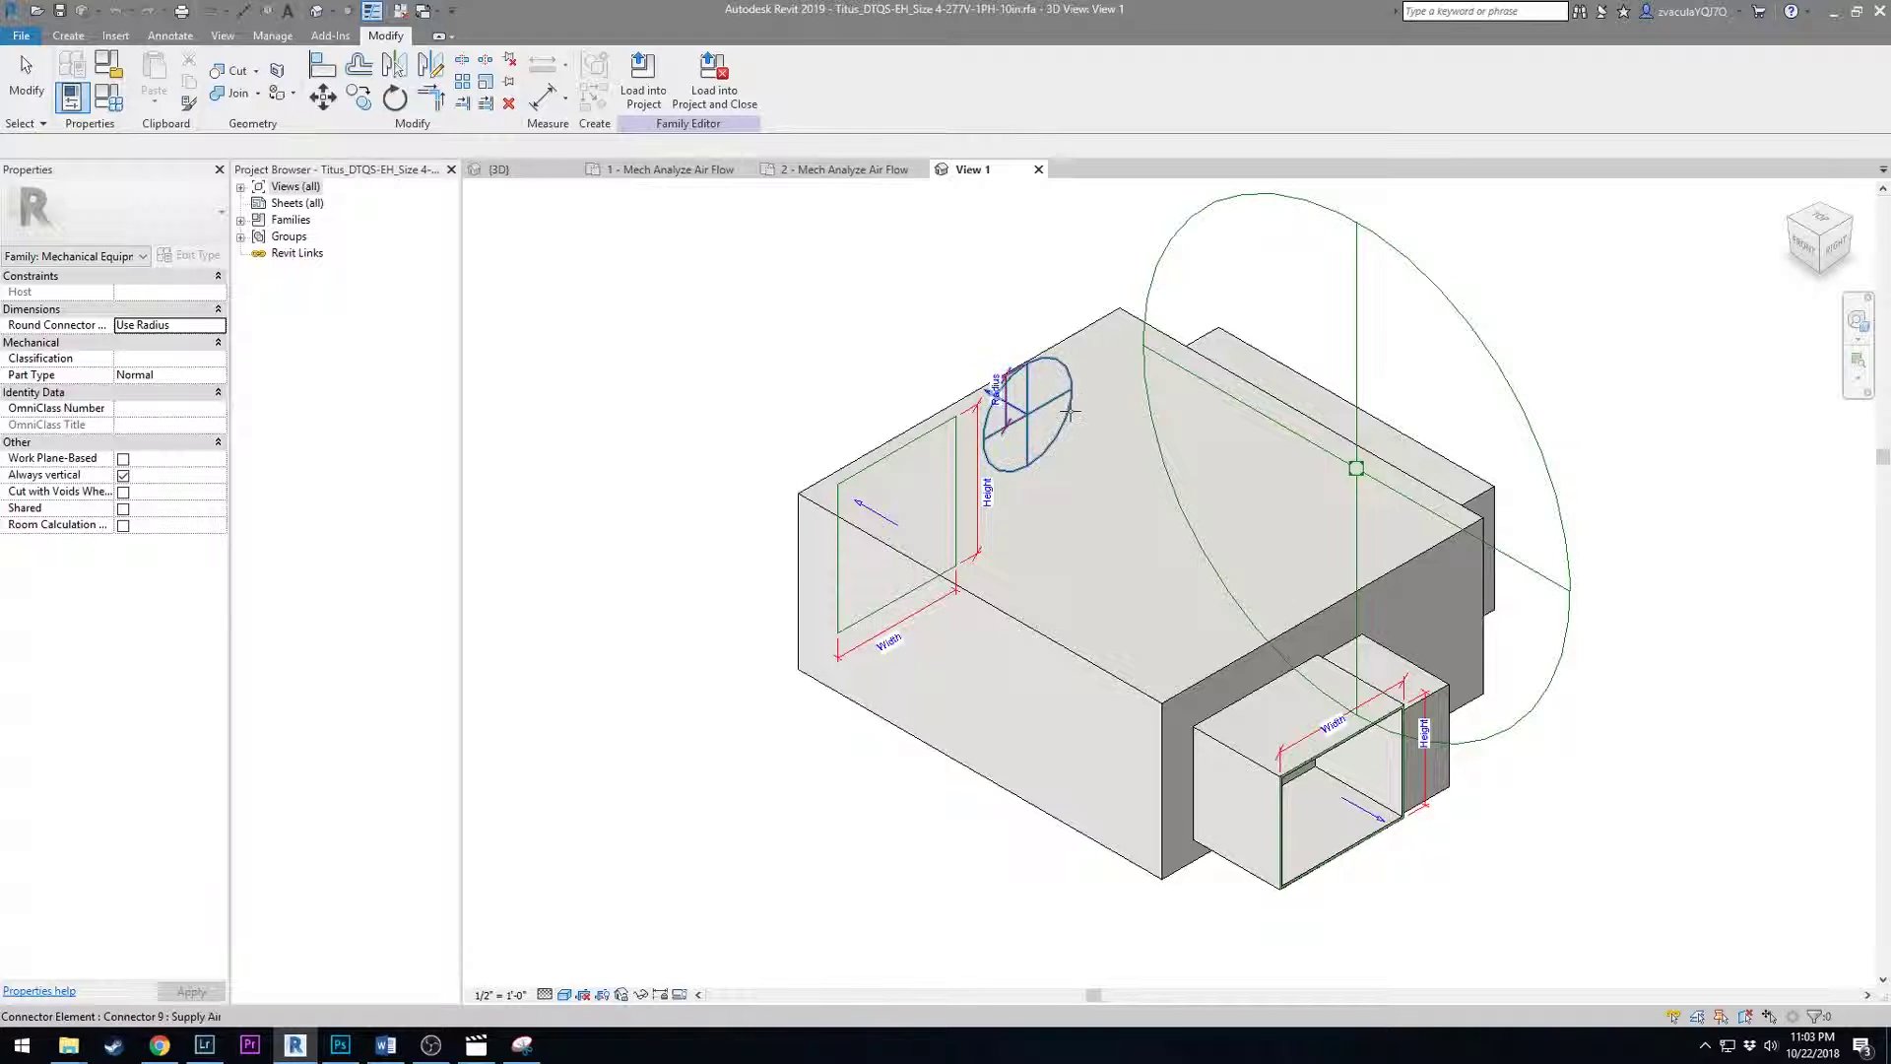
key("Escape")
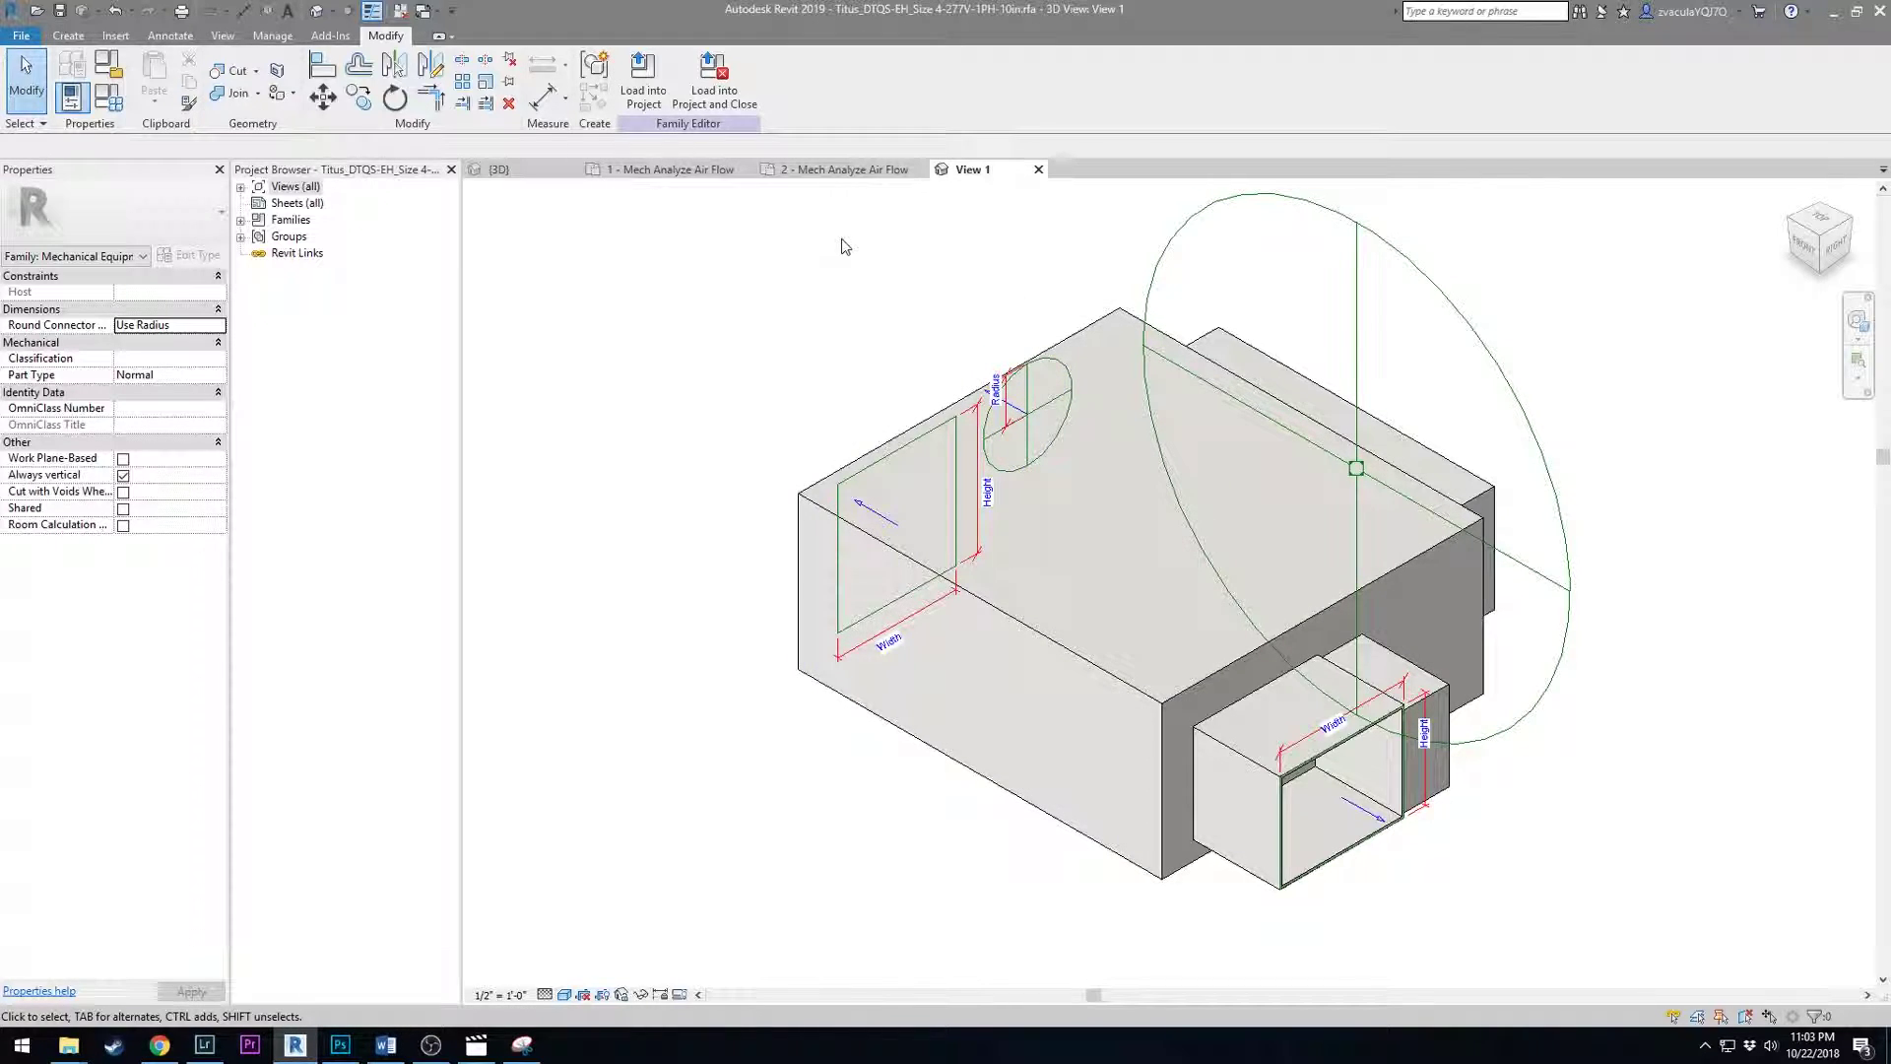
middle_click_drag(761, 352, 1070, 295, "shift")
left_click(849, 626)
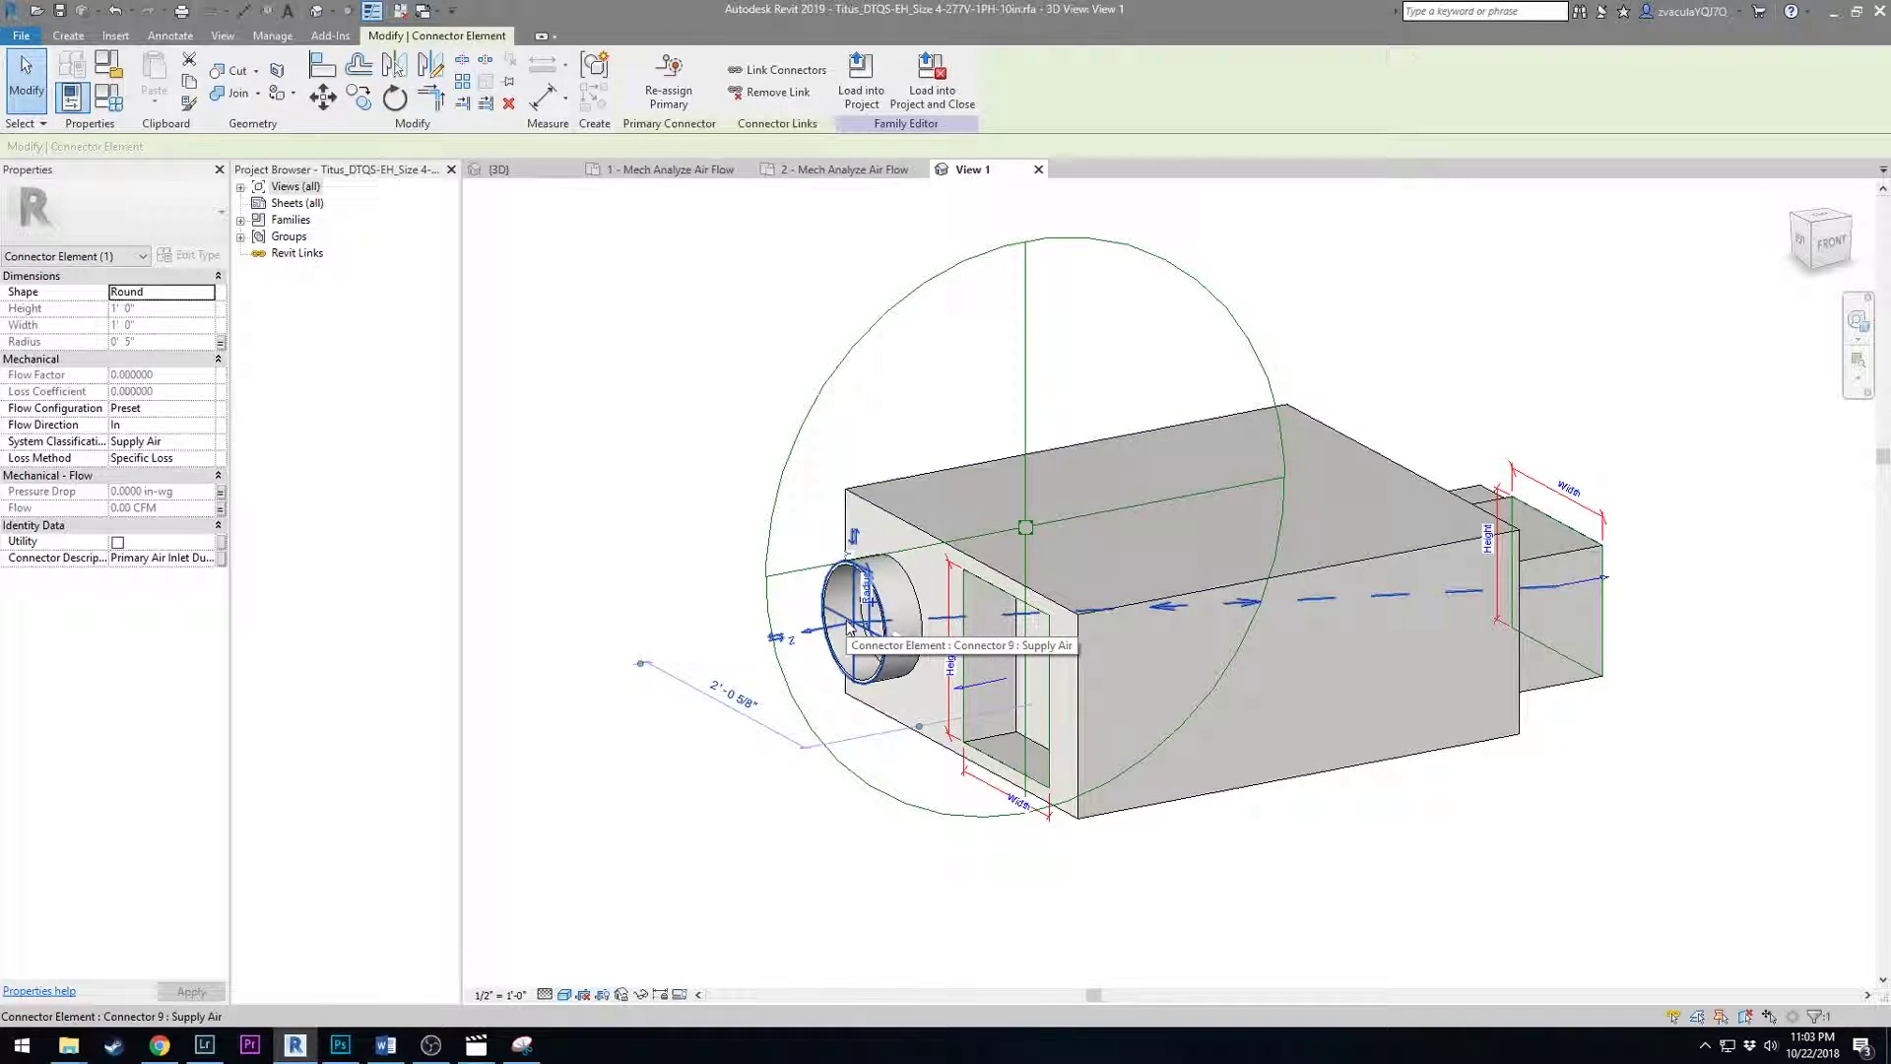
middle_click_drag(1654, 426, 1438, 551, "shift")
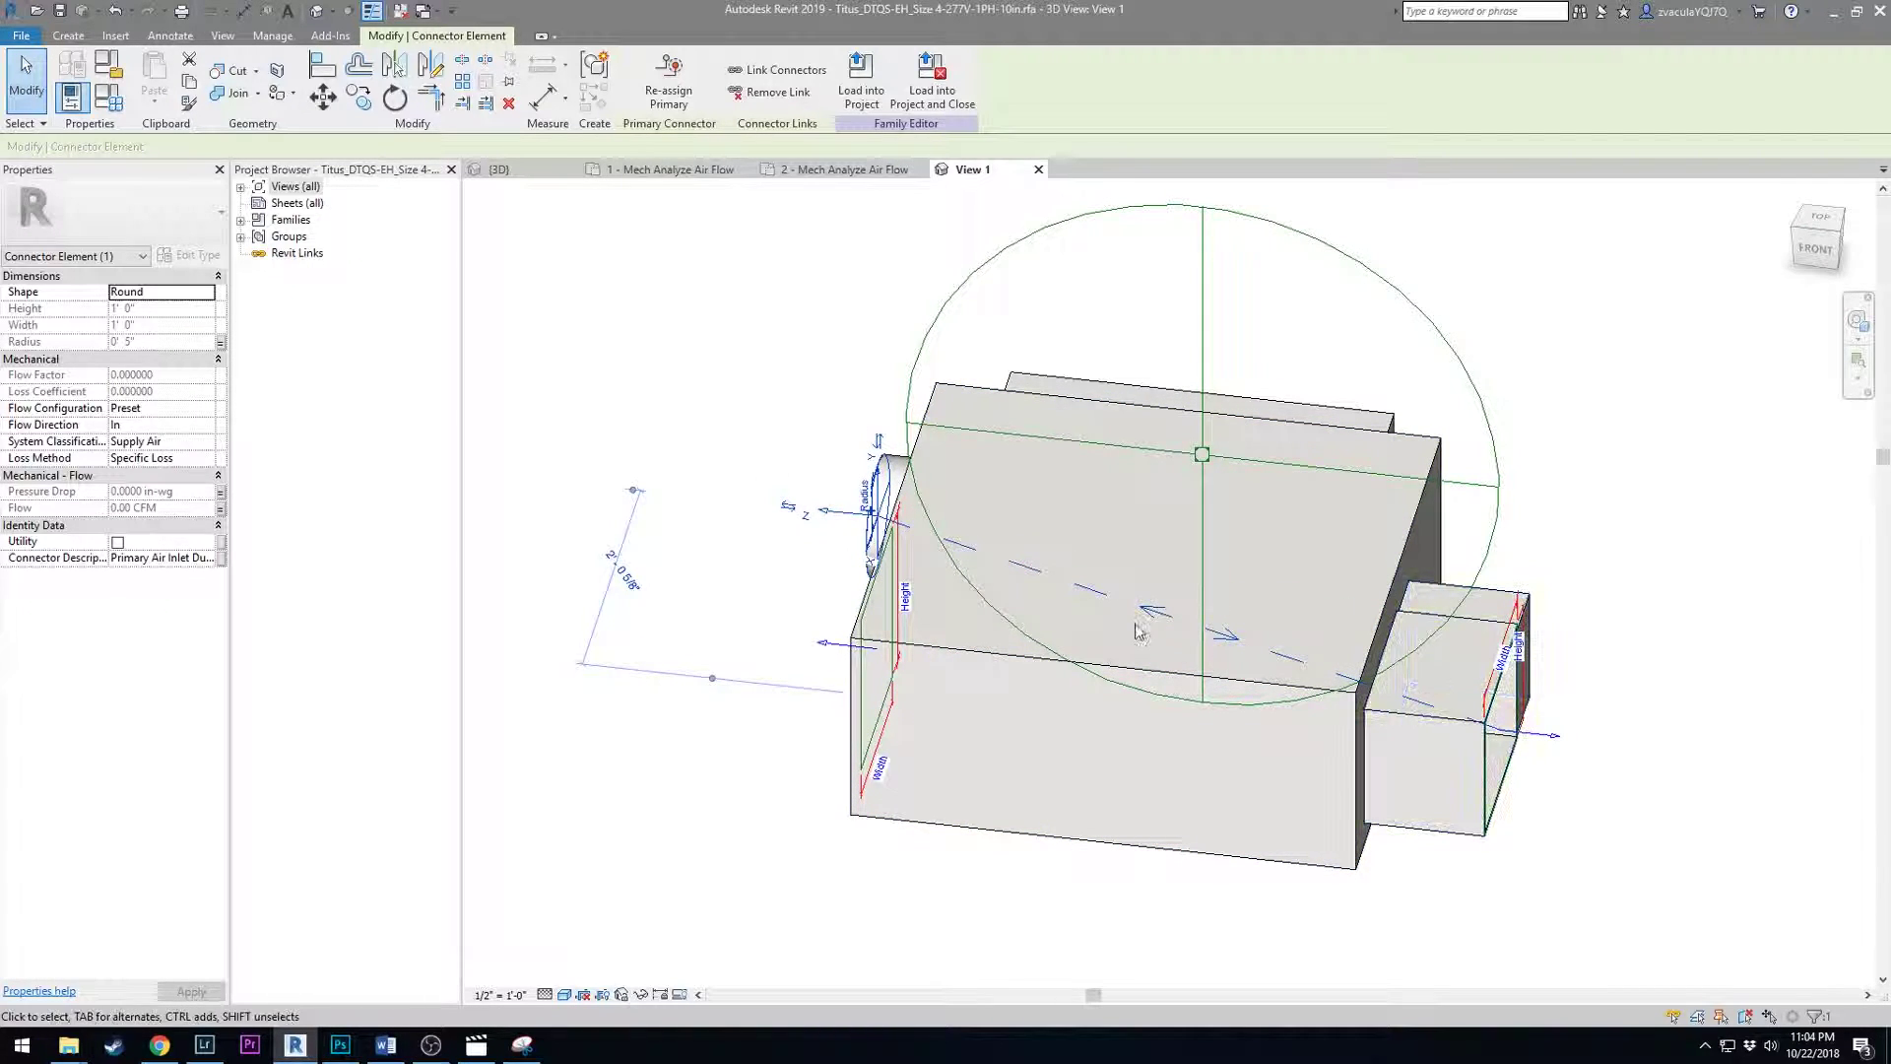
left_click(701, 299)
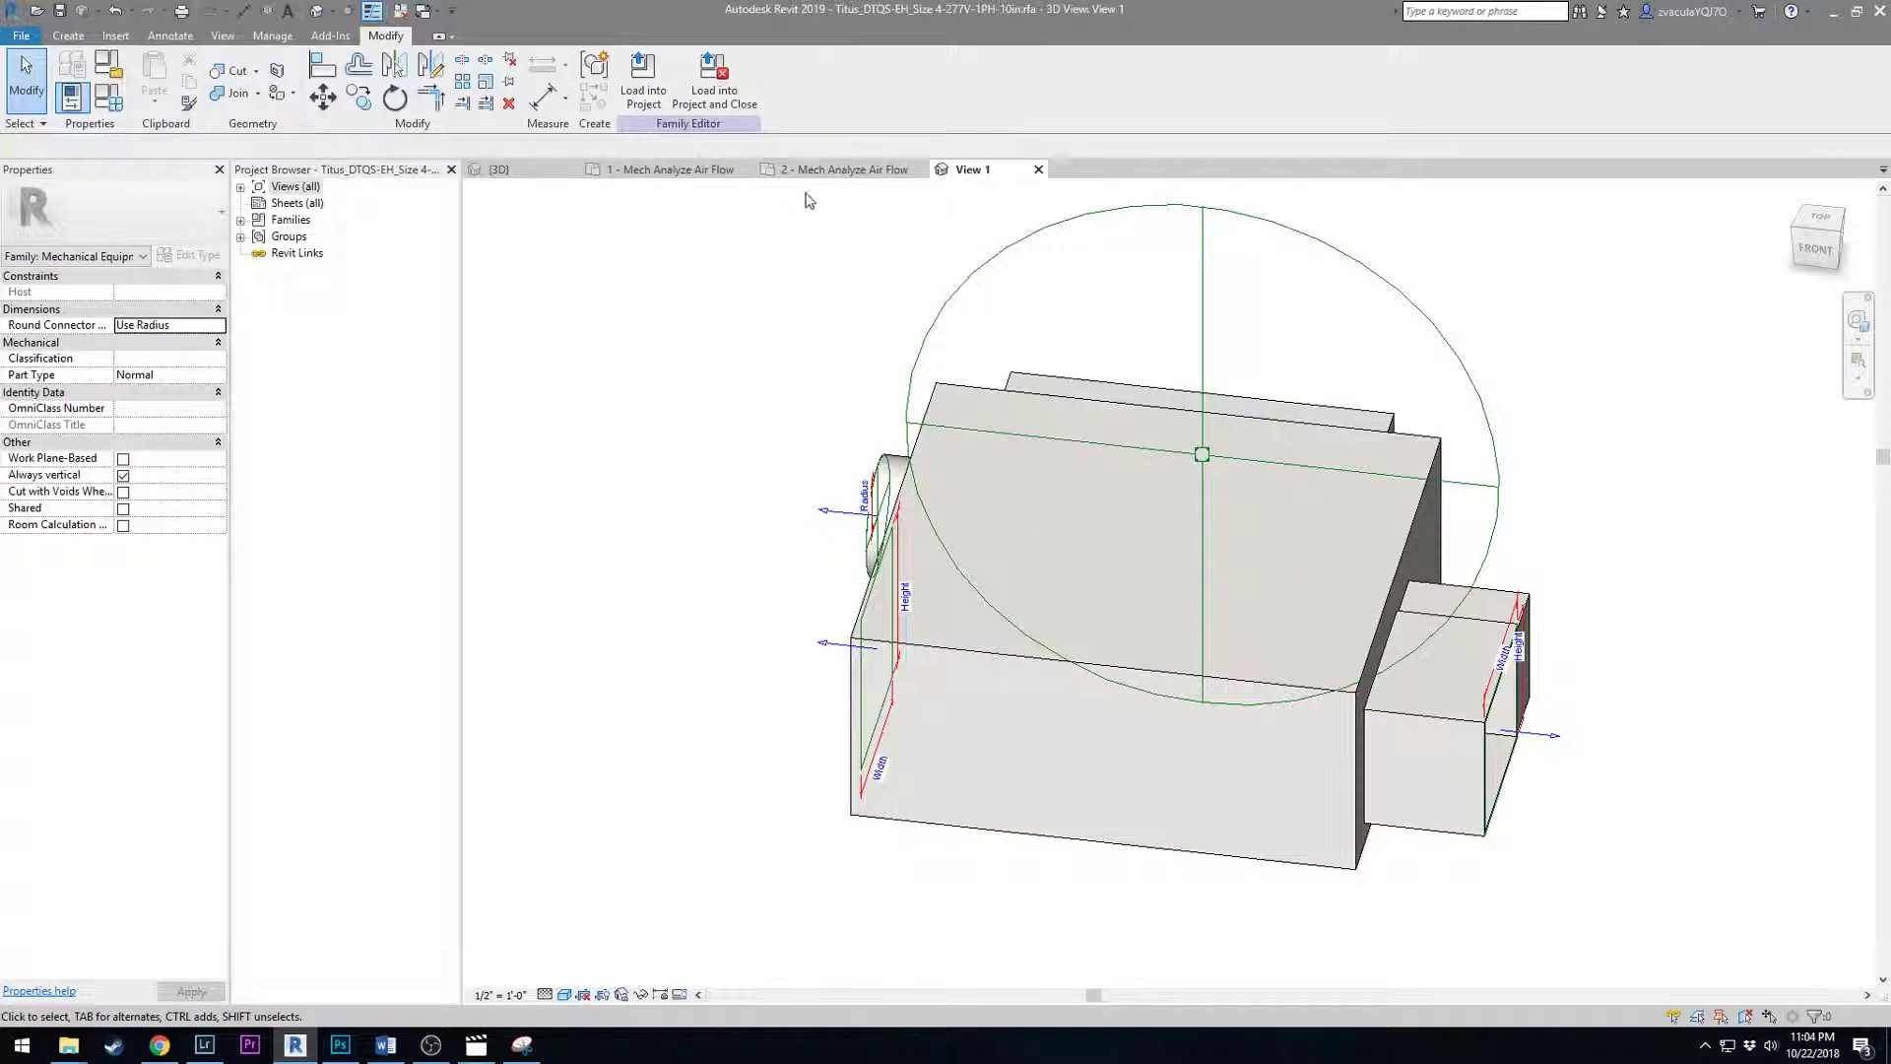
Load the family into the project without saving it, overwriting the existing version.
left_click(714, 83)
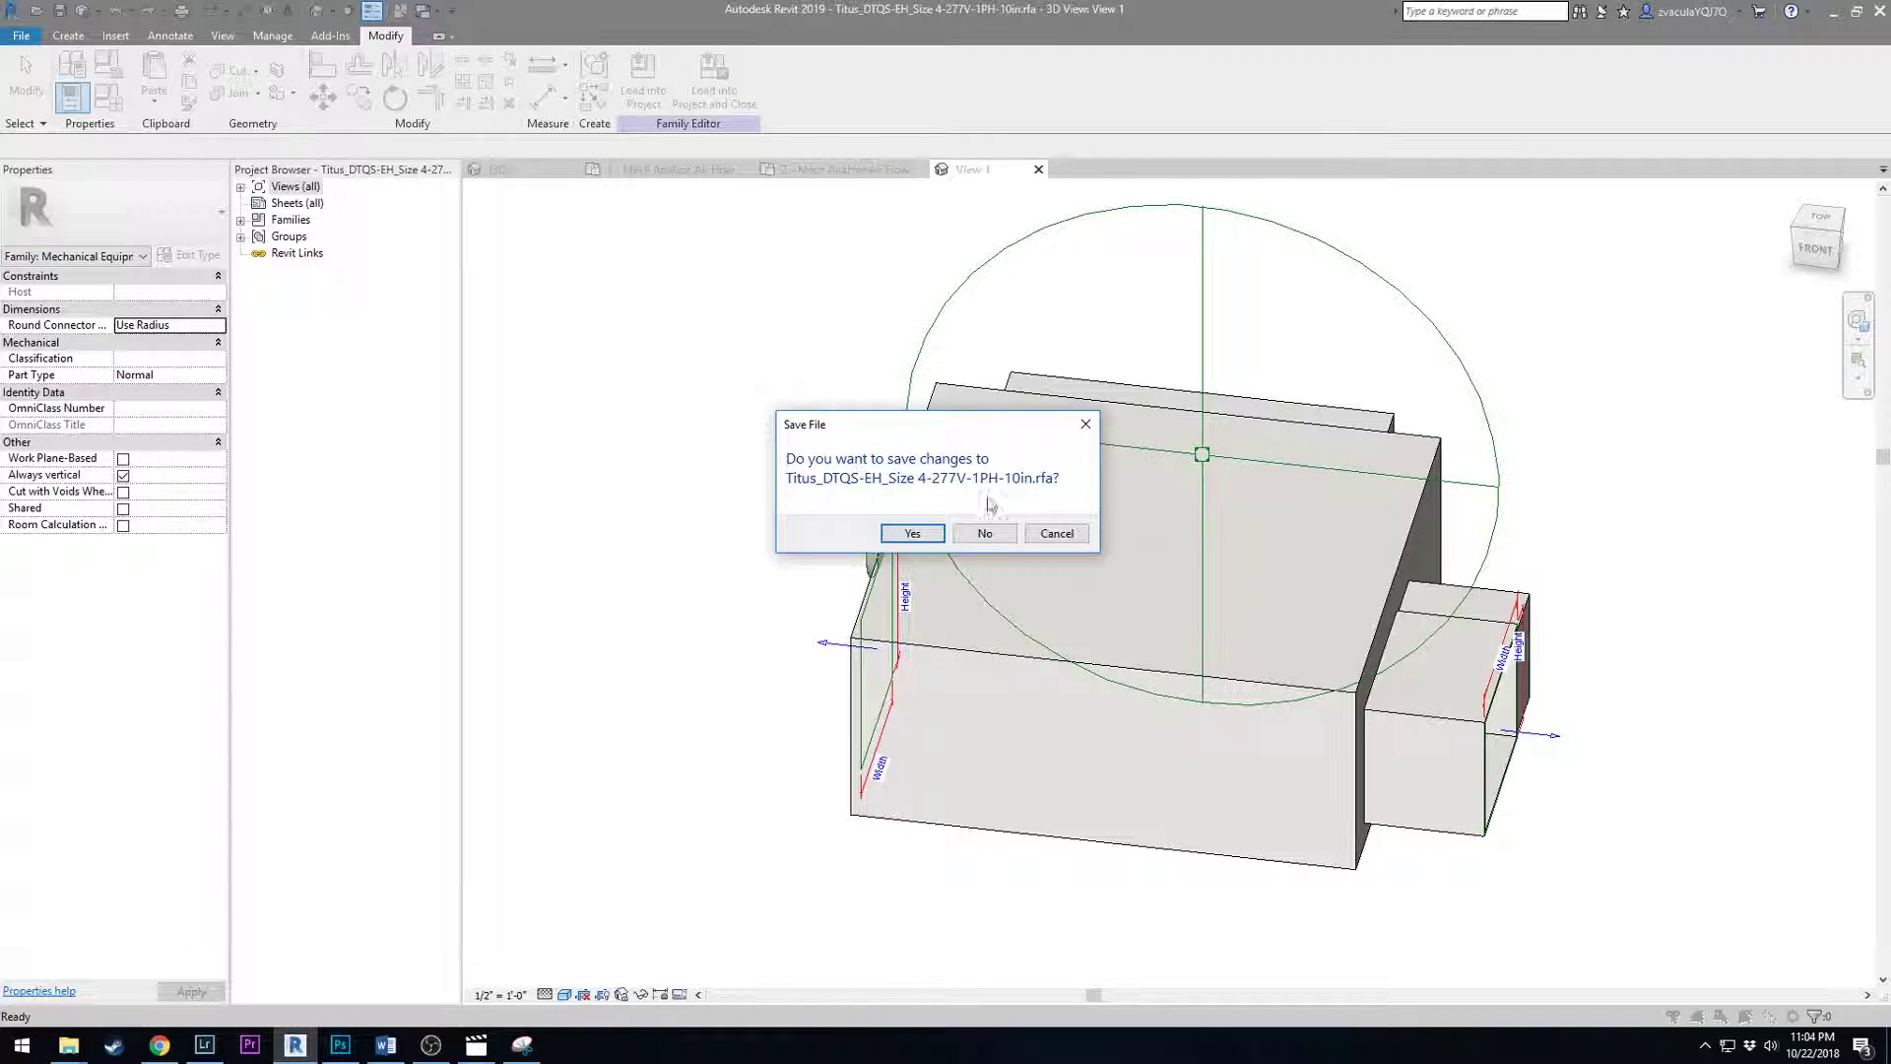
left_click(985, 537)
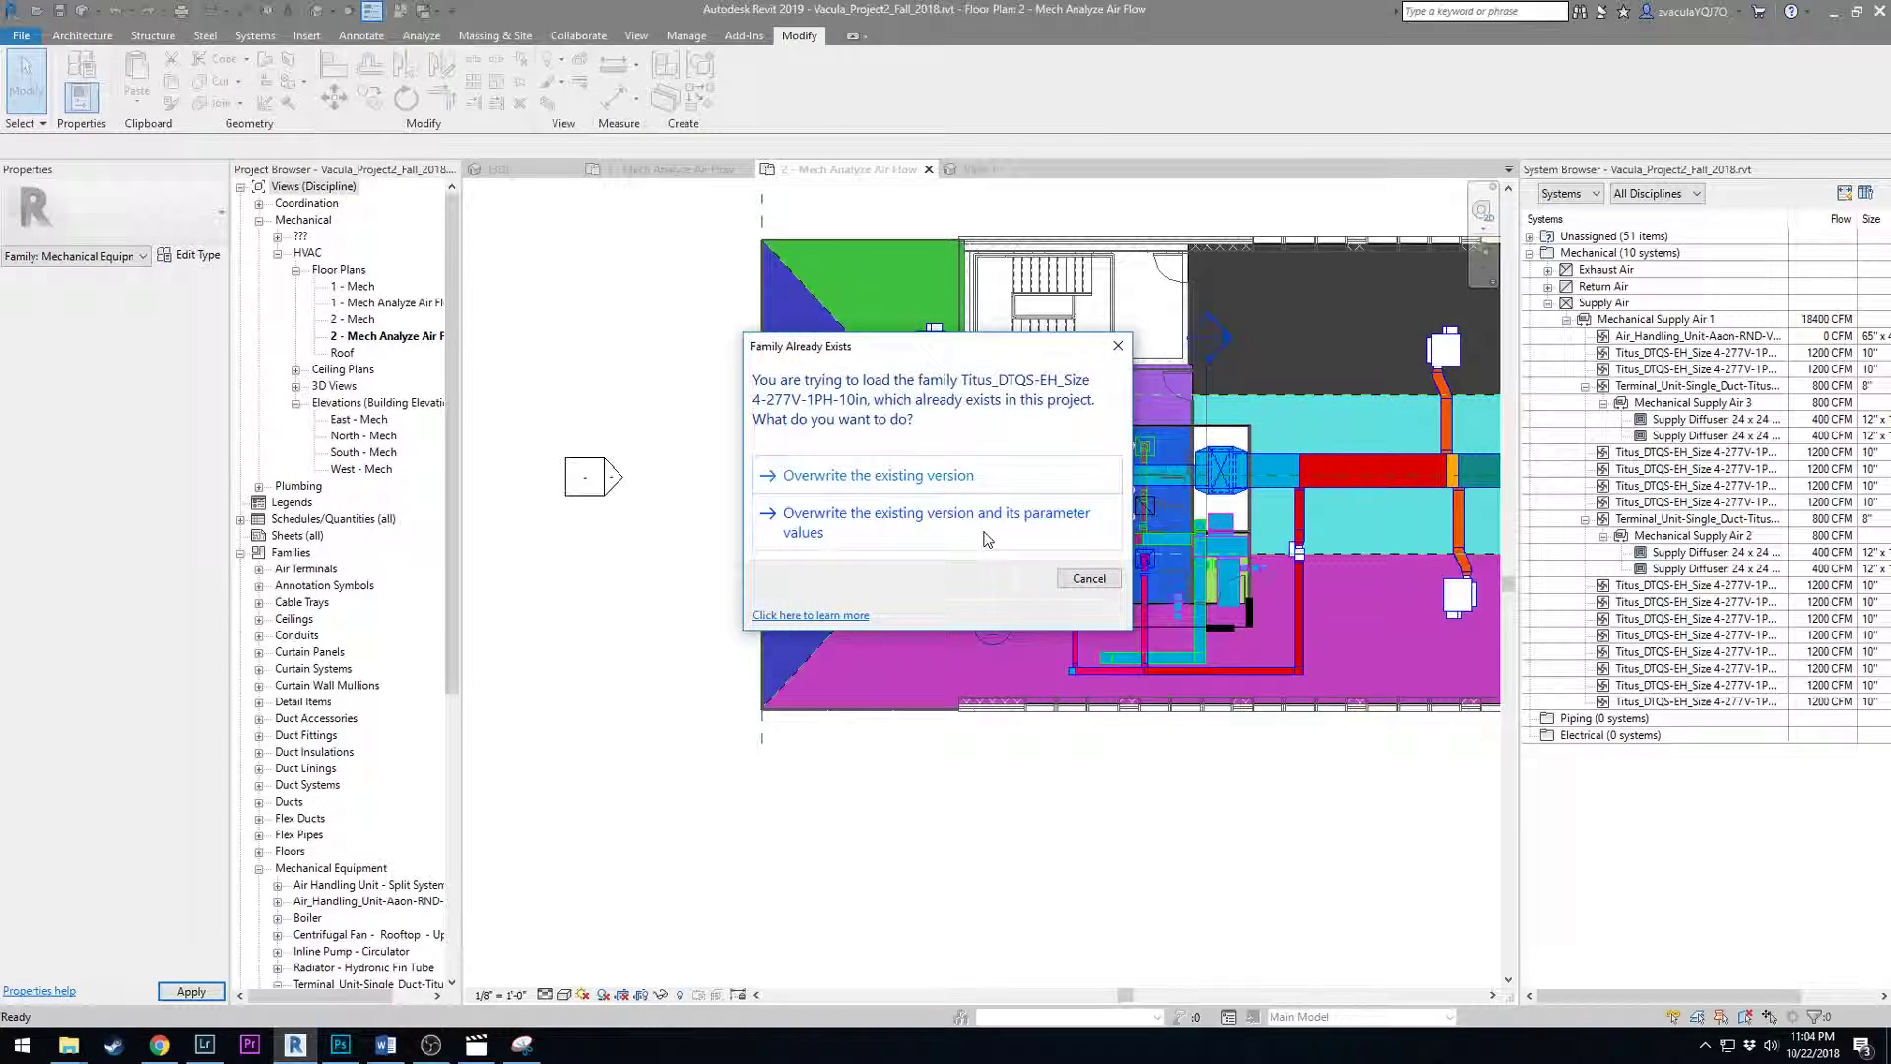
left_click(929, 480)
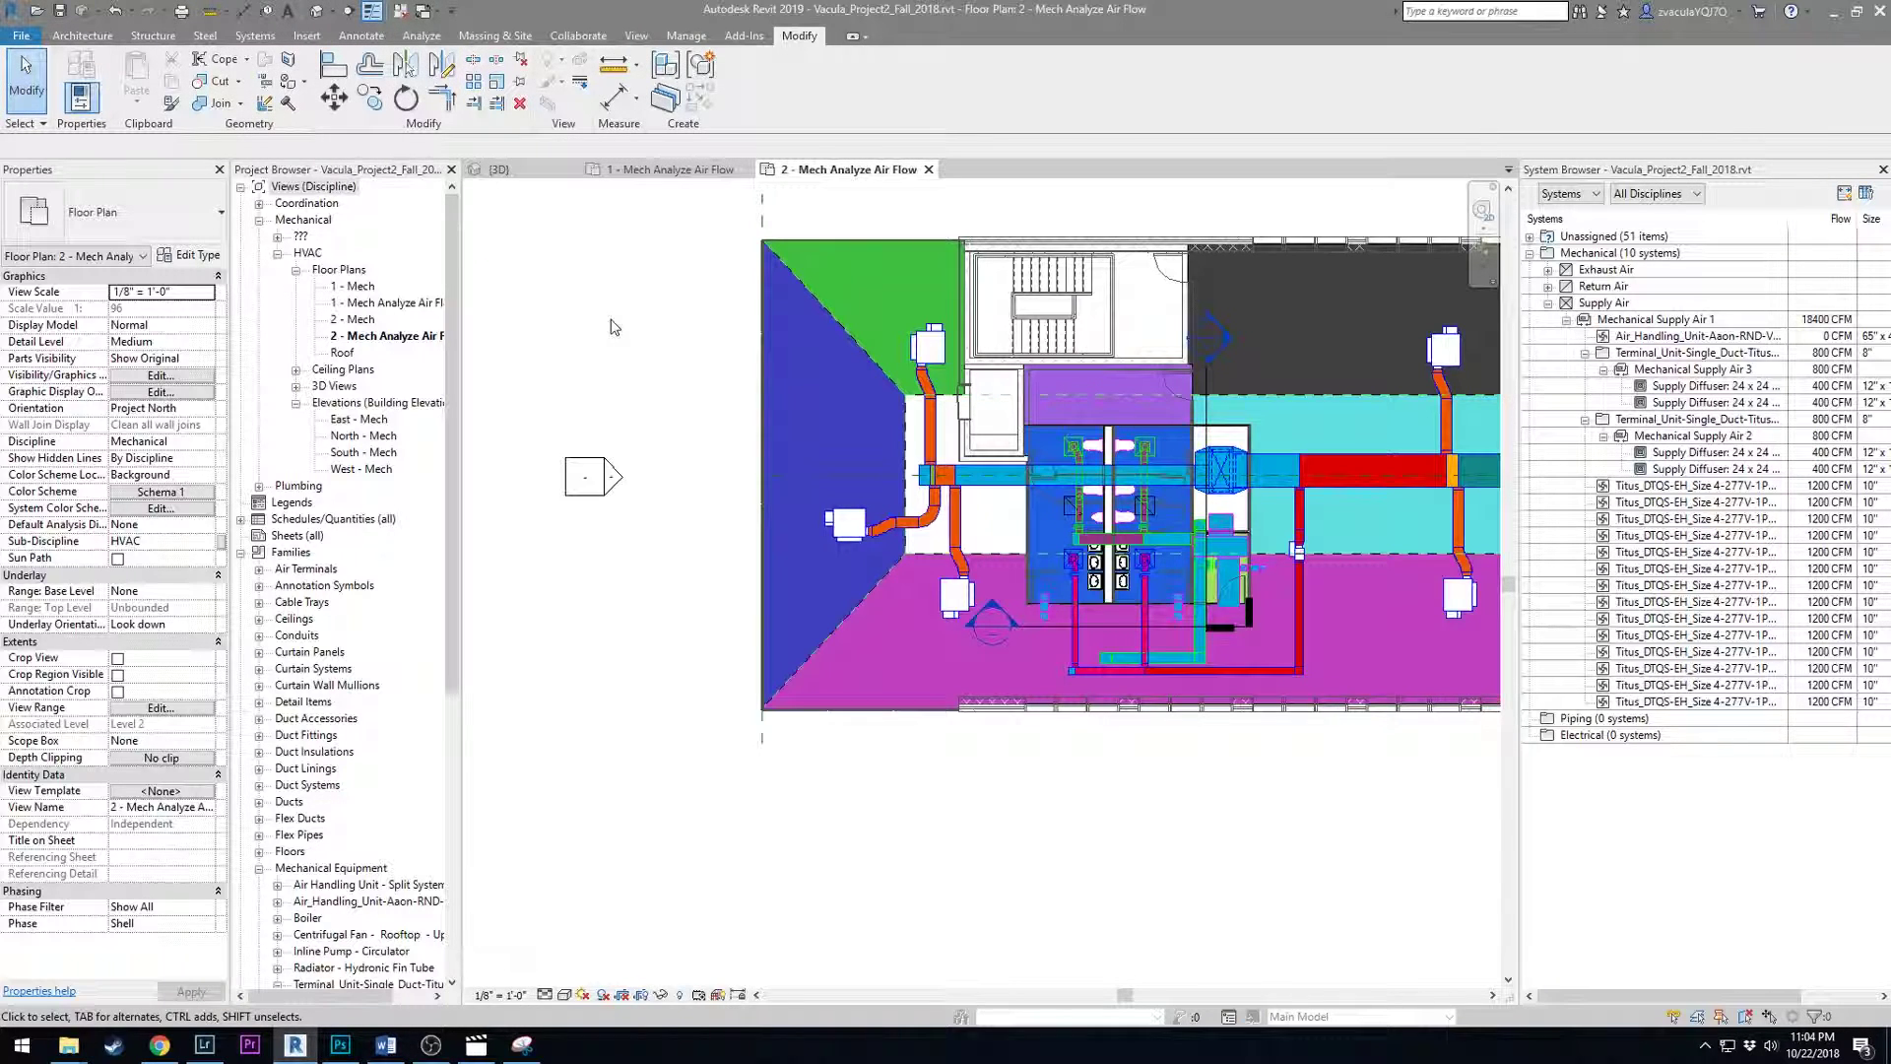
scroll(930, 470, "up", 5)
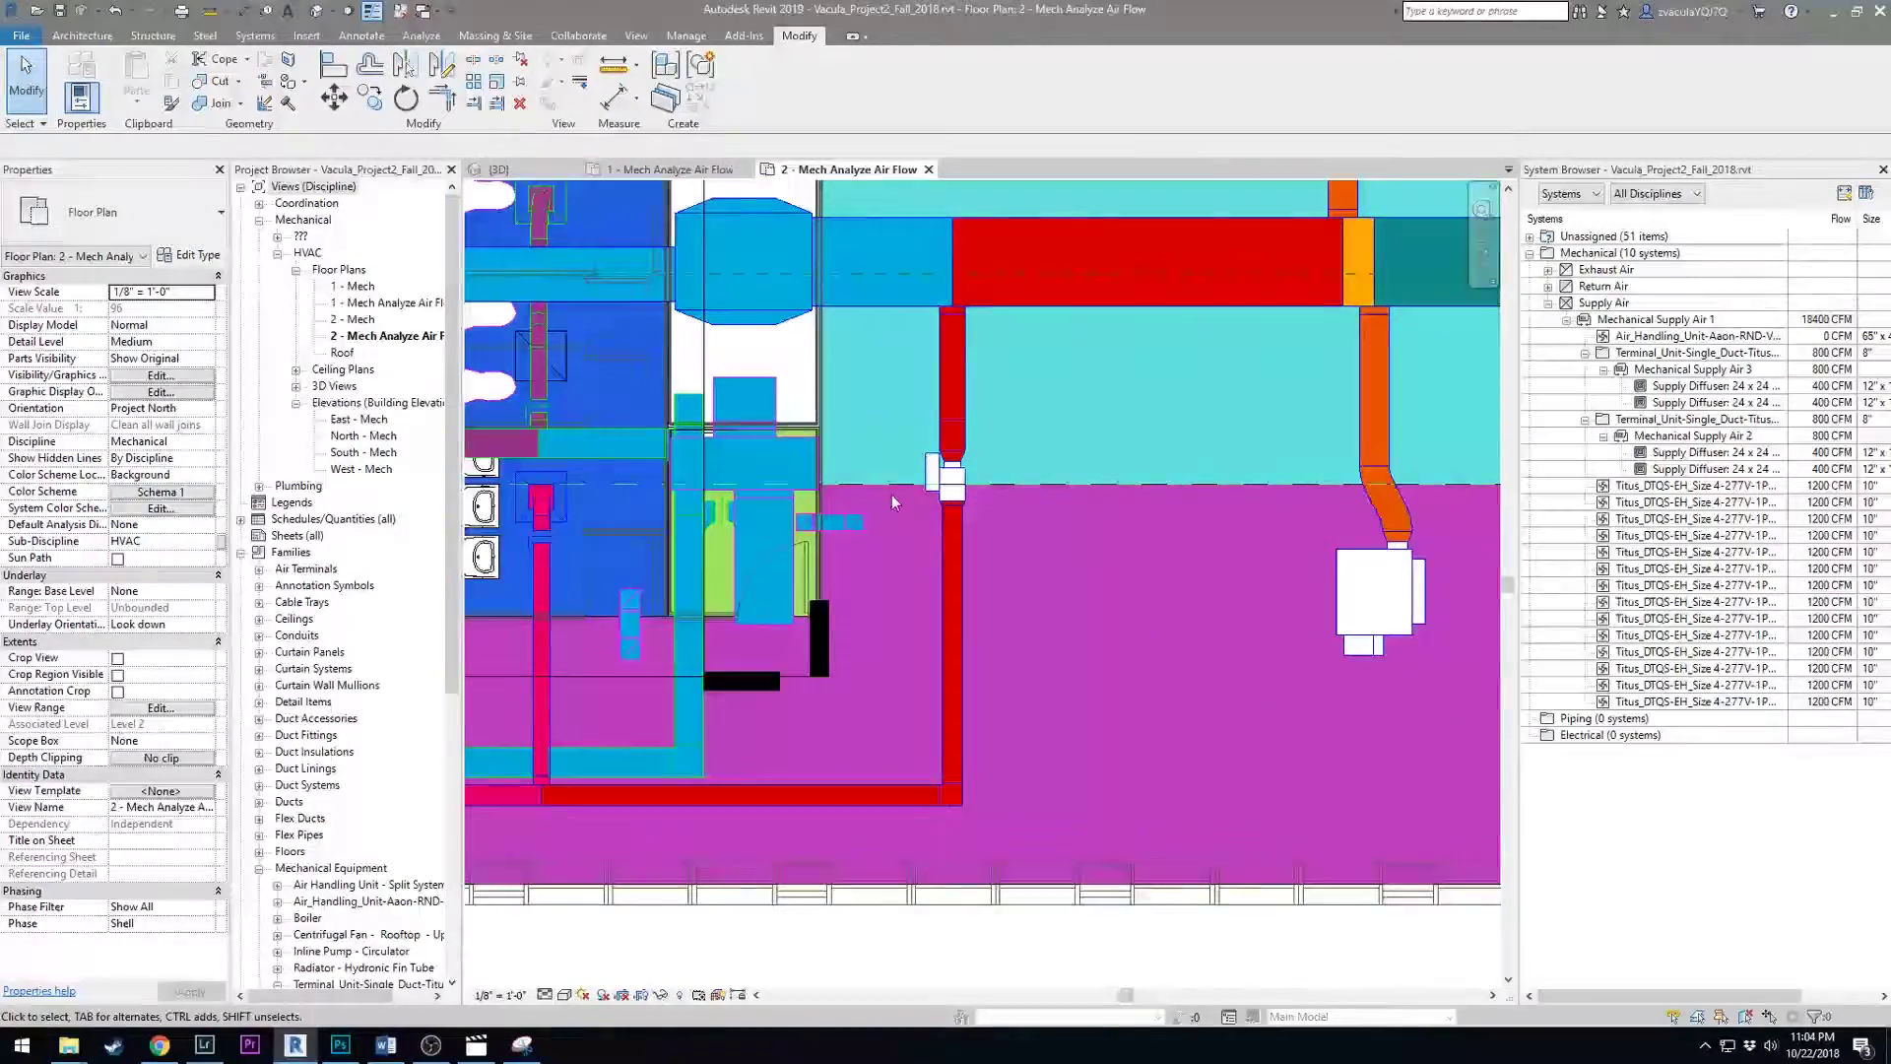
Link the Titus DESV family's round inlet to its rectangular outlet and reload it without saving.
left_click(931, 470)
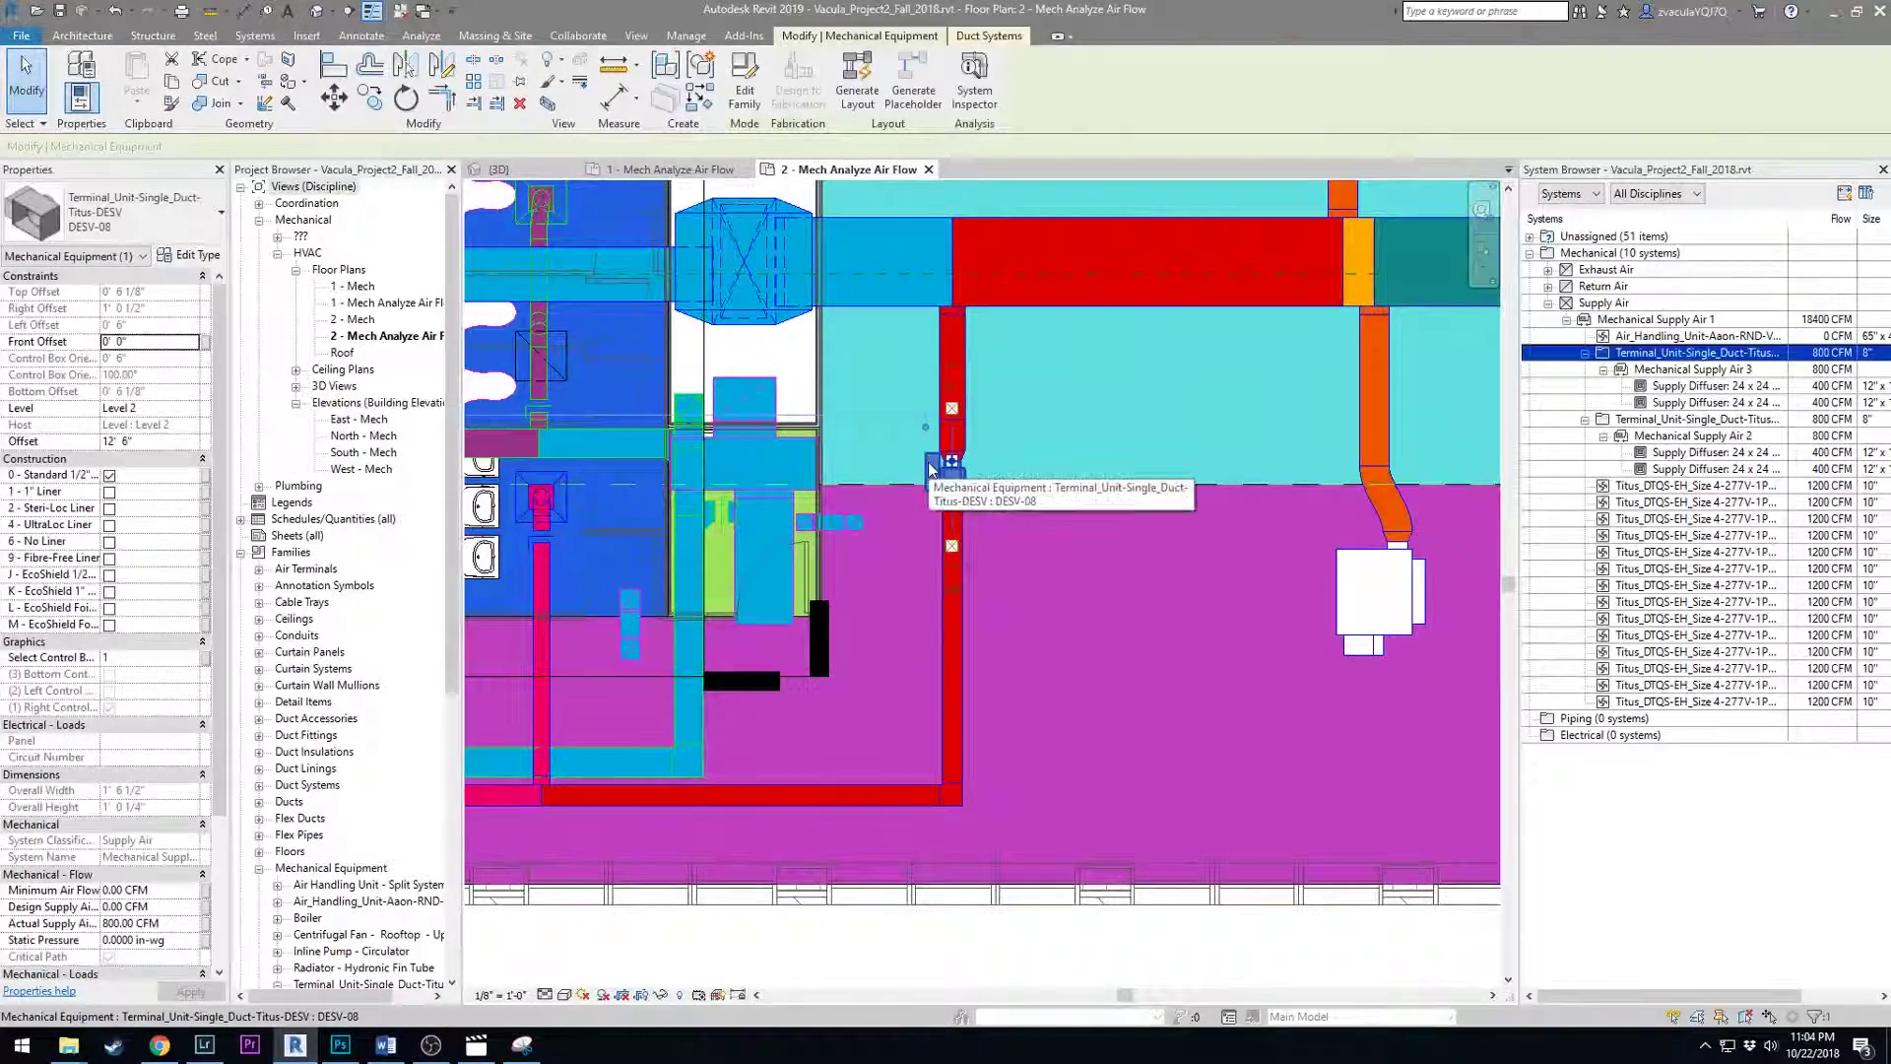
left_click(746, 79)
left_click(1003, 589)
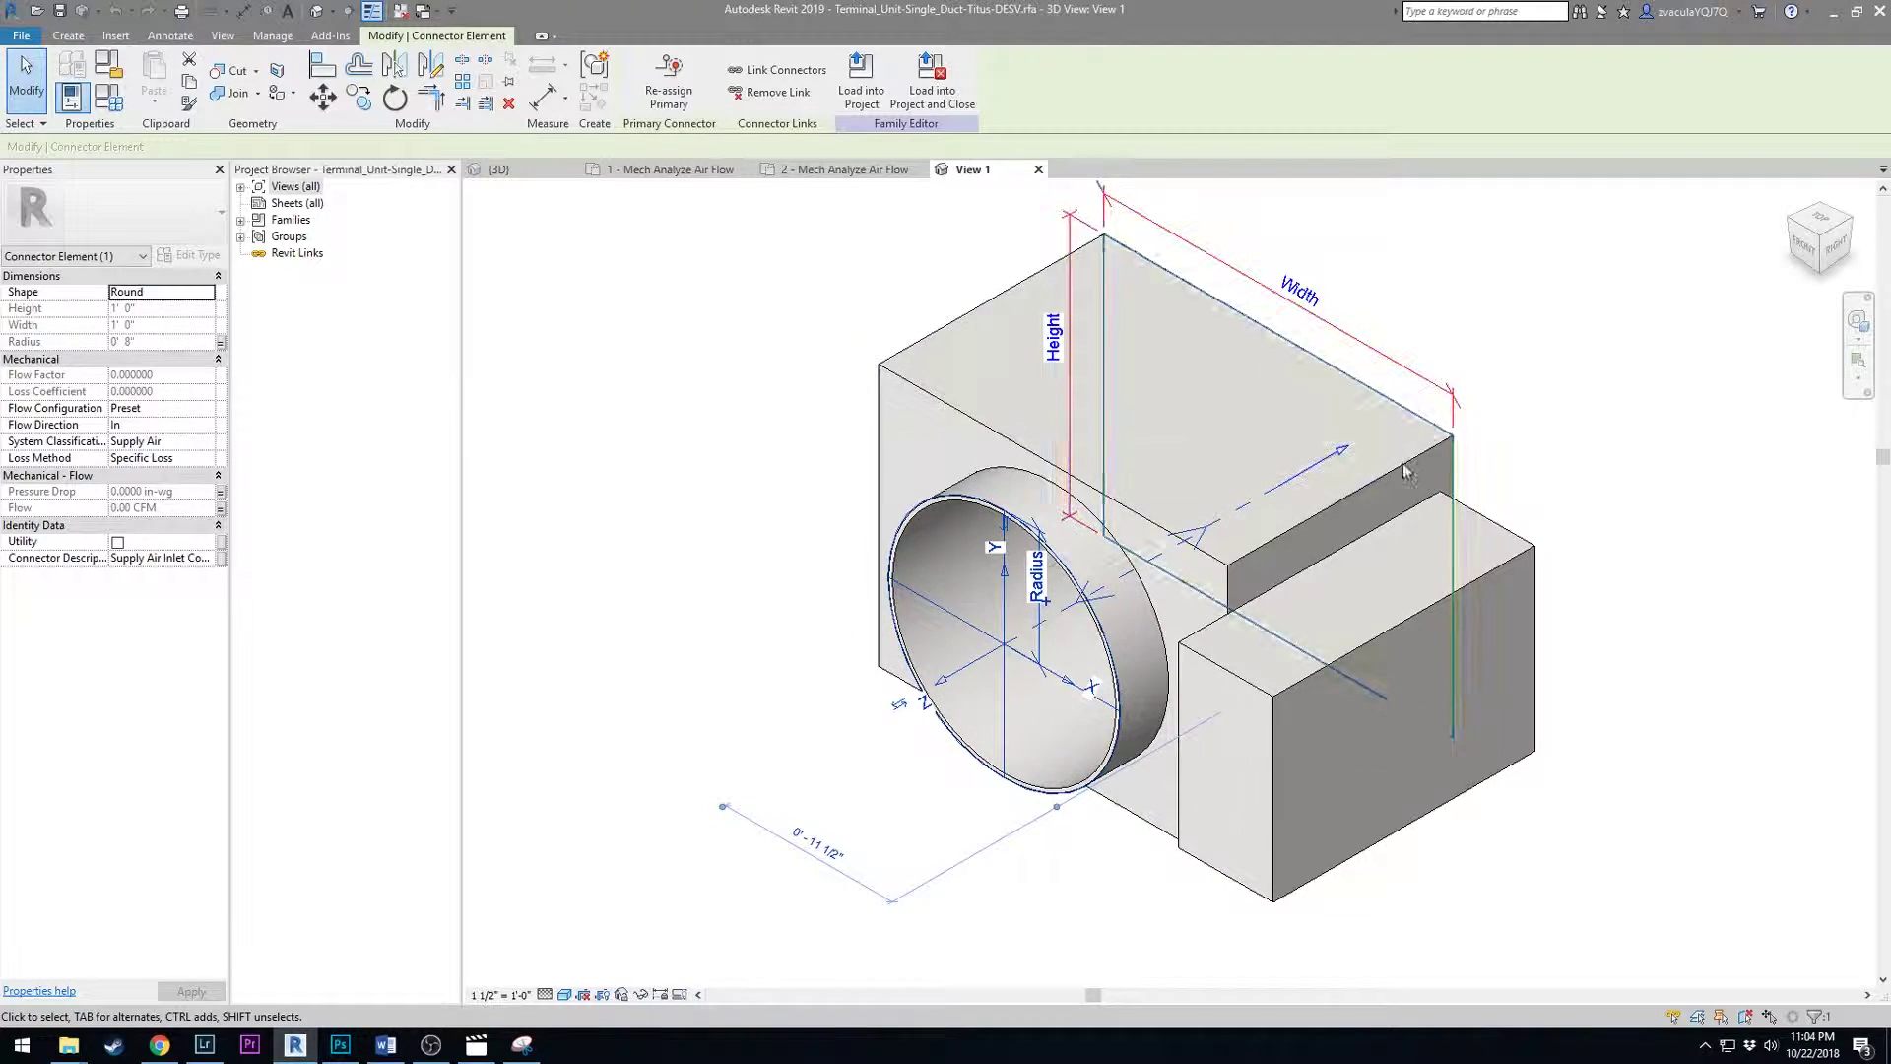
middle_click_drag(1616, 528, 1511, 604, "shift")
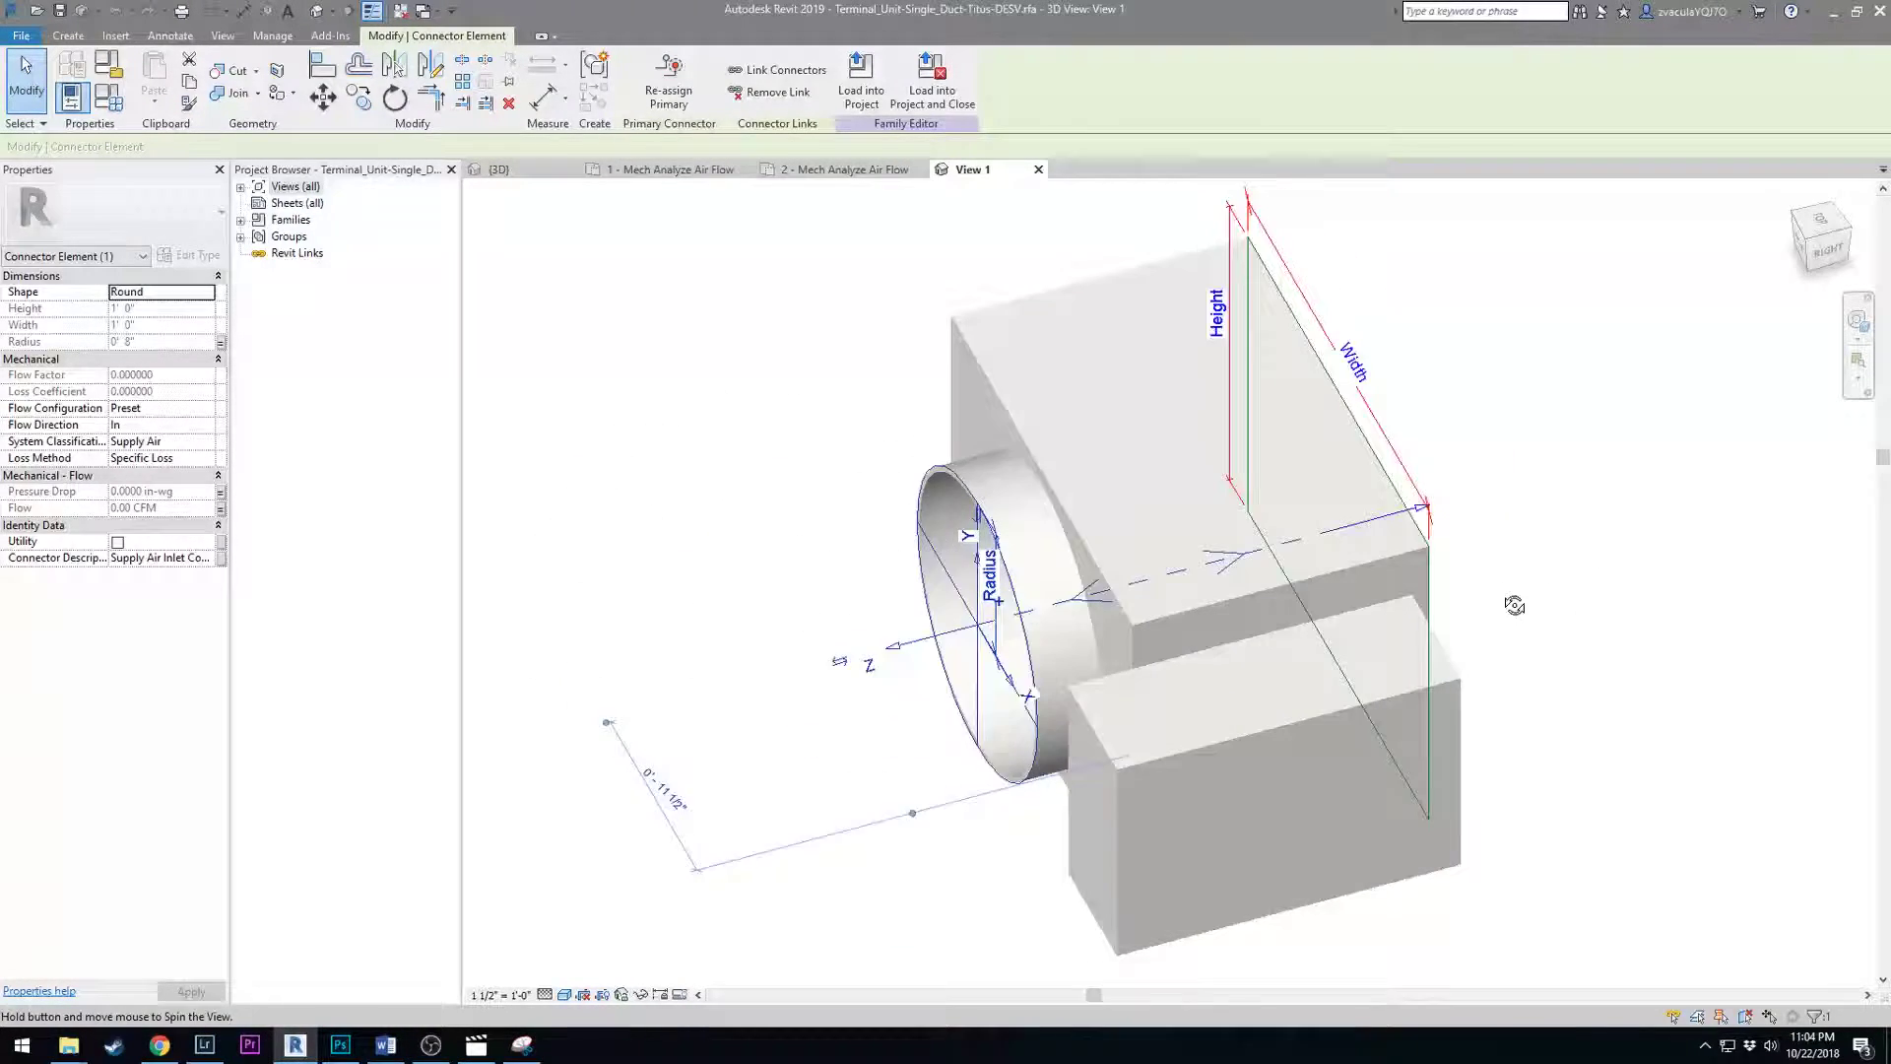
left_click(734, 79)
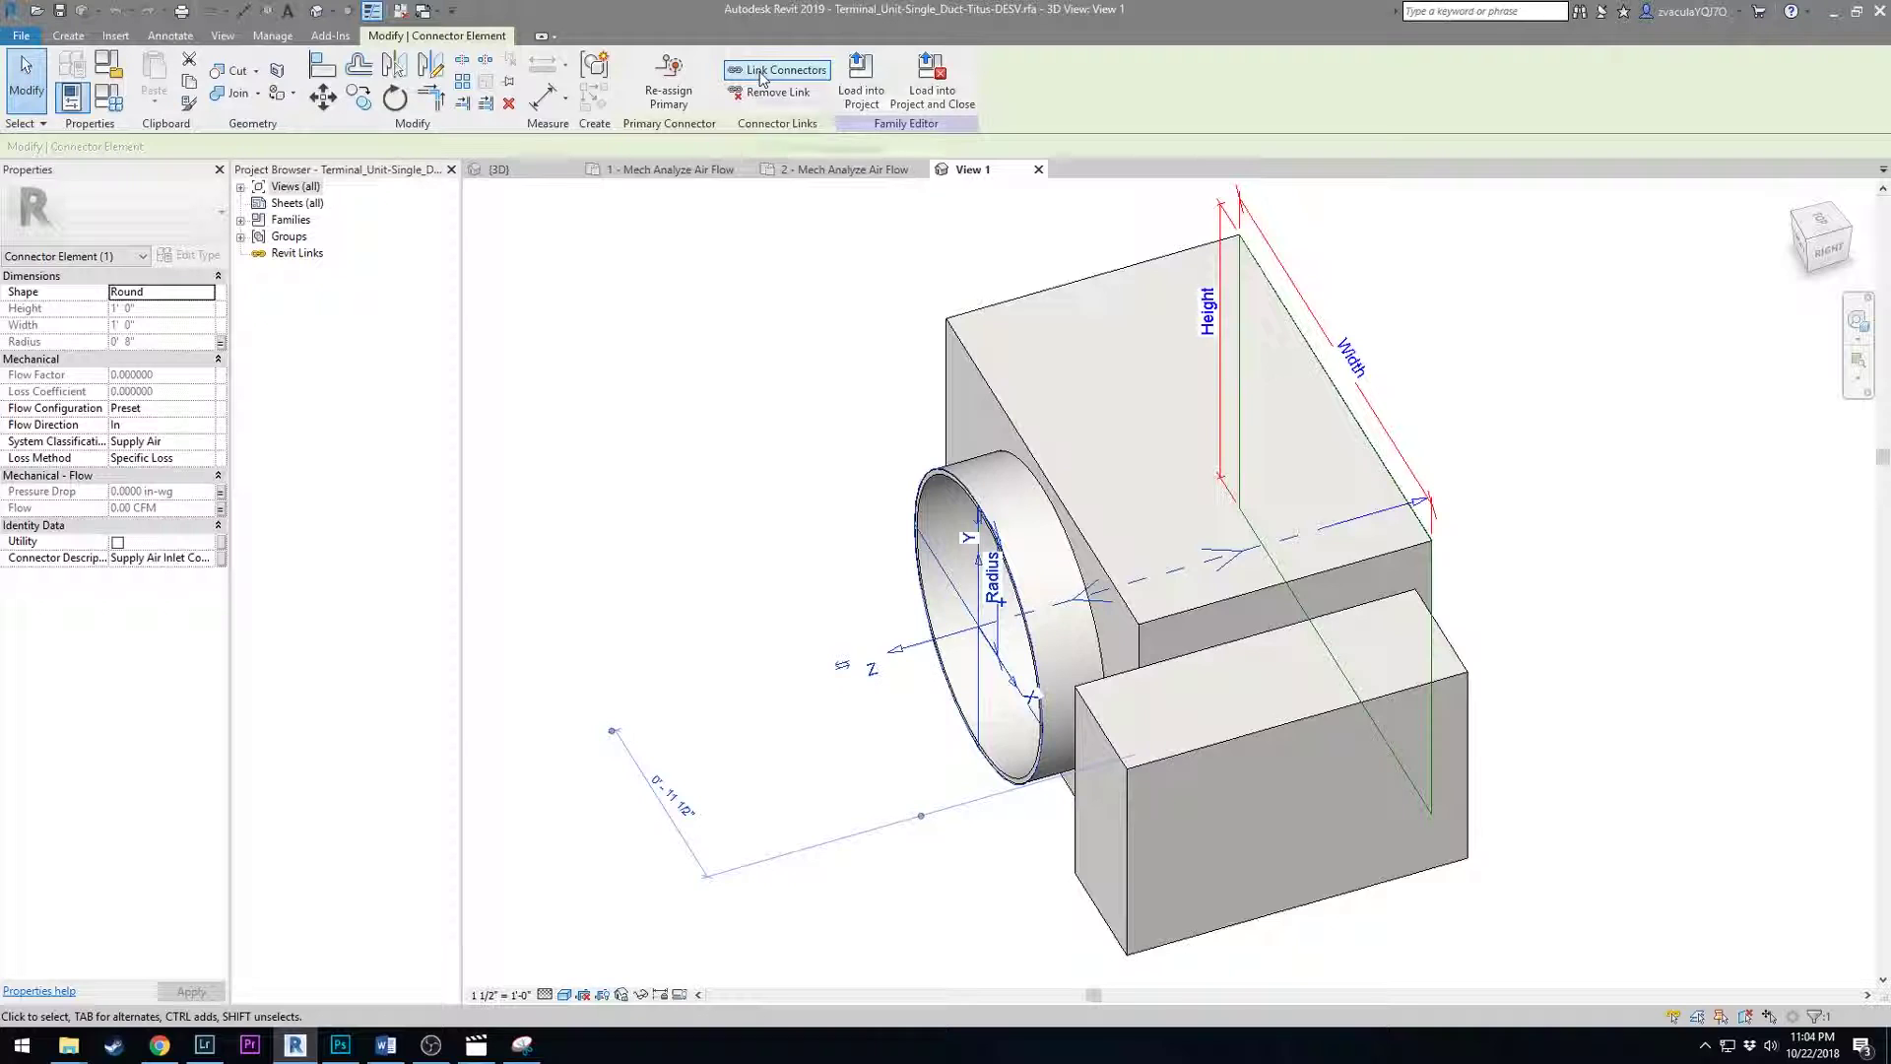
middle_click_drag(1674, 512, 1280, 448, "shift")
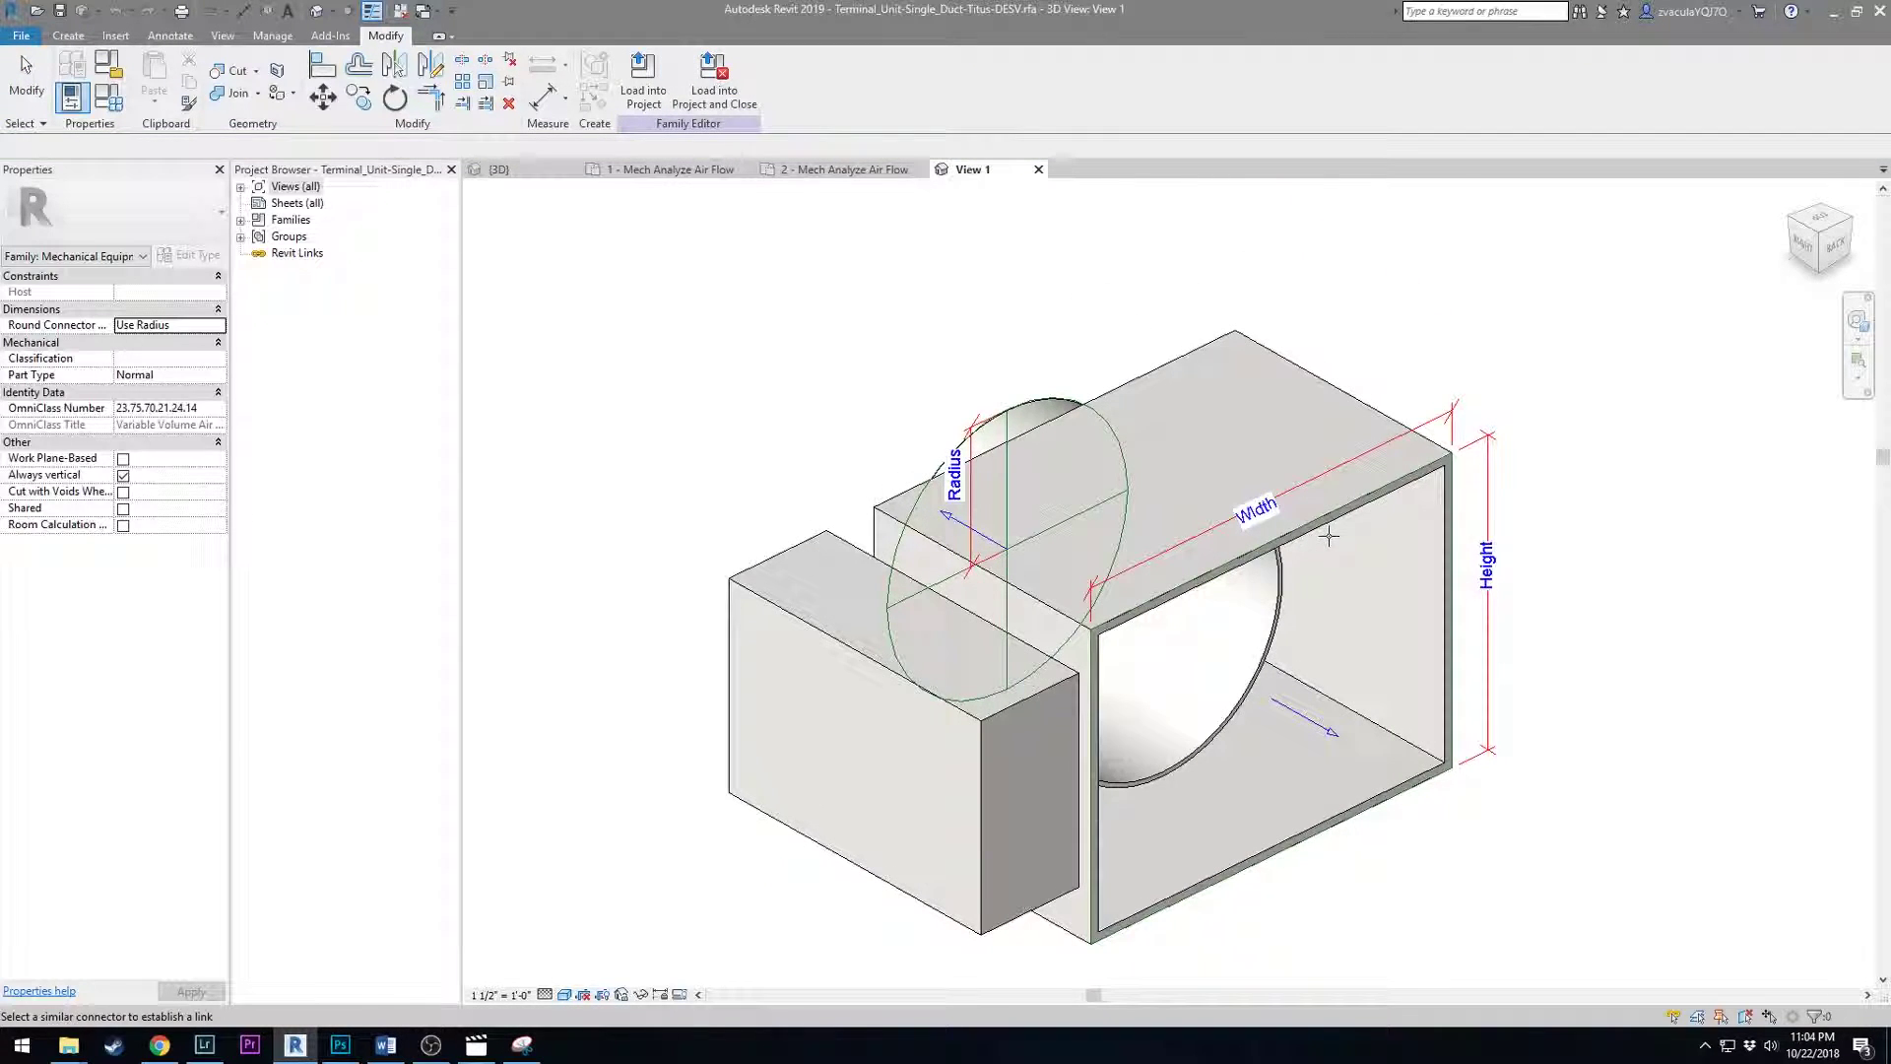
middle_click_drag(1352, 802, 1280, 788, "shift")
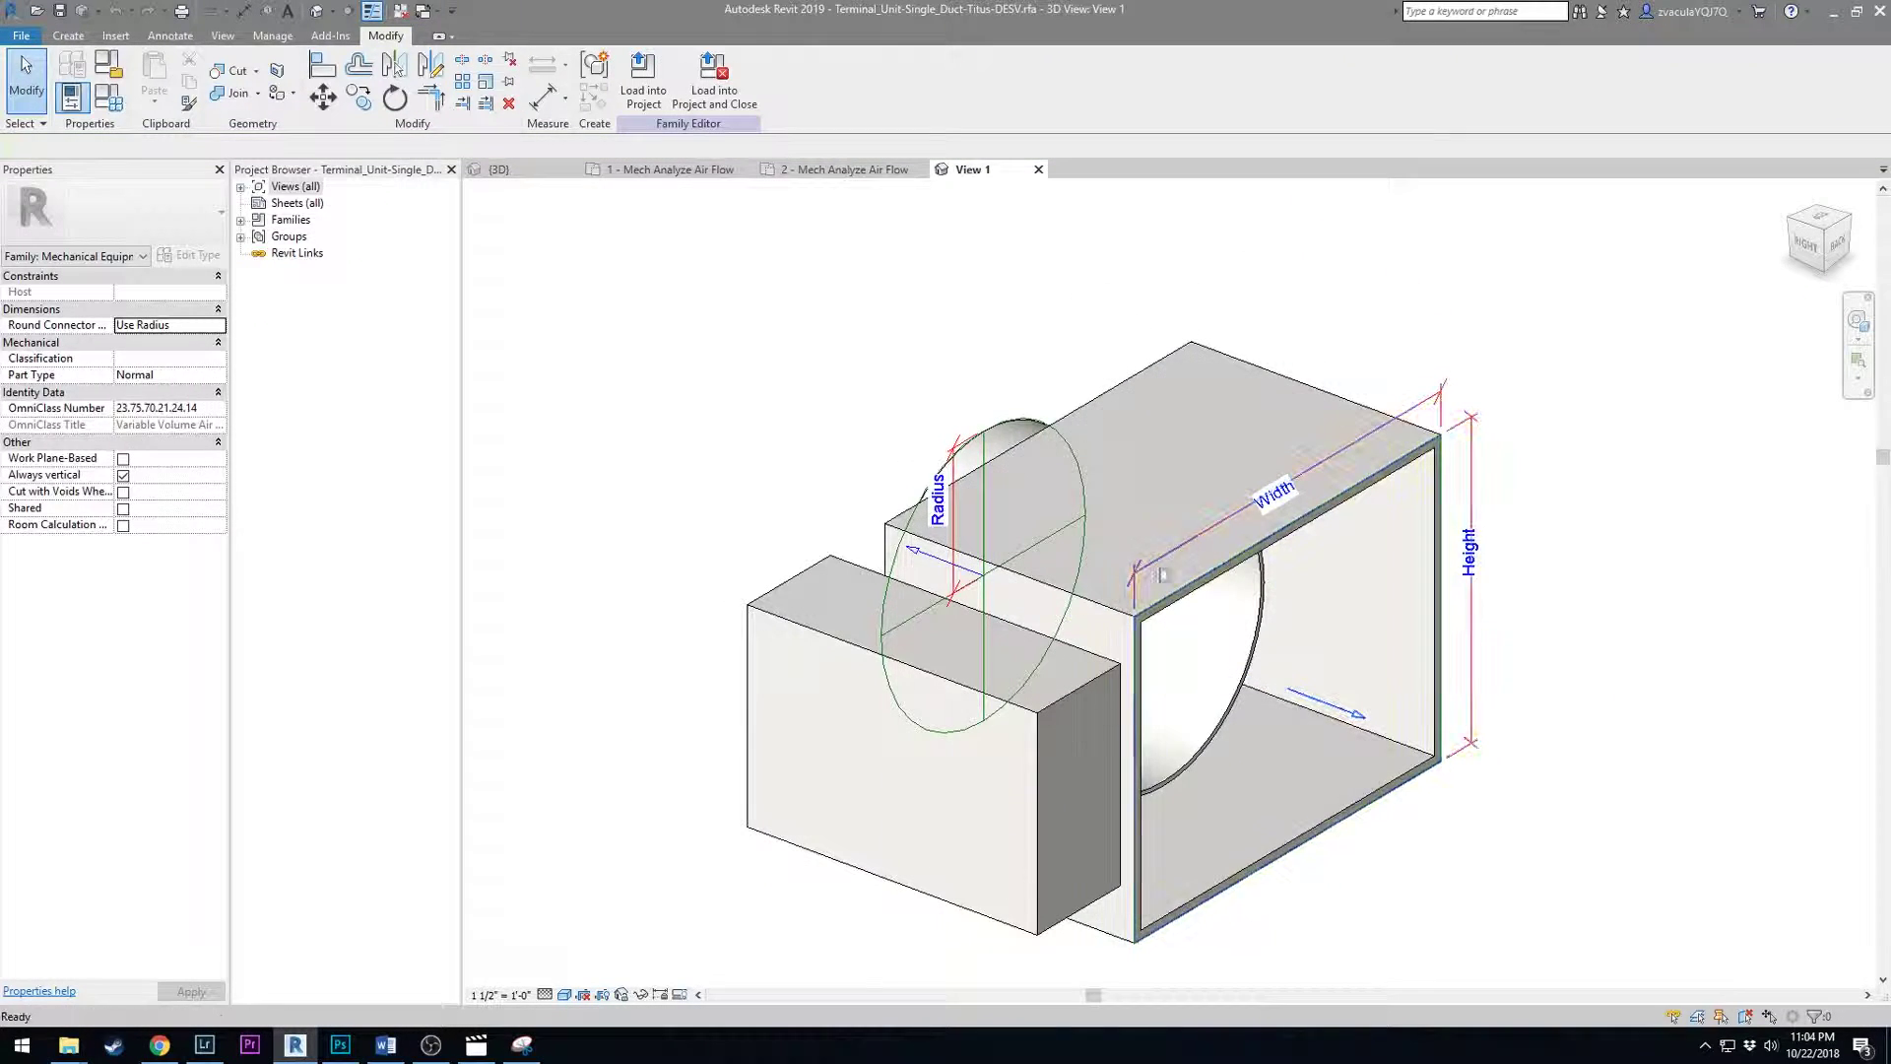
left_click(714, 79)
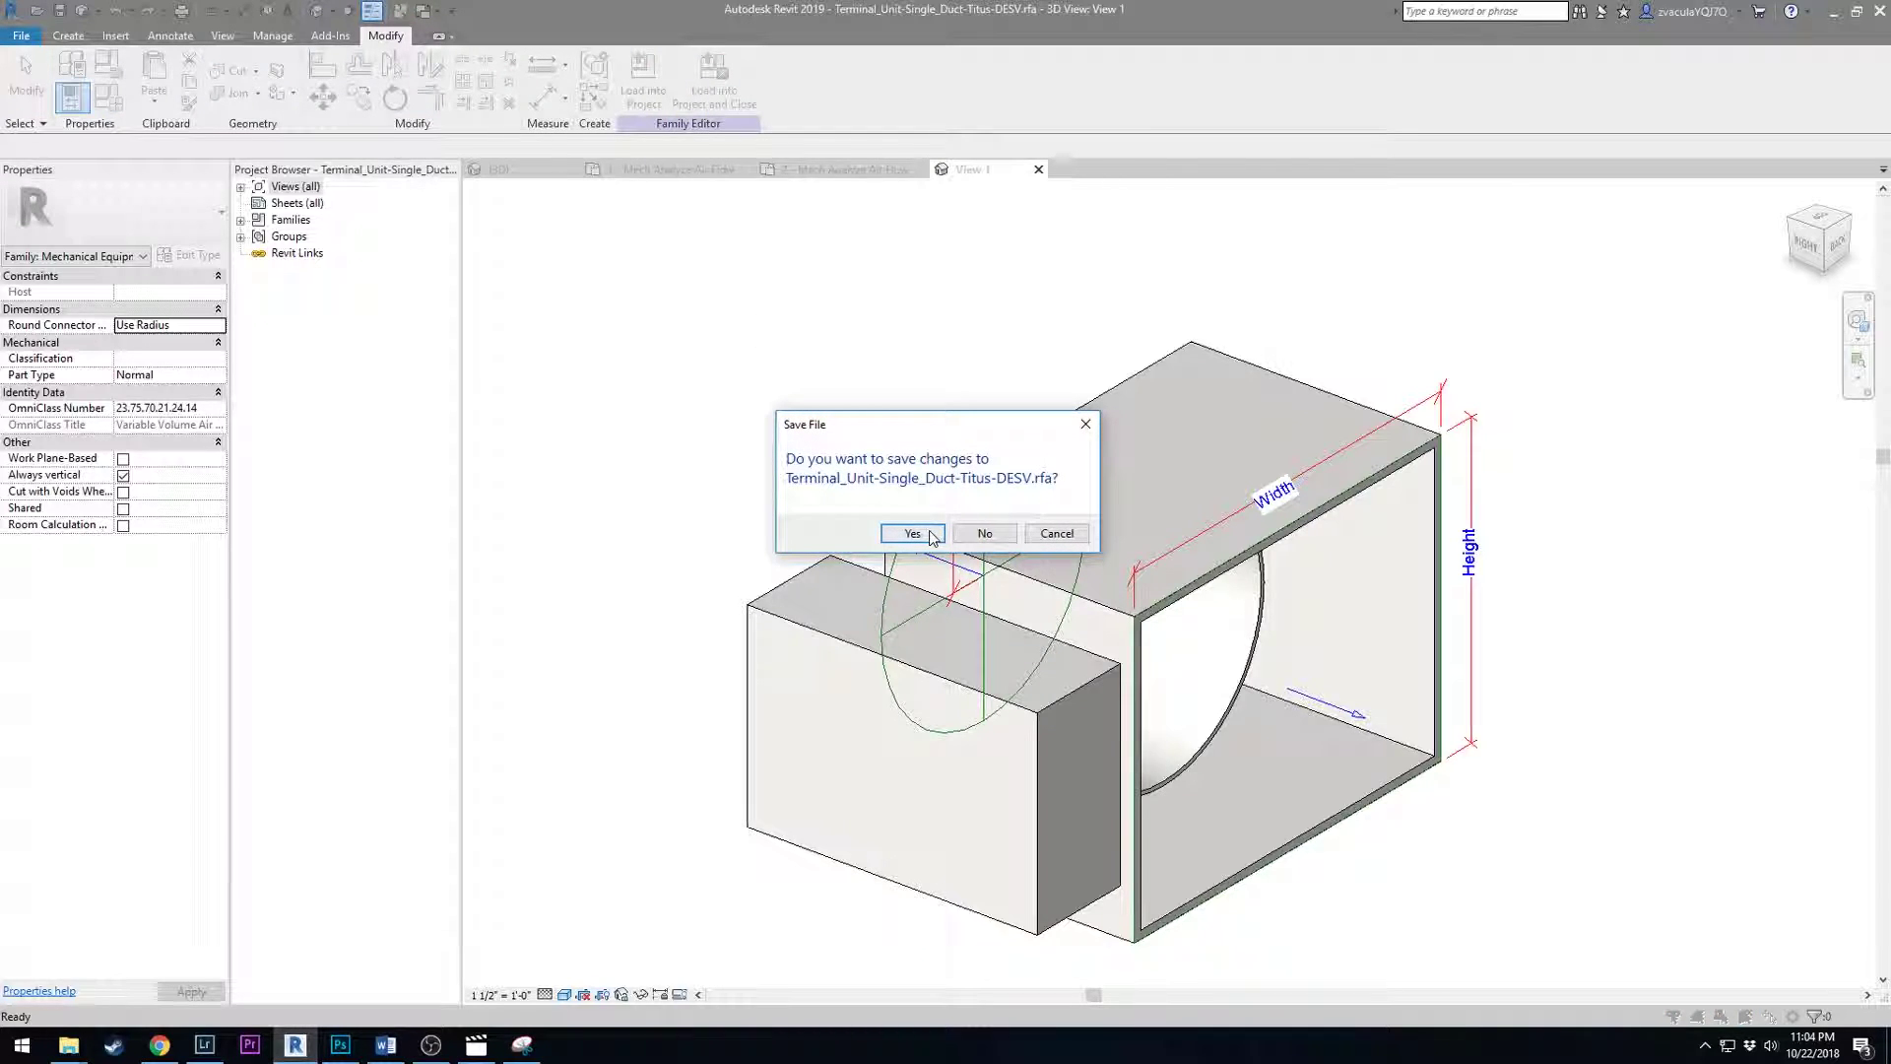
left_click(996, 534)
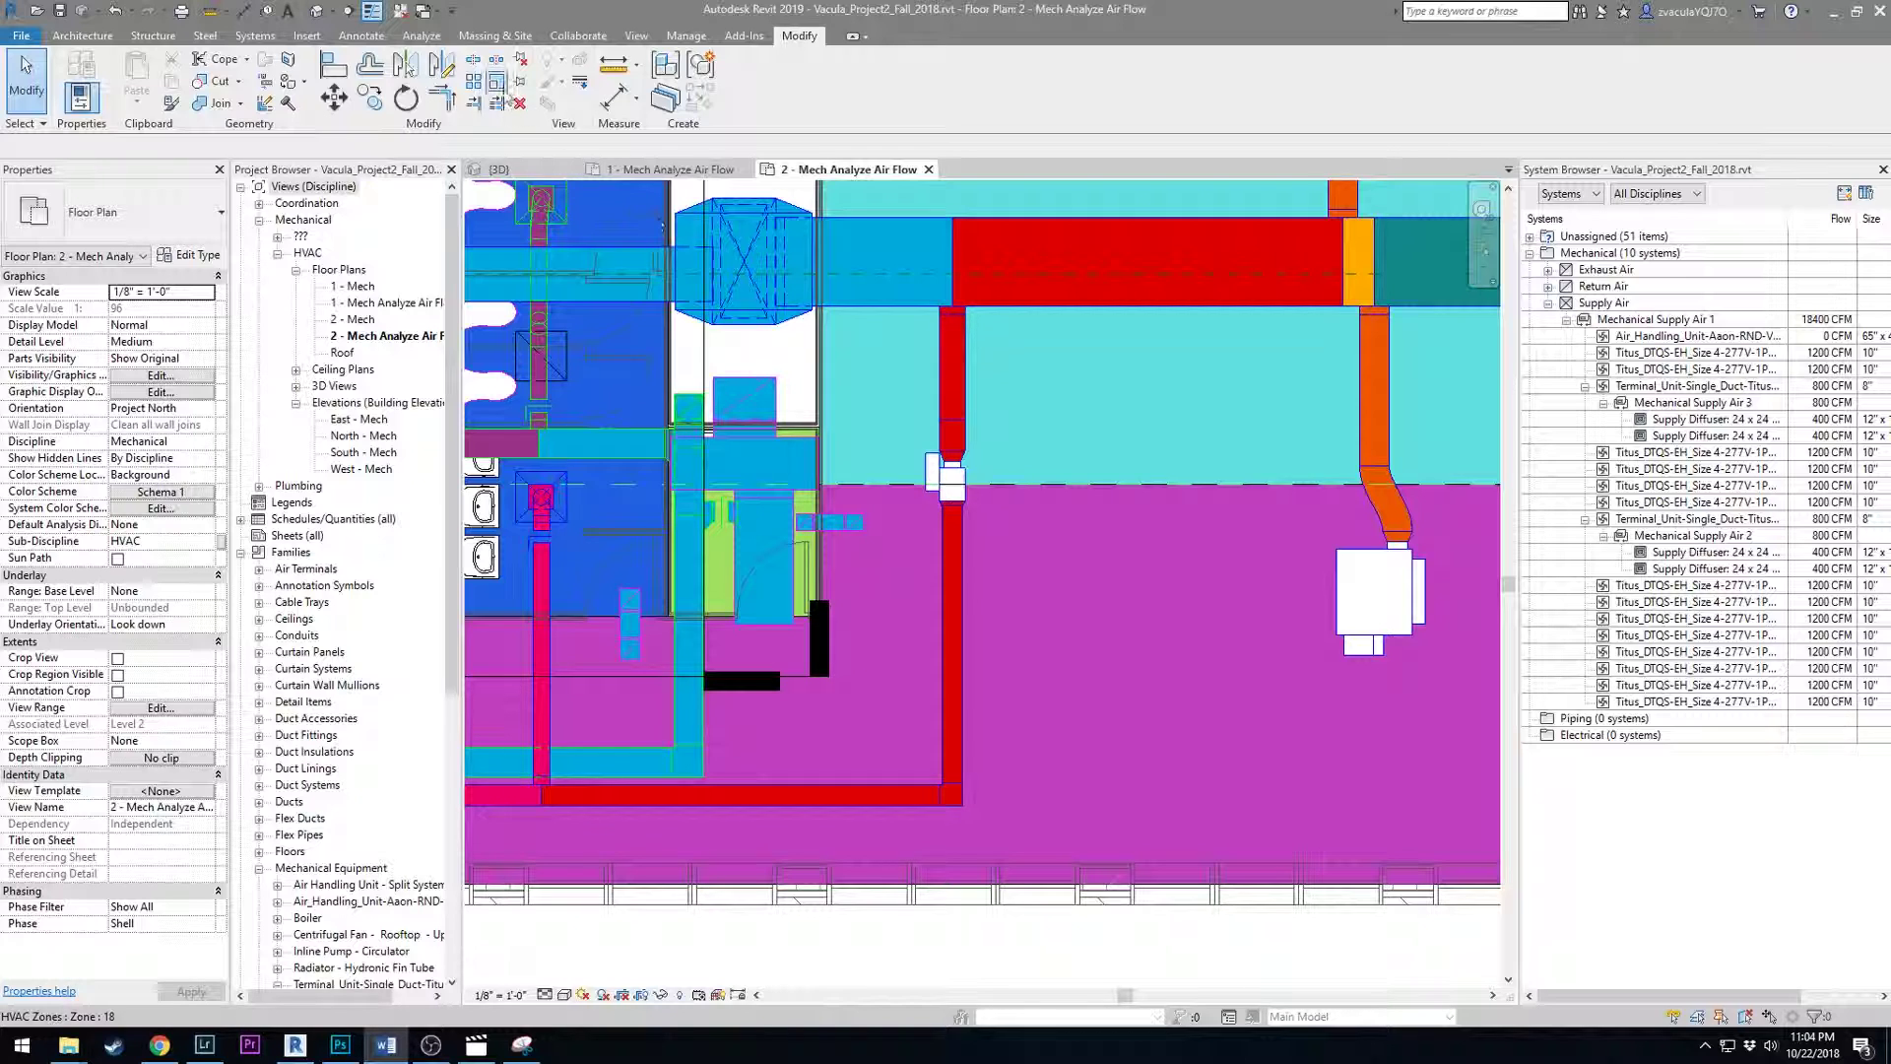
Turn on Show Disconnects for ducts from the Analyze tab.
left_click(410, 39)
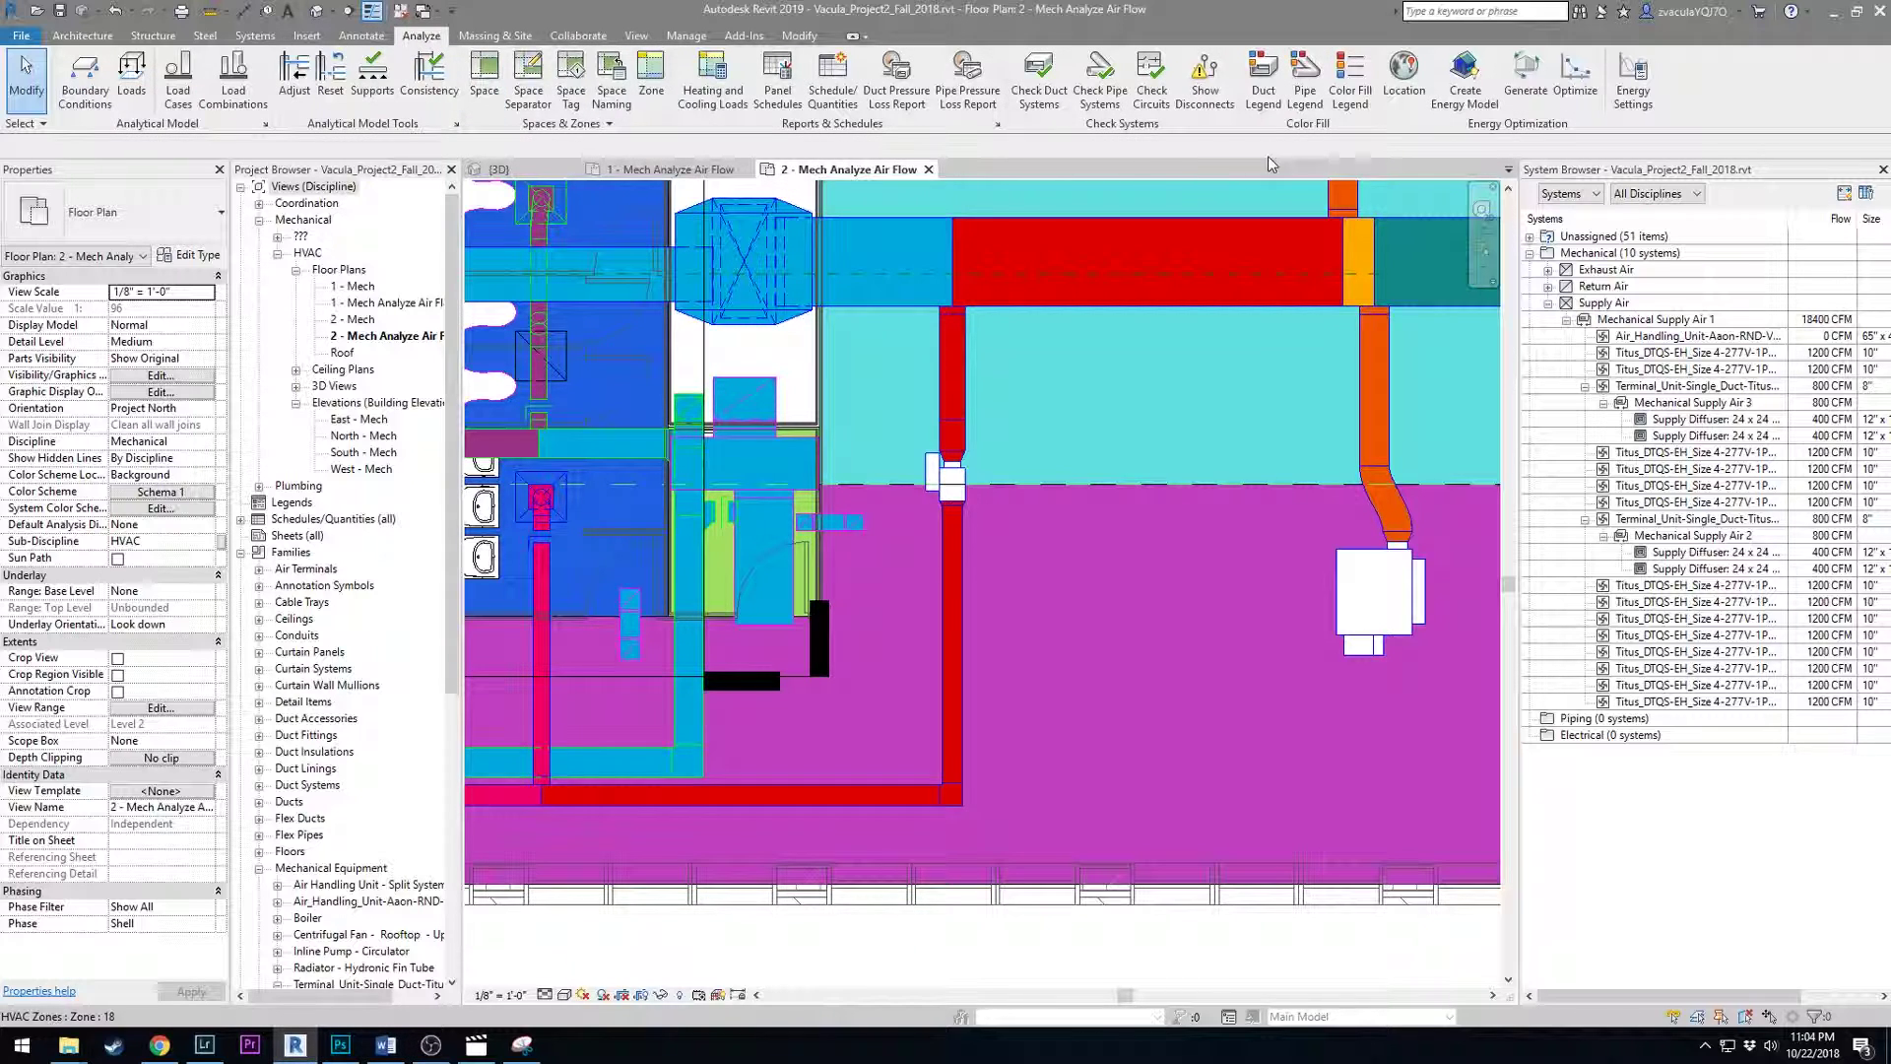
left_click(1203, 99)
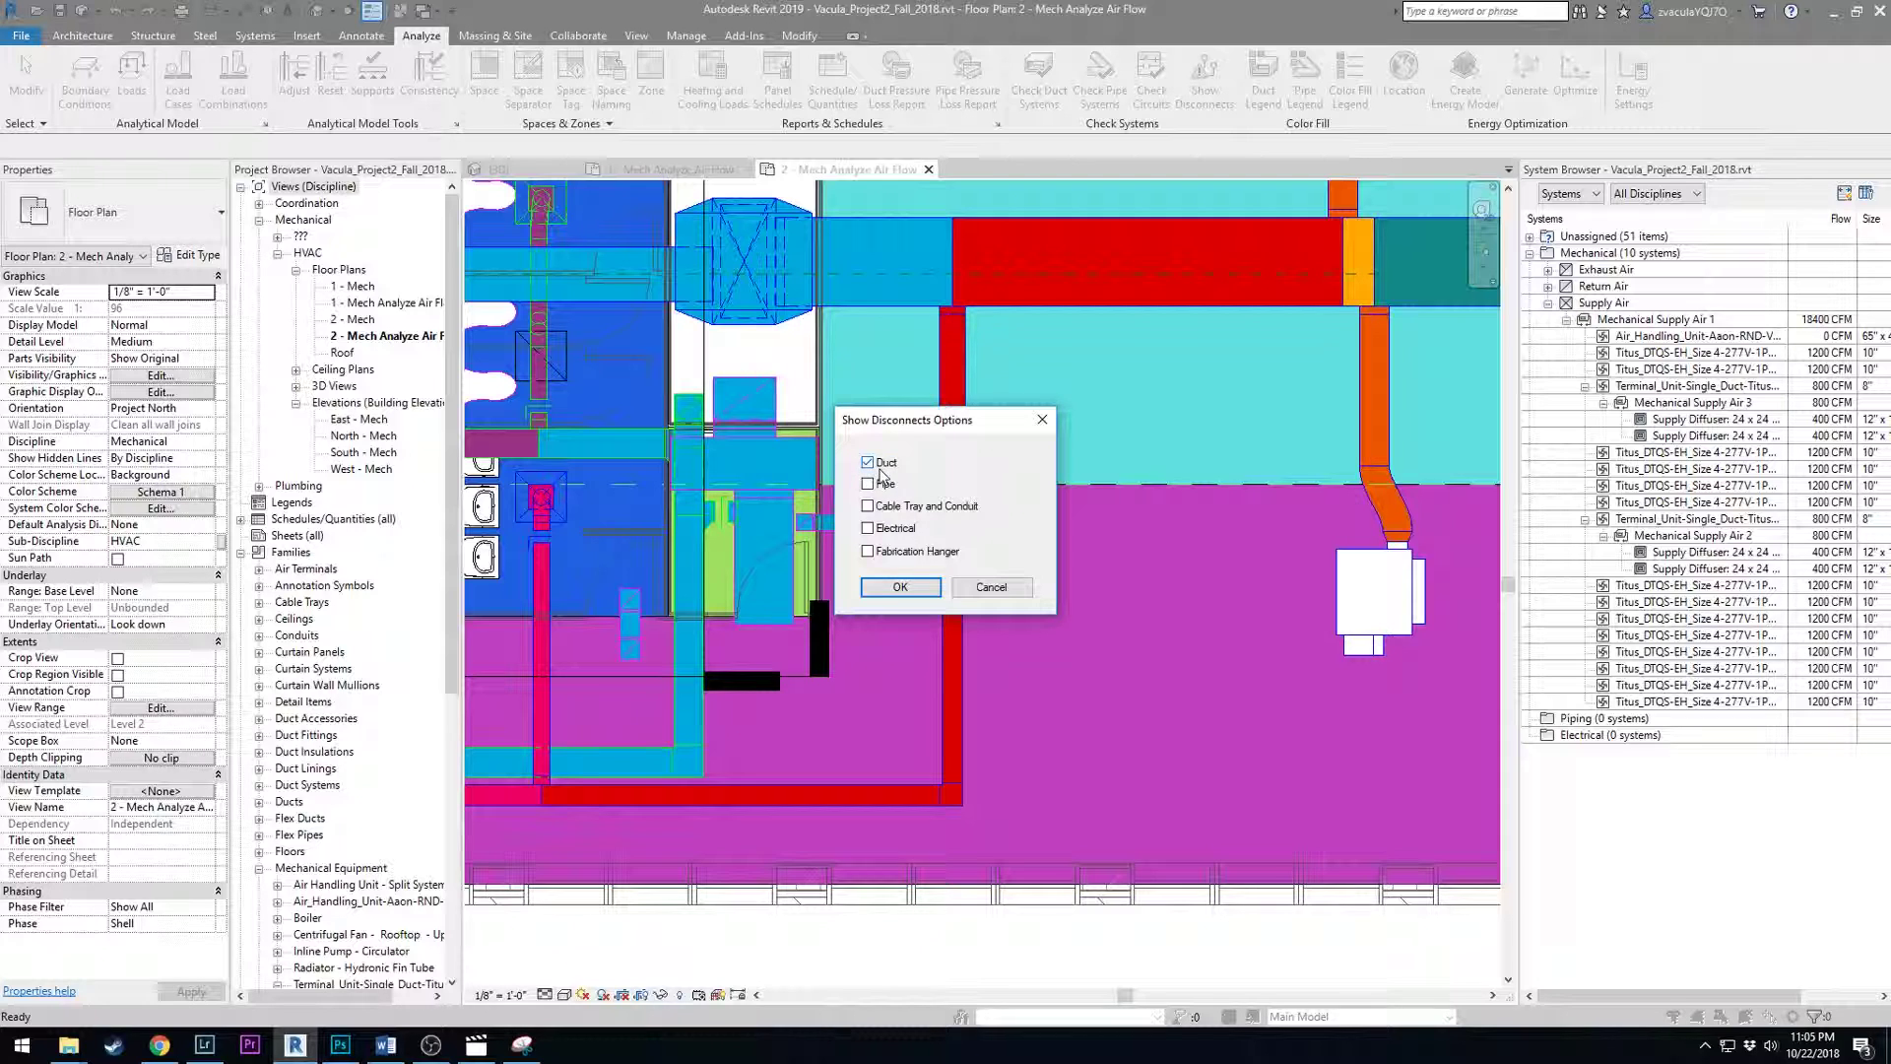
left_click(893, 588)
scroll(1168, 617, "down", 2)
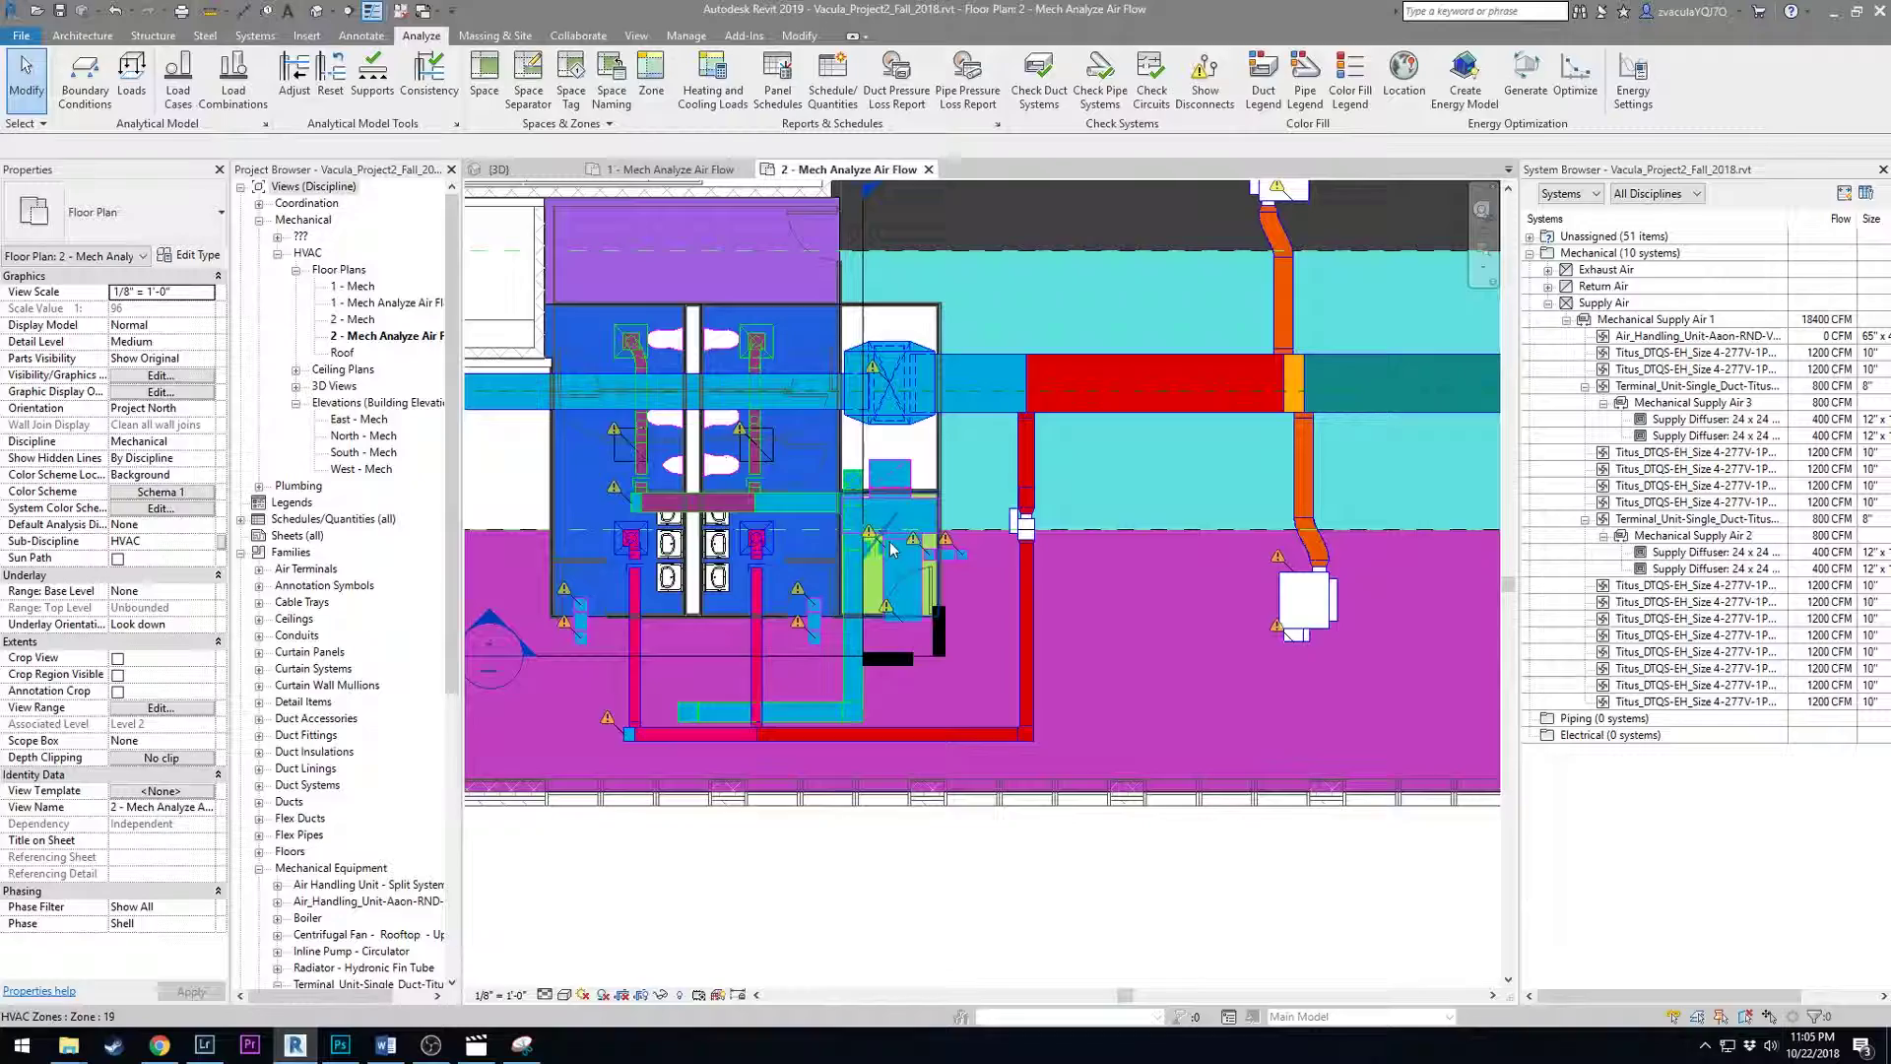
Bring the orange supply ducts into view and check the terminal box's flow.
middle_click_drag(907, 507, 1329, 512)
scroll(767, 510, "up", 3)
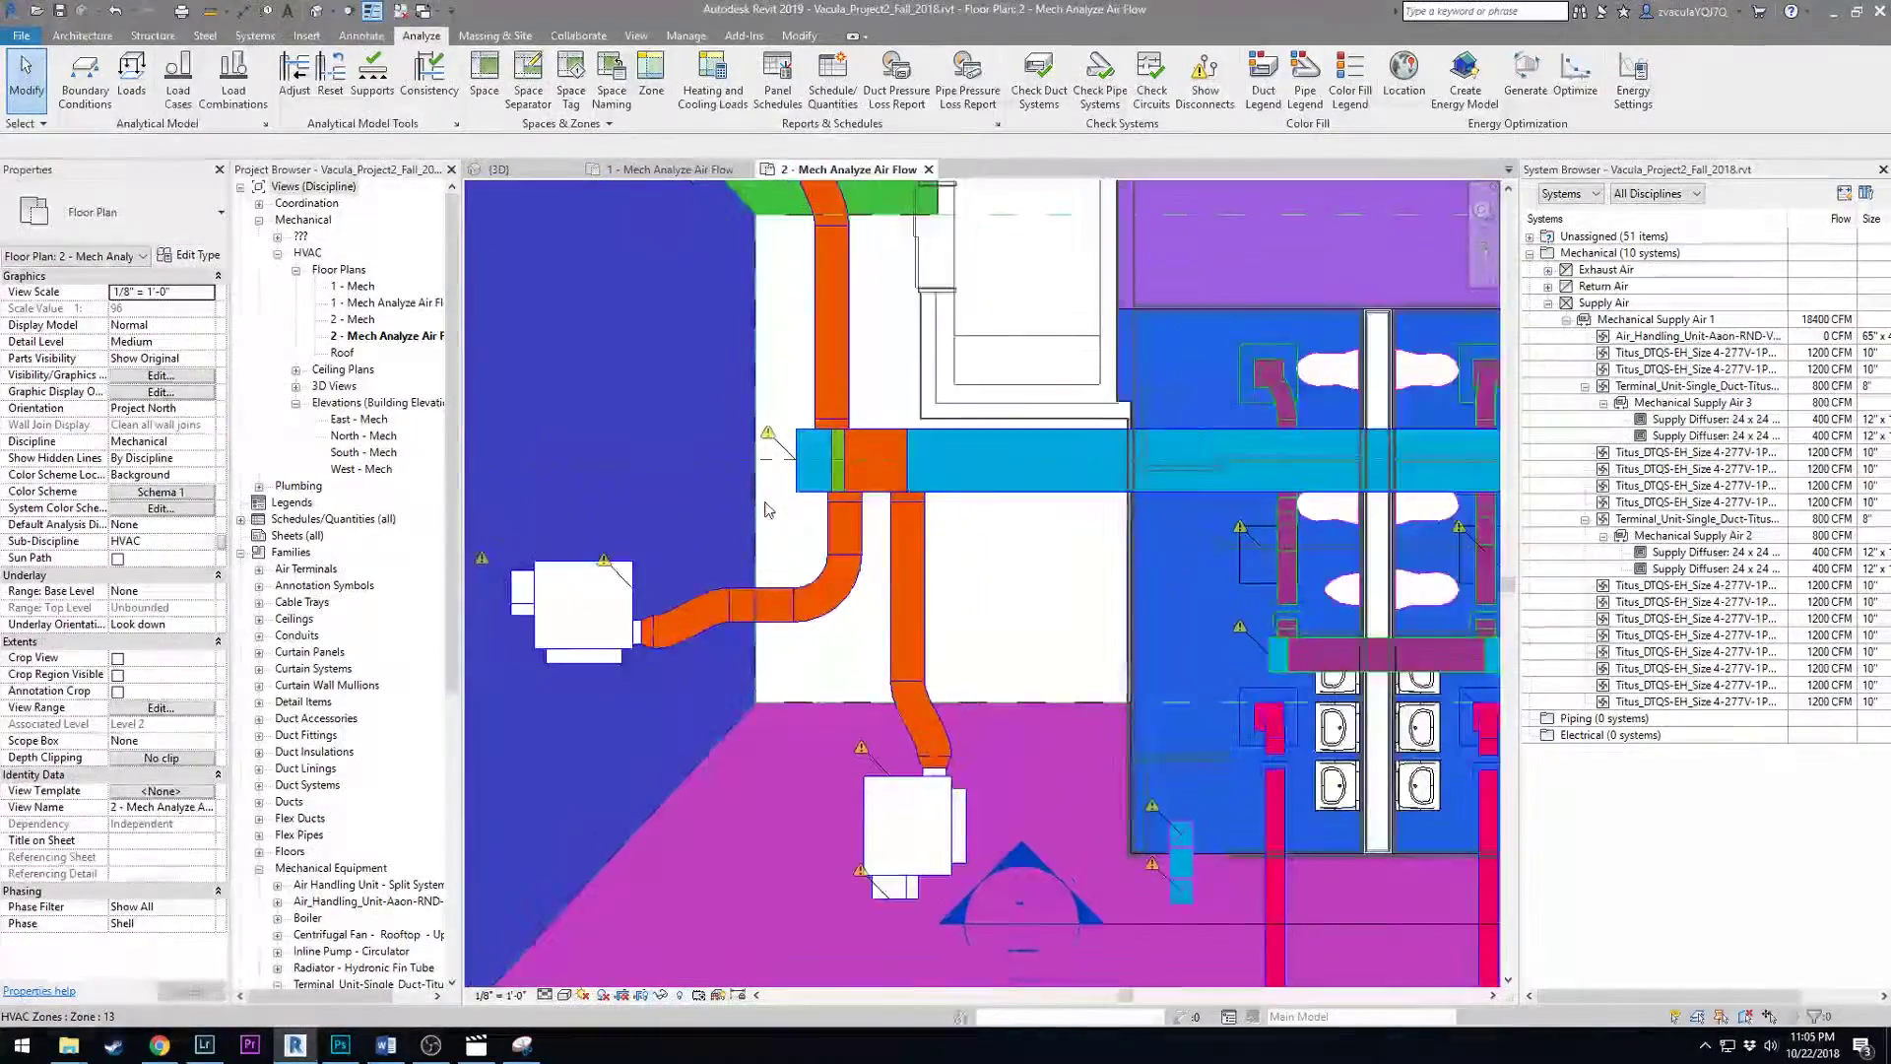
scroll(767, 509, "down", 2)
scroll(611, 568, "up", 3)
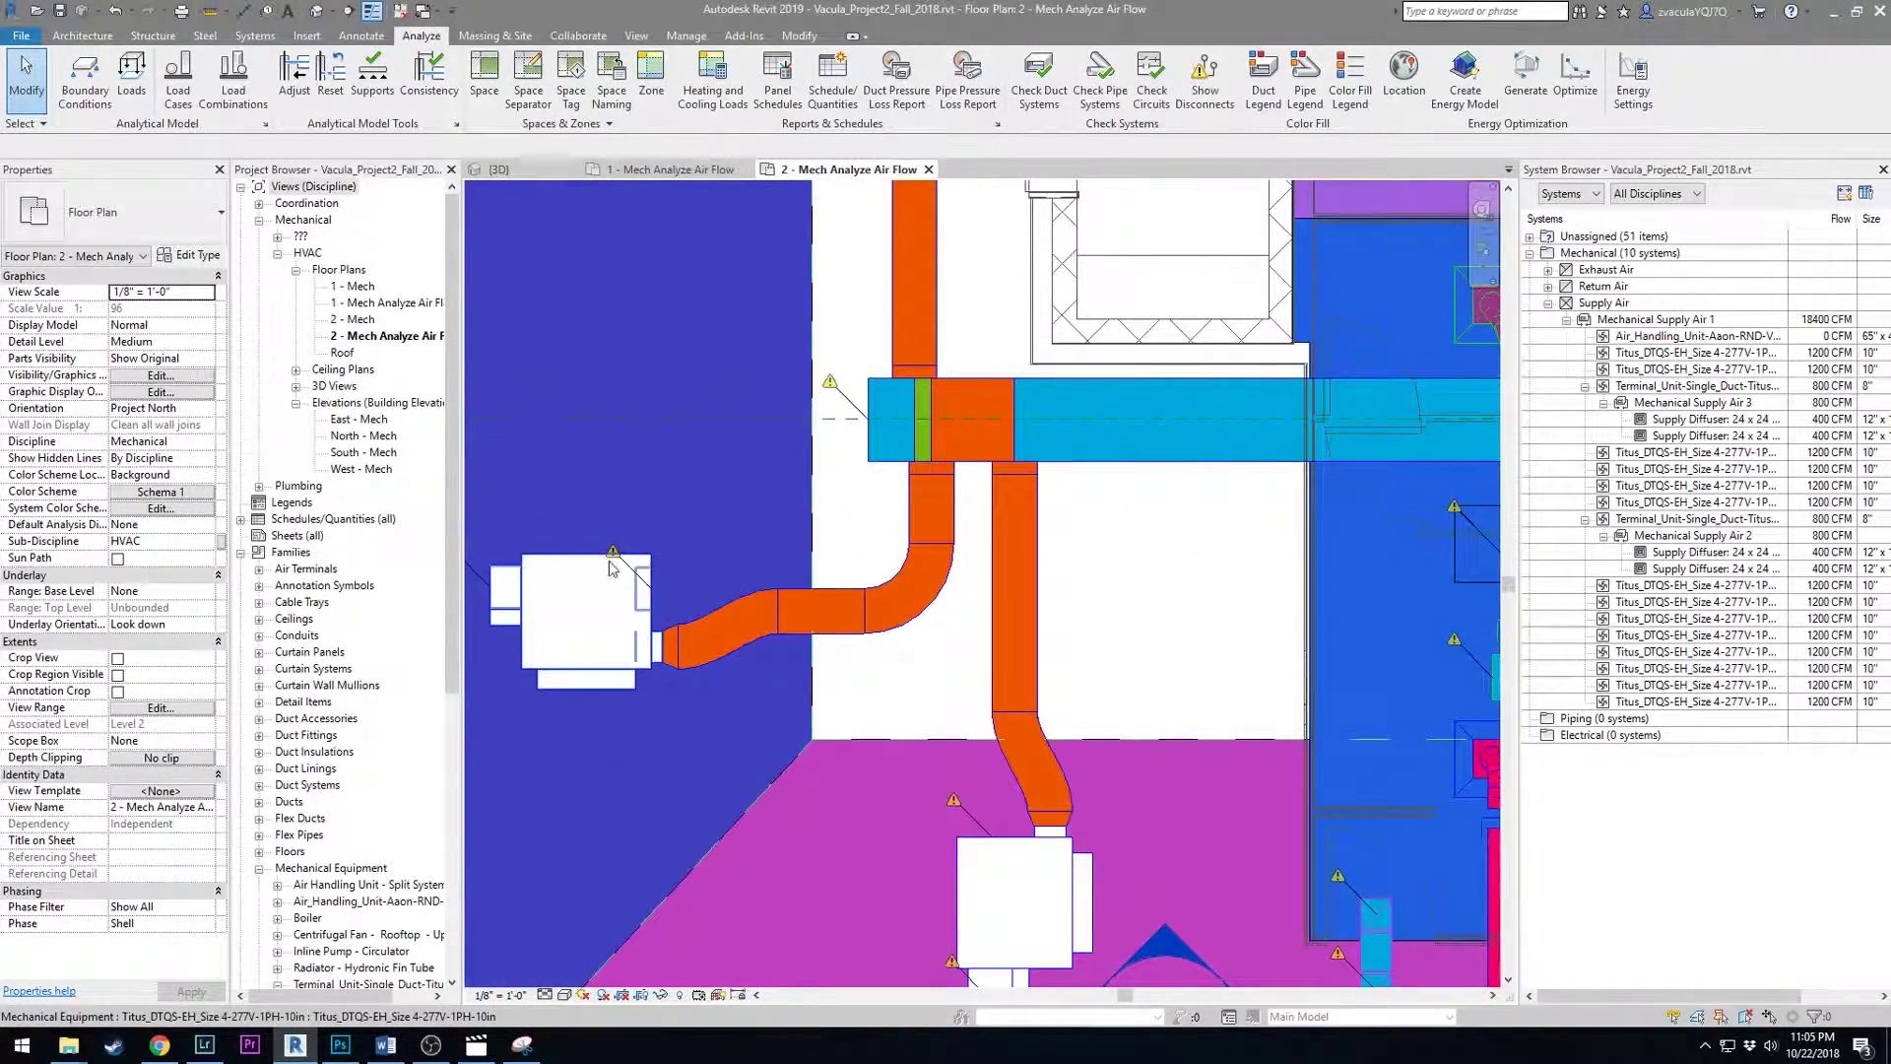
middle_click_drag(611, 568, 831, 546)
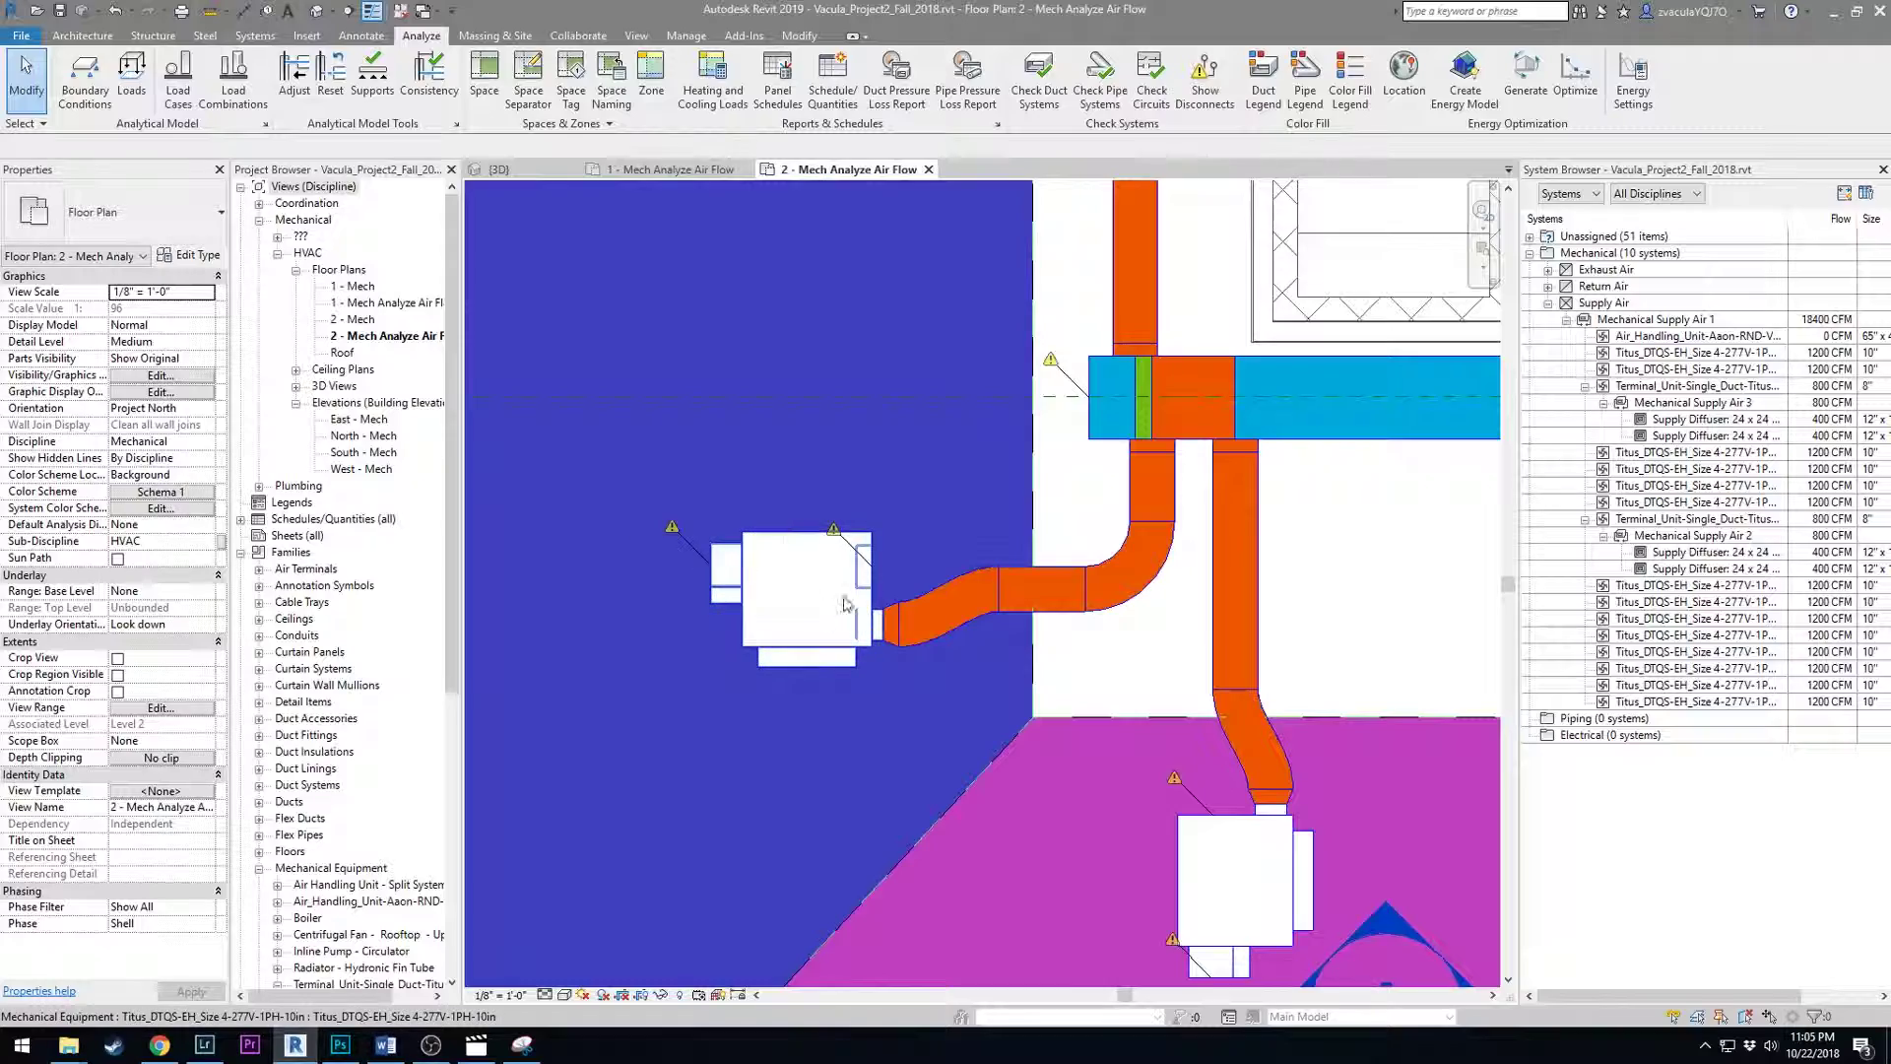
scroll(844, 603, "down", 2)
left_click(788, 594)
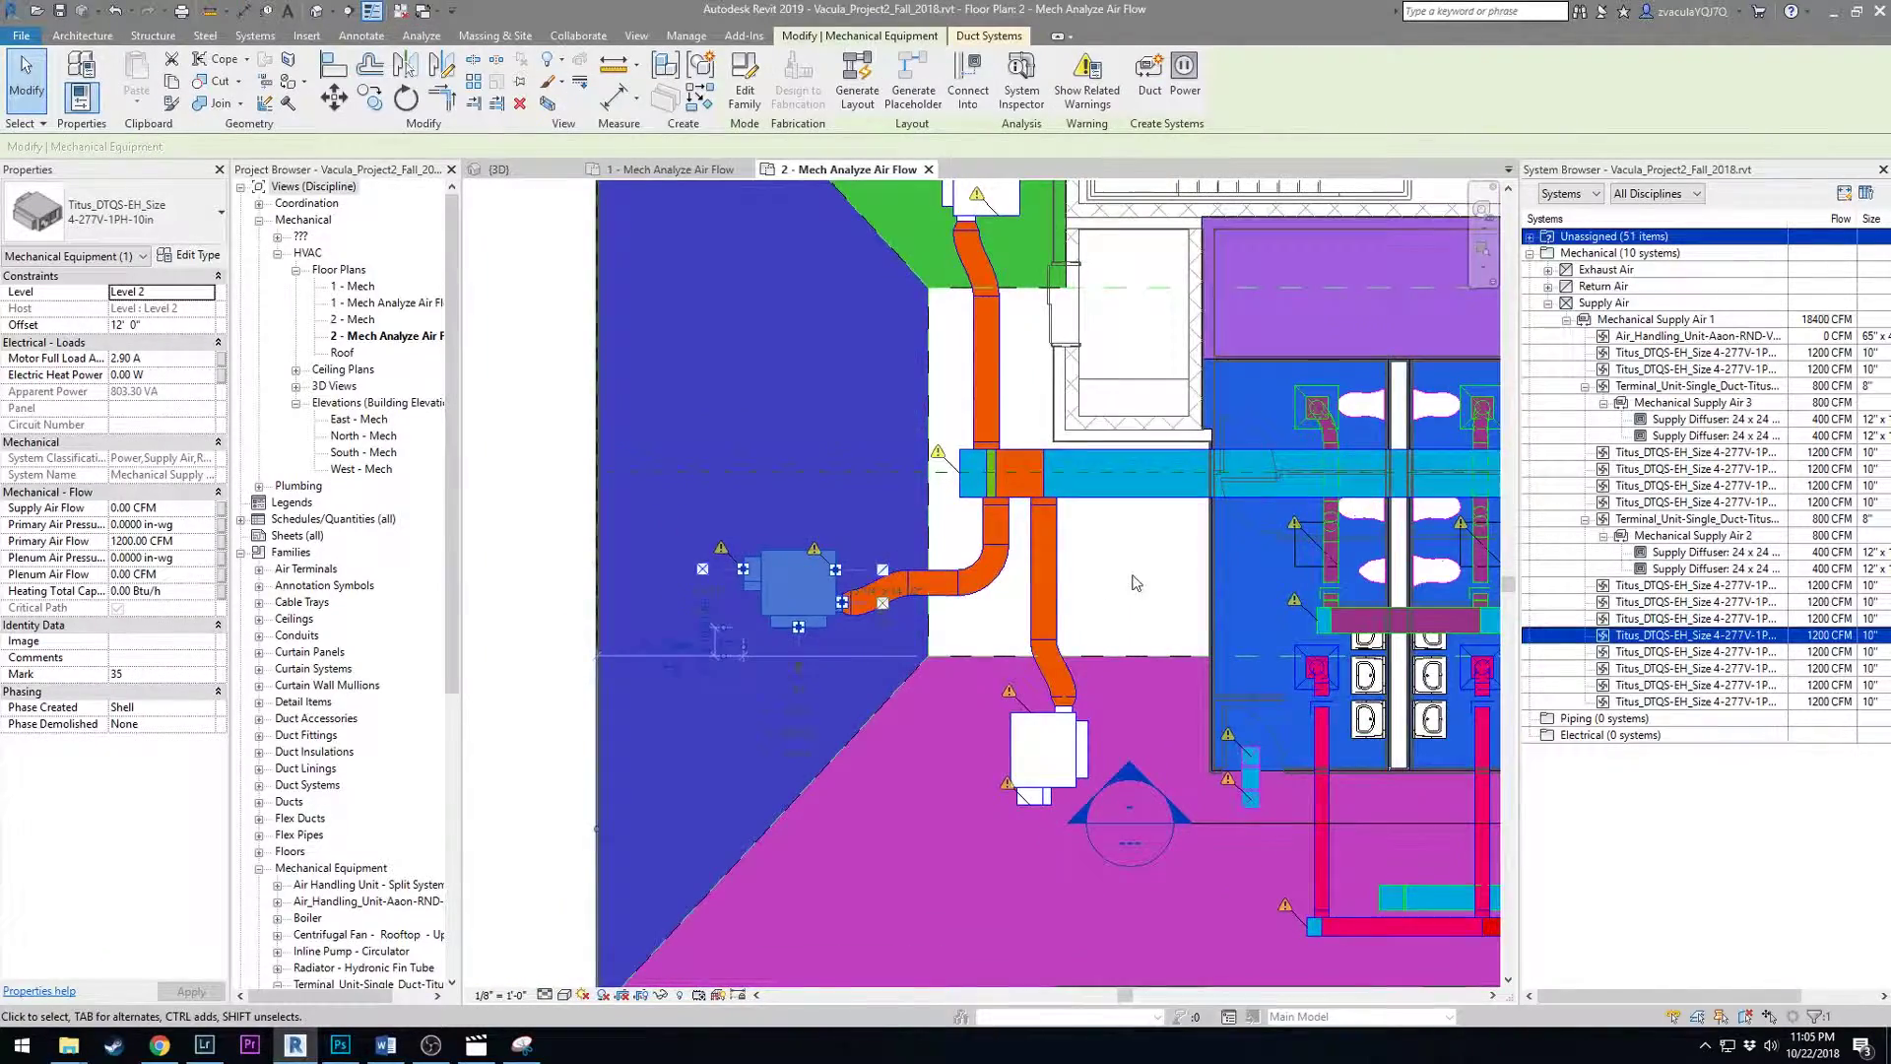
scroll(1136, 582, "down", 1)
key("Escape")
scroll(876, 514, "up", 3)
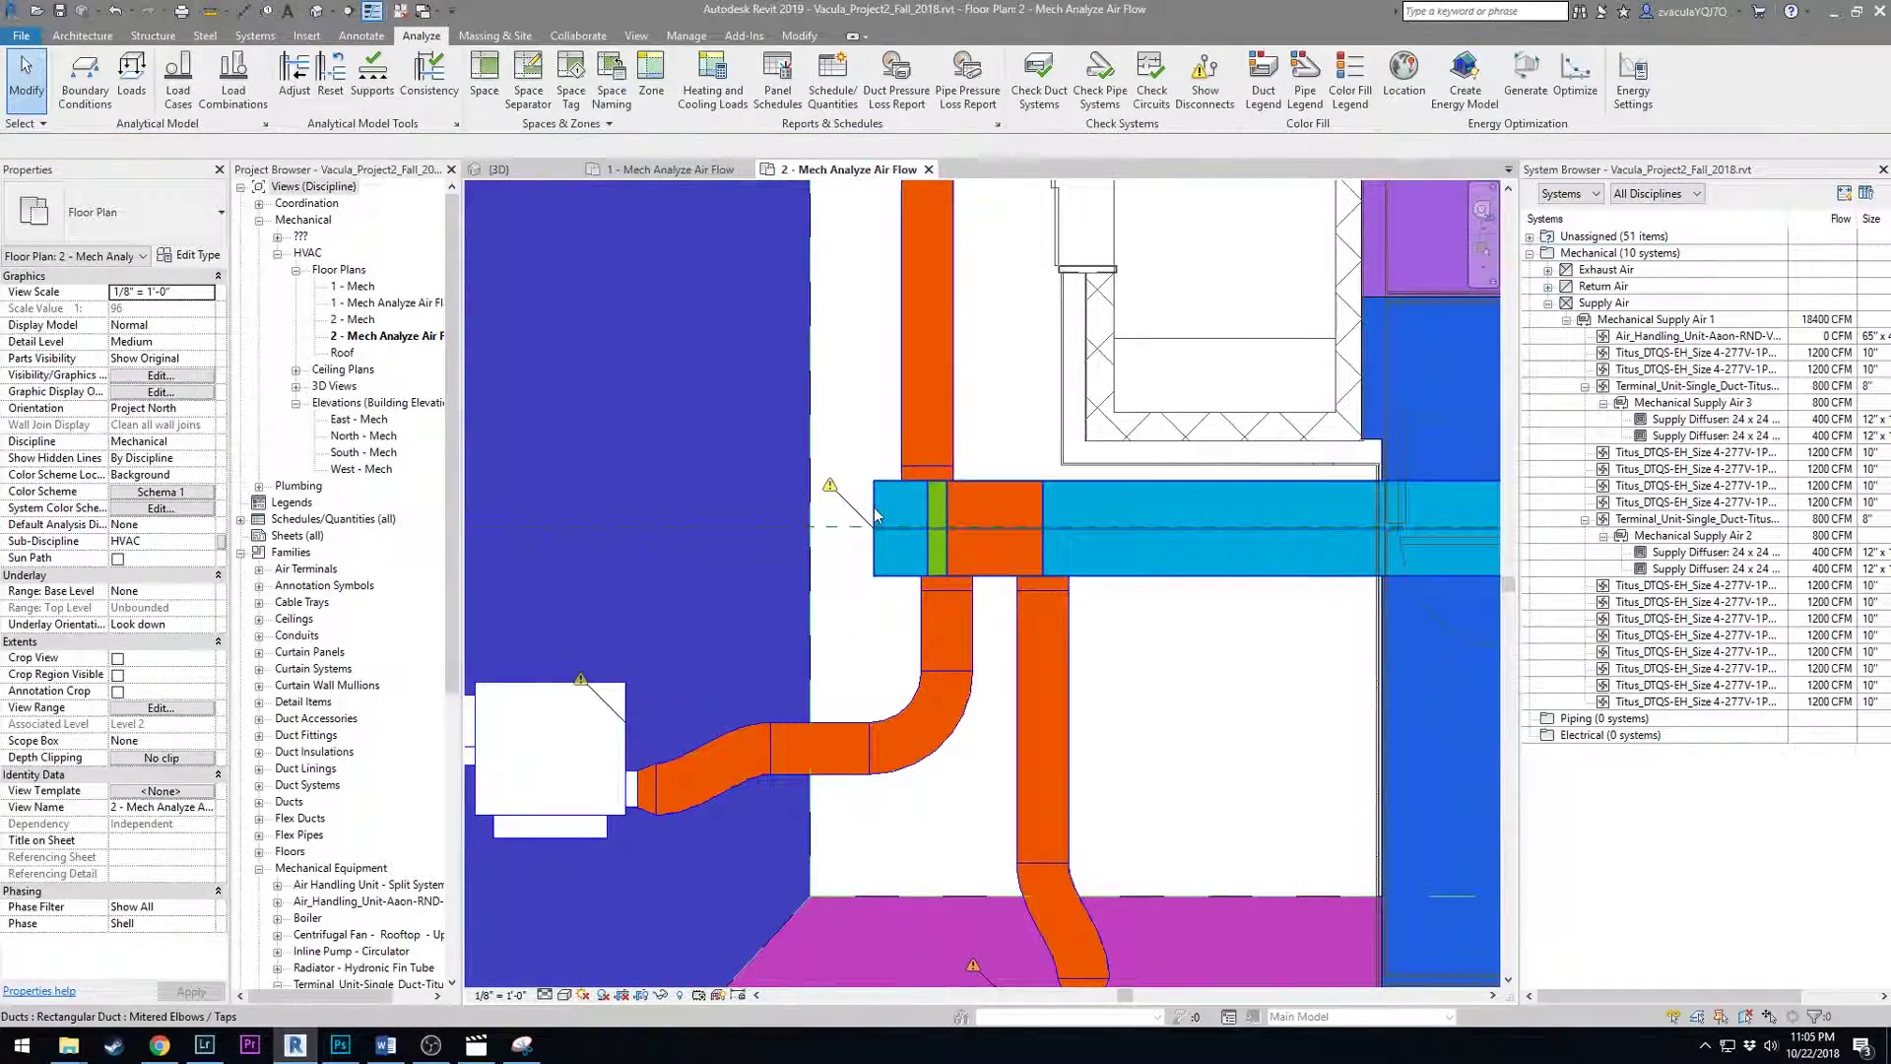
Cap the open end of the 26-inch supply duct.
left_click(875, 522)
right_click(874, 529)
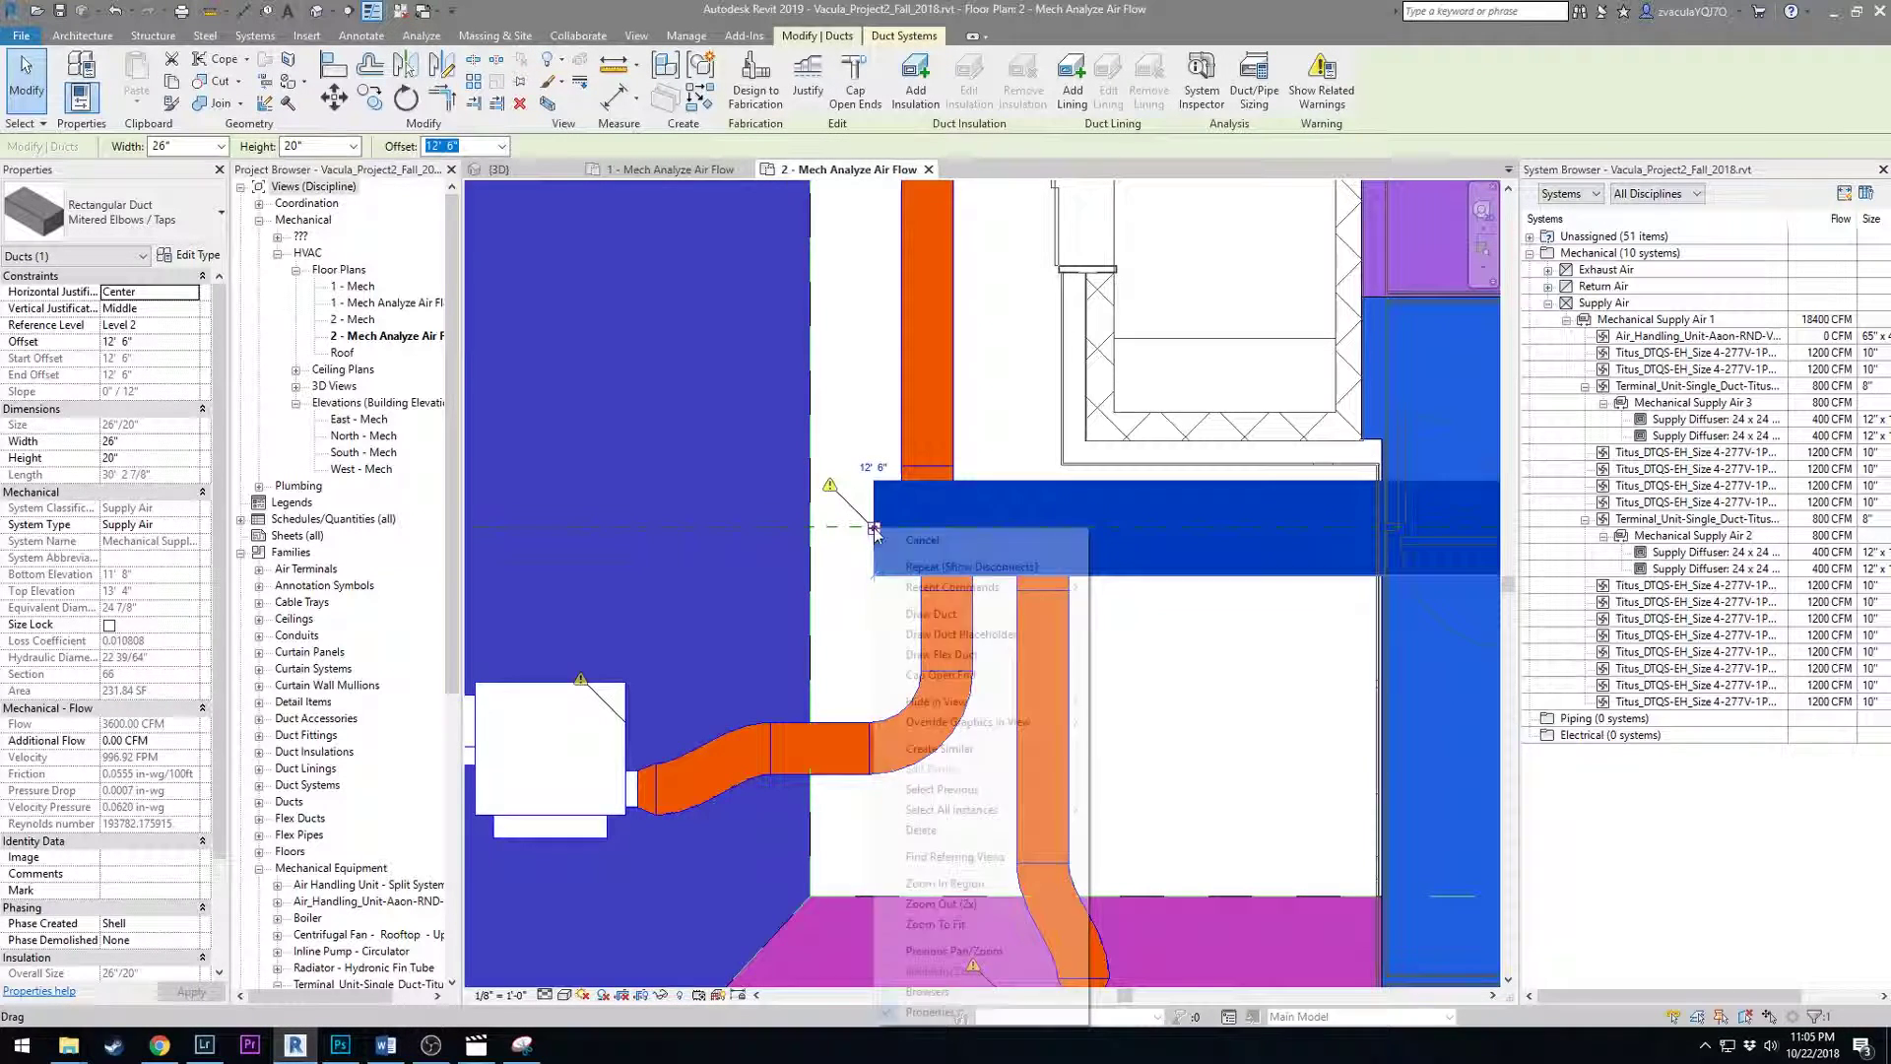
left_click(989, 677)
scroll(1024, 648, "down", 2)
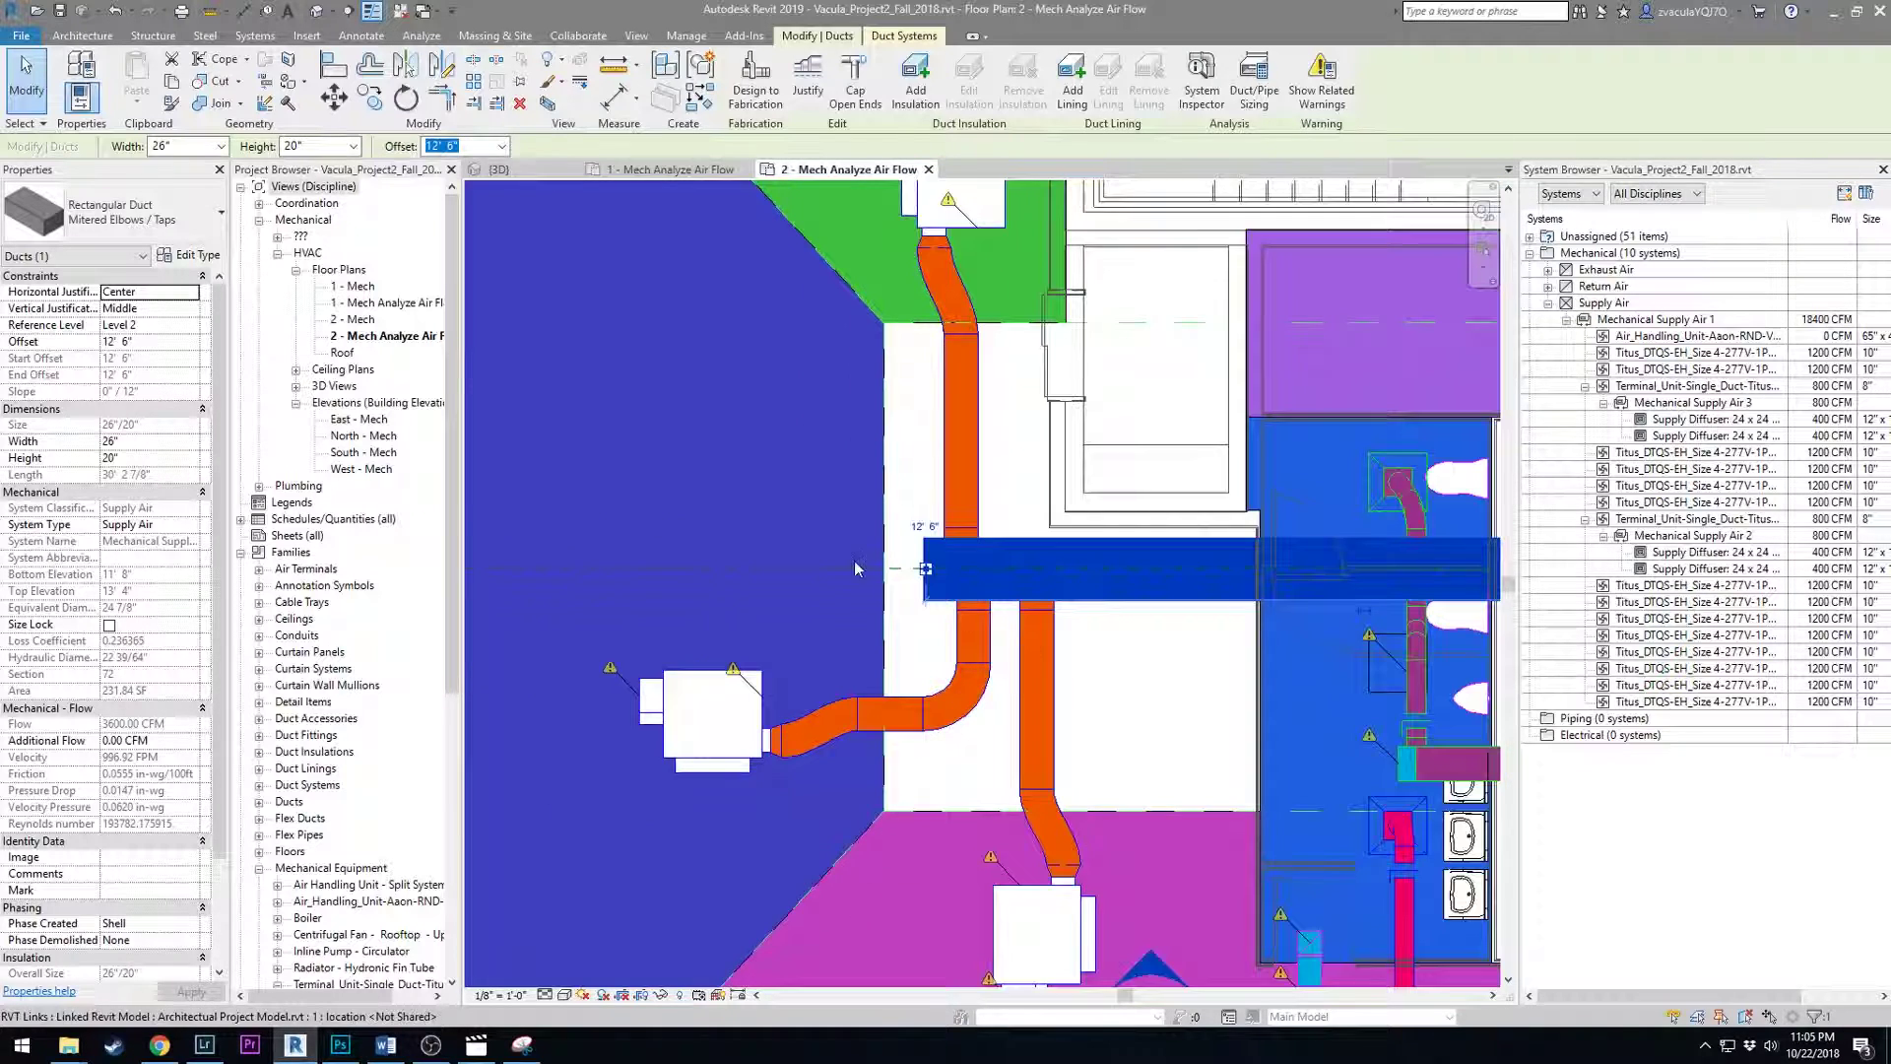
scroll(892, 574, "up", 2)
scroll(916, 554, "down", 1)
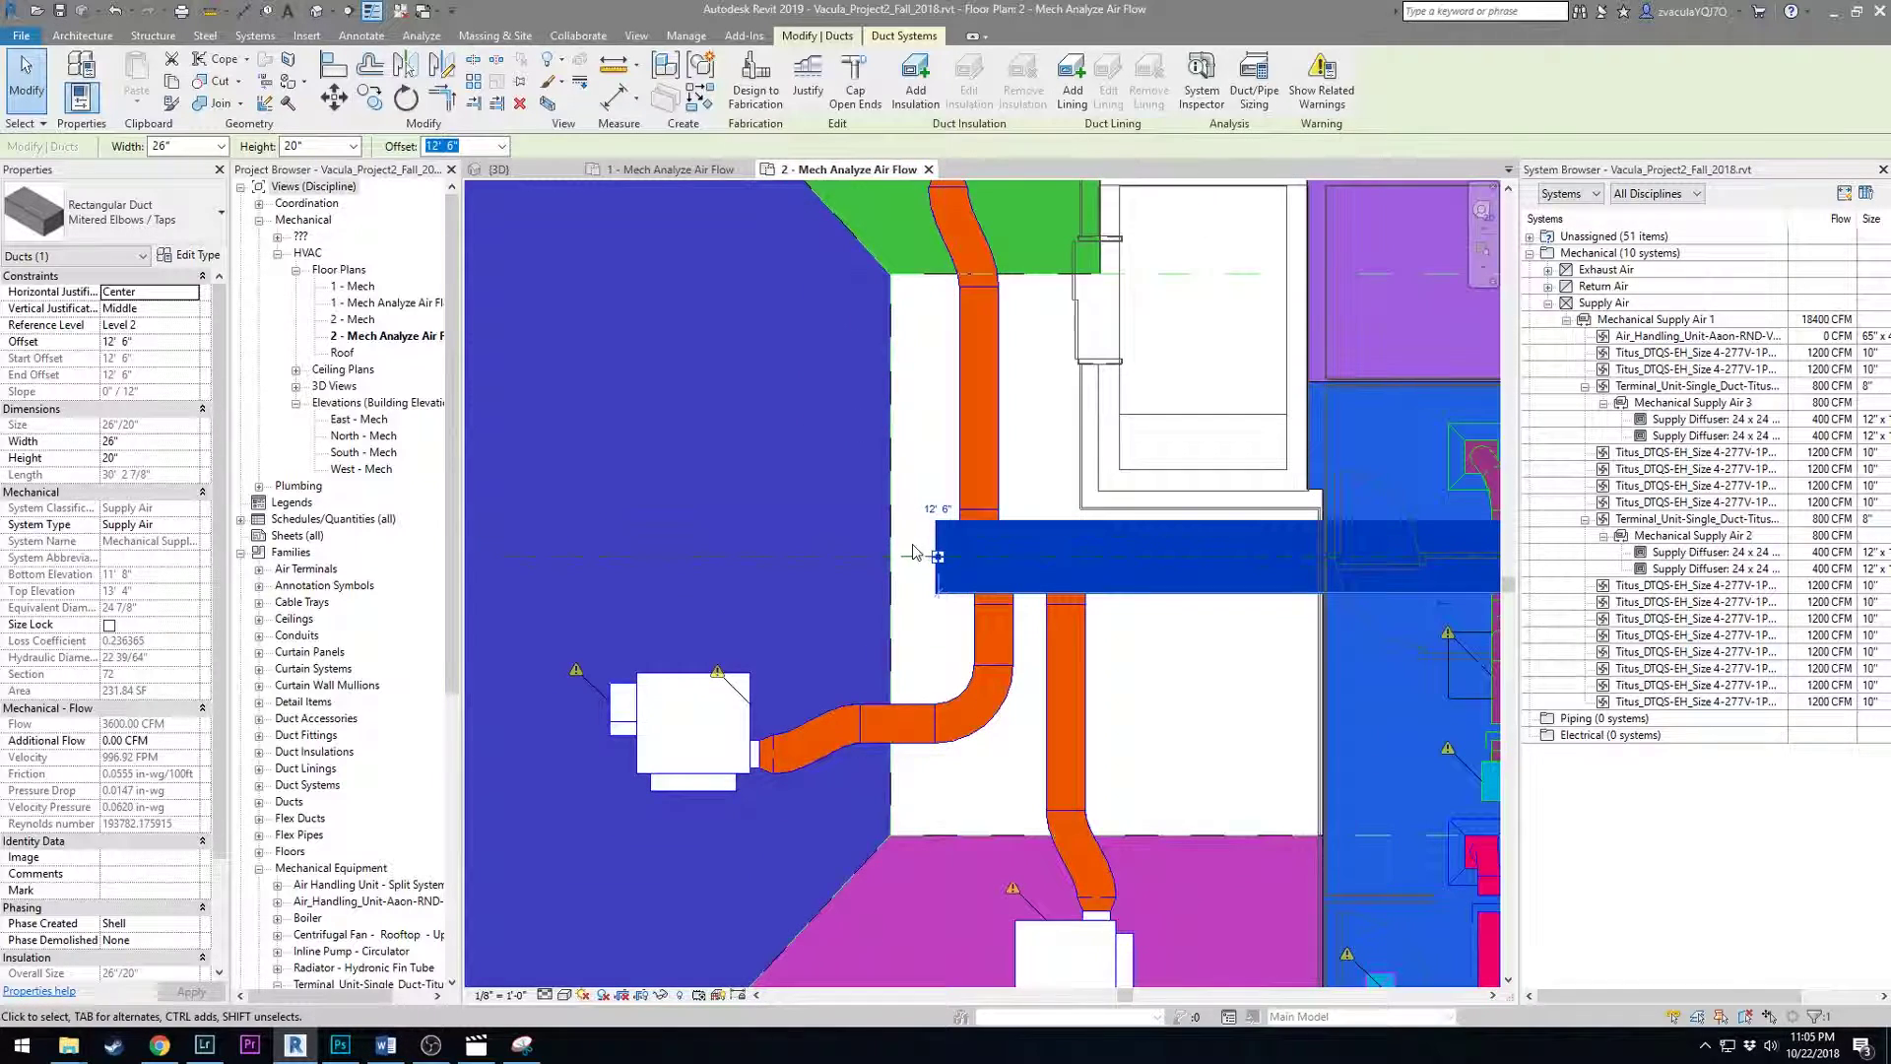
scroll(1298, 549, "down", 2)
scroll(1298, 550, "down", 2)
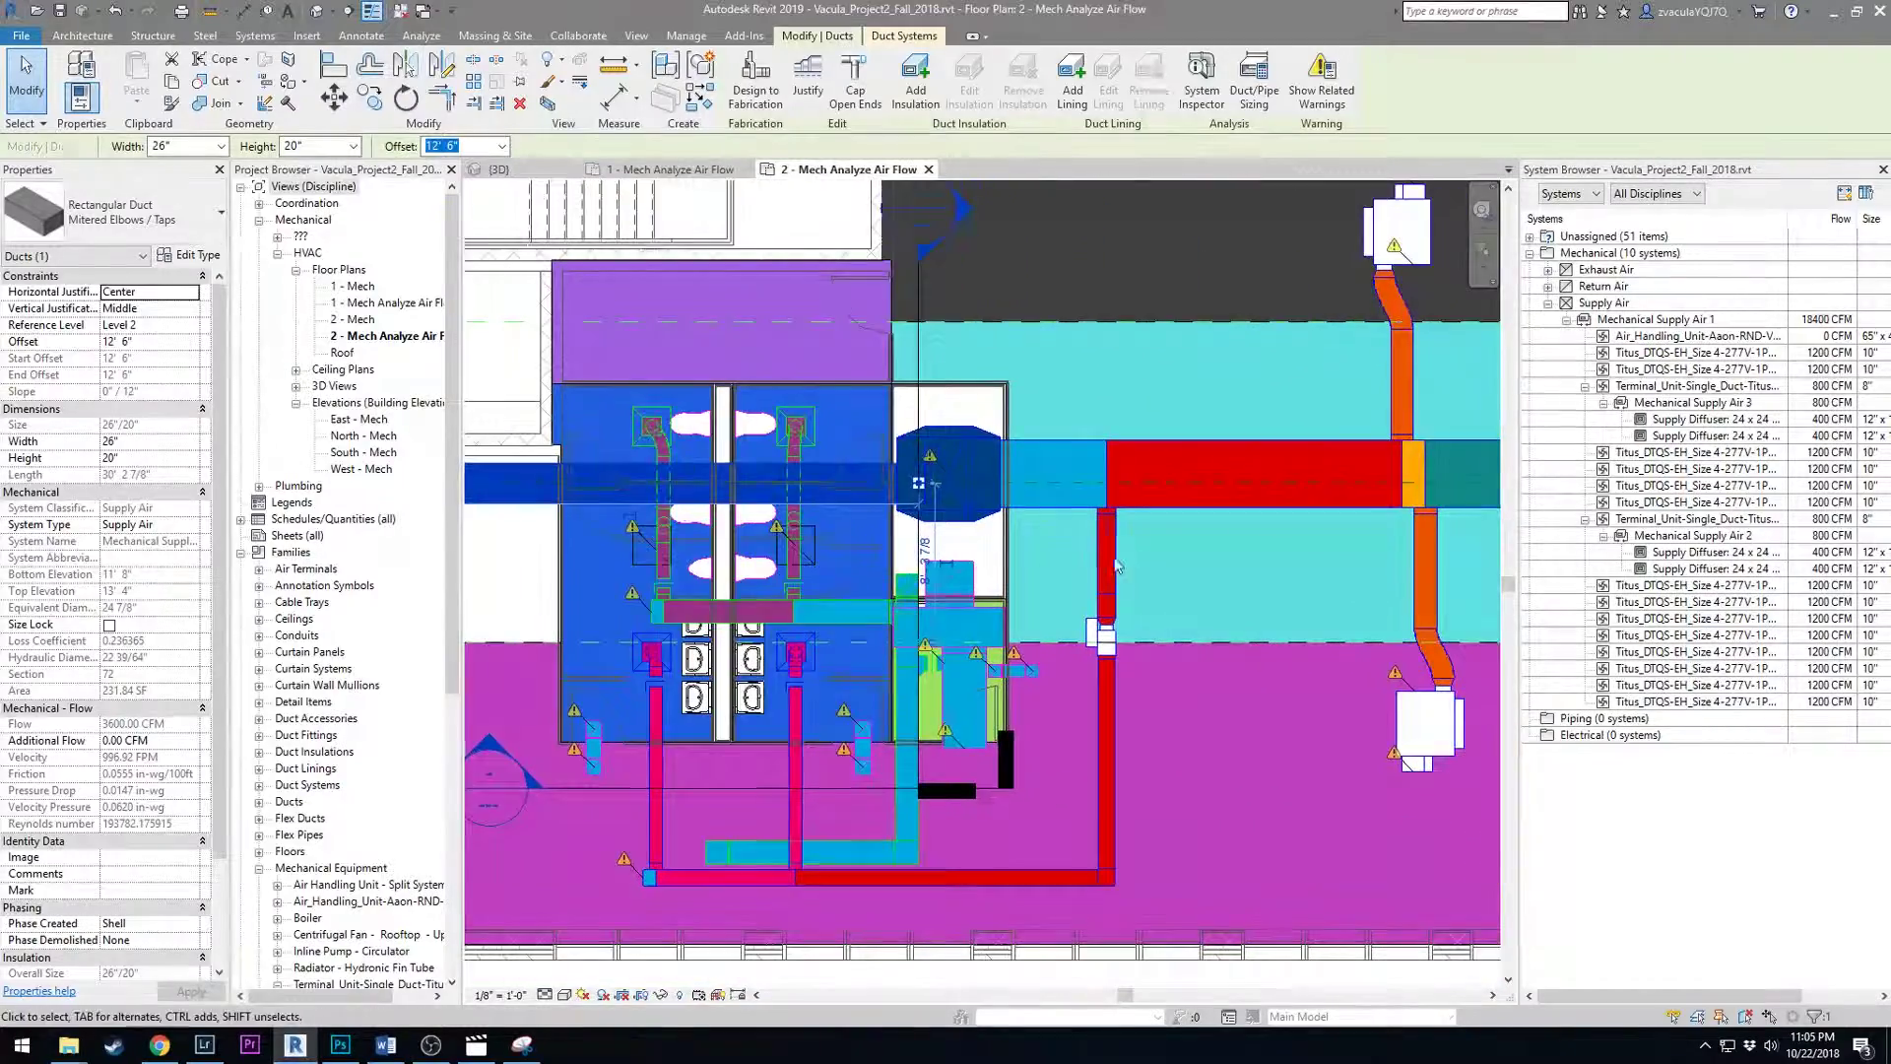
scroll(922, 585, "up", 5)
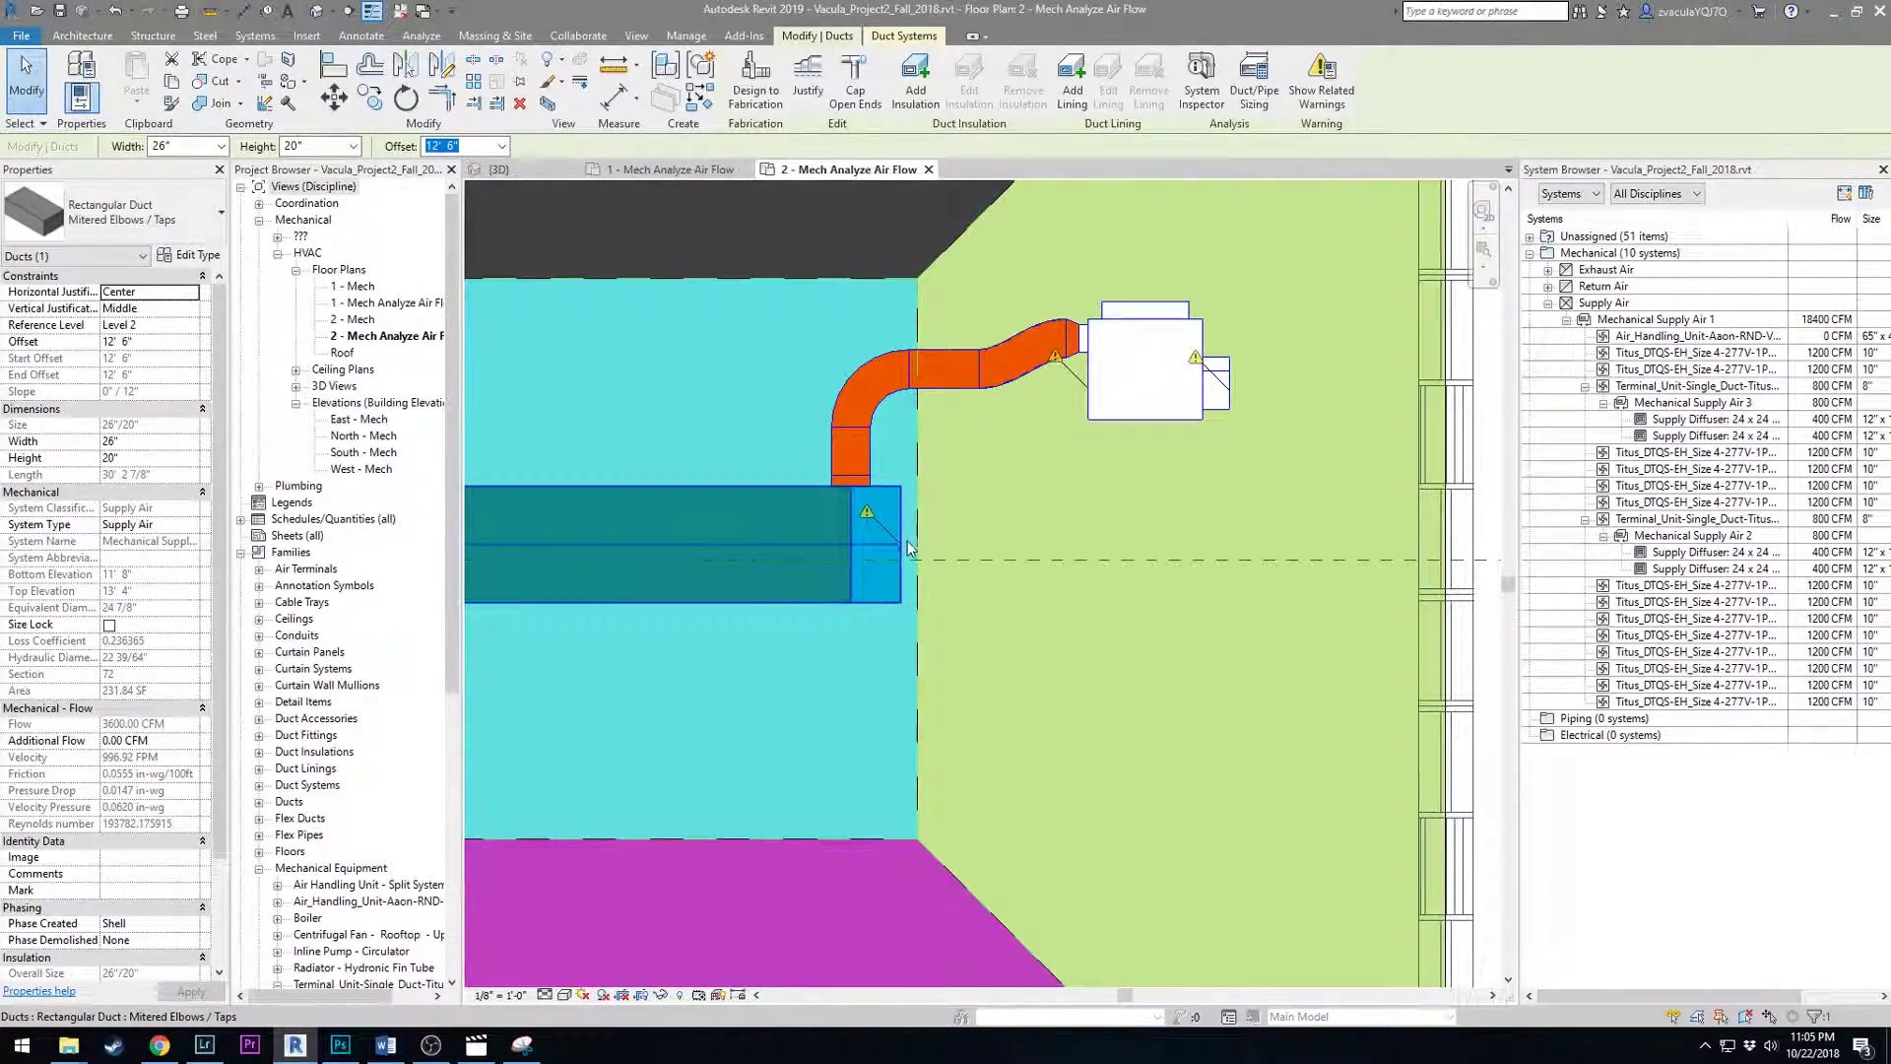
Cap the open end of the 42-inch supply duct.
left_click(899, 549)
scroll(903, 554, "up", 1)
right_click(903, 555)
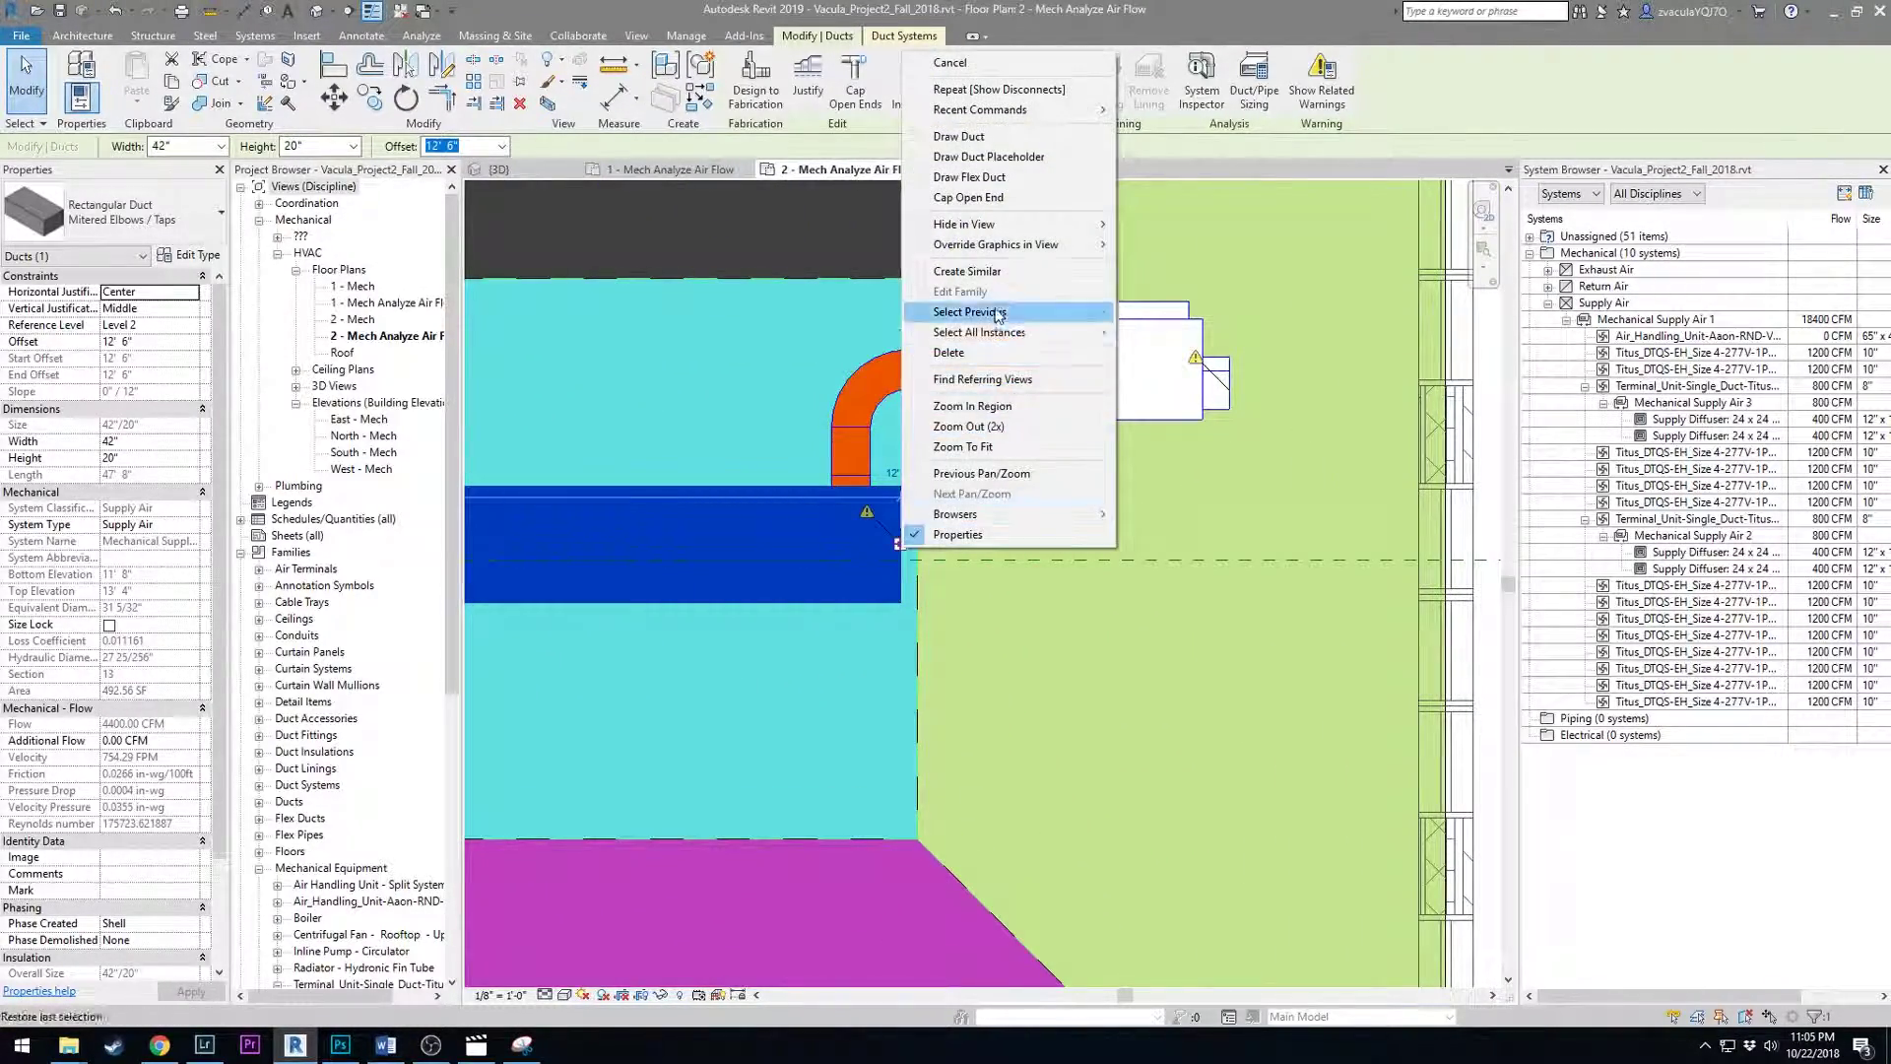
left_click(1020, 197)
scroll(784, 411, "down", 1)
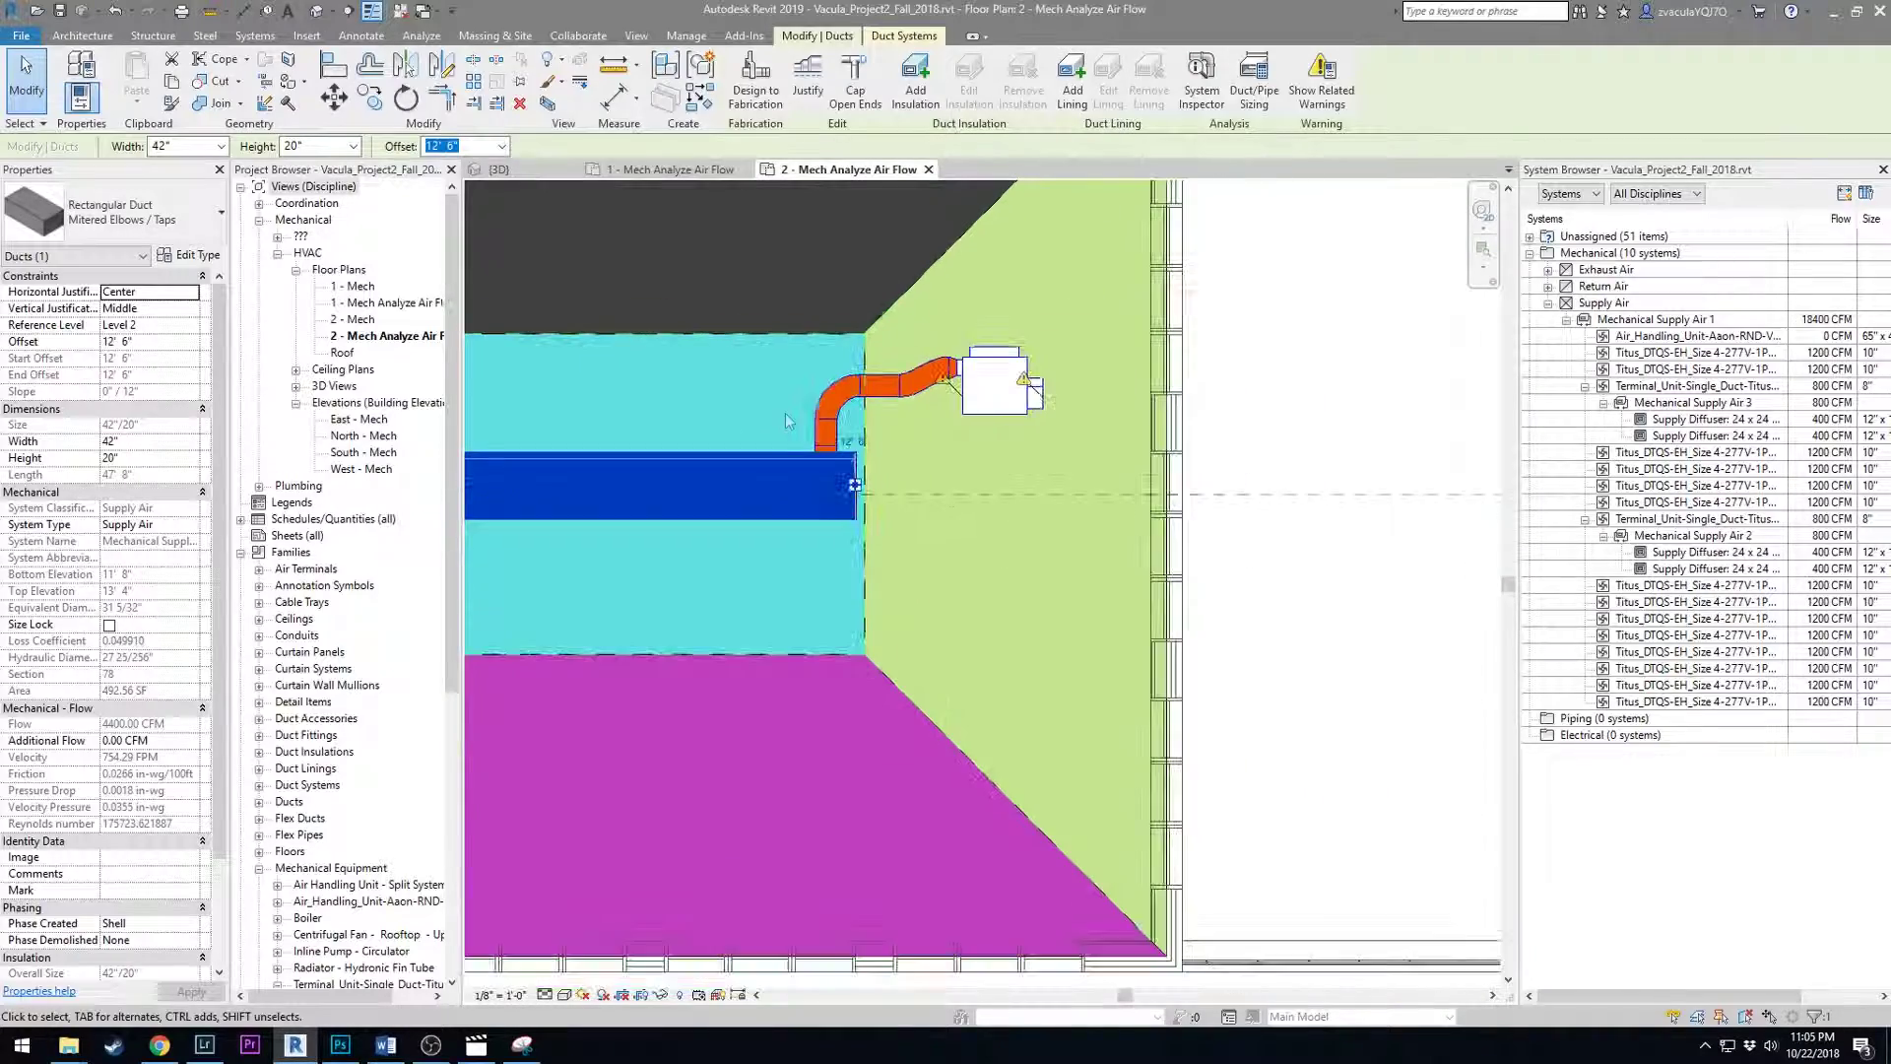
middle_click_drag(949, 528, 1221, 529)
scroll(1221, 529, "down", 2)
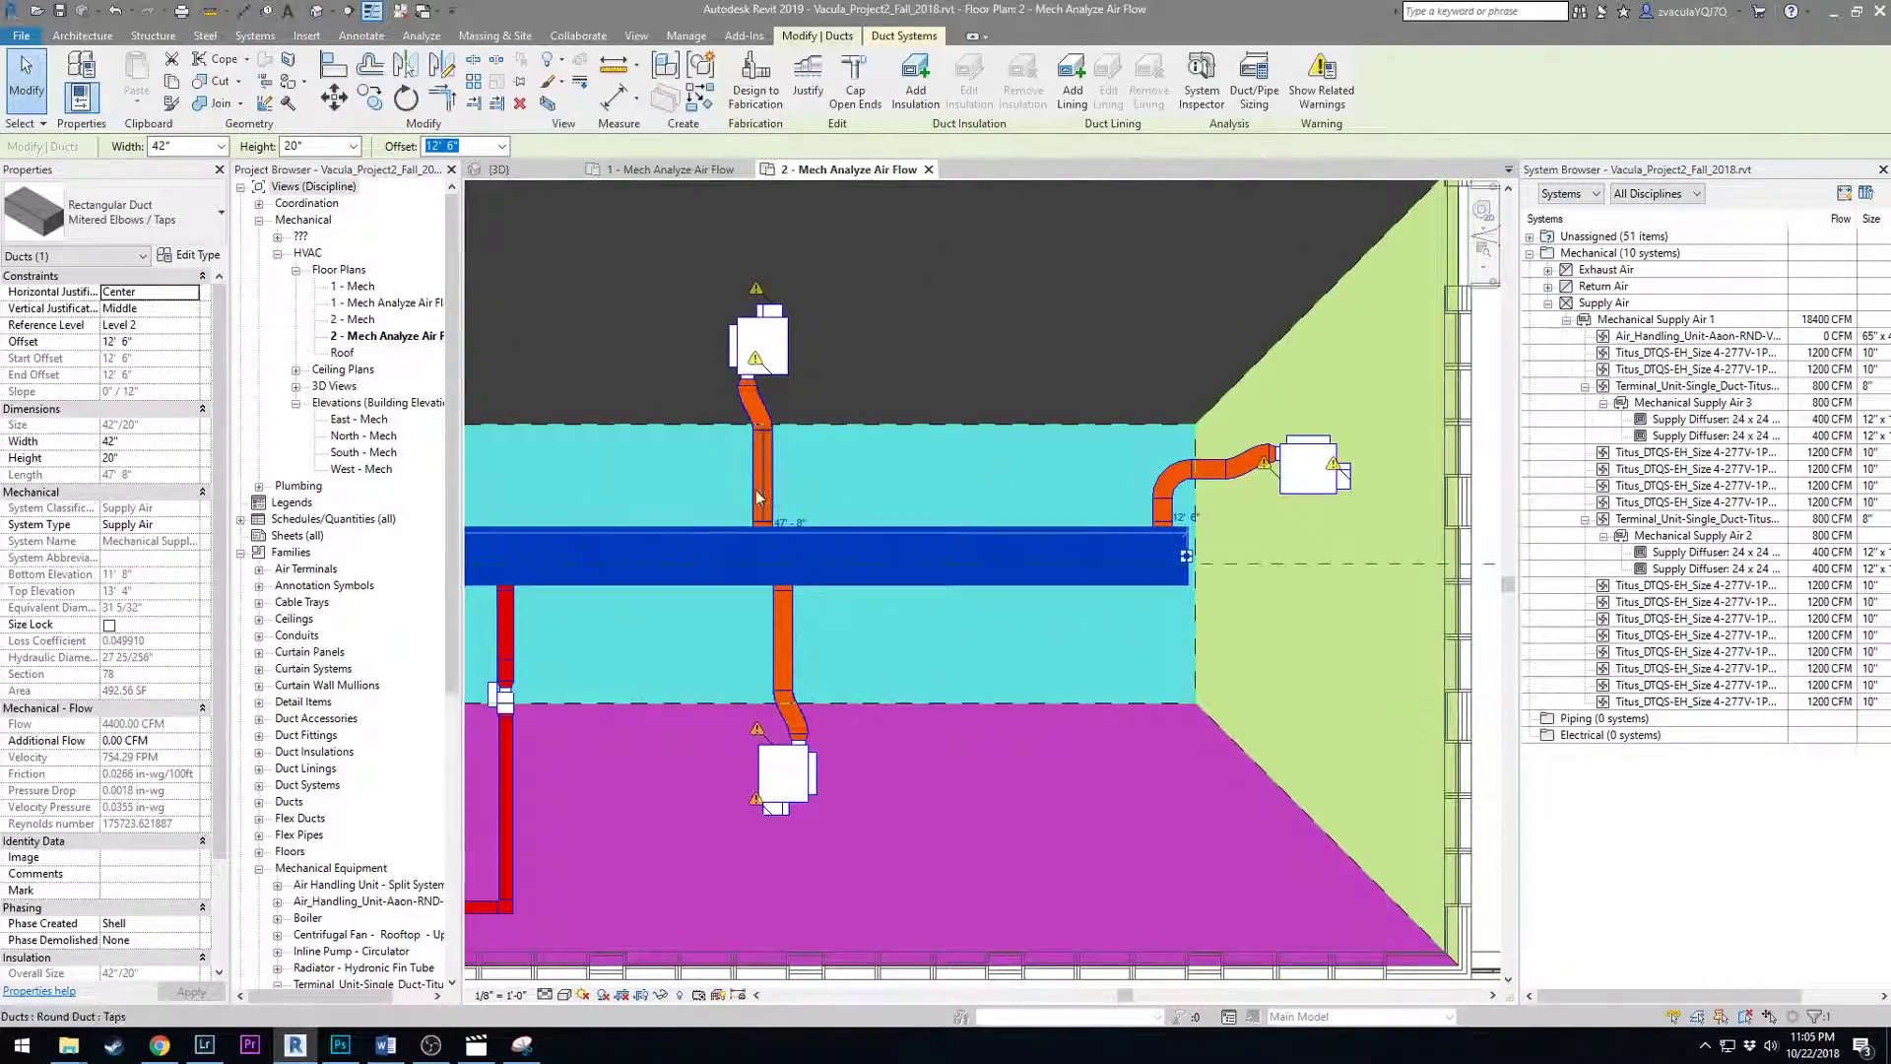
scroll(1064, 615, "up", 5)
key("Escape")
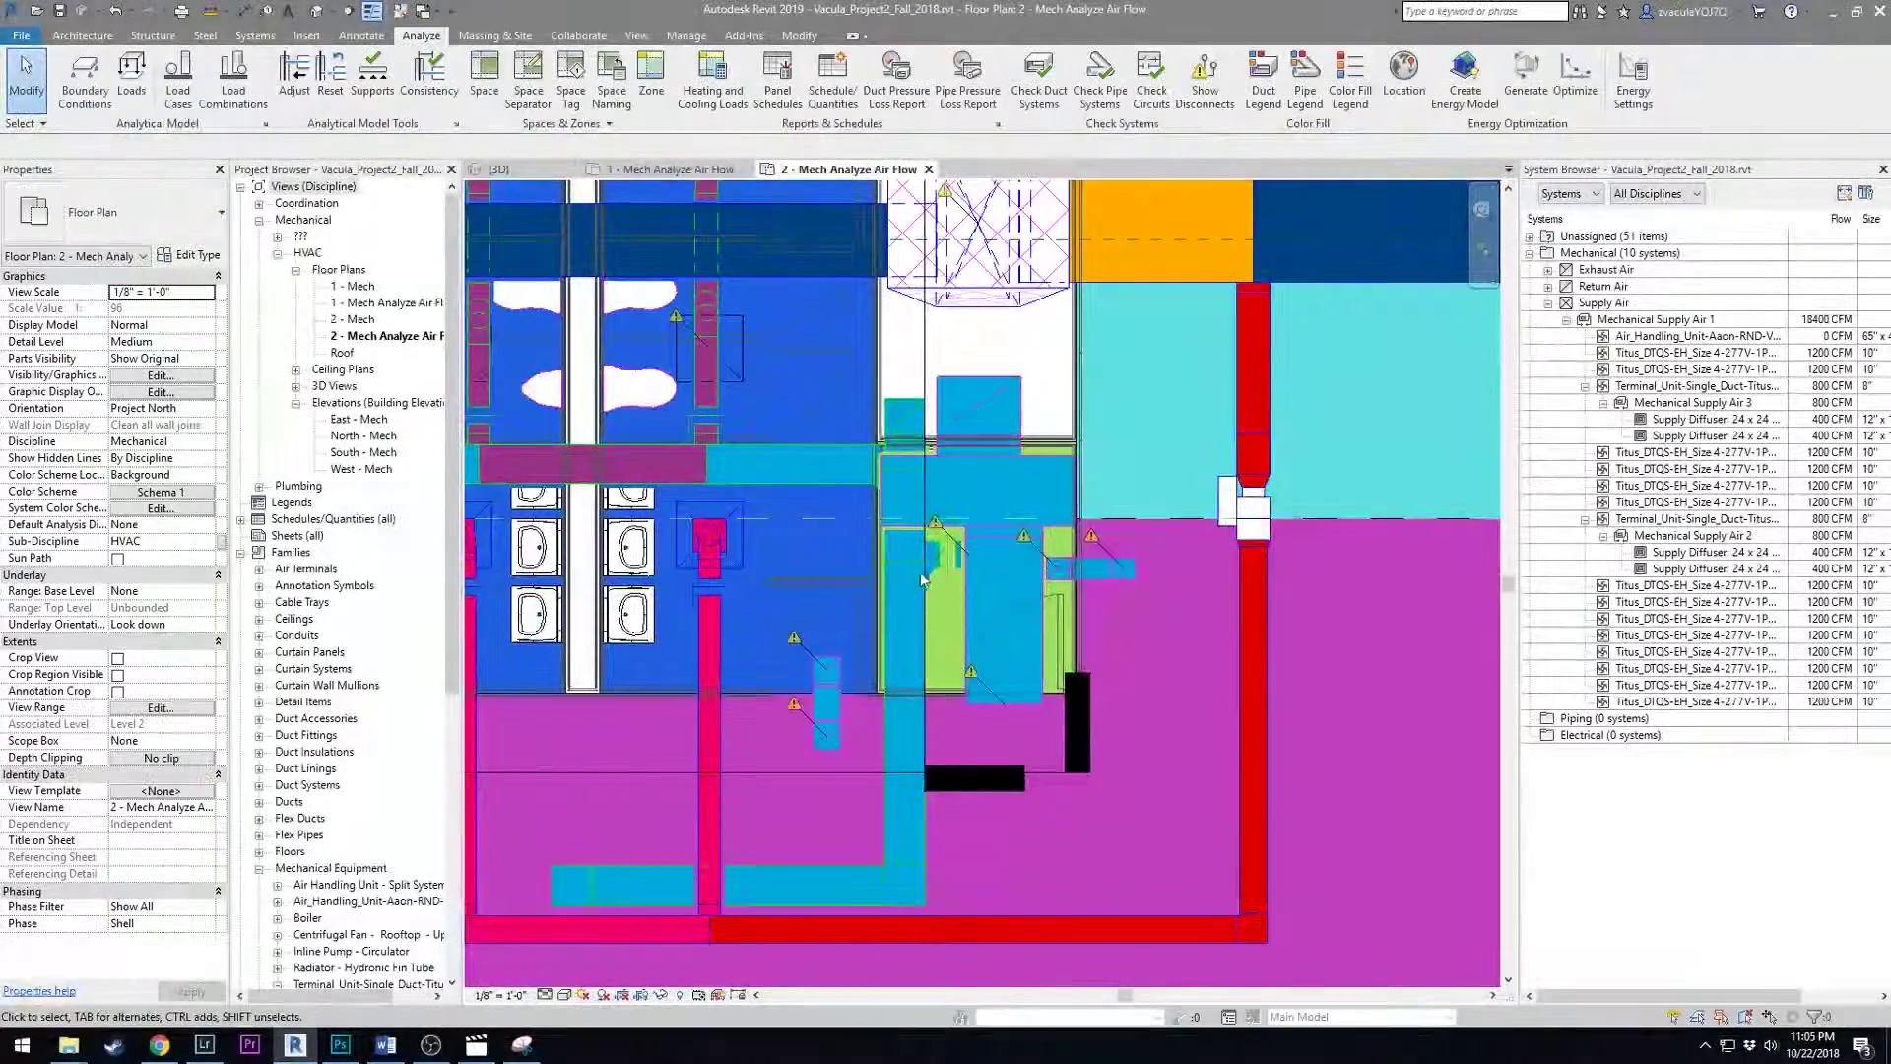
scroll(1064, 616, "up", 3)
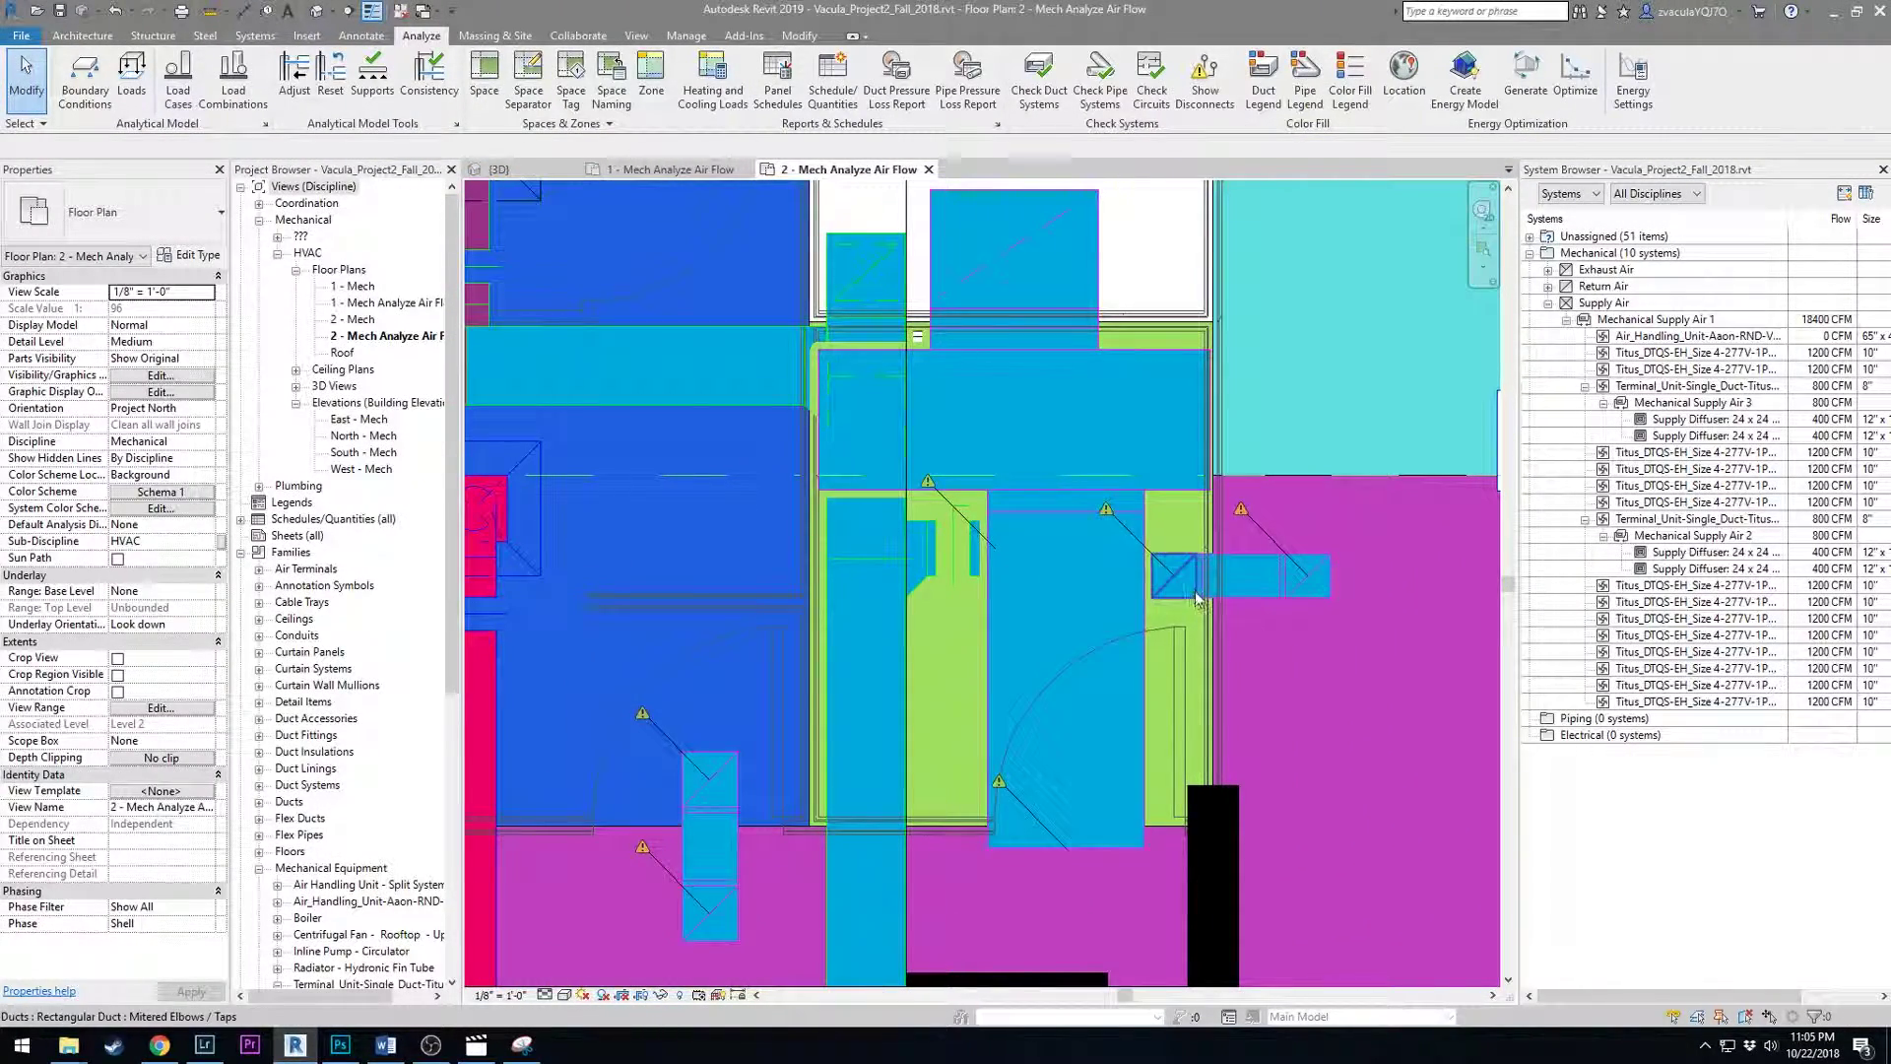
middle_click_drag(1170, 701, 1184, 595)
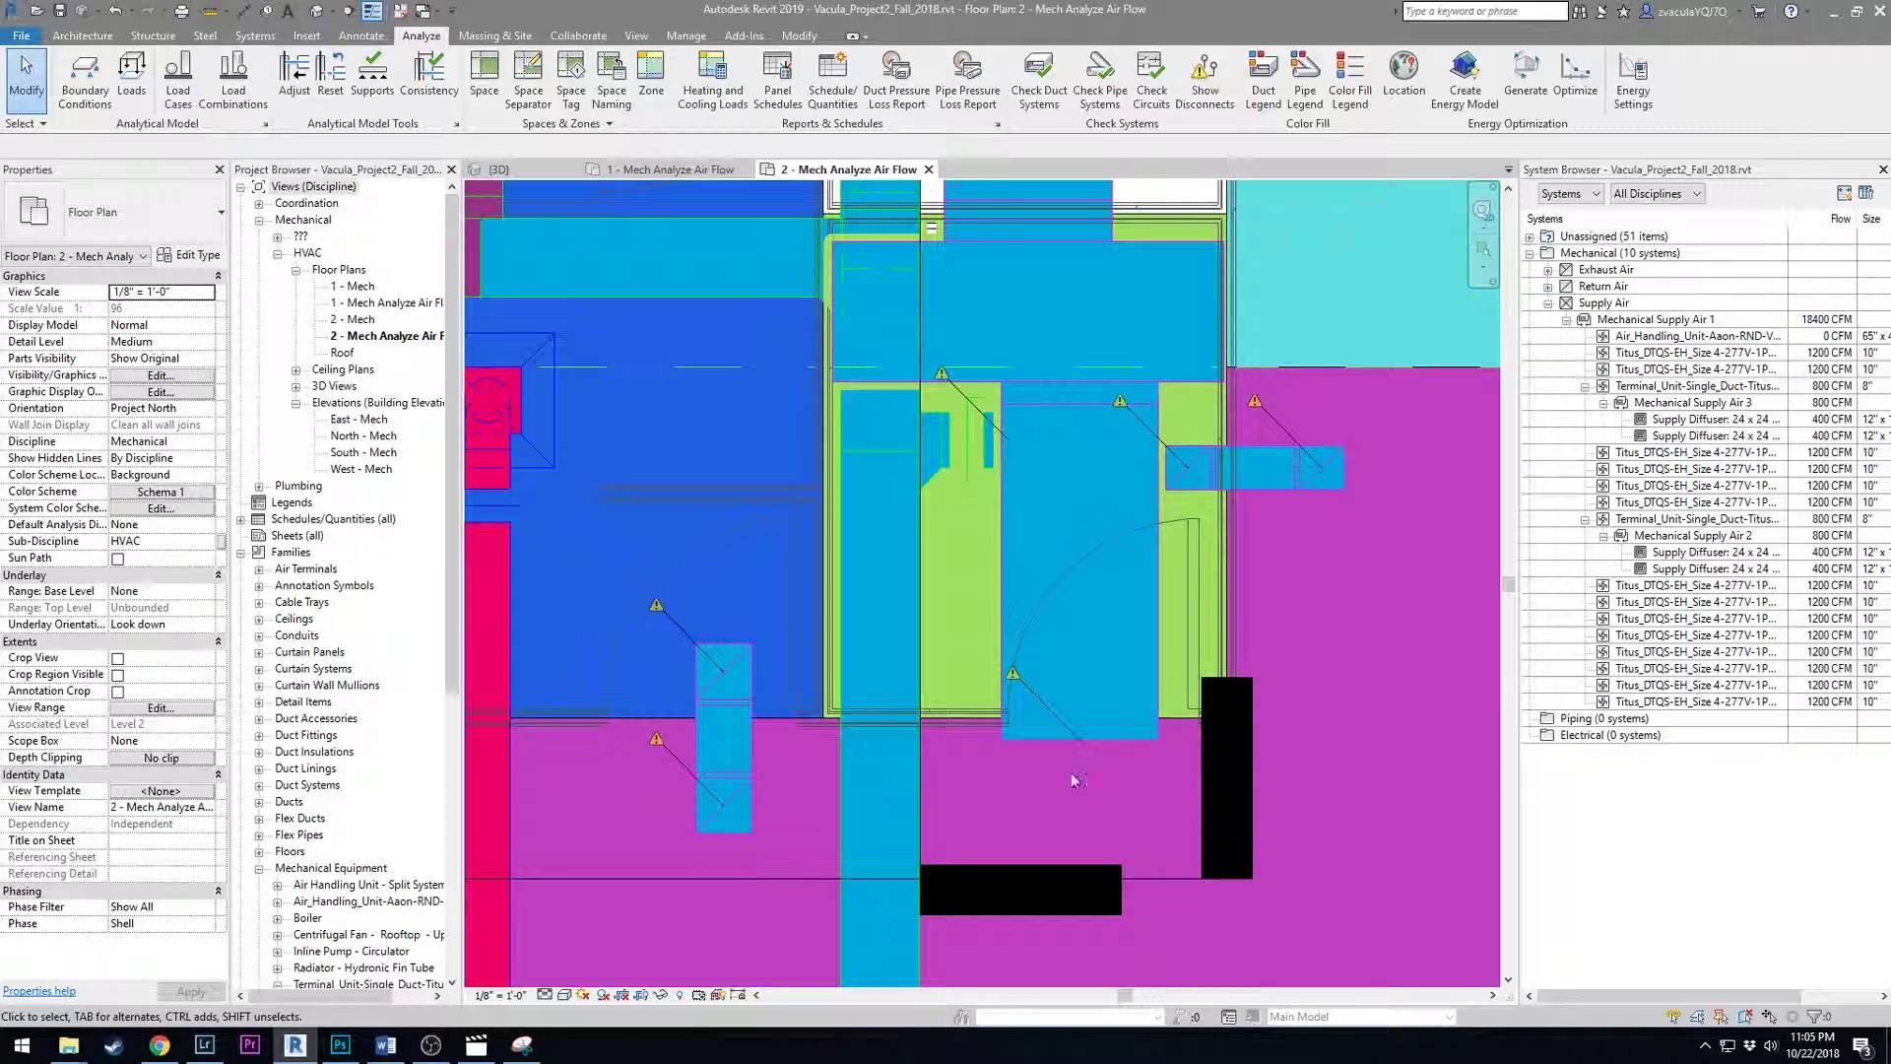
scroll(1349, 822, "down", 3)
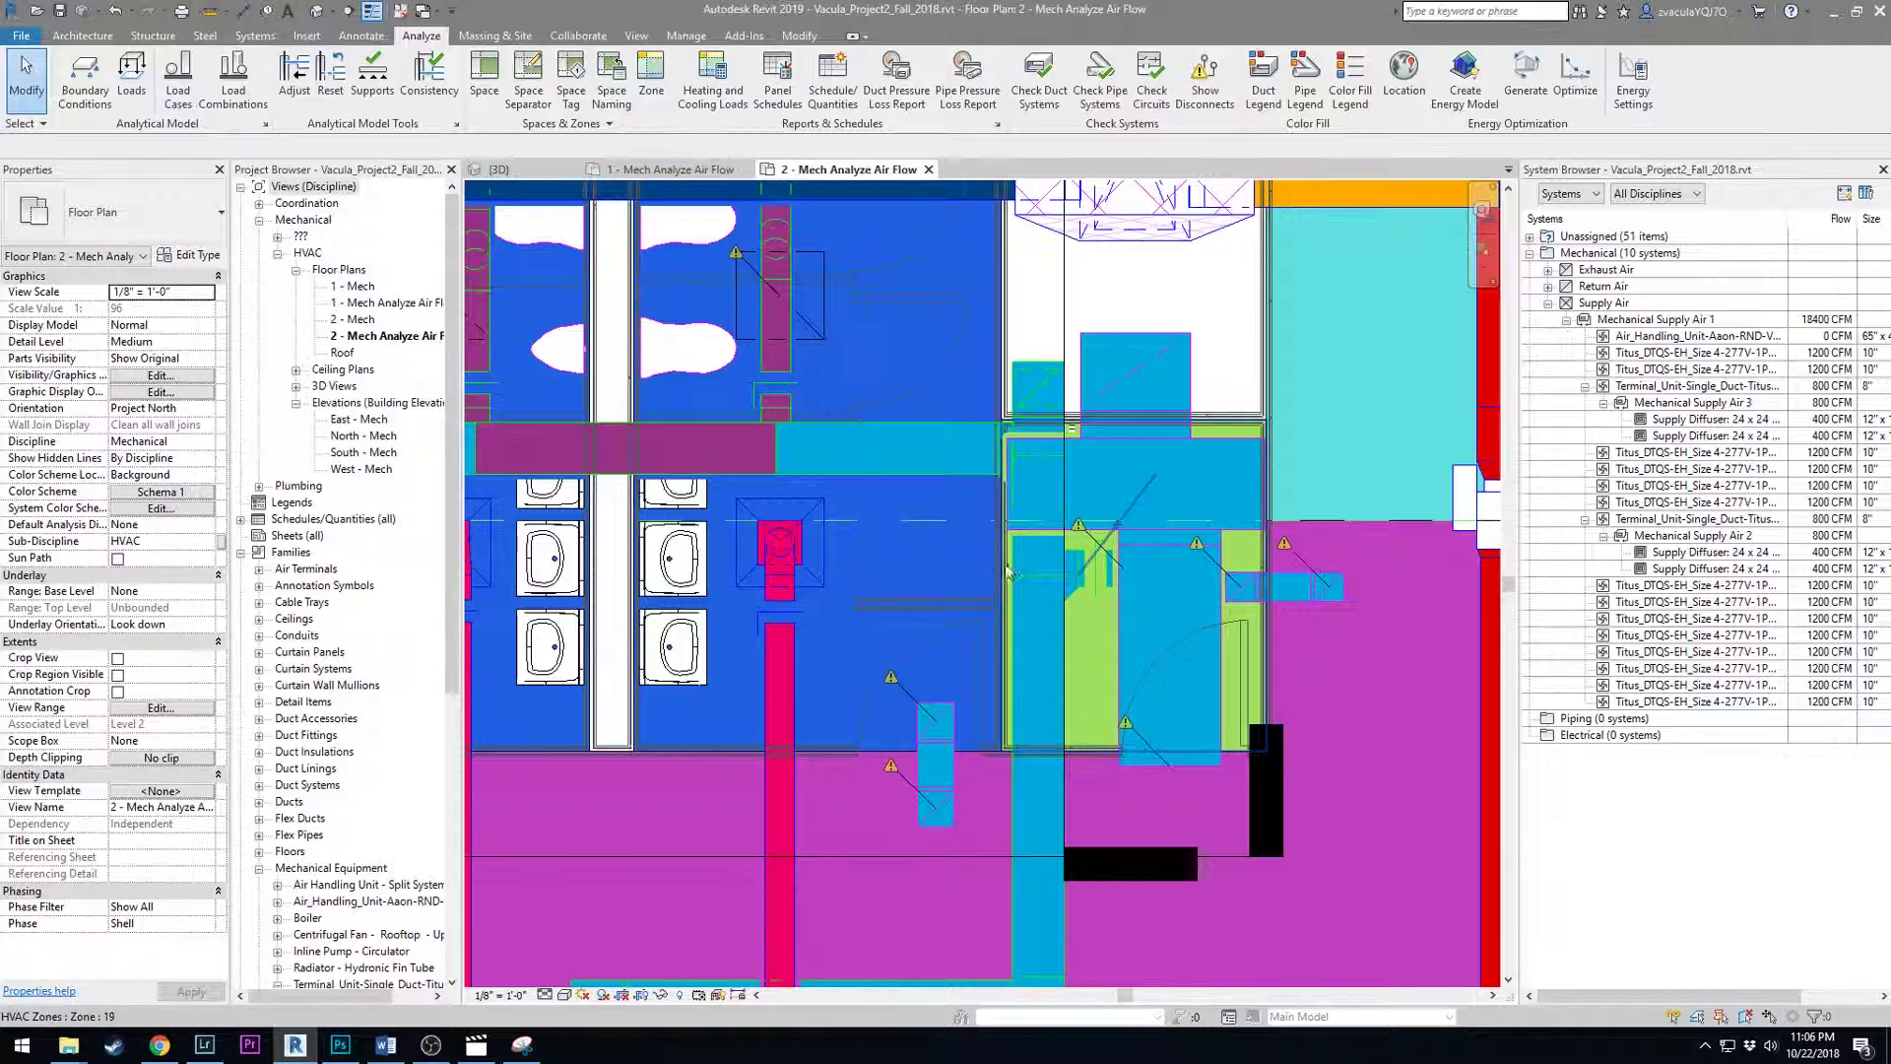
Cap the open end of the 14-inch exhaust duct by the restrooms.
scroll(1186, 465, "down", 1)
middle_click_drag(1030, 558, 1317, 651)
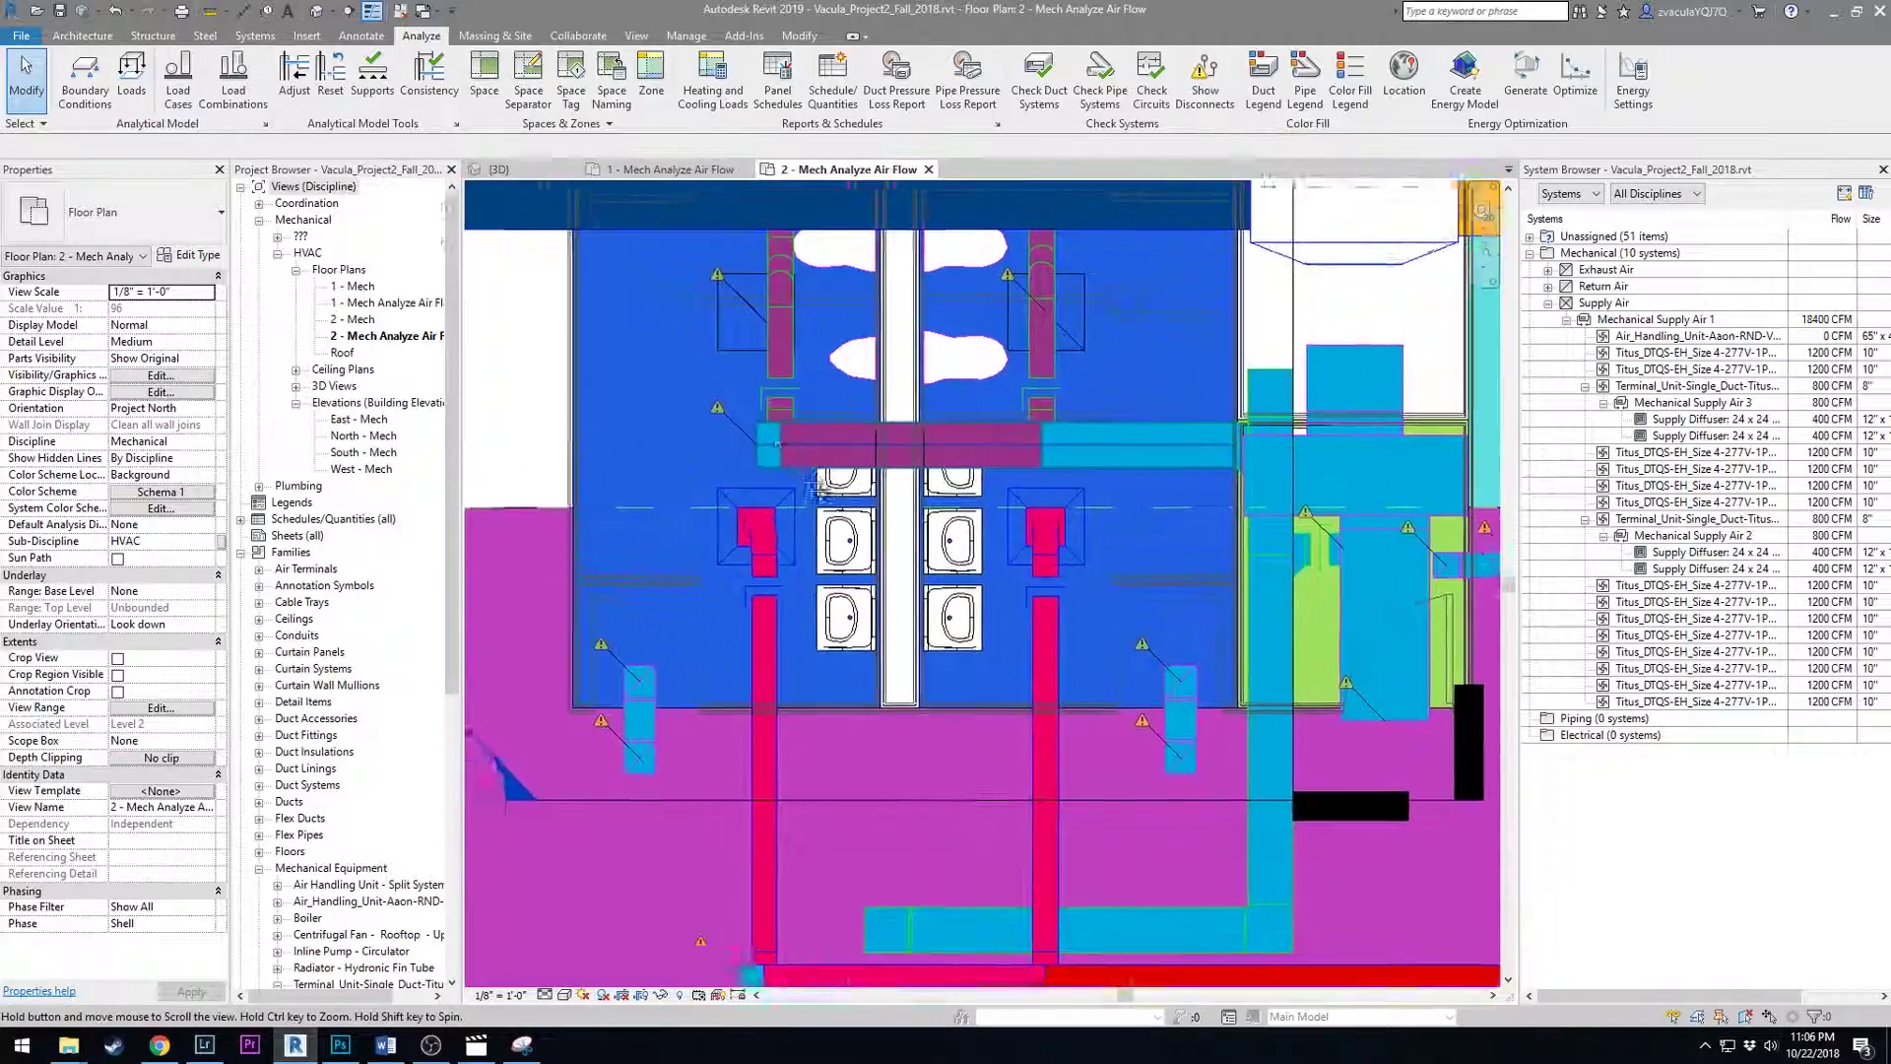
scroll(825, 545, "up", 2)
left_click(825, 545)
right_click(824, 544)
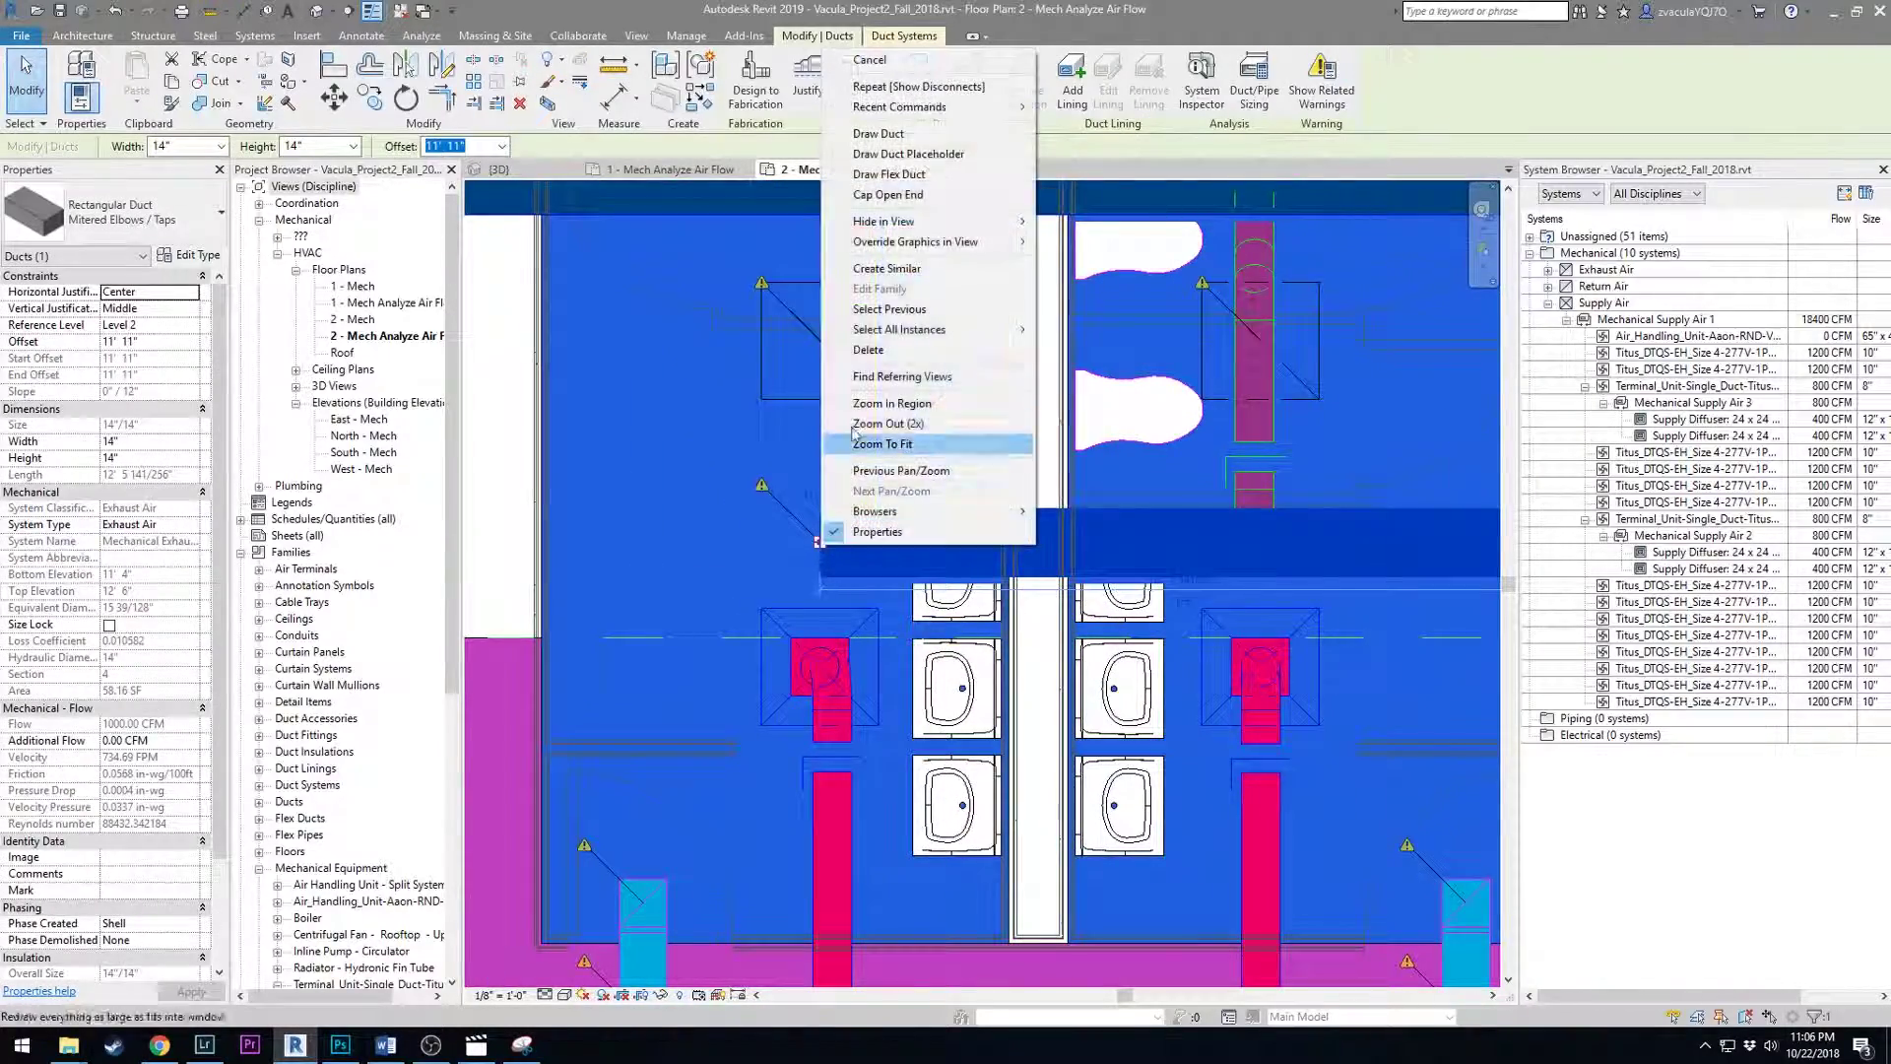
left_click(893, 194)
Cap the open end of the 10-inch supply duct below the restrooms.
middle_click_drag(819, 935, 825, 678)
left_click(826, 675)
right_click(817, 677)
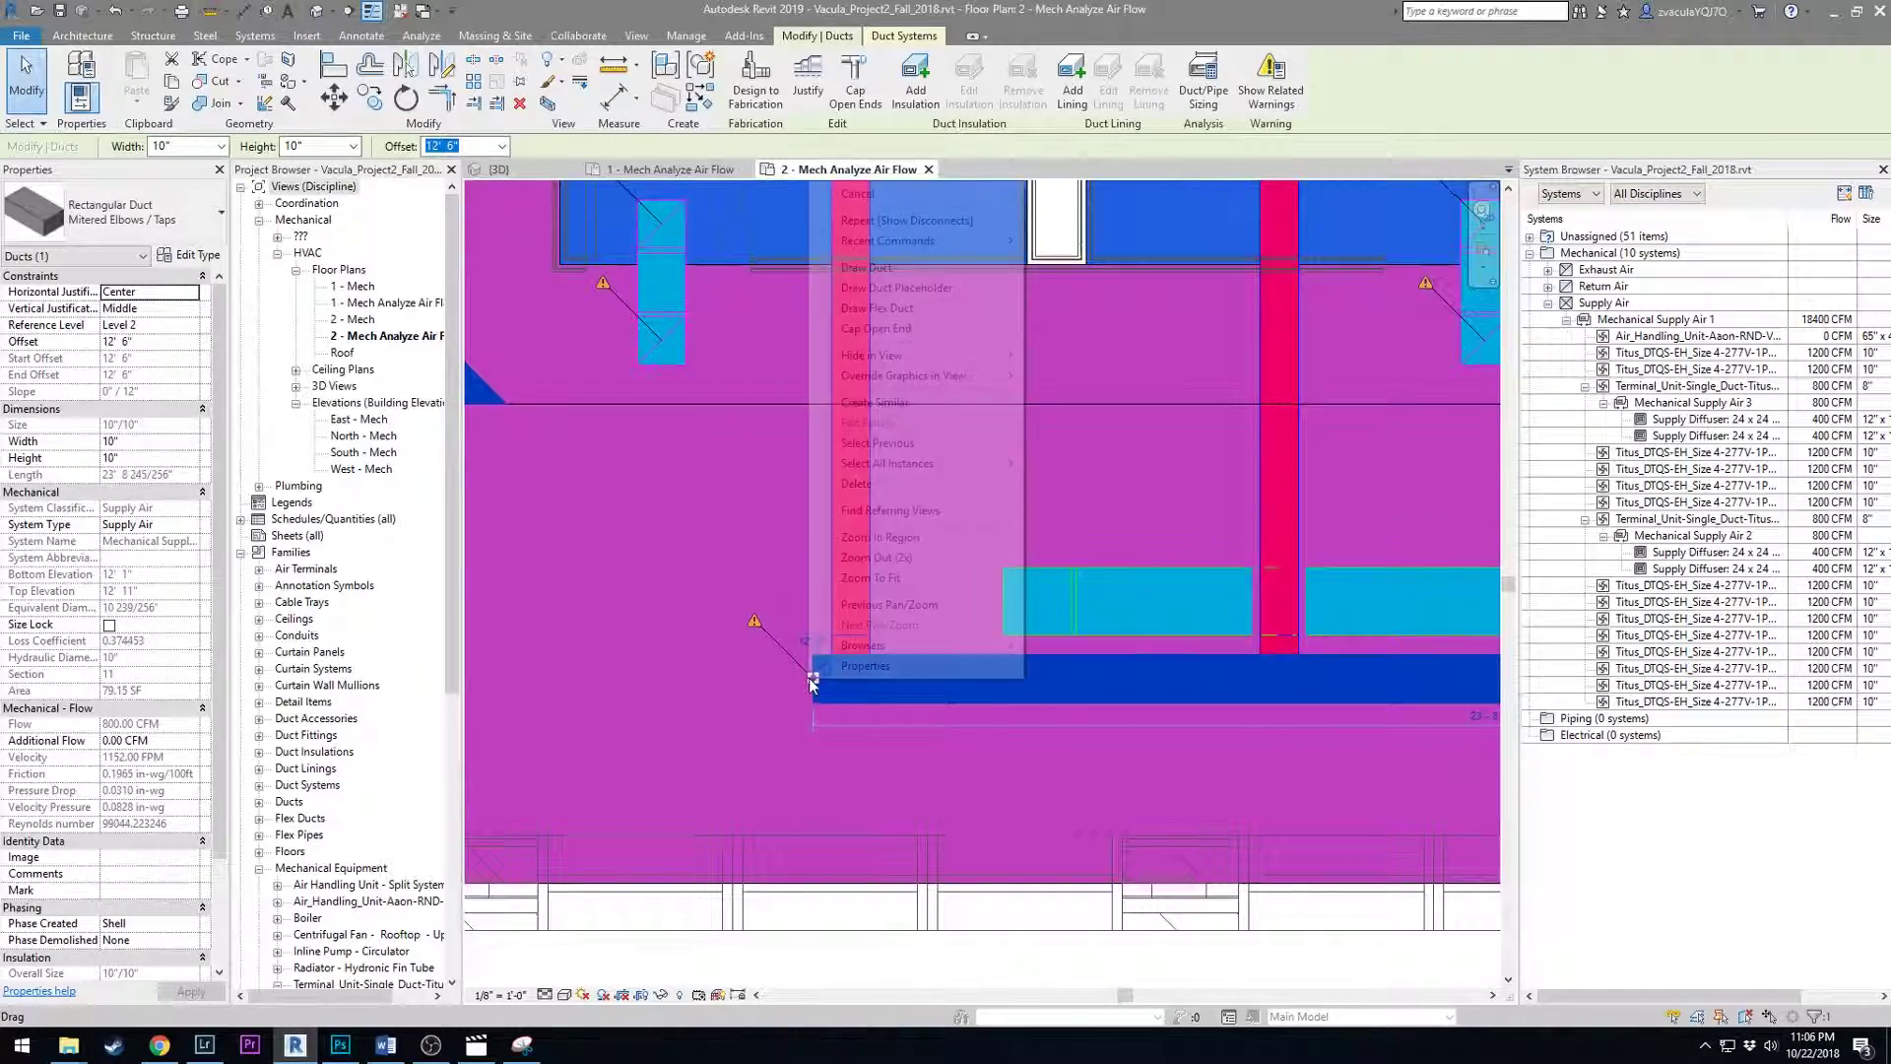
left_click(889, 329)
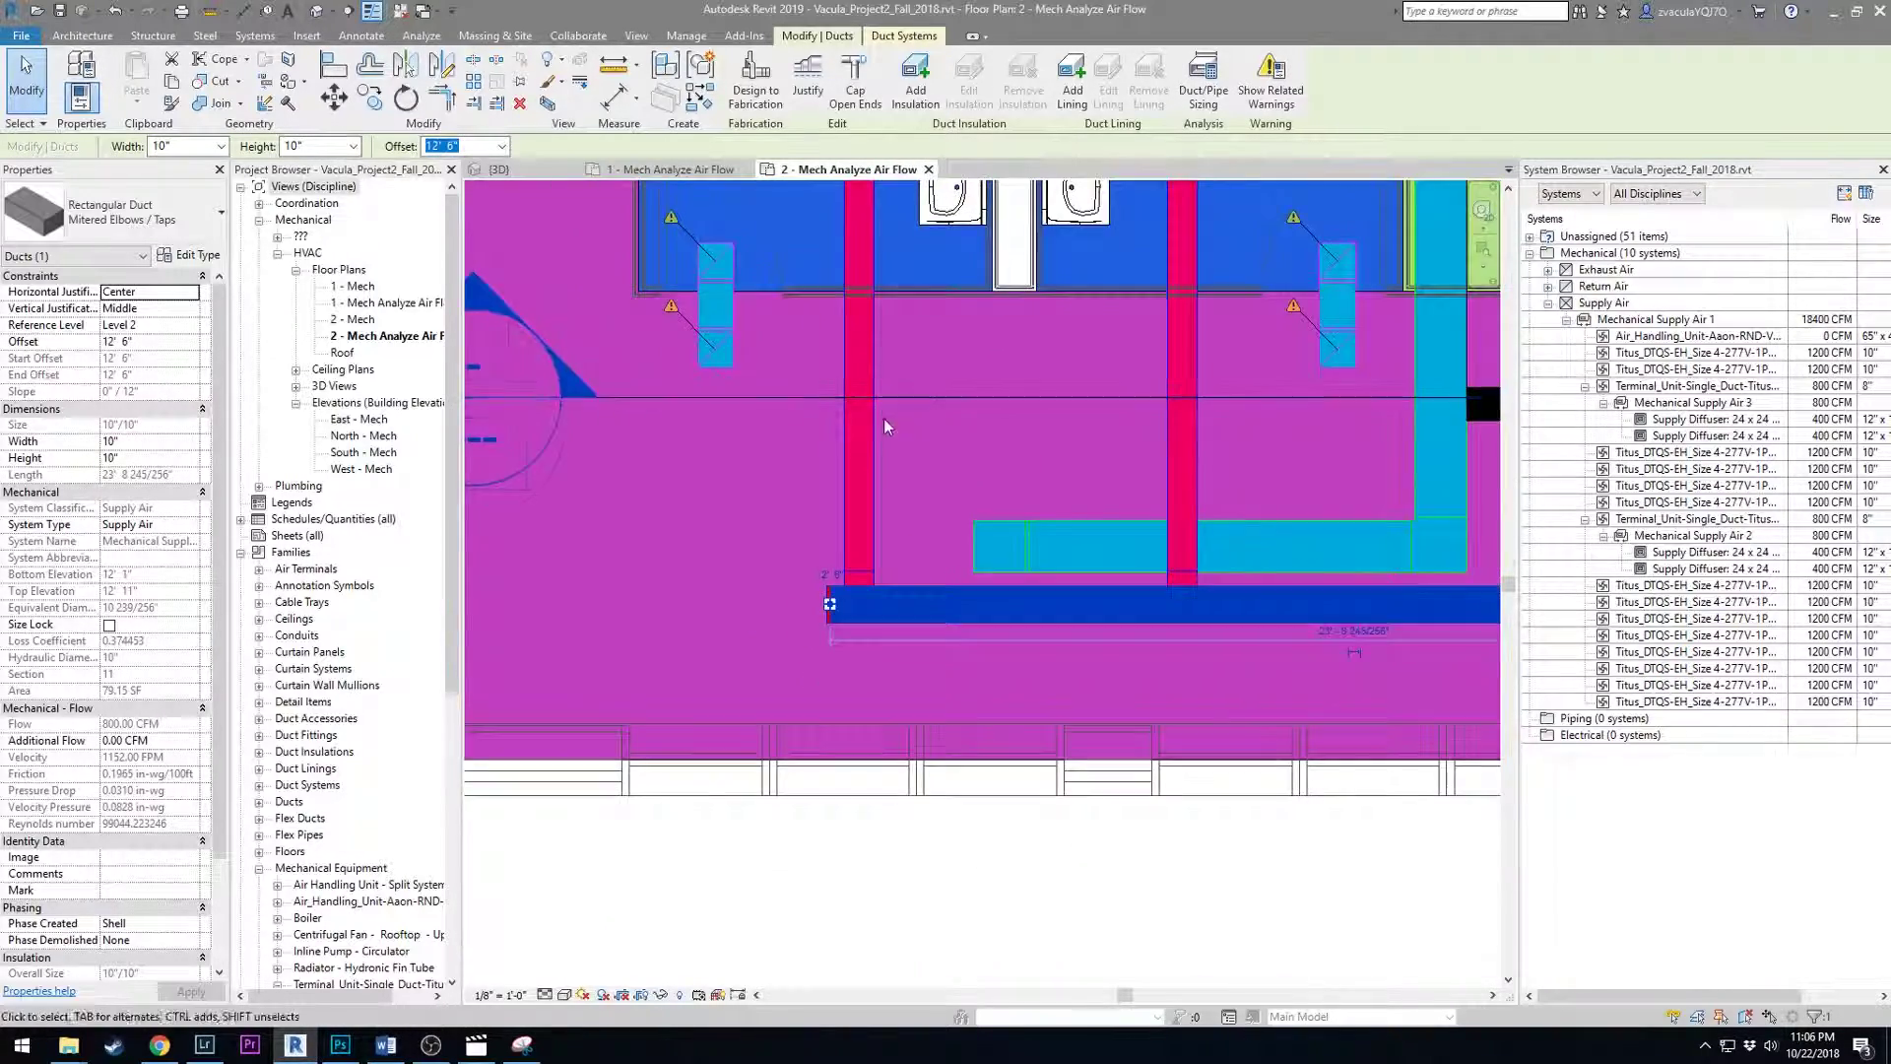
scroll(884, 417, "down", 2)
middle_click_drag(884, 418, 944, 729)
scroll(948, 455, "down", 1)
middle_click_drag(949, 455, 985, 581)
scroll(1239, 561, "down", 2)
scroll(1342, 621, "down", 1)
scroll(1134, 534, "up", 2)
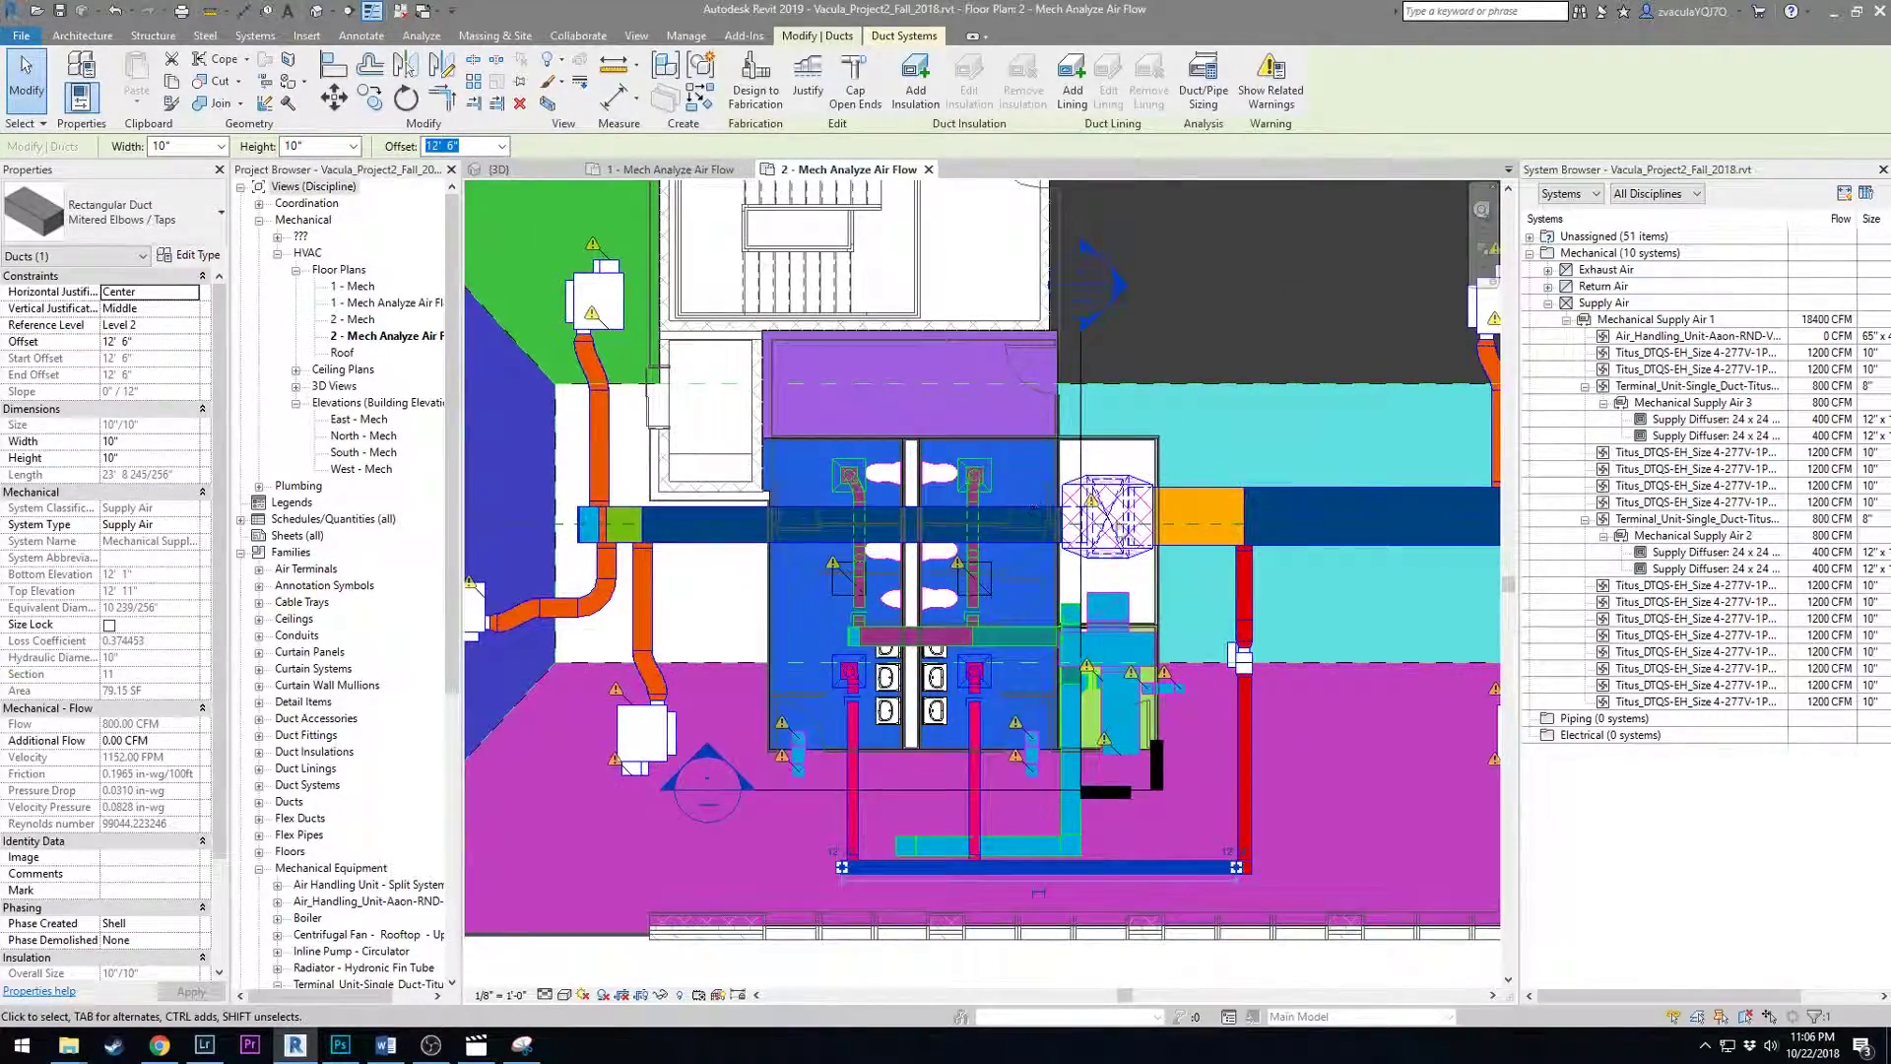
scroll(1133, 535, "up", 2)
scroll(1088, 517, "up", 2)
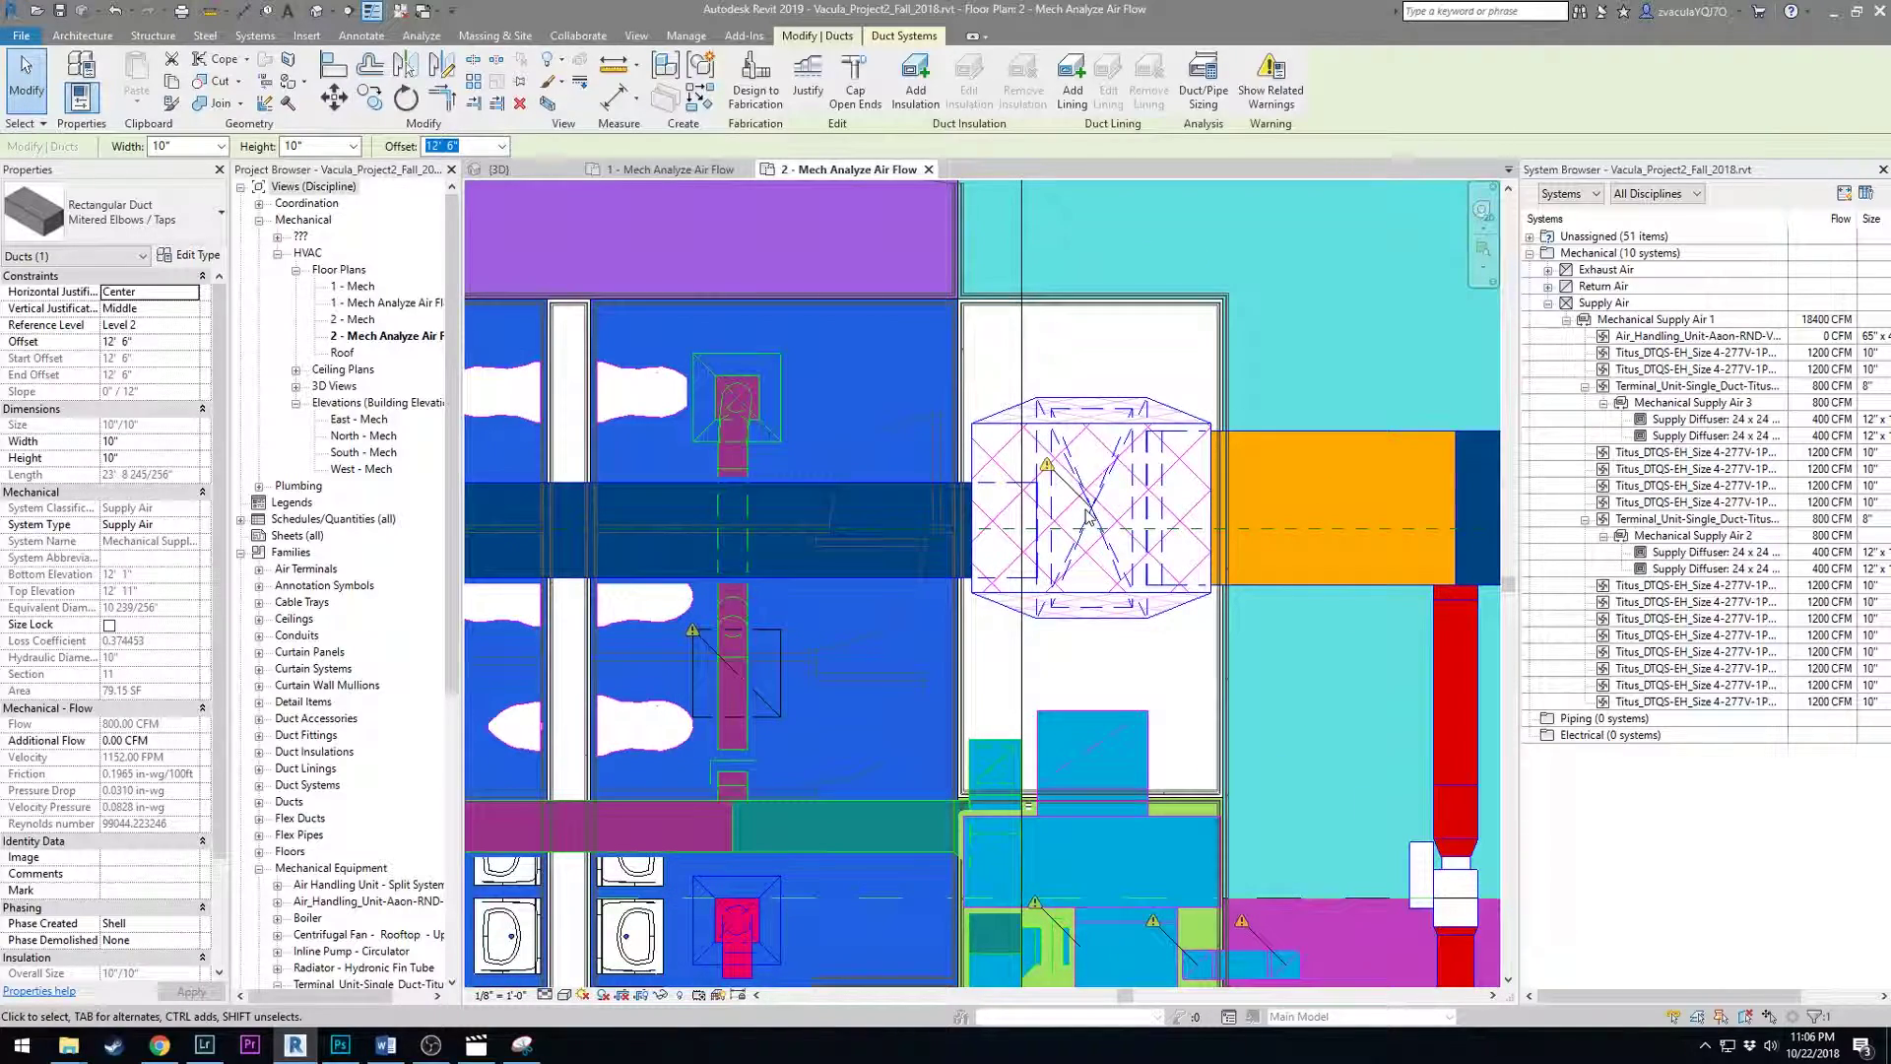
In the 3D view, cap the open end of the vertical riser duct.
left_click(345, 11)
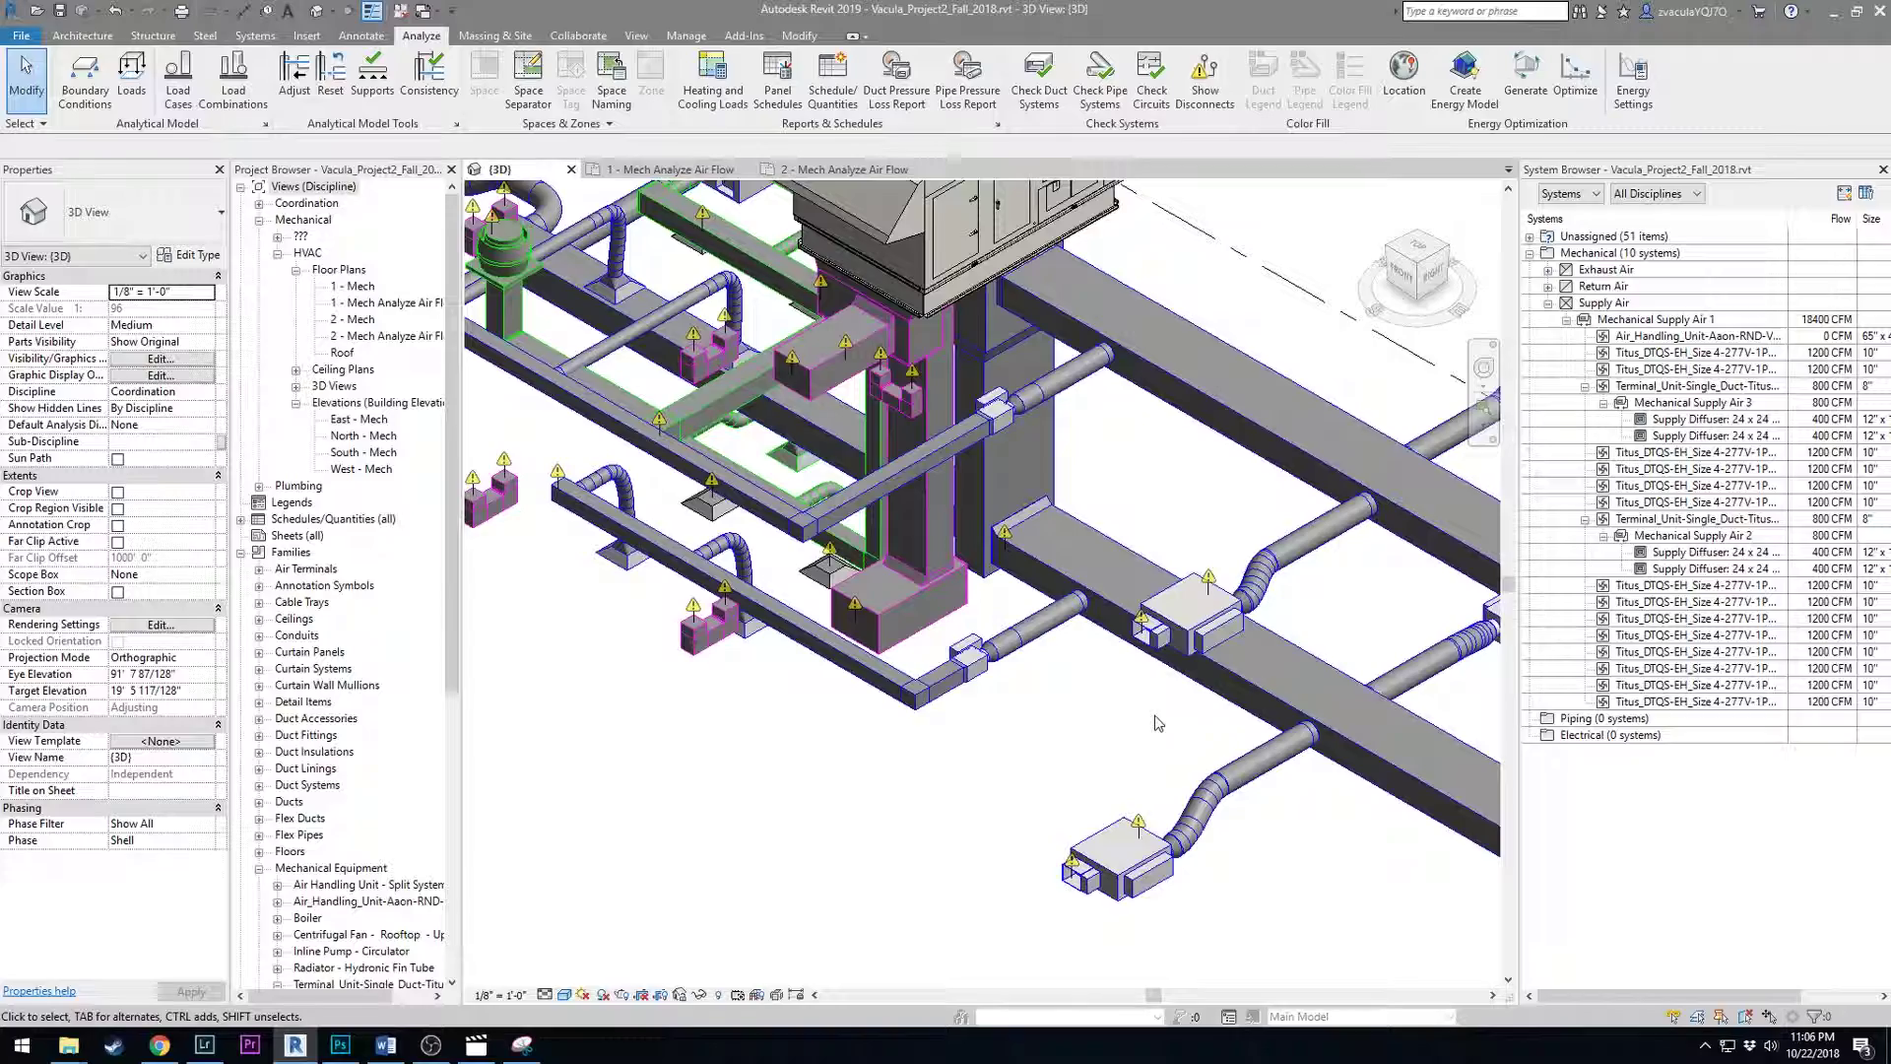
middle_click_drag(1141, 773, 816, 522, "shift")
left_click(1004, 525)
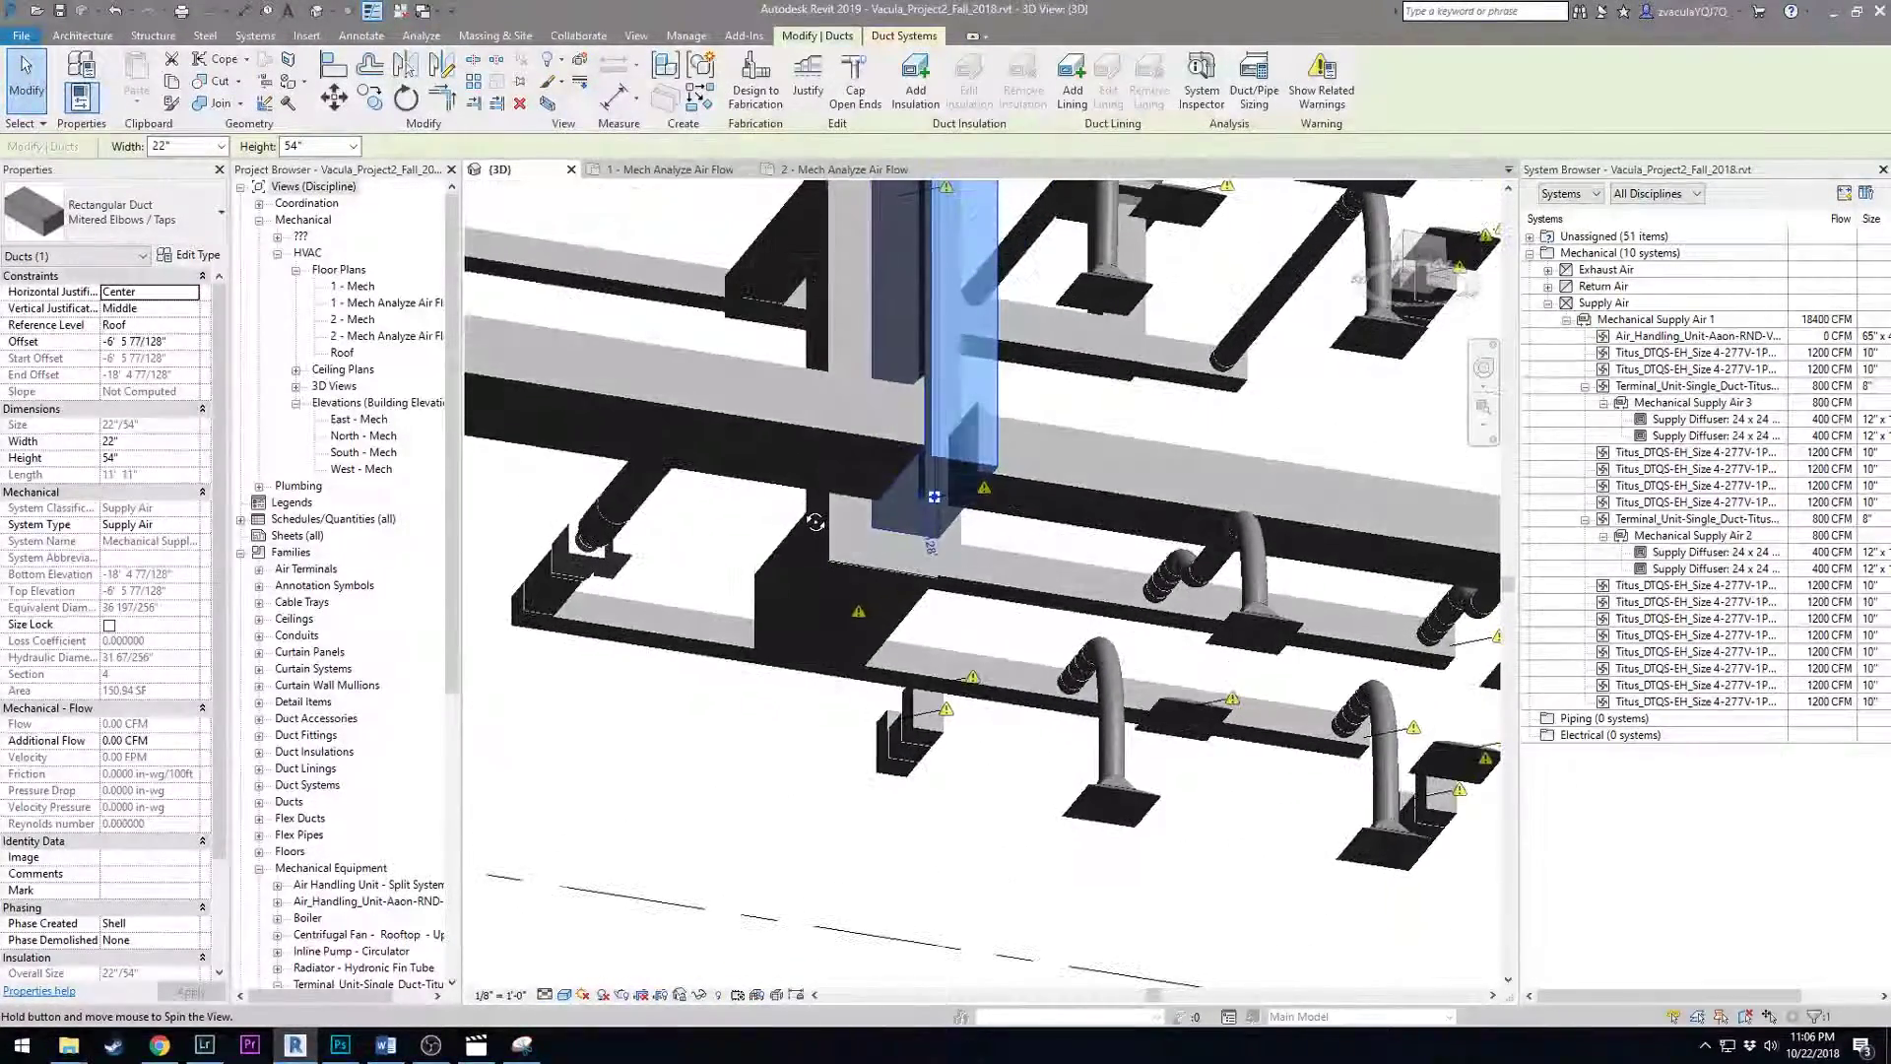
right_click(936, 500)
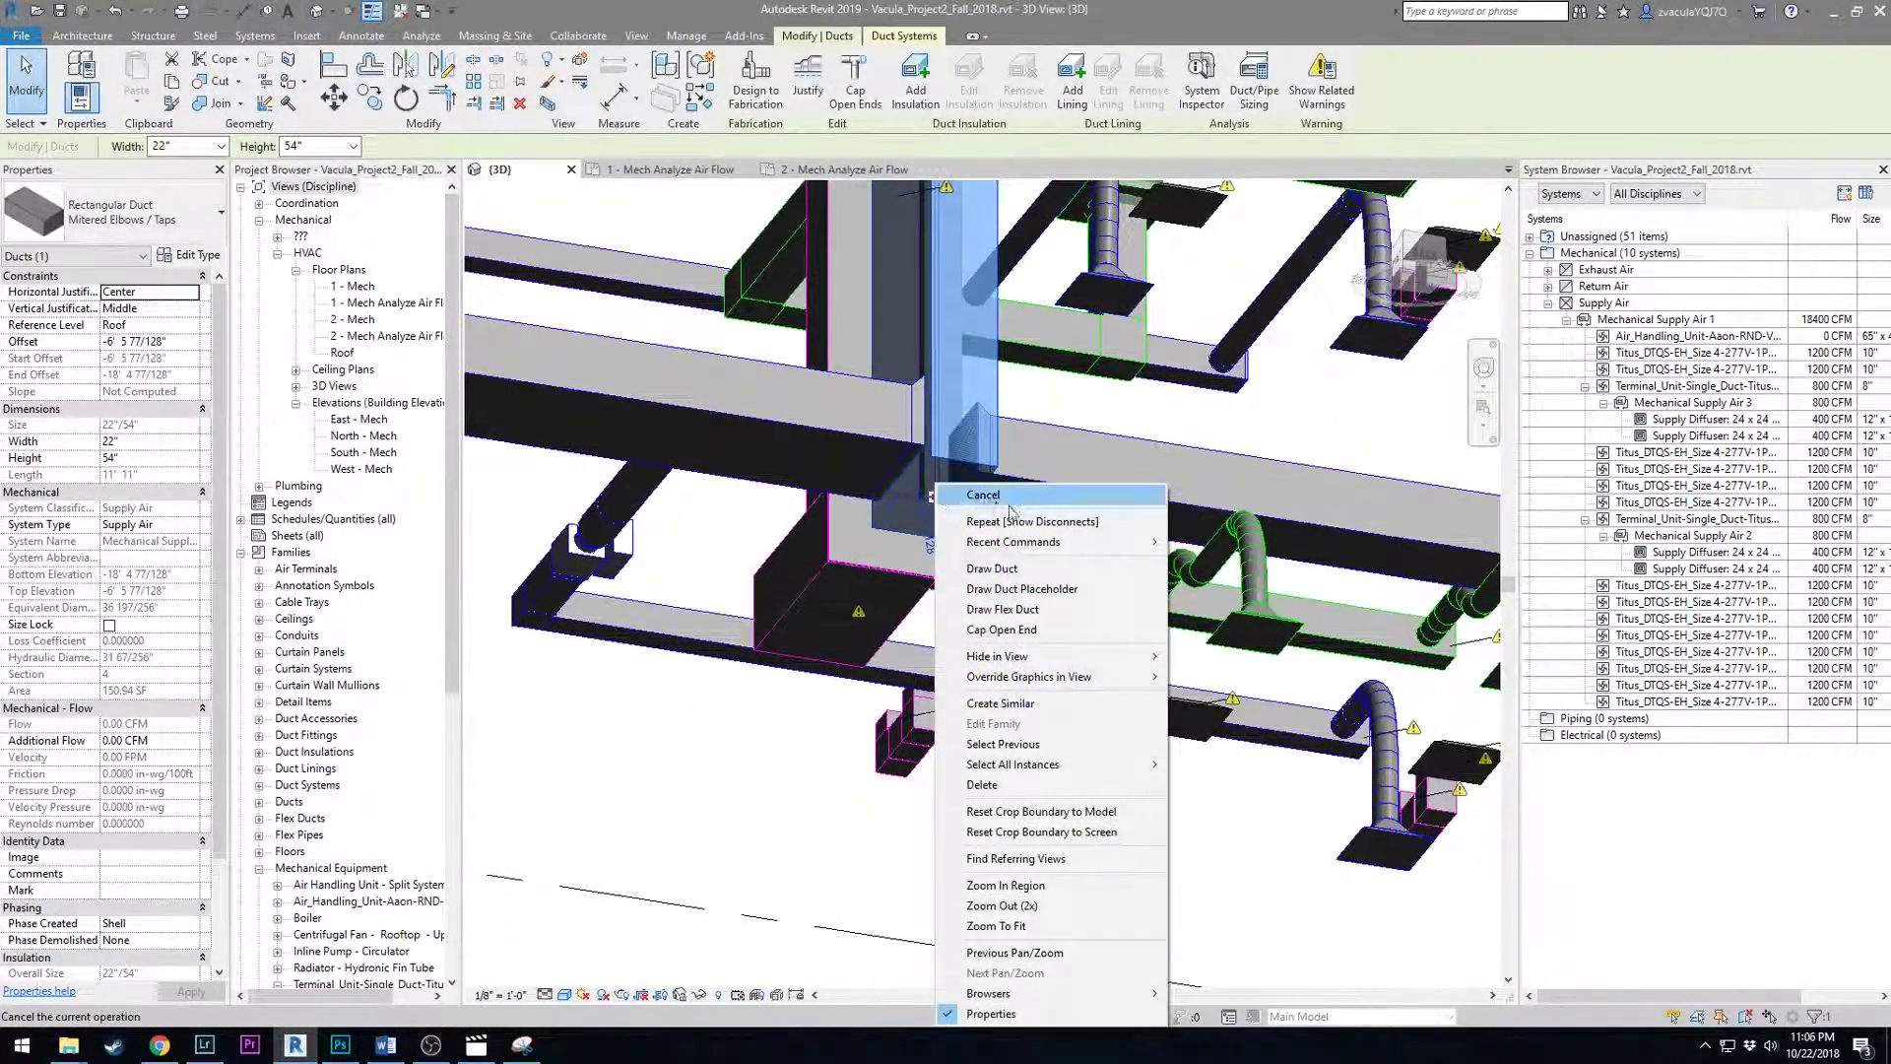
left_click(1061, 638)
Cap the open end of the main lower supply duct.
middle_click_drag(1061, 638, 1281, 684, "shift")
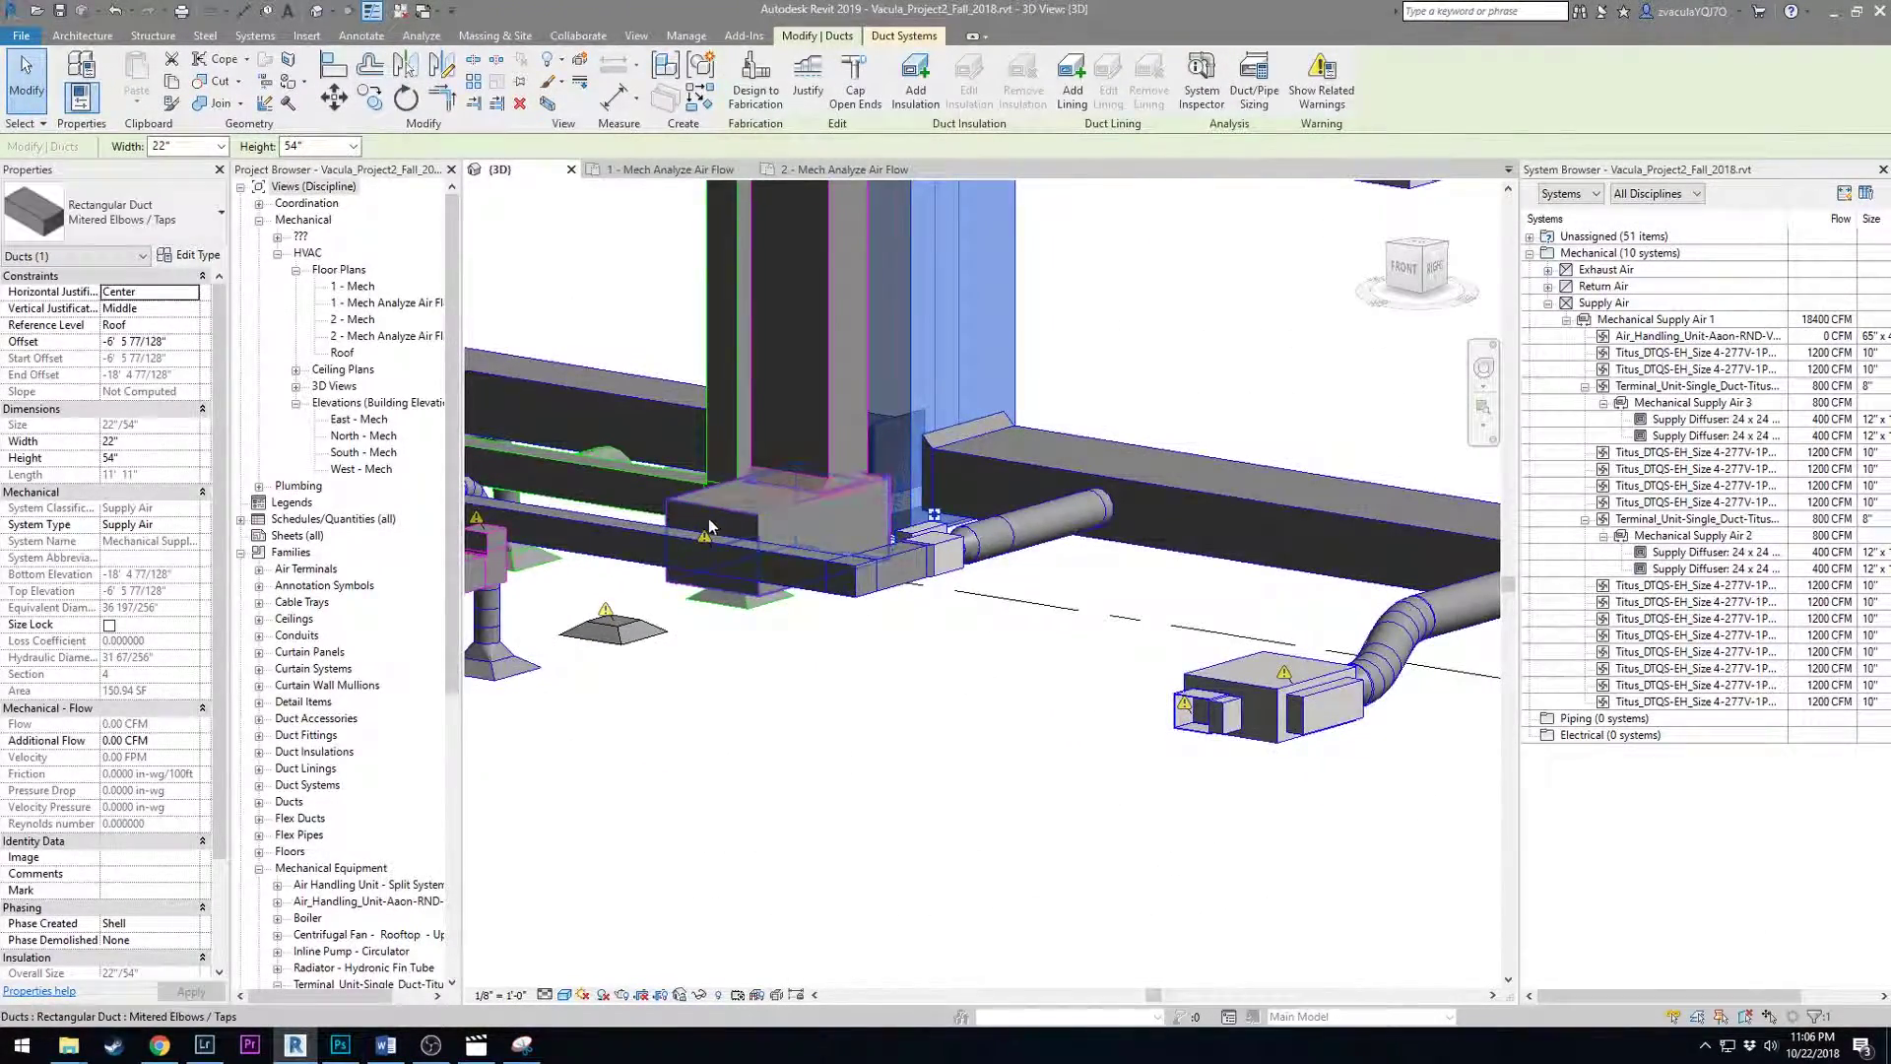
scroll(1182, 689, "down", 5)
scroll(1078, 700, "up", 3)
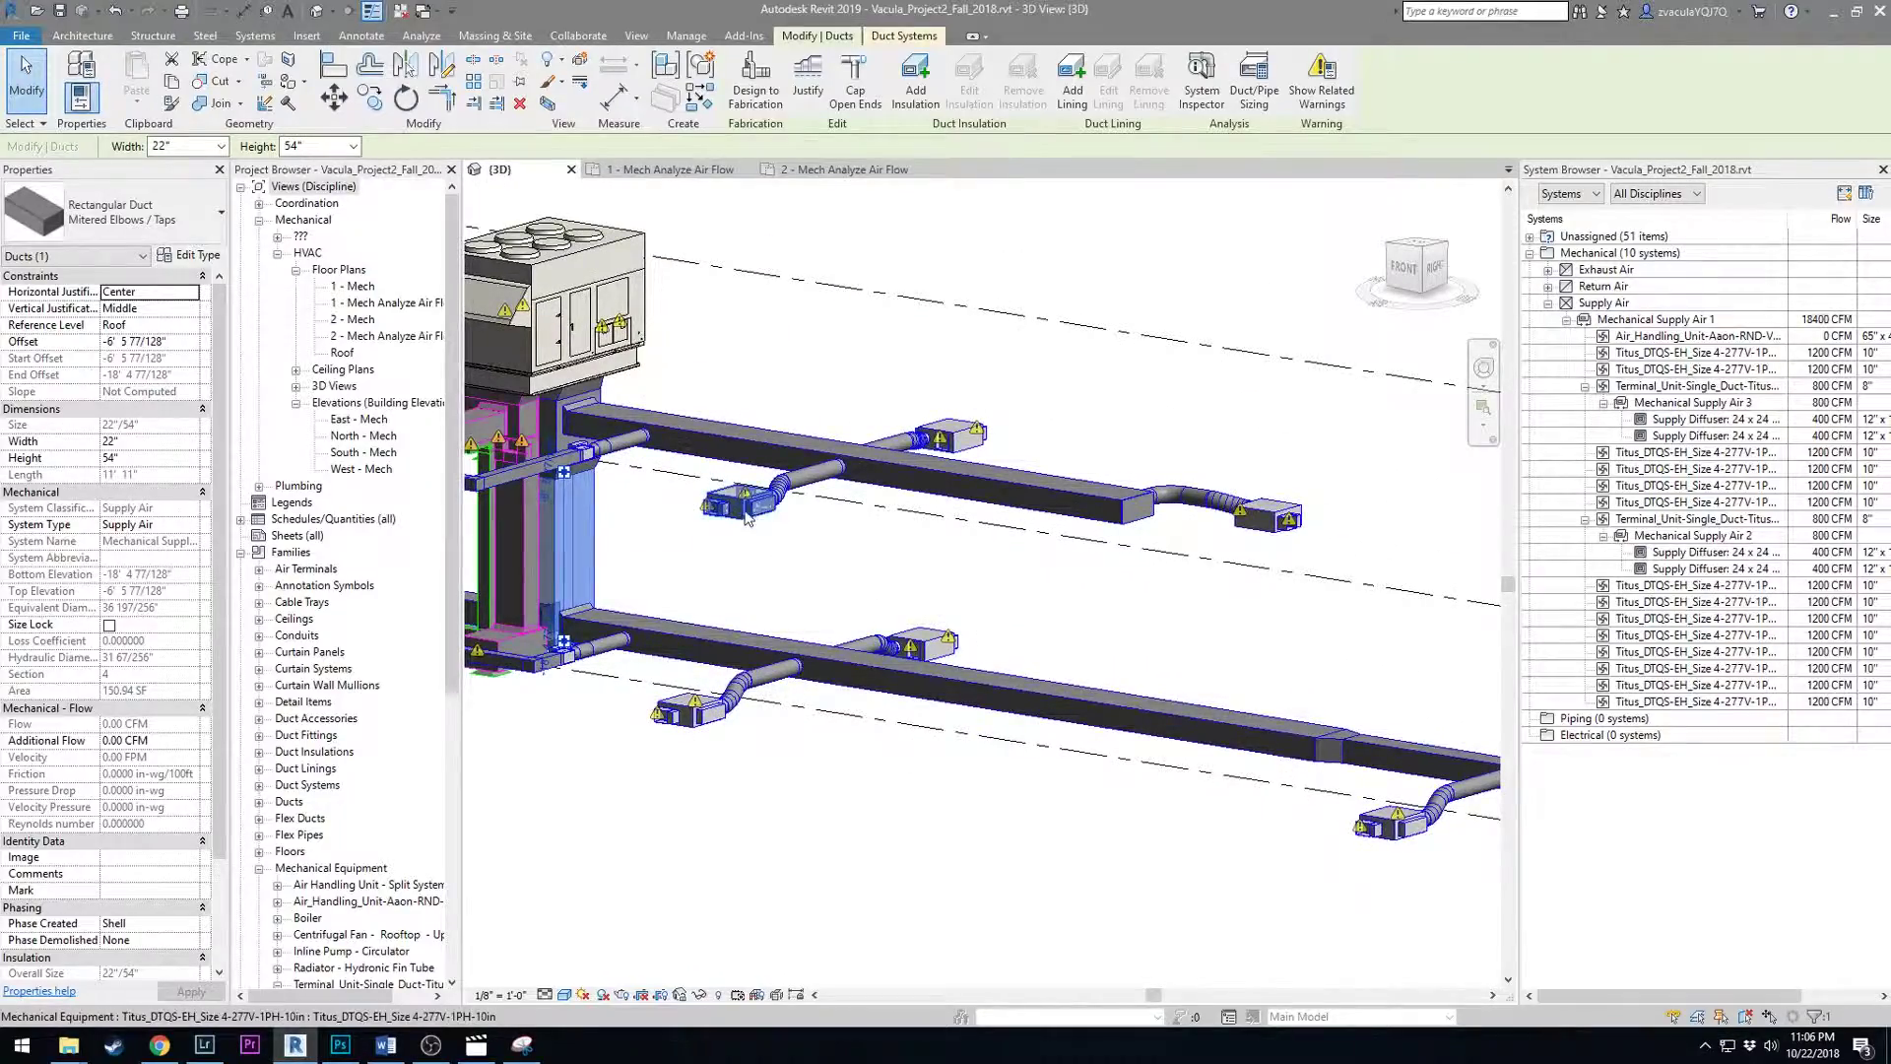
middle_click_drag(746, 519, 1187, 686, "shift")
scroll(1101, 627, "up", 2)
left_click(1057, 581)
scroll(853, 621, "down", 5)
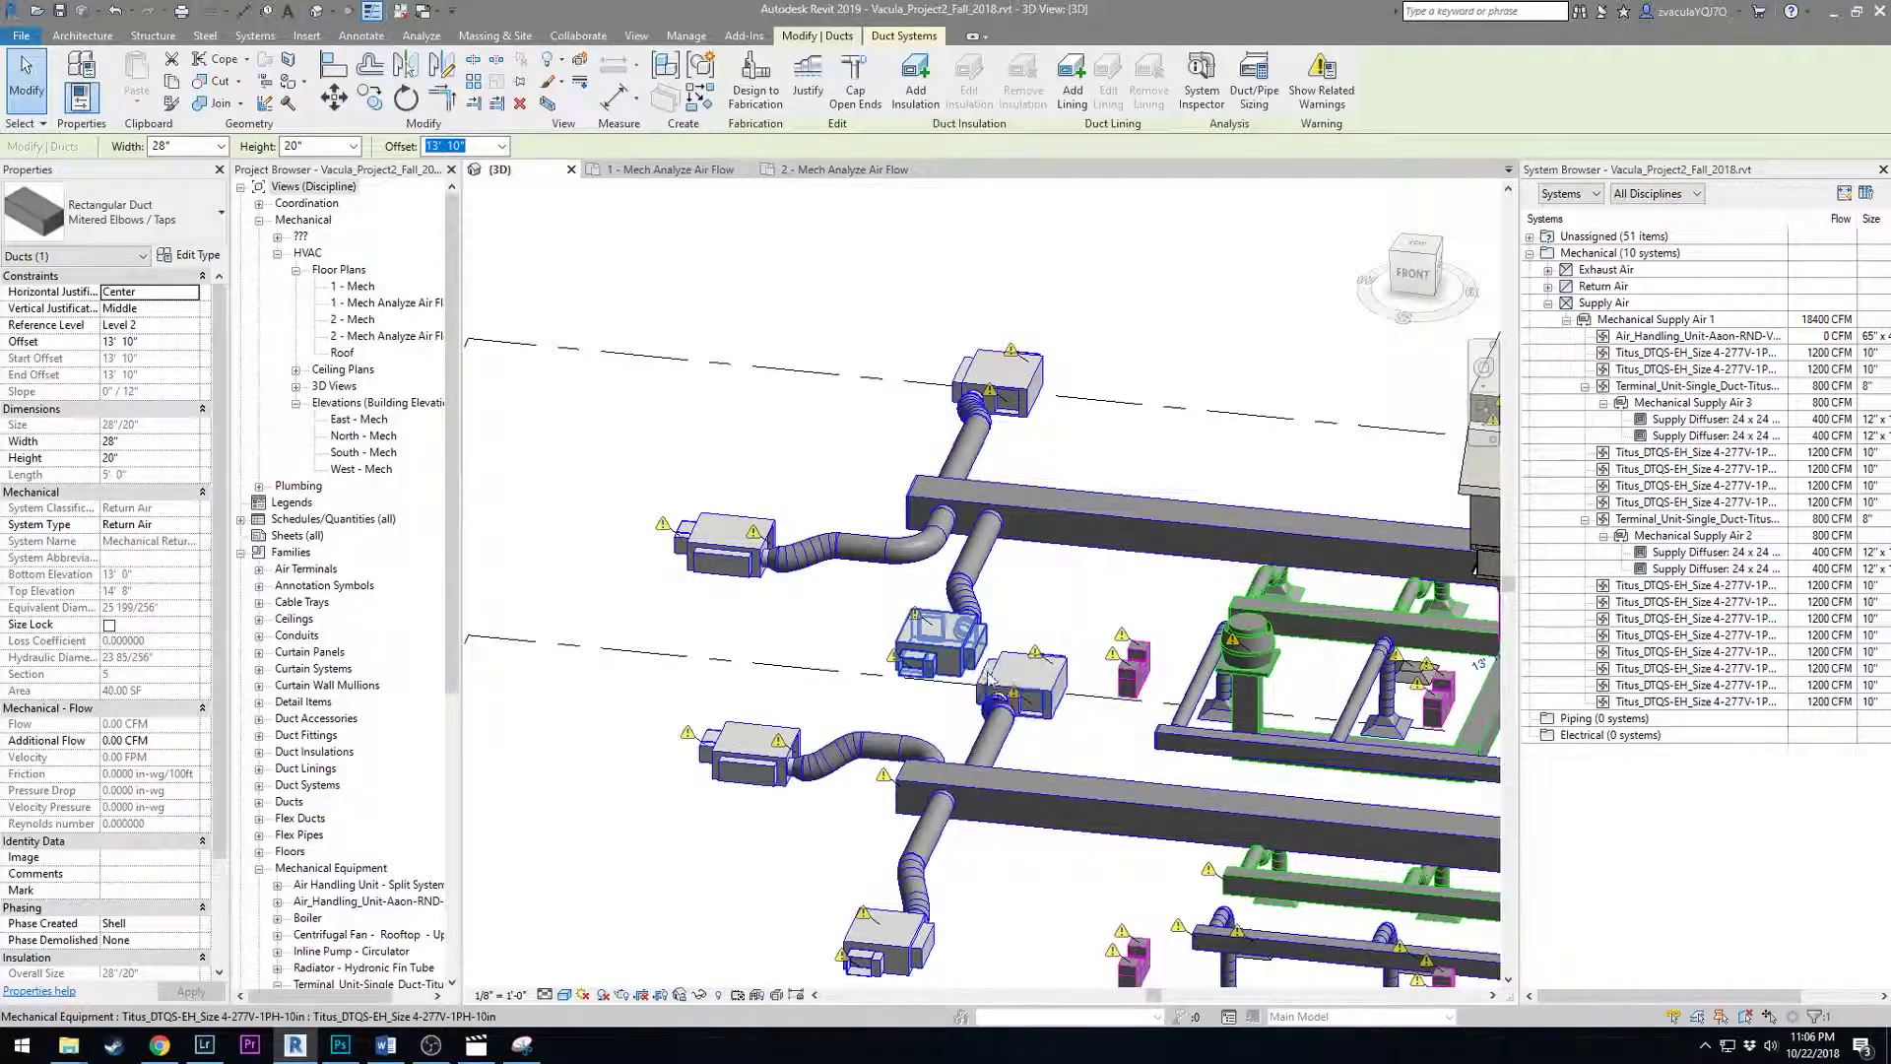
middle_click_drag(990, 680, 861, 605)
scroll(1031, 765, "up", 5)
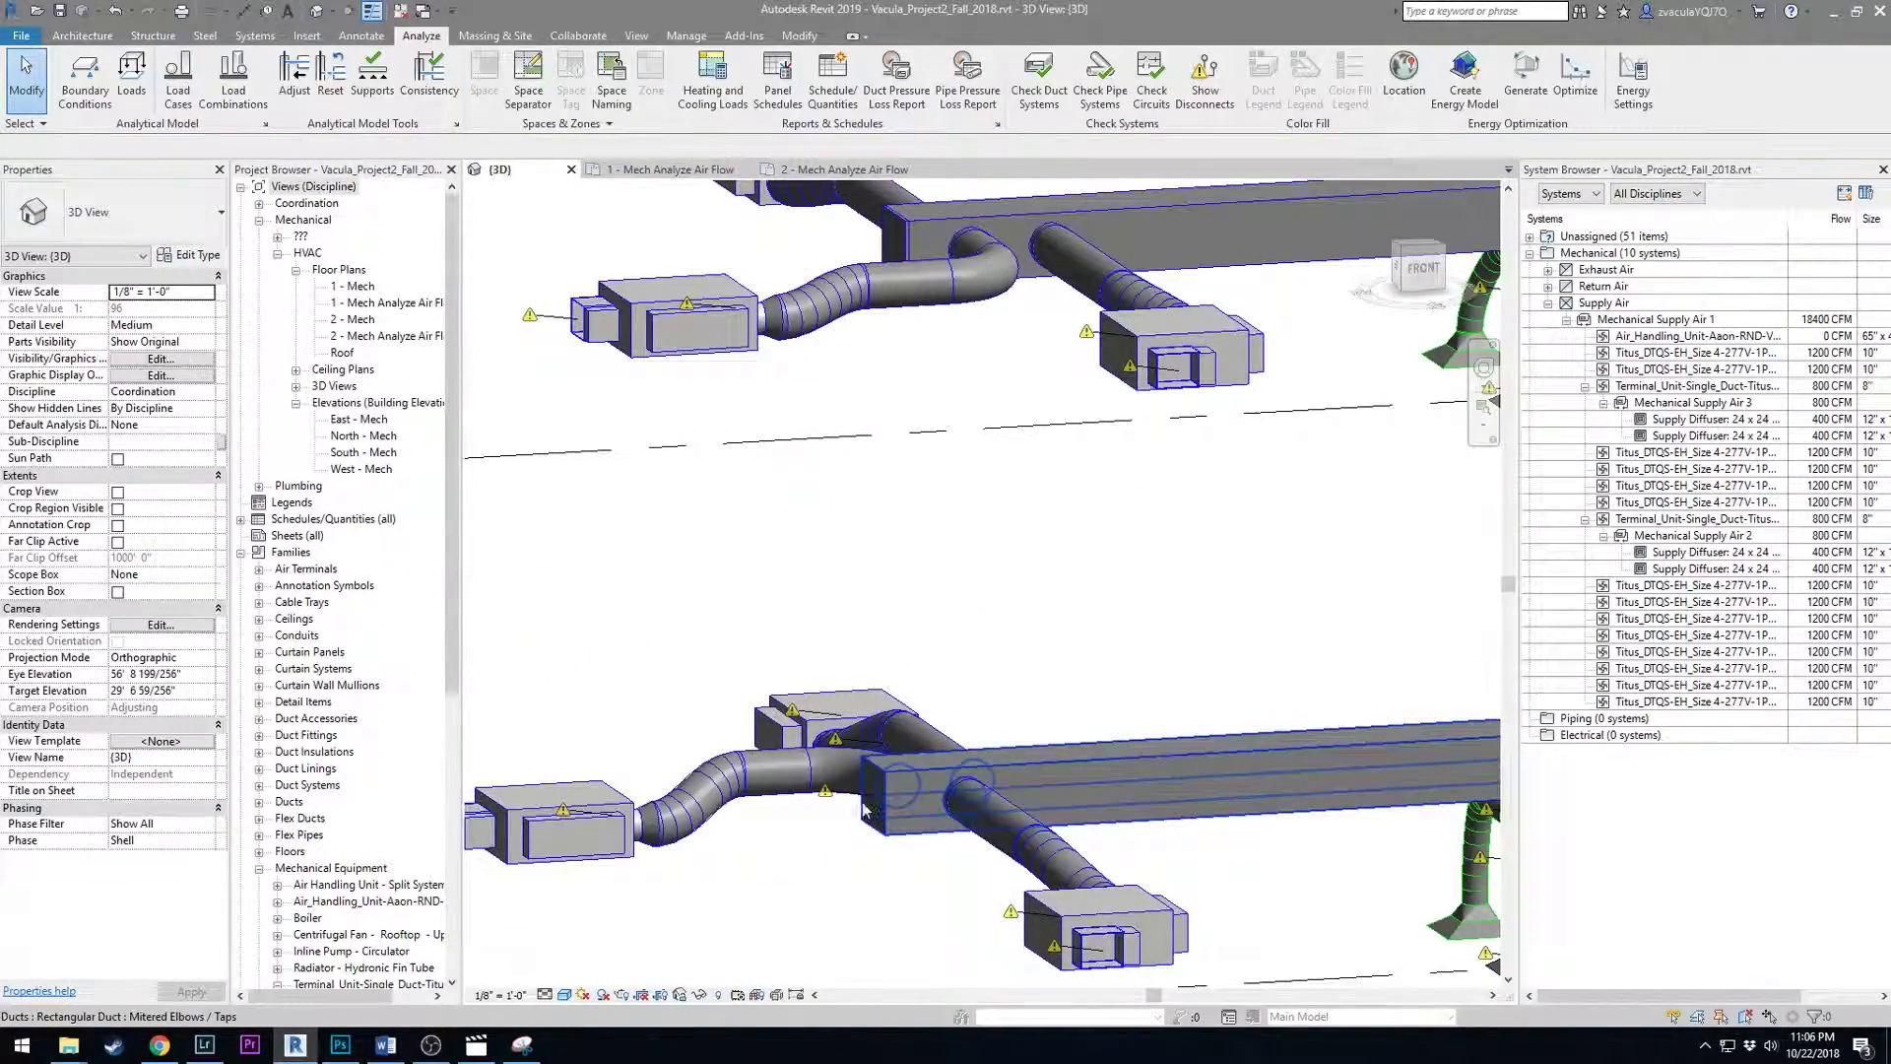
left_click(875, 814)
right_click(873, 792)
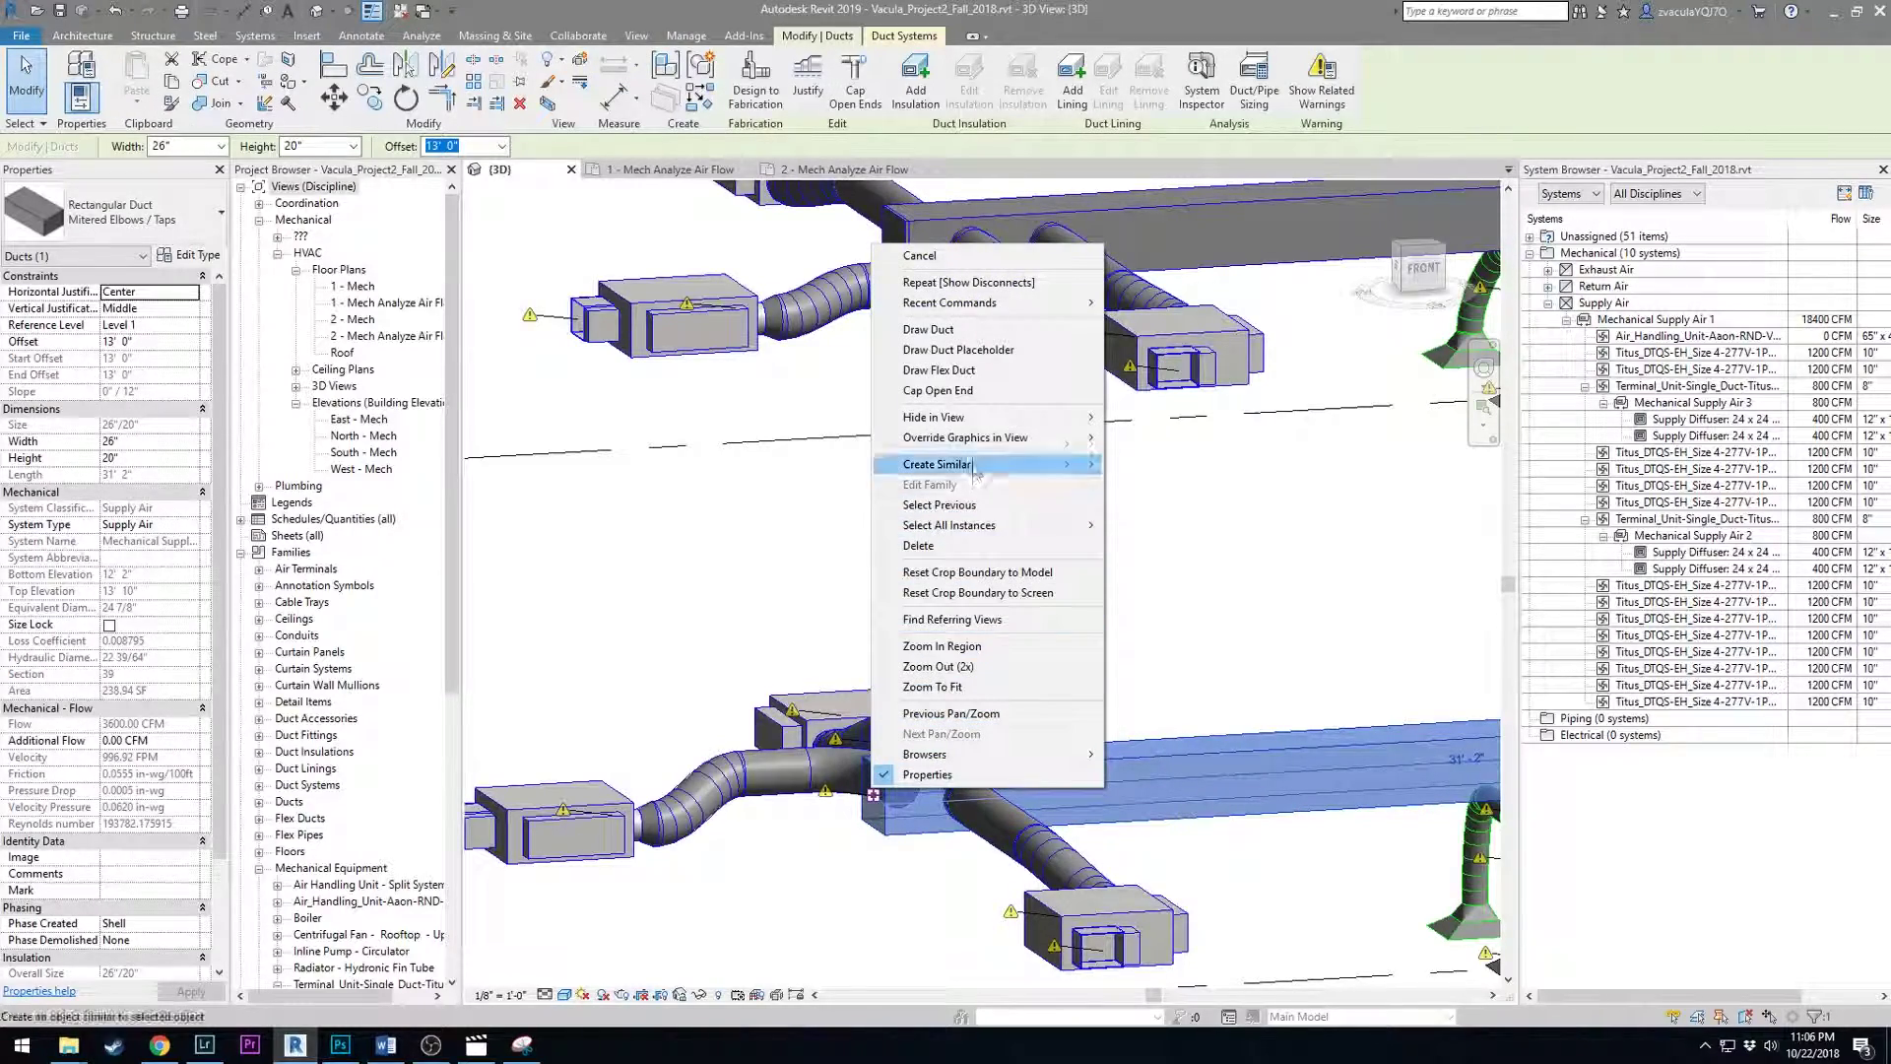
left_click(989, 392)
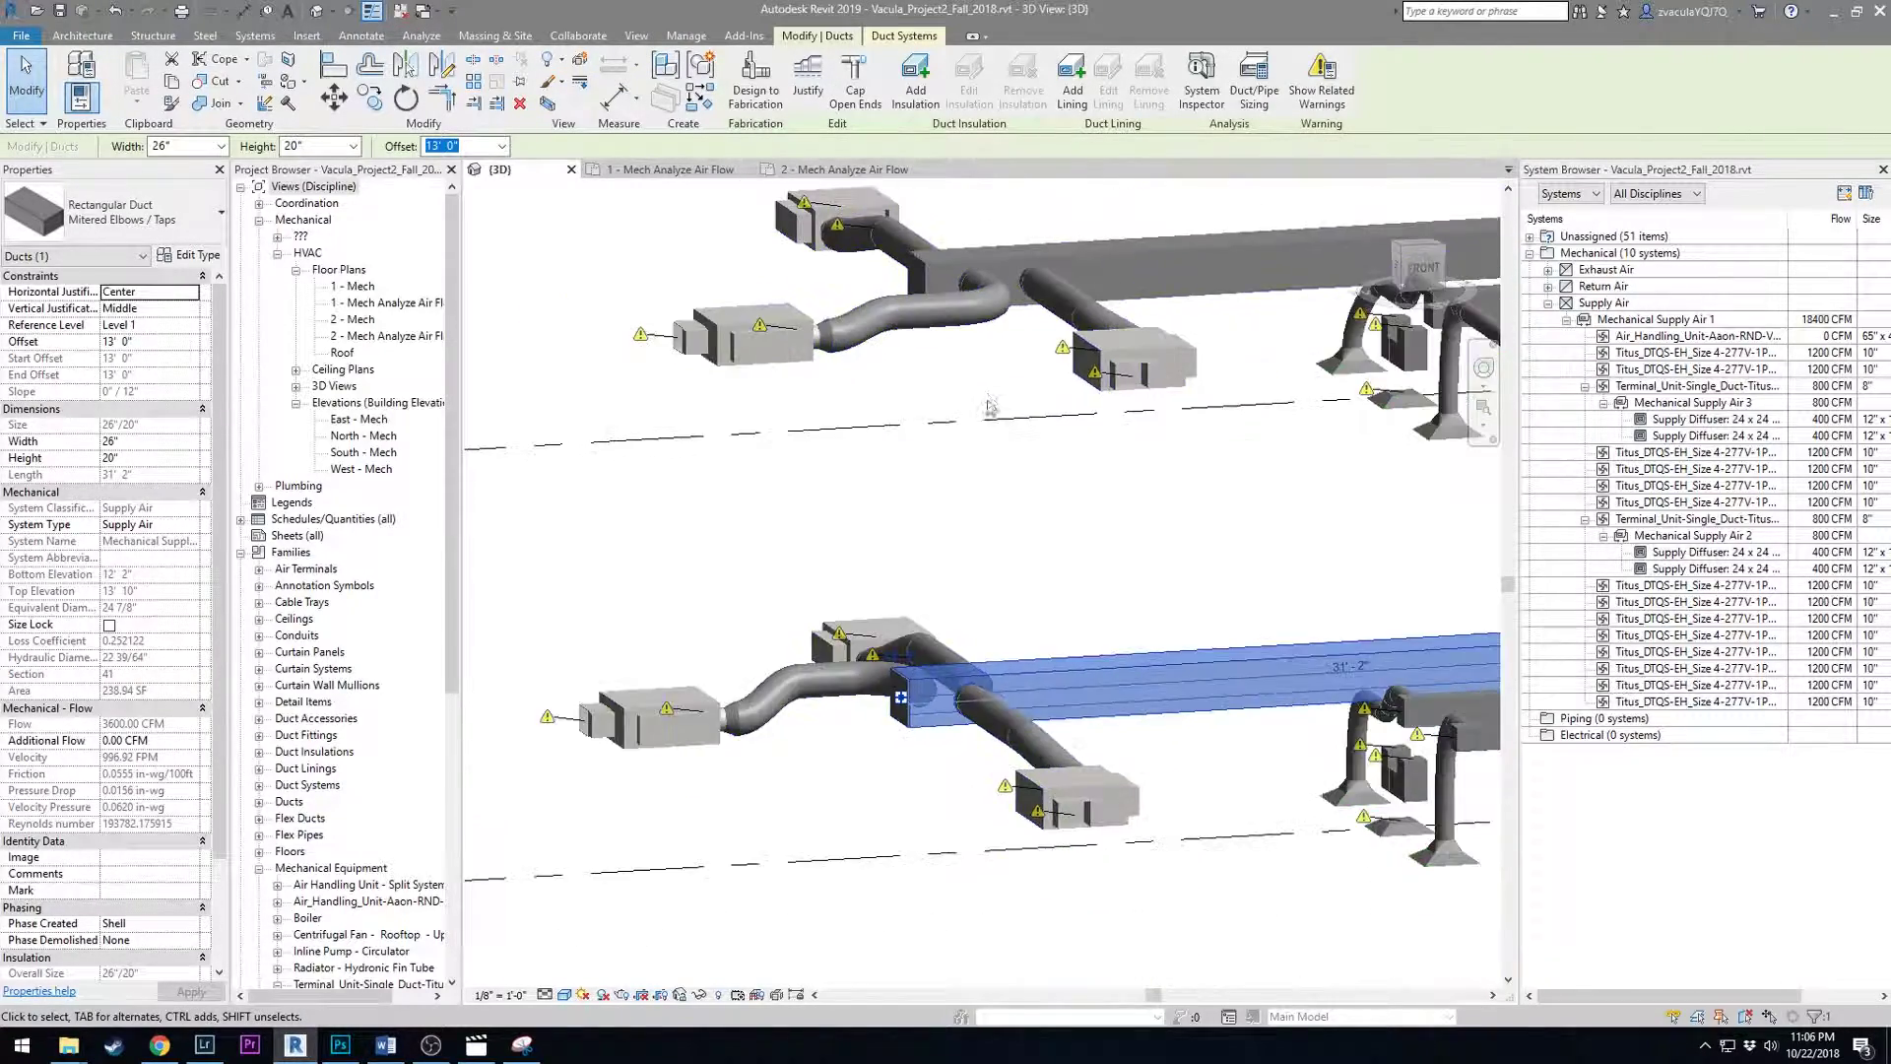
Cap the open duct at the end of the trunk.
middle_click_drag(979, 409, 815, 651, "shift")
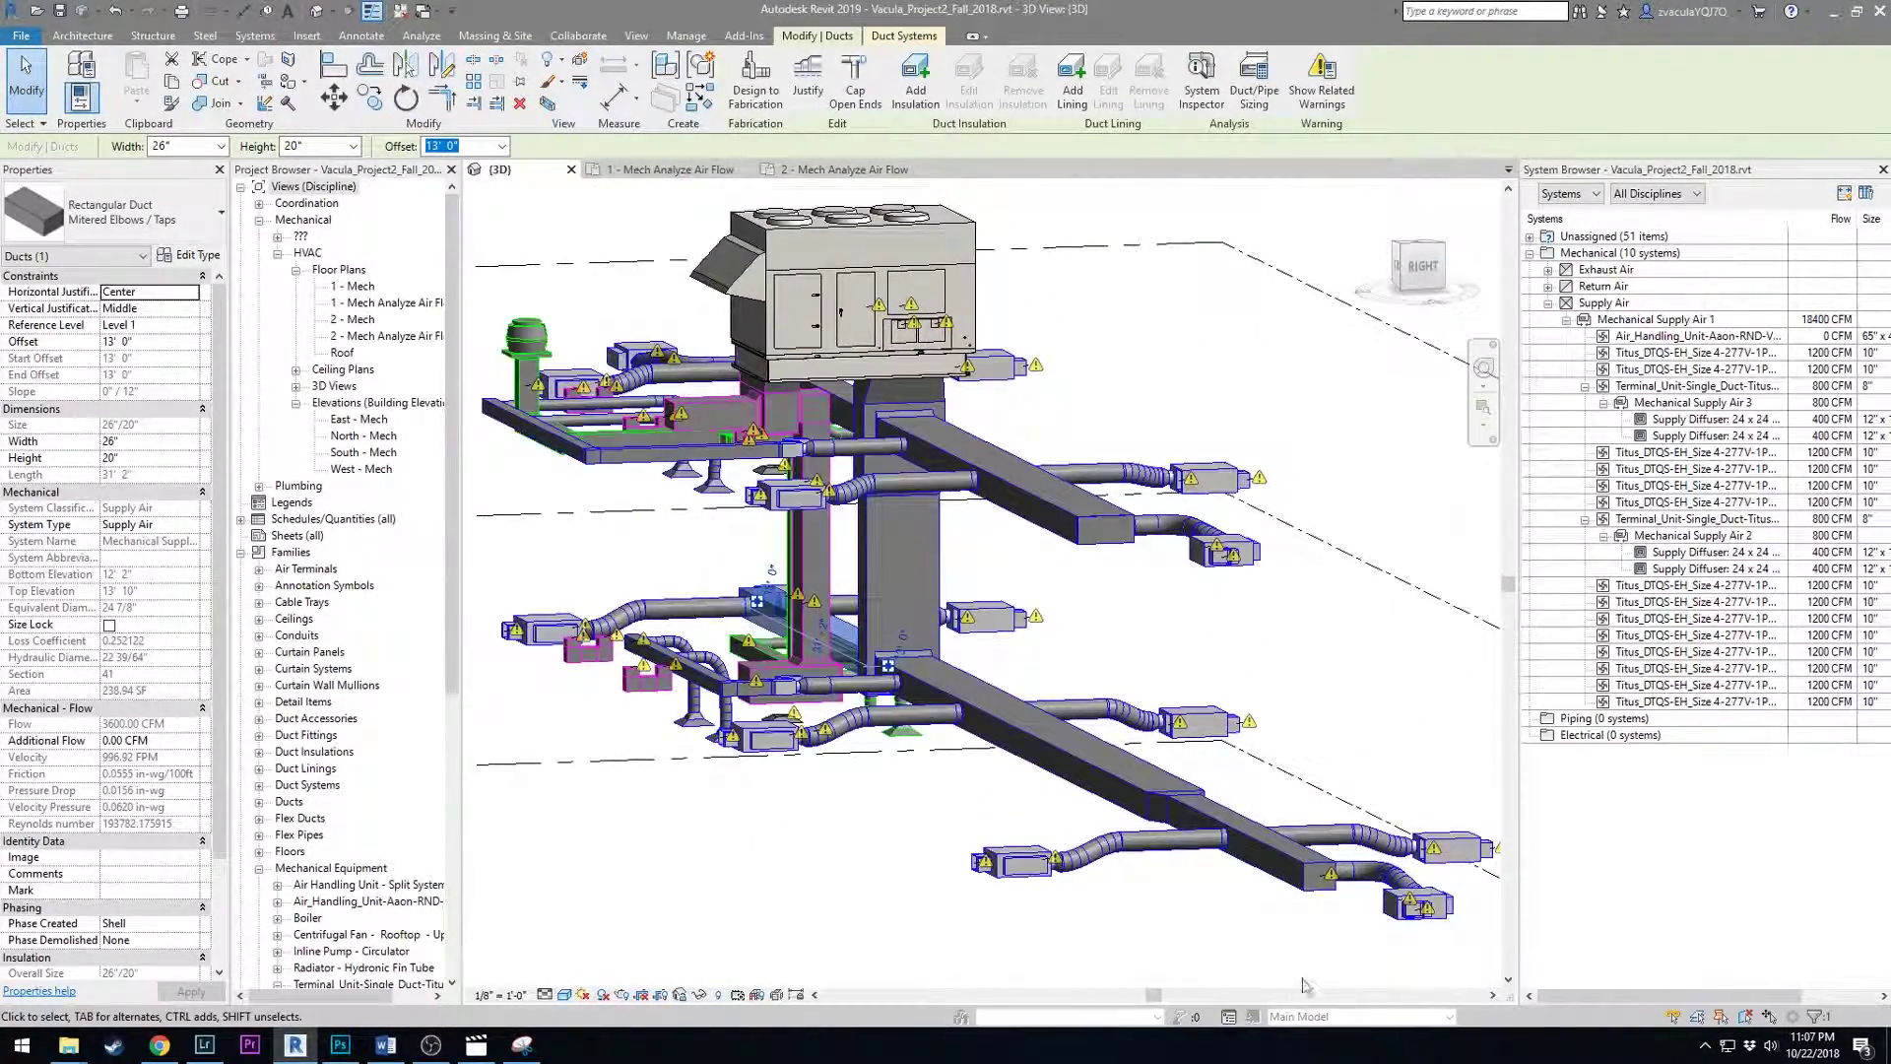
scroll(1319, 876, "up", 2)
left_click(1318, 866)
right_click(1325, 863)
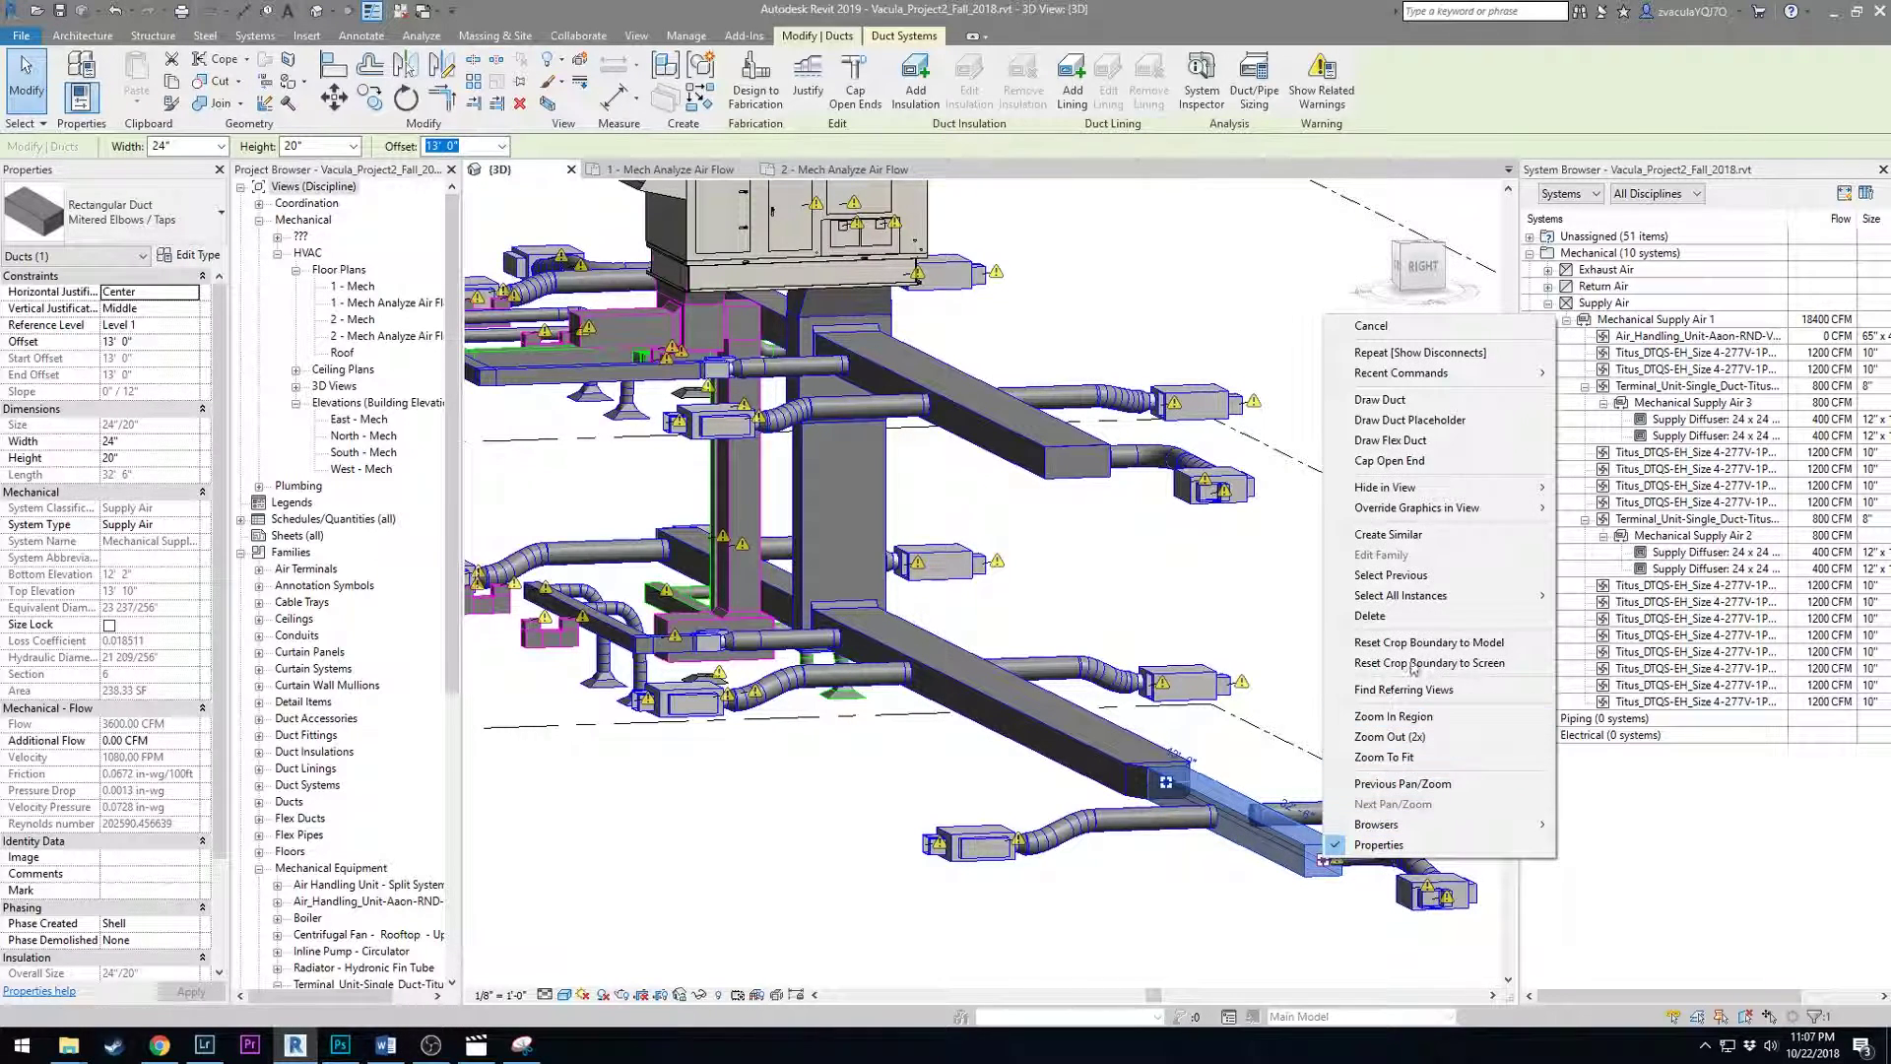
left_click(1433, 472)
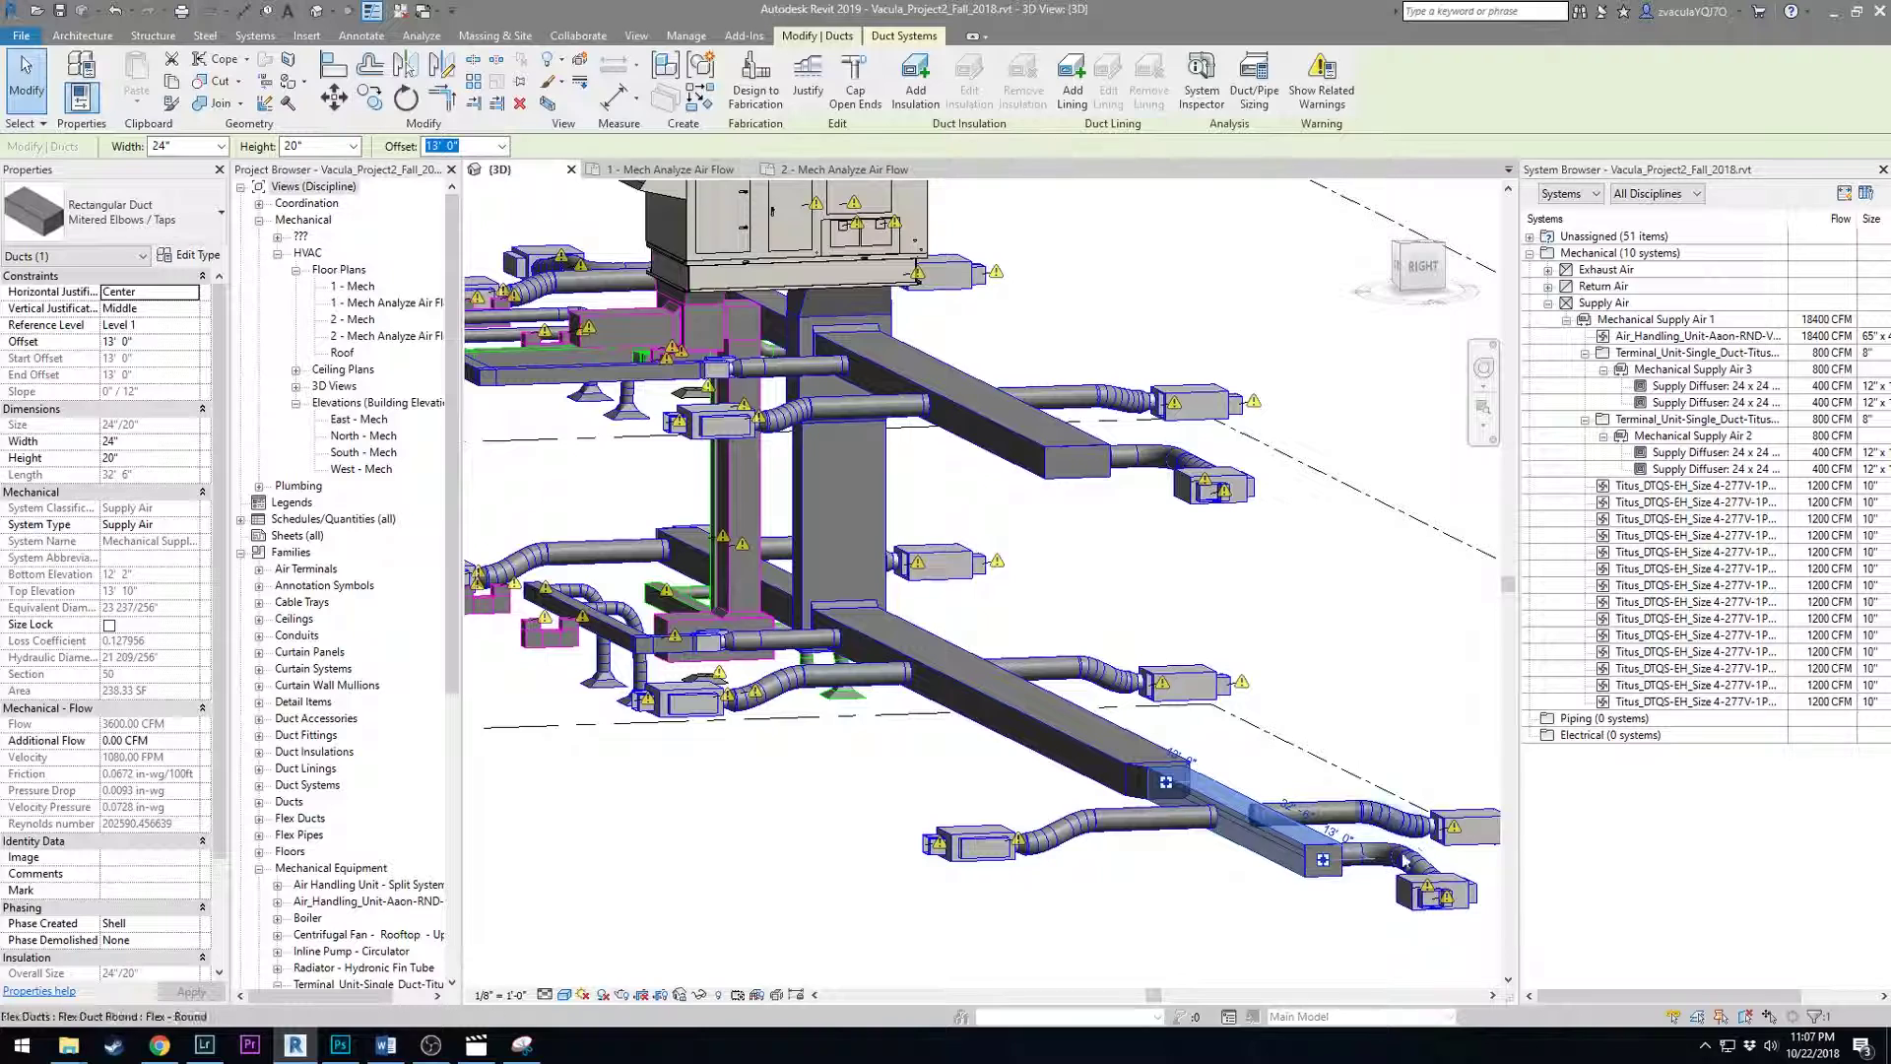
Confirm the air handling unit now supplies 18400 CFM.
scroll(1406, 860, "up", 5)
scroll(1329, 857, "down", 3)
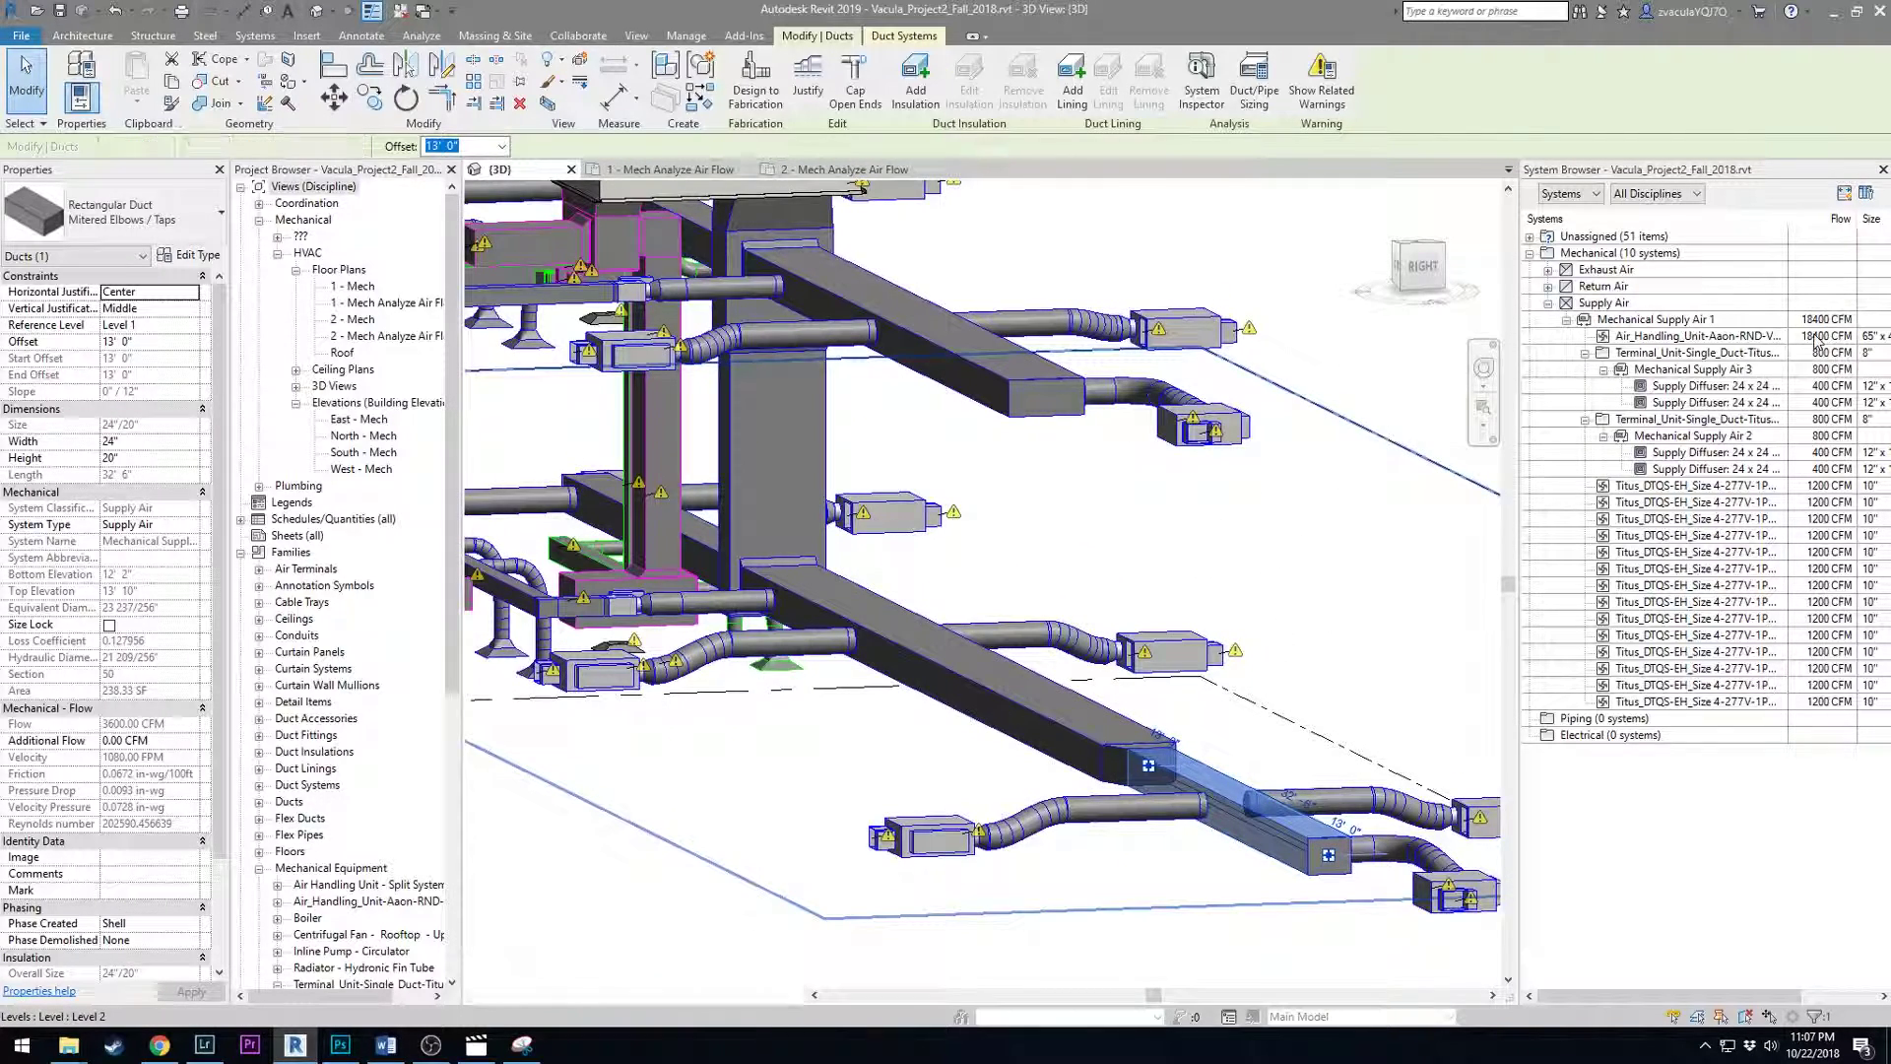
left_click(1693, 331)
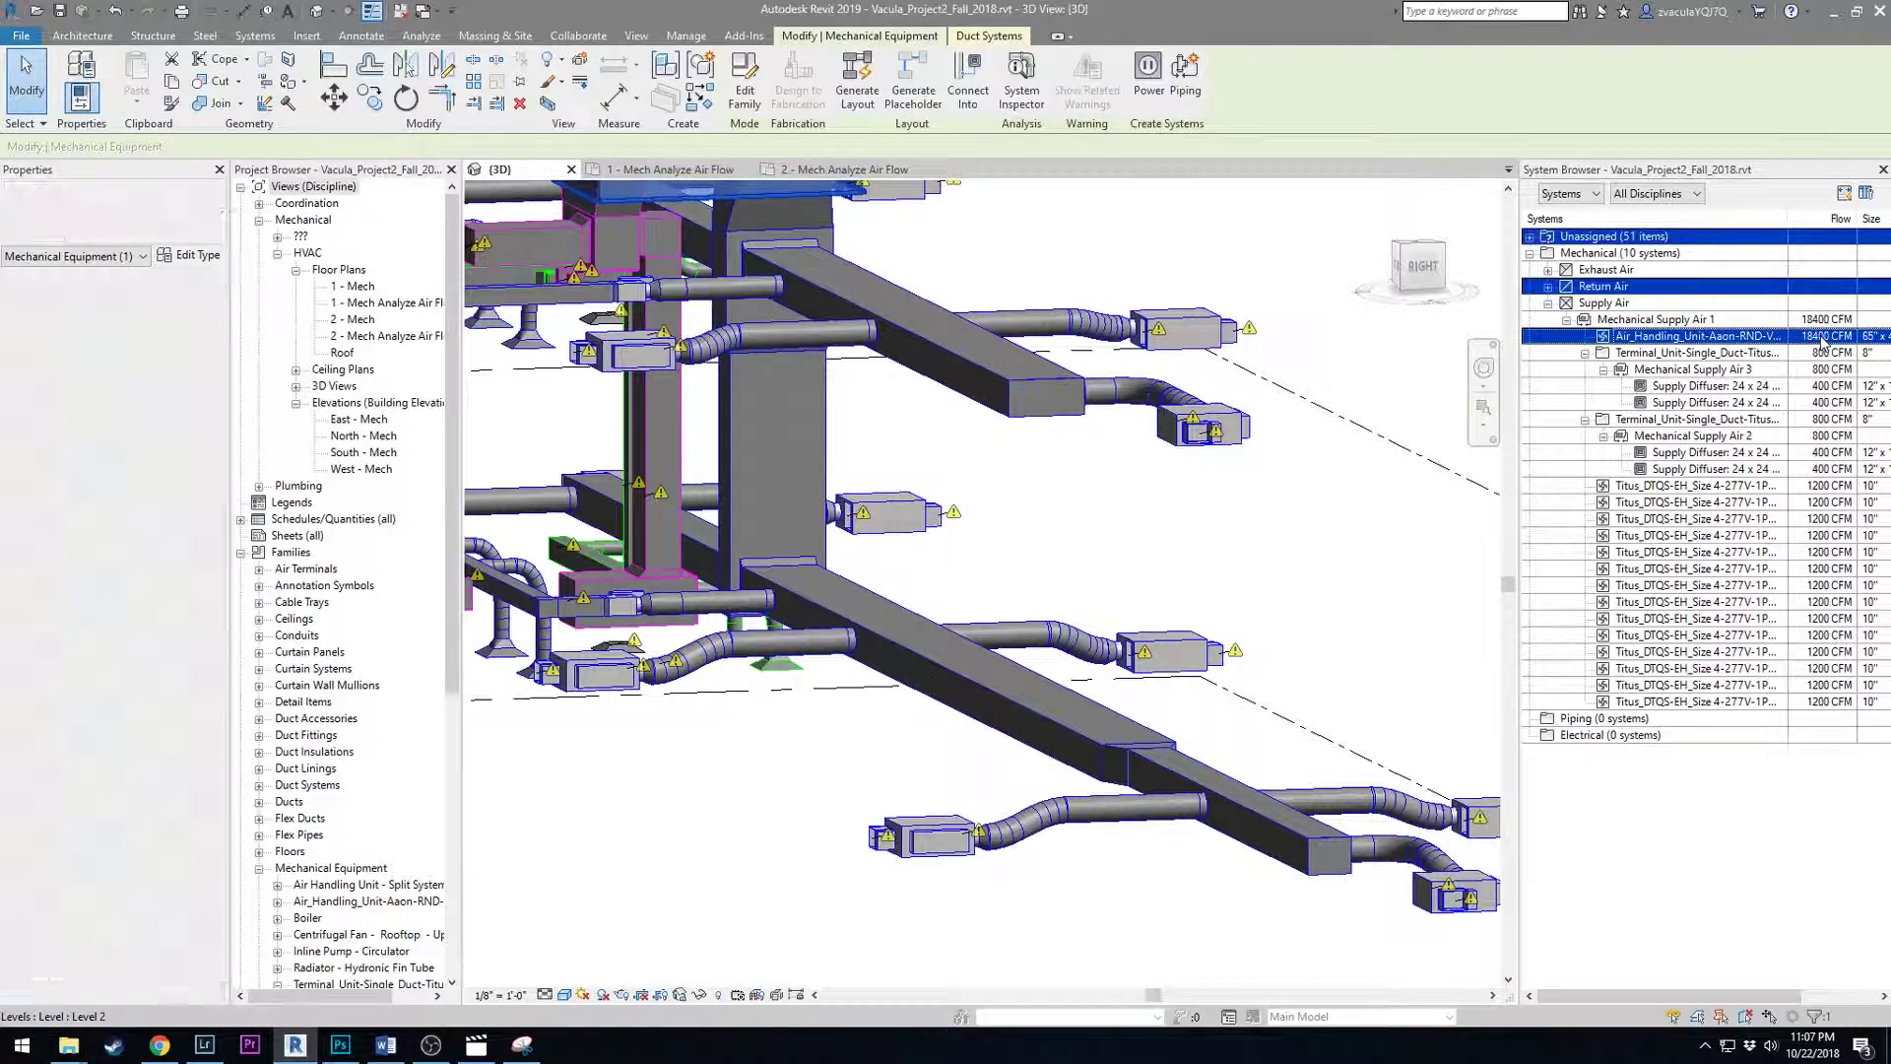
Open the 1 - Mech Analyze Air Flow plan and inspect its CFM colour-fill legend.
double_click(366, 302)
scroll(998, 614, "down", 5)
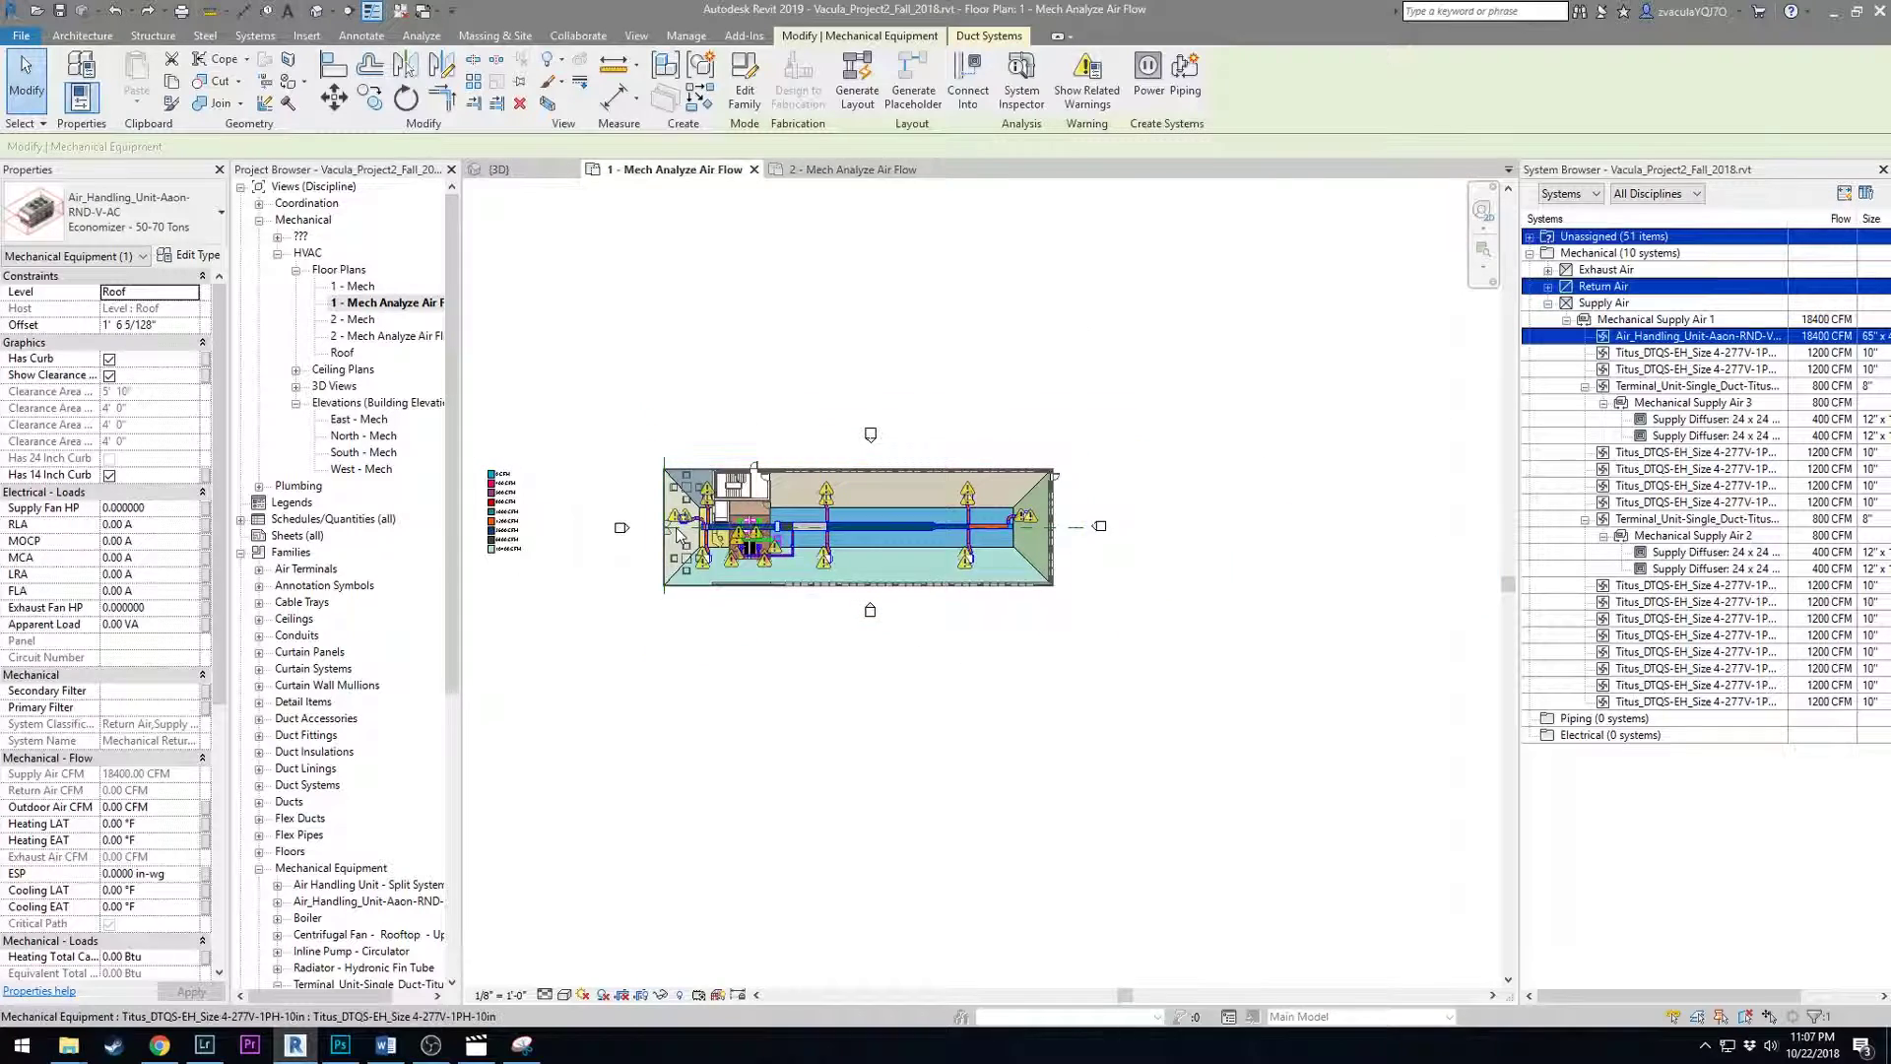
middle_click_drag(472, 613, 998, 614)
scroll(998, 614, "up", 3)
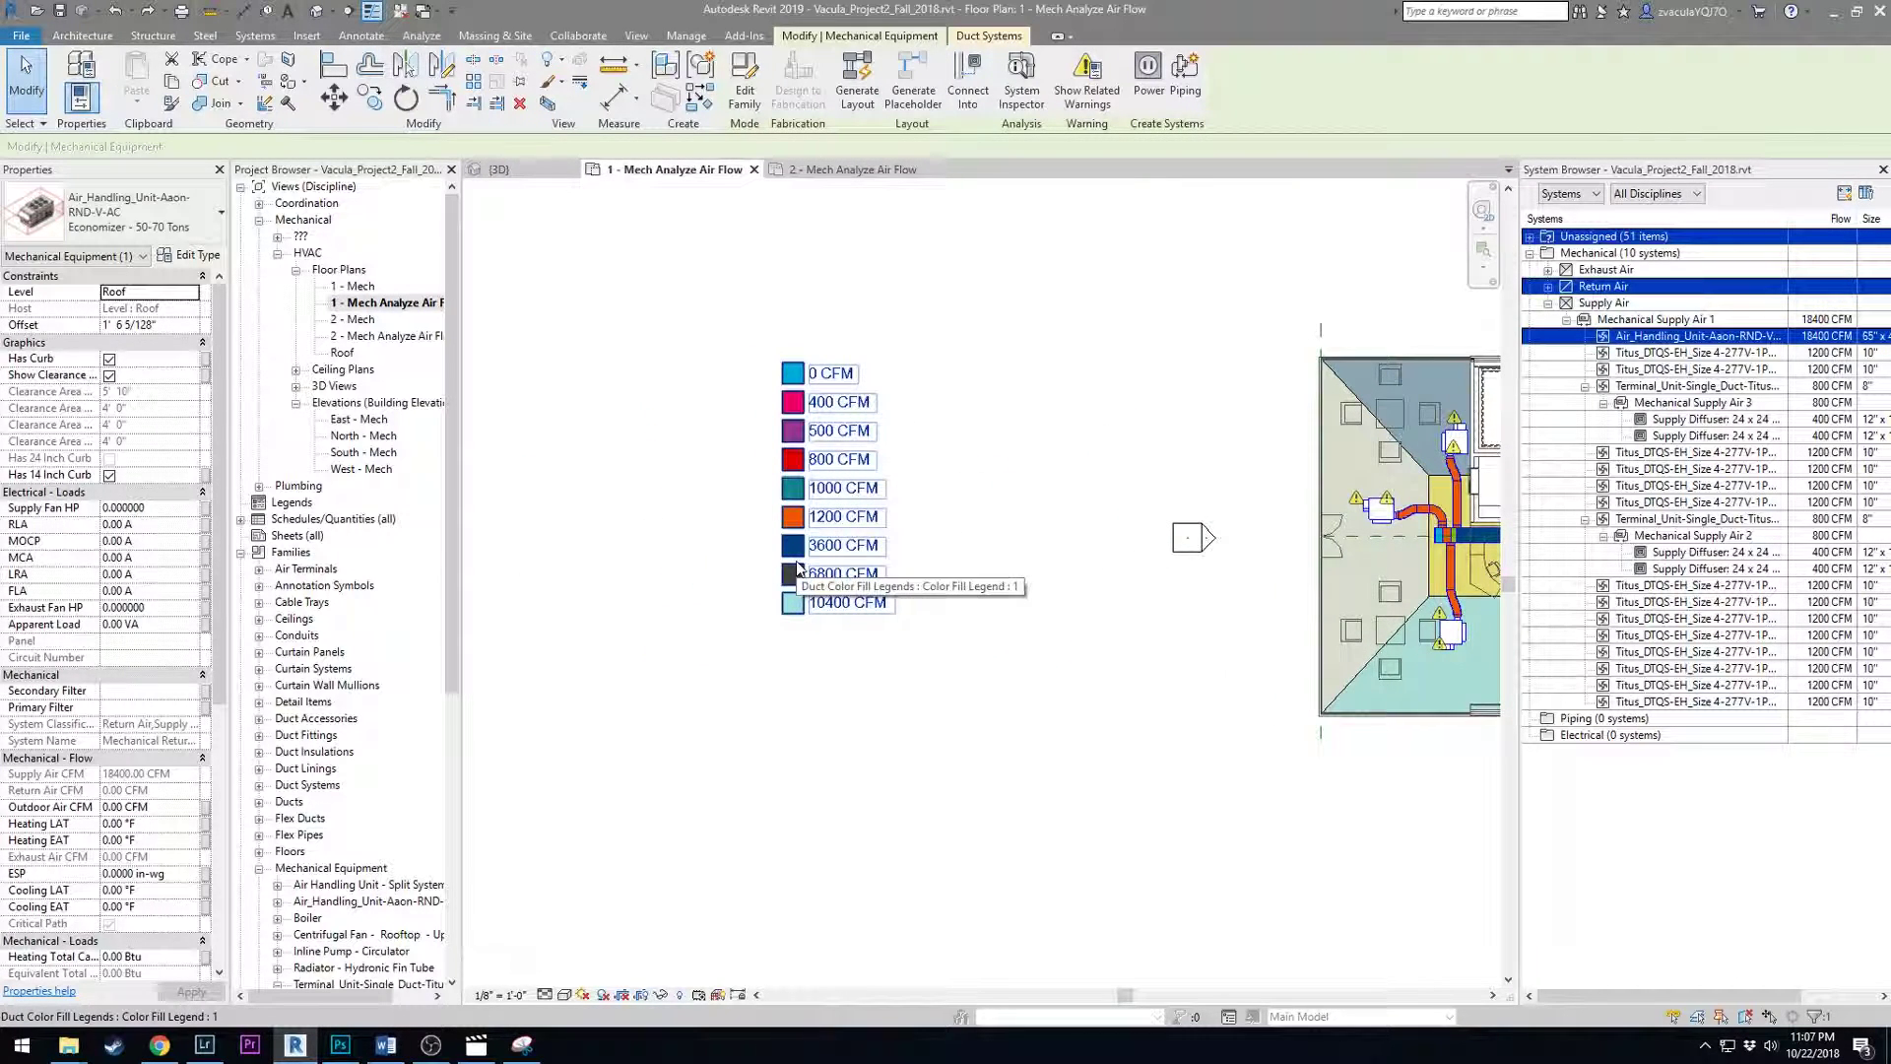
Open the 2 - Mech Analyze Air Flow plan and inspect its CFM legend, which adds 10400 and 18400.
double_click(392, 336)
scroll(716, 448, "down", 3)
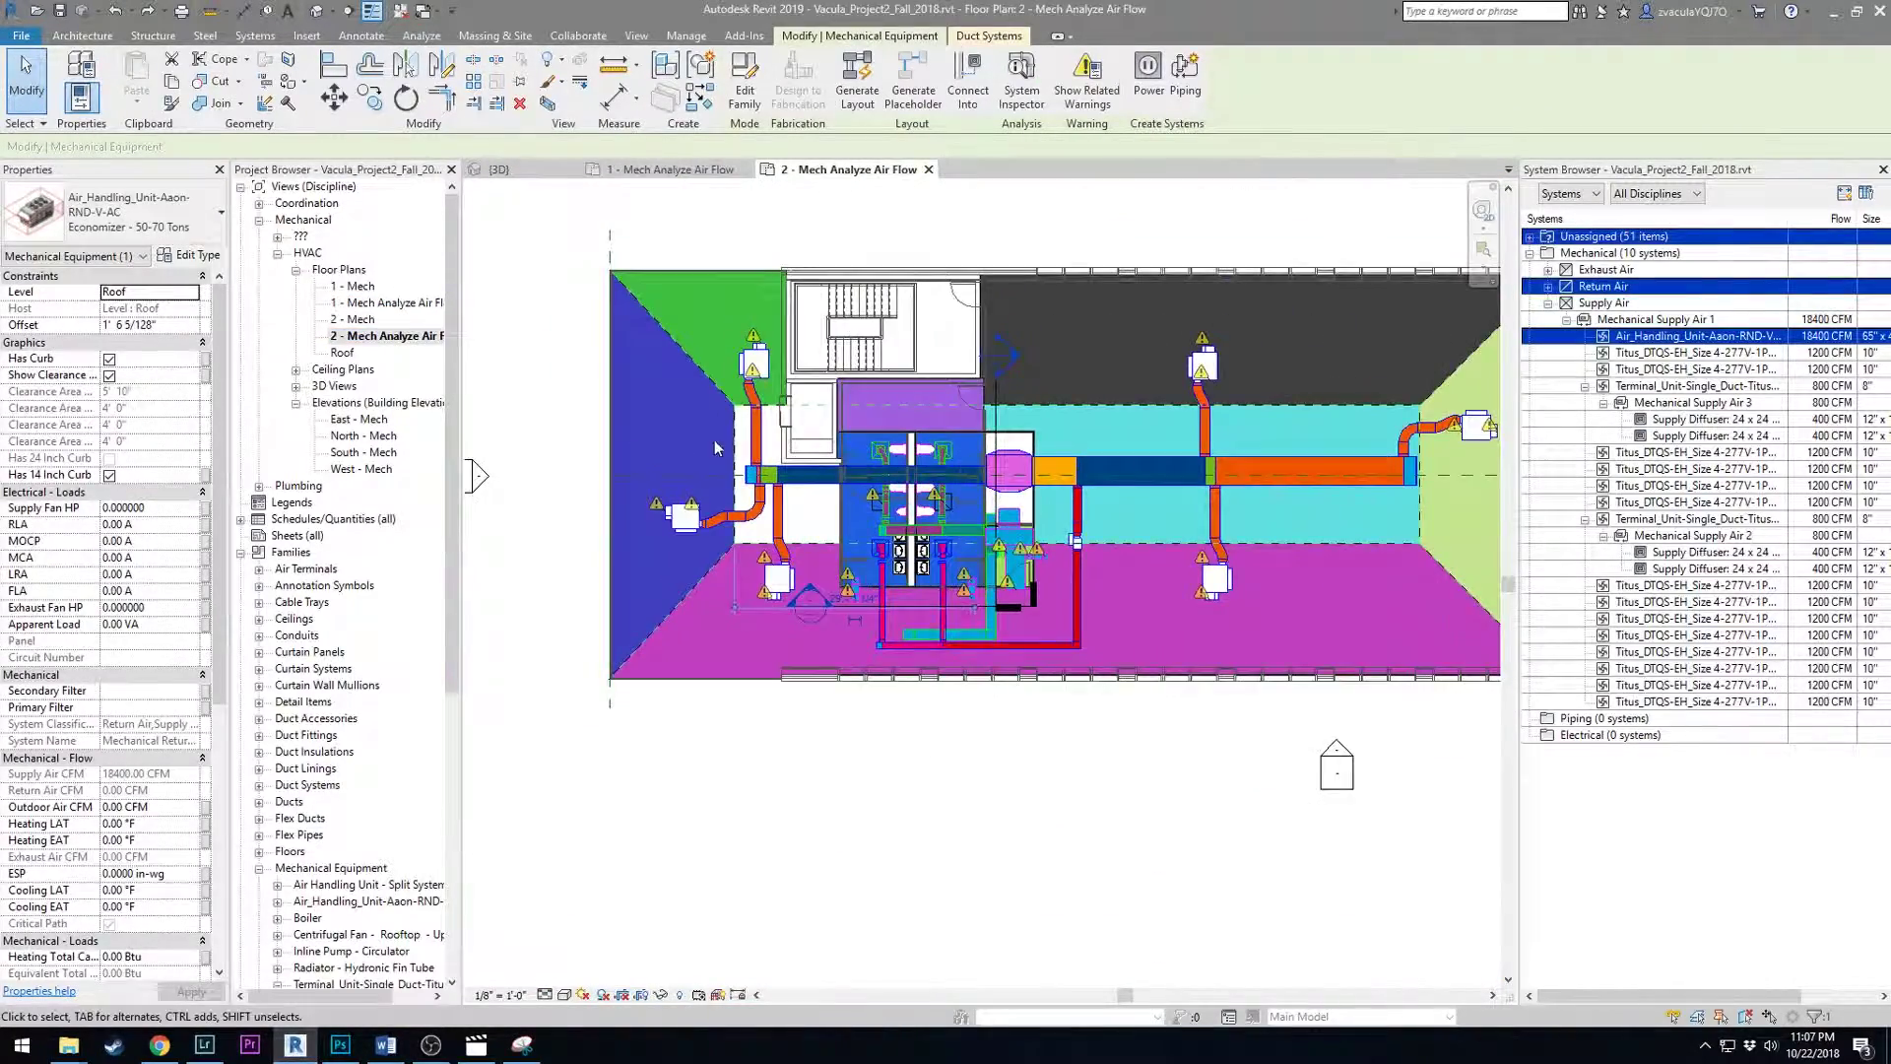
middle_click_drag(716, 448, 1082, 489)
scroll(745, 459, "down", 2)
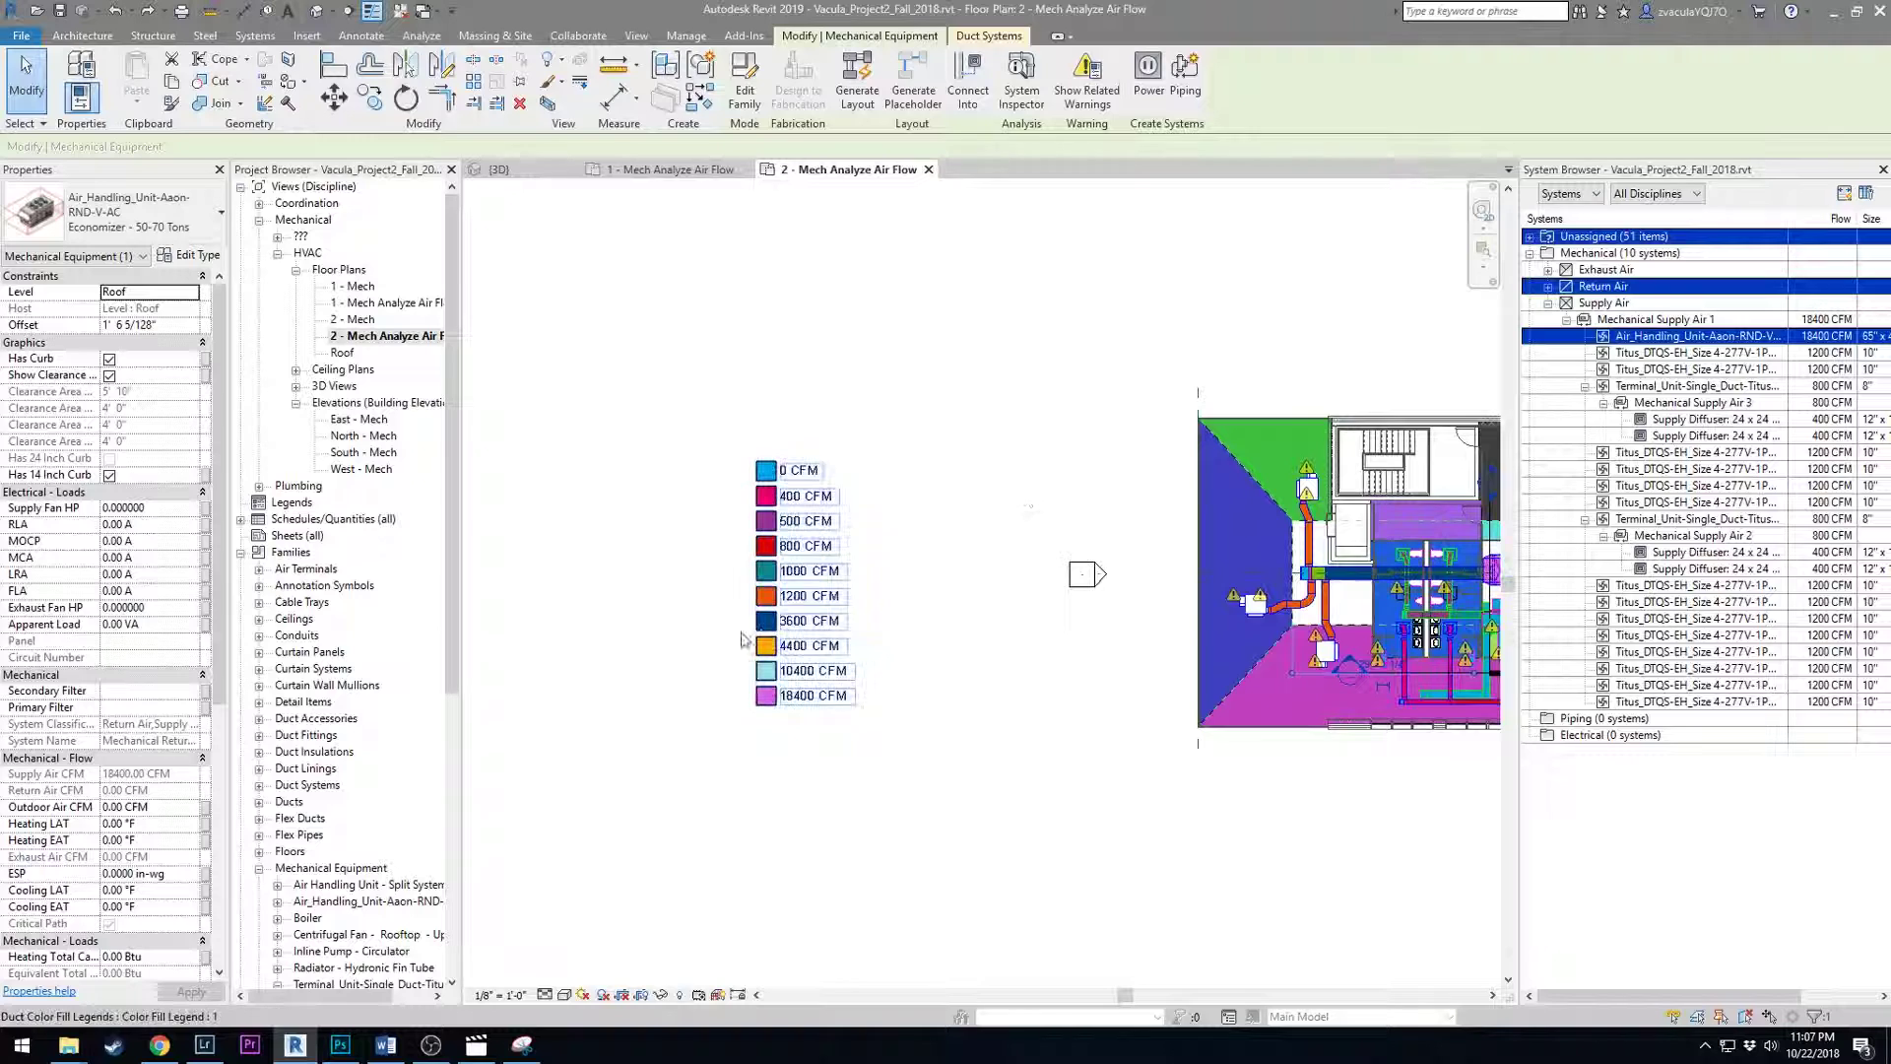
scroll(844, 463, "up", 1)
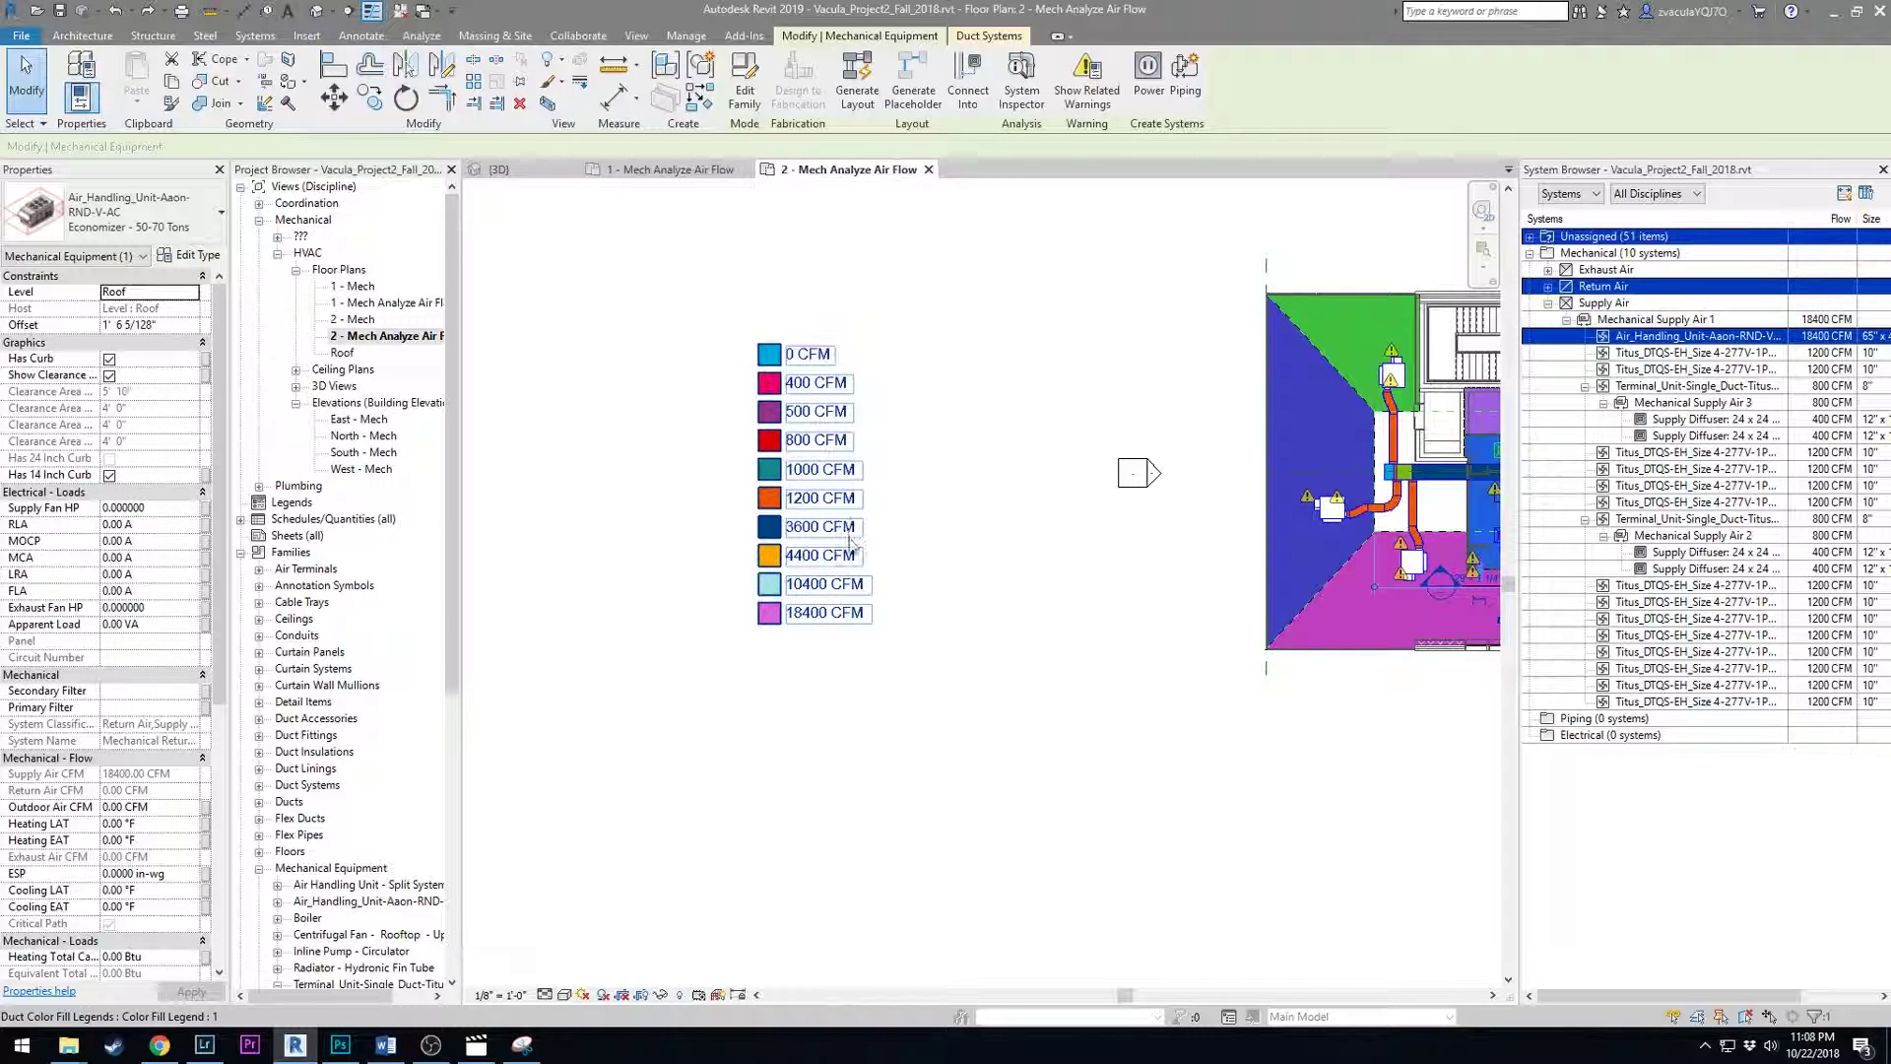
middle_click_drag(852, 541, 705, 544)
Review the level 2 plan's colour-filled ducts and upper diffuser, then clear the selection.
scroll(936, 552, "down", 1)
scroll(1162, 557, "up", 2)
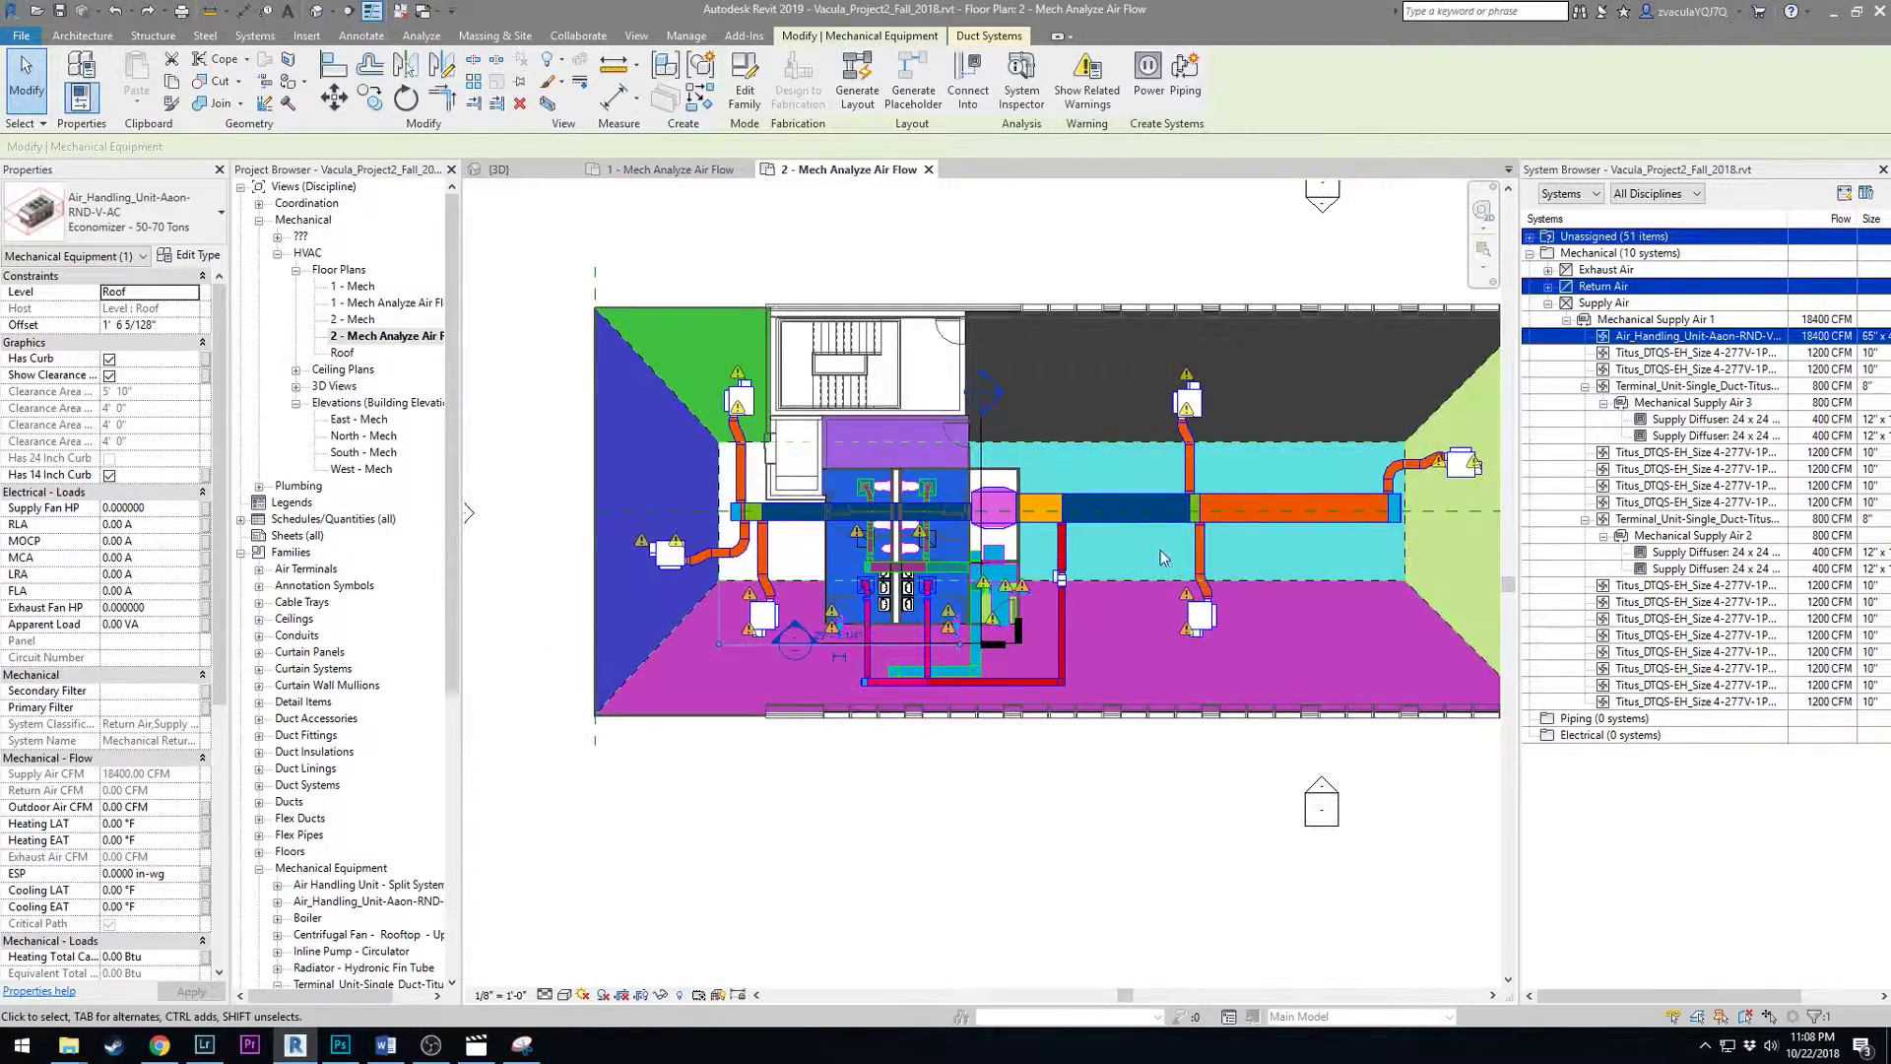
scroll(1162, 557, "up", 2)
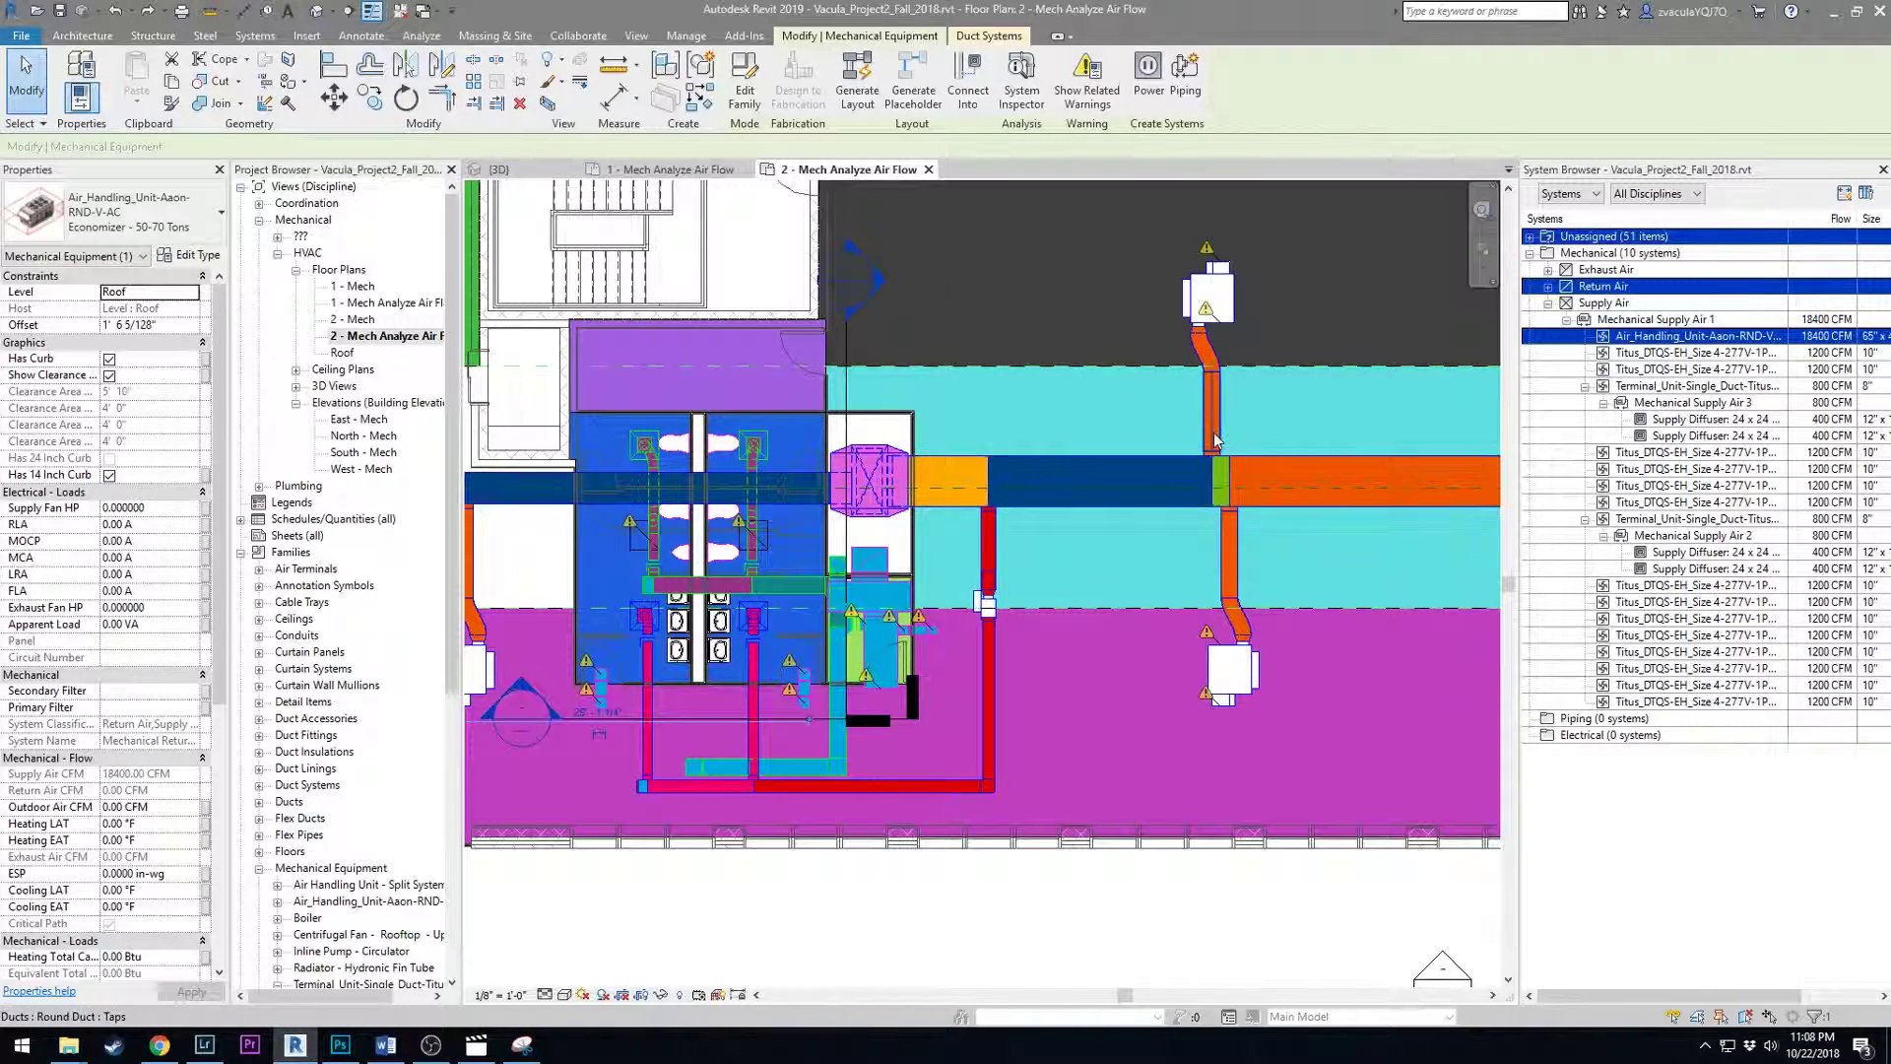
scroll(1227, 552, "up", 3)
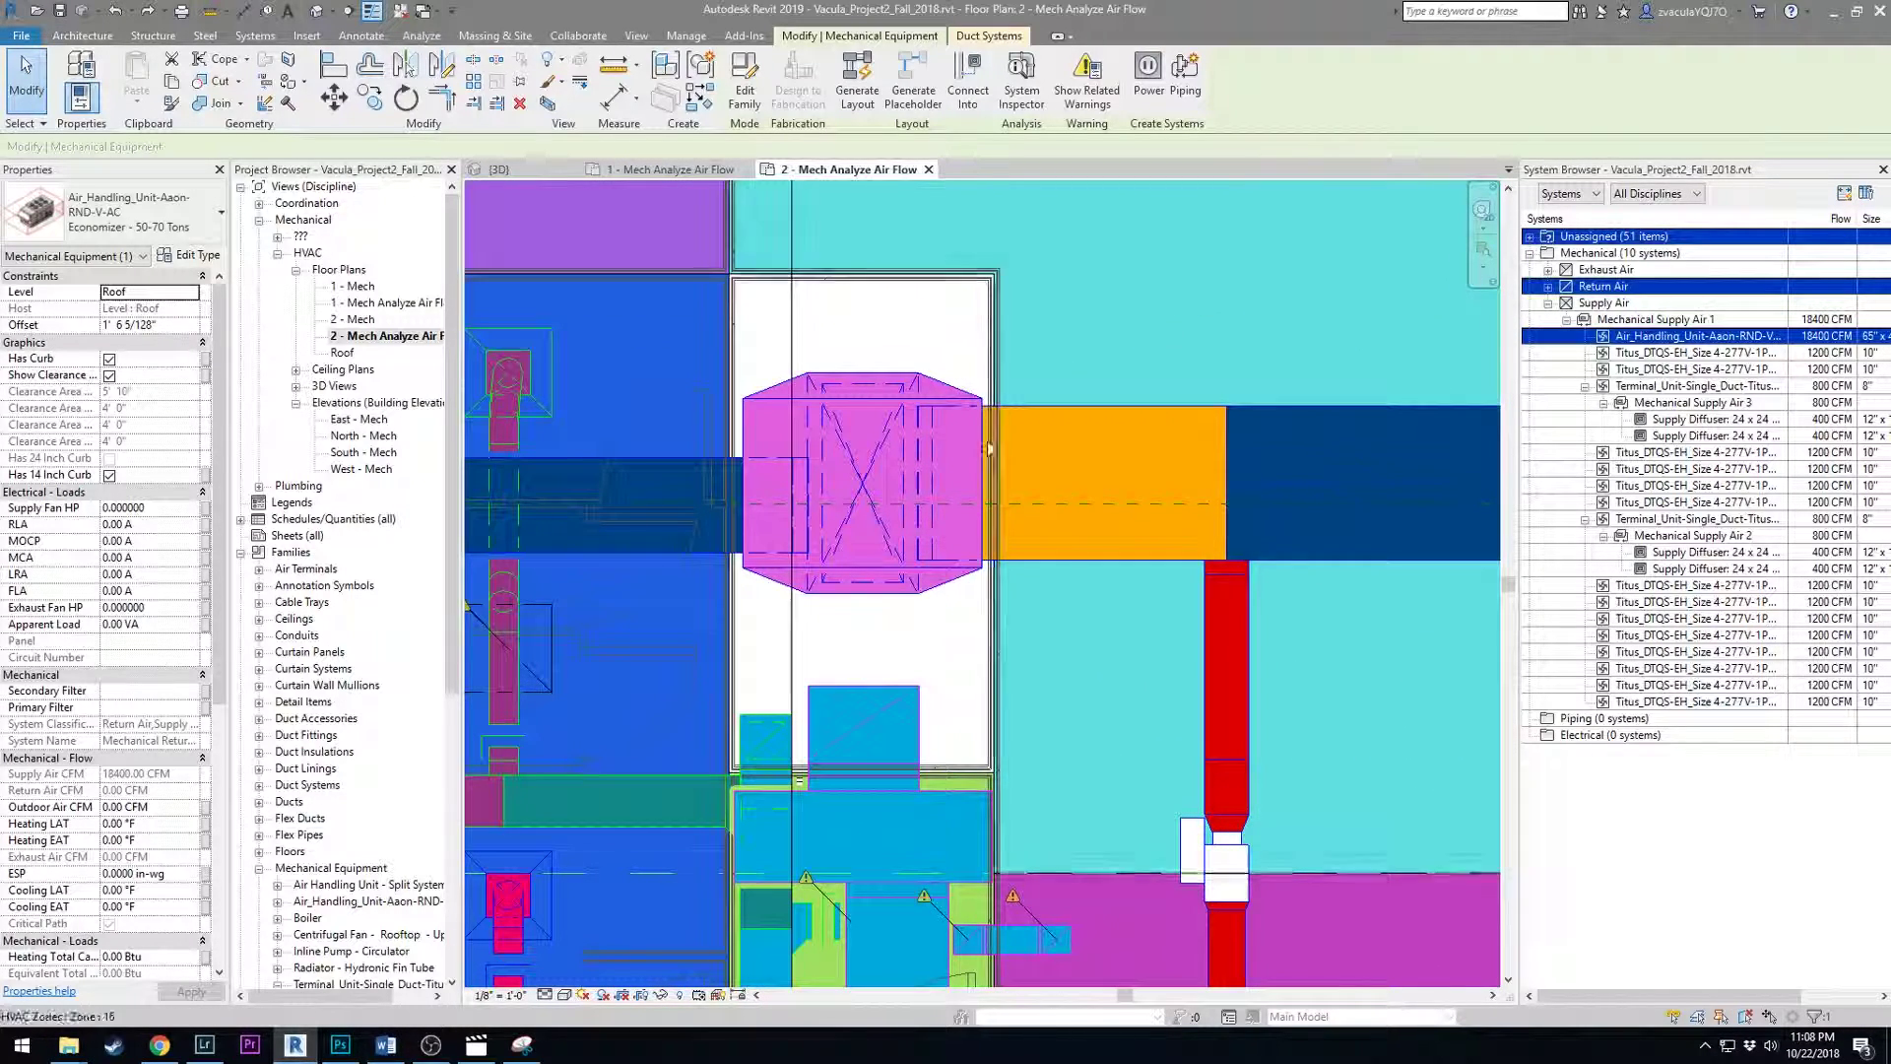
scroll(1062, 493, "down", 2)
scroll(1046, 503, "down", 5)
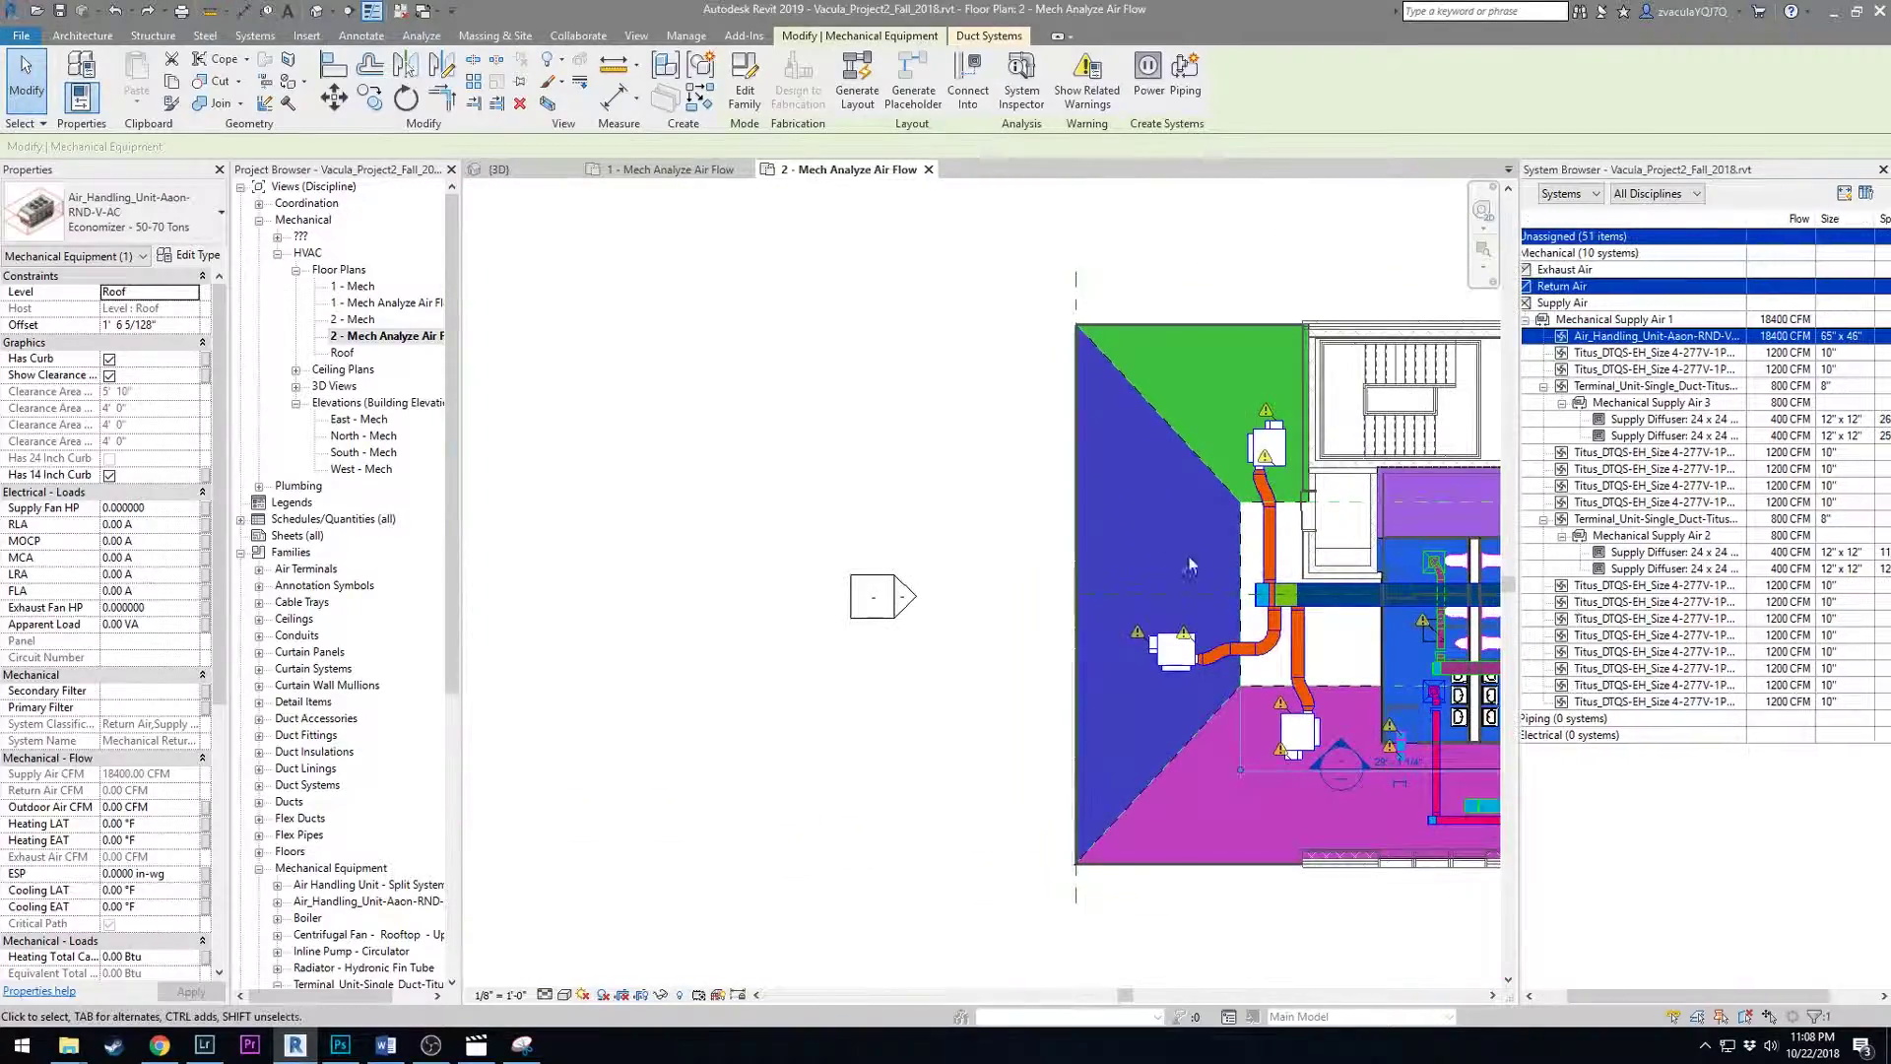
scroll(746, 678, "up", 2)
scroll(747, 679, "up", 1)
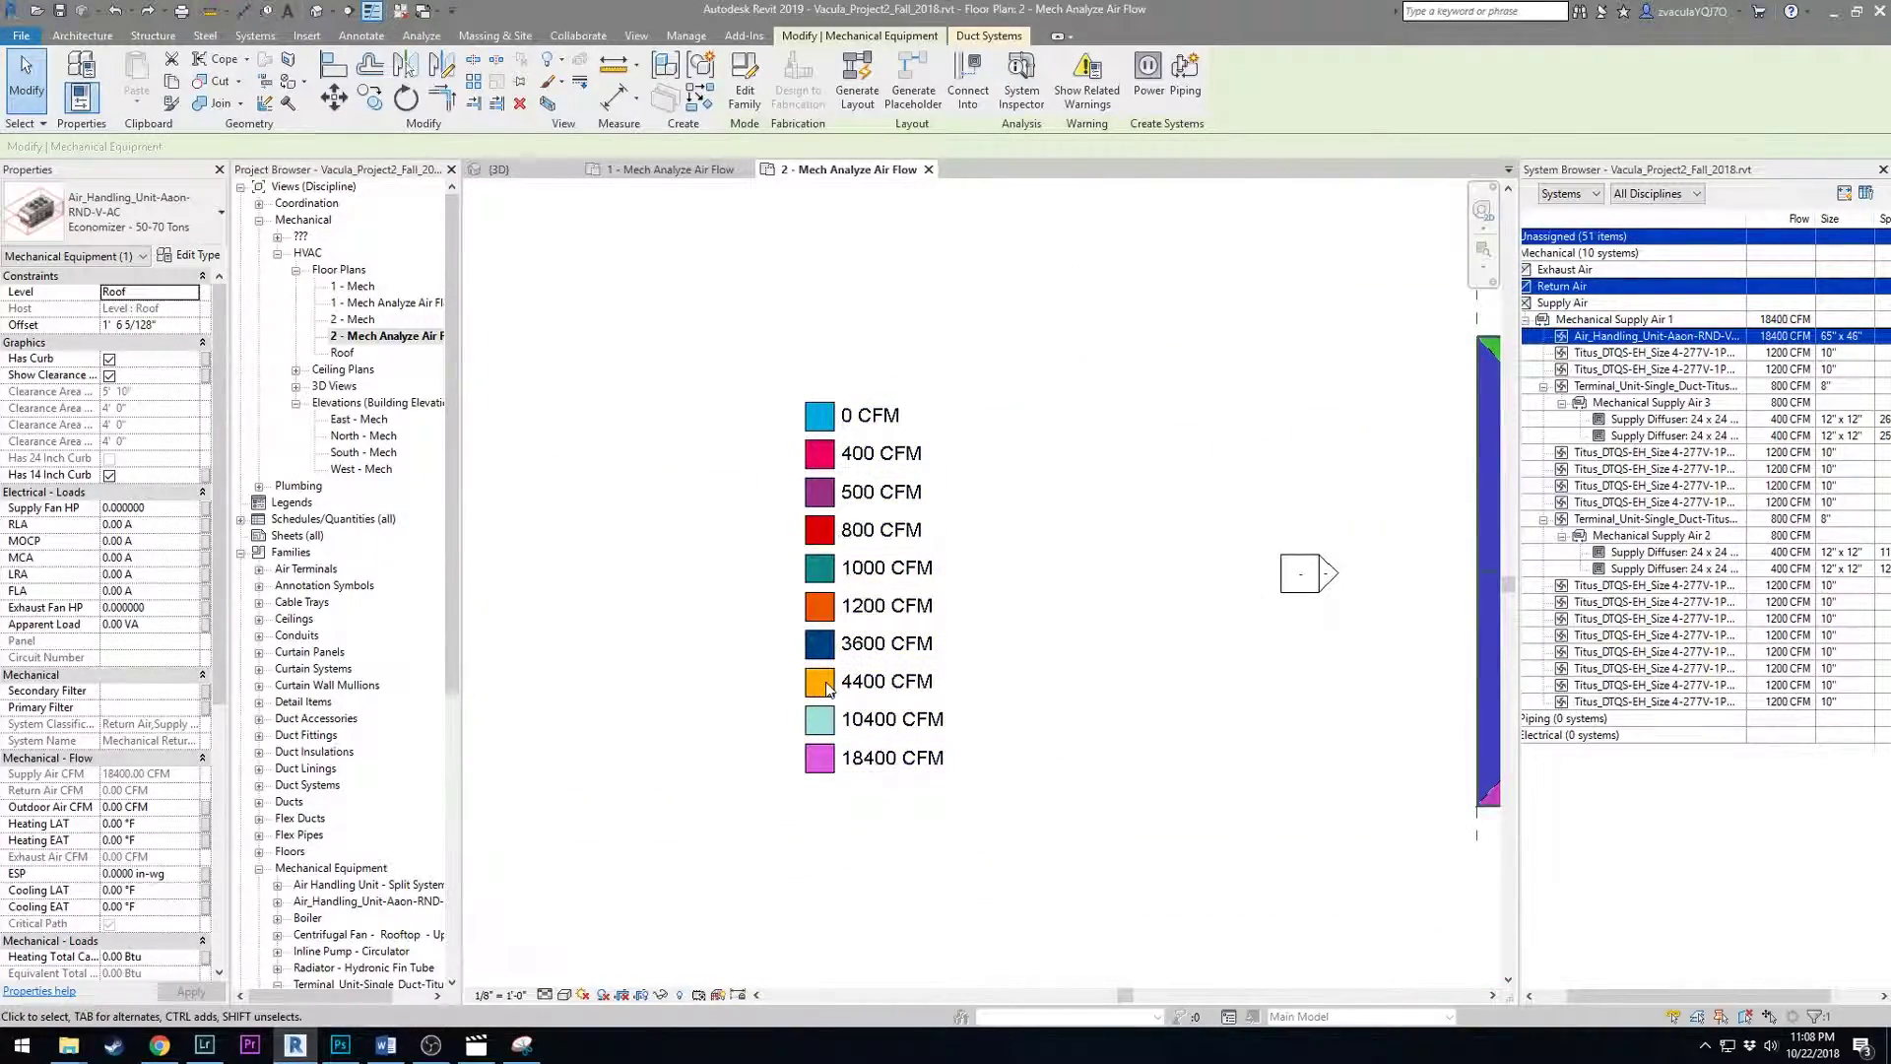
middle_click_drag(827, 686, 669, 660)
scroll(1013, 416, "up", 3)
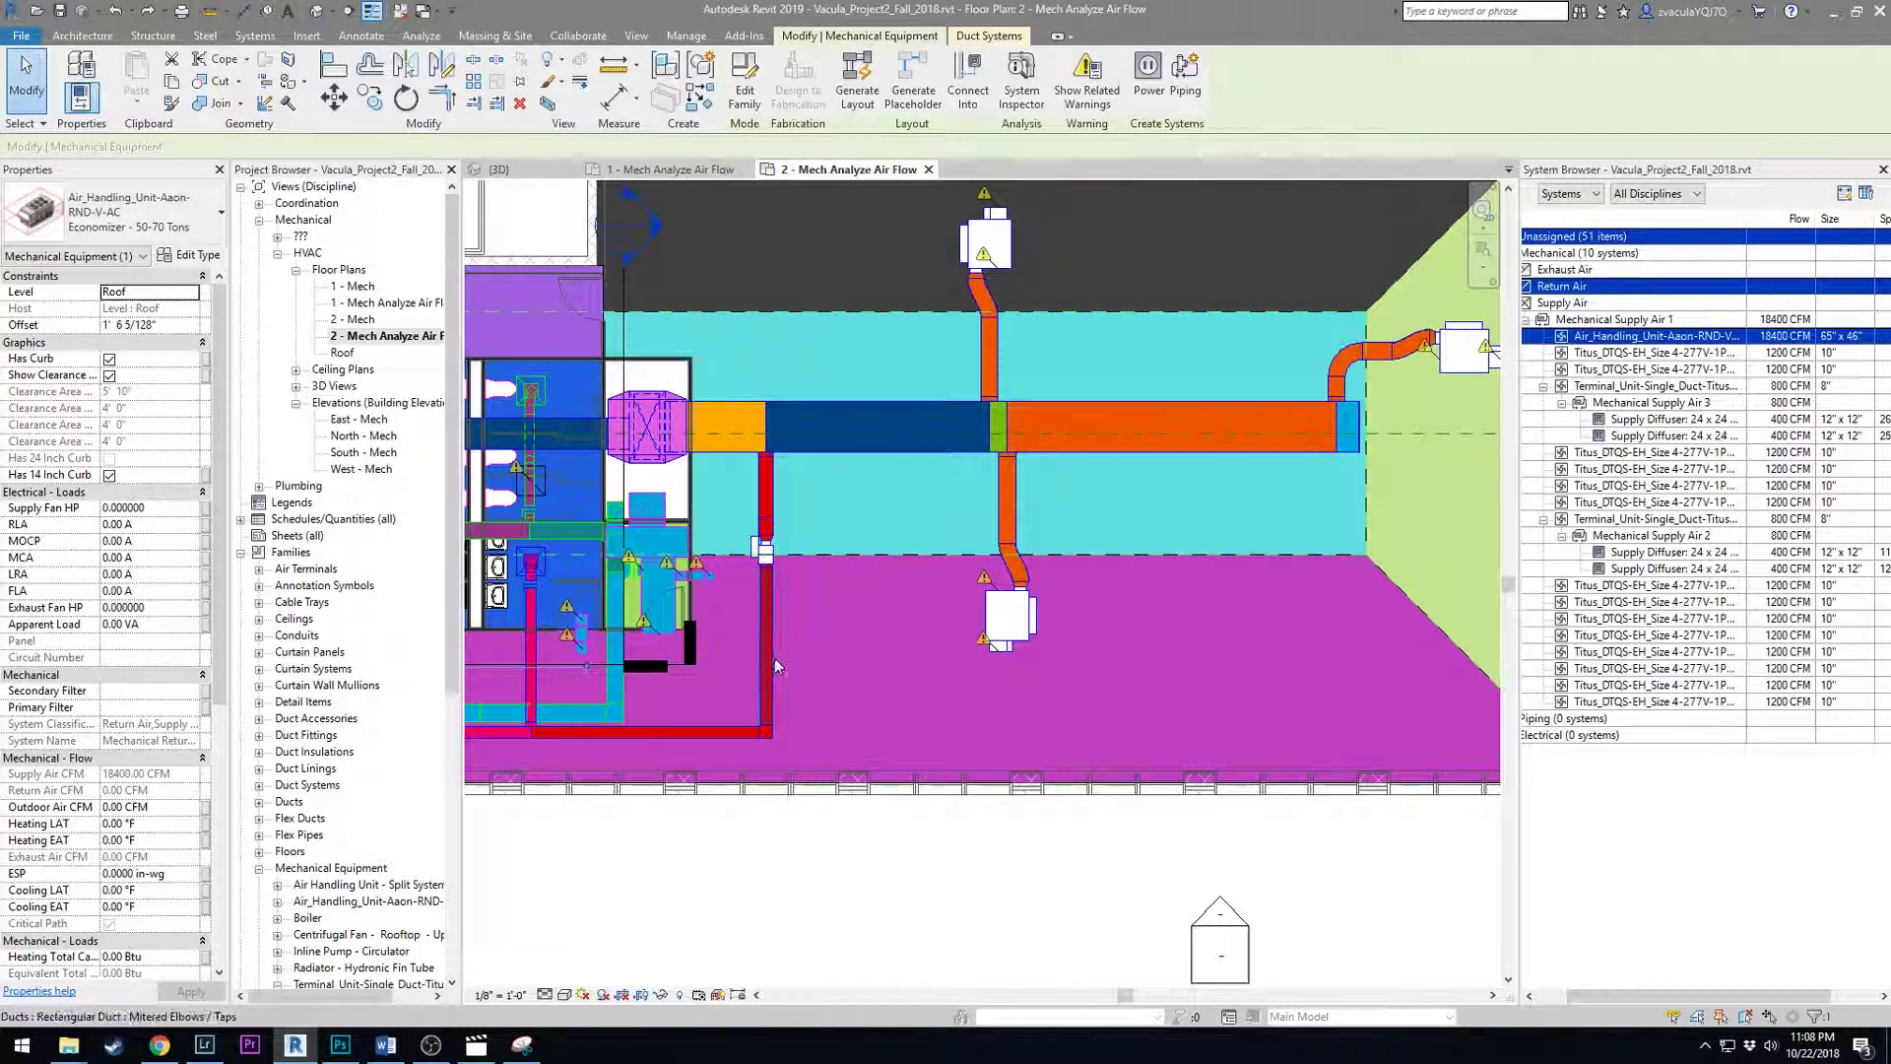
scroll(819, 428, "up", 2)
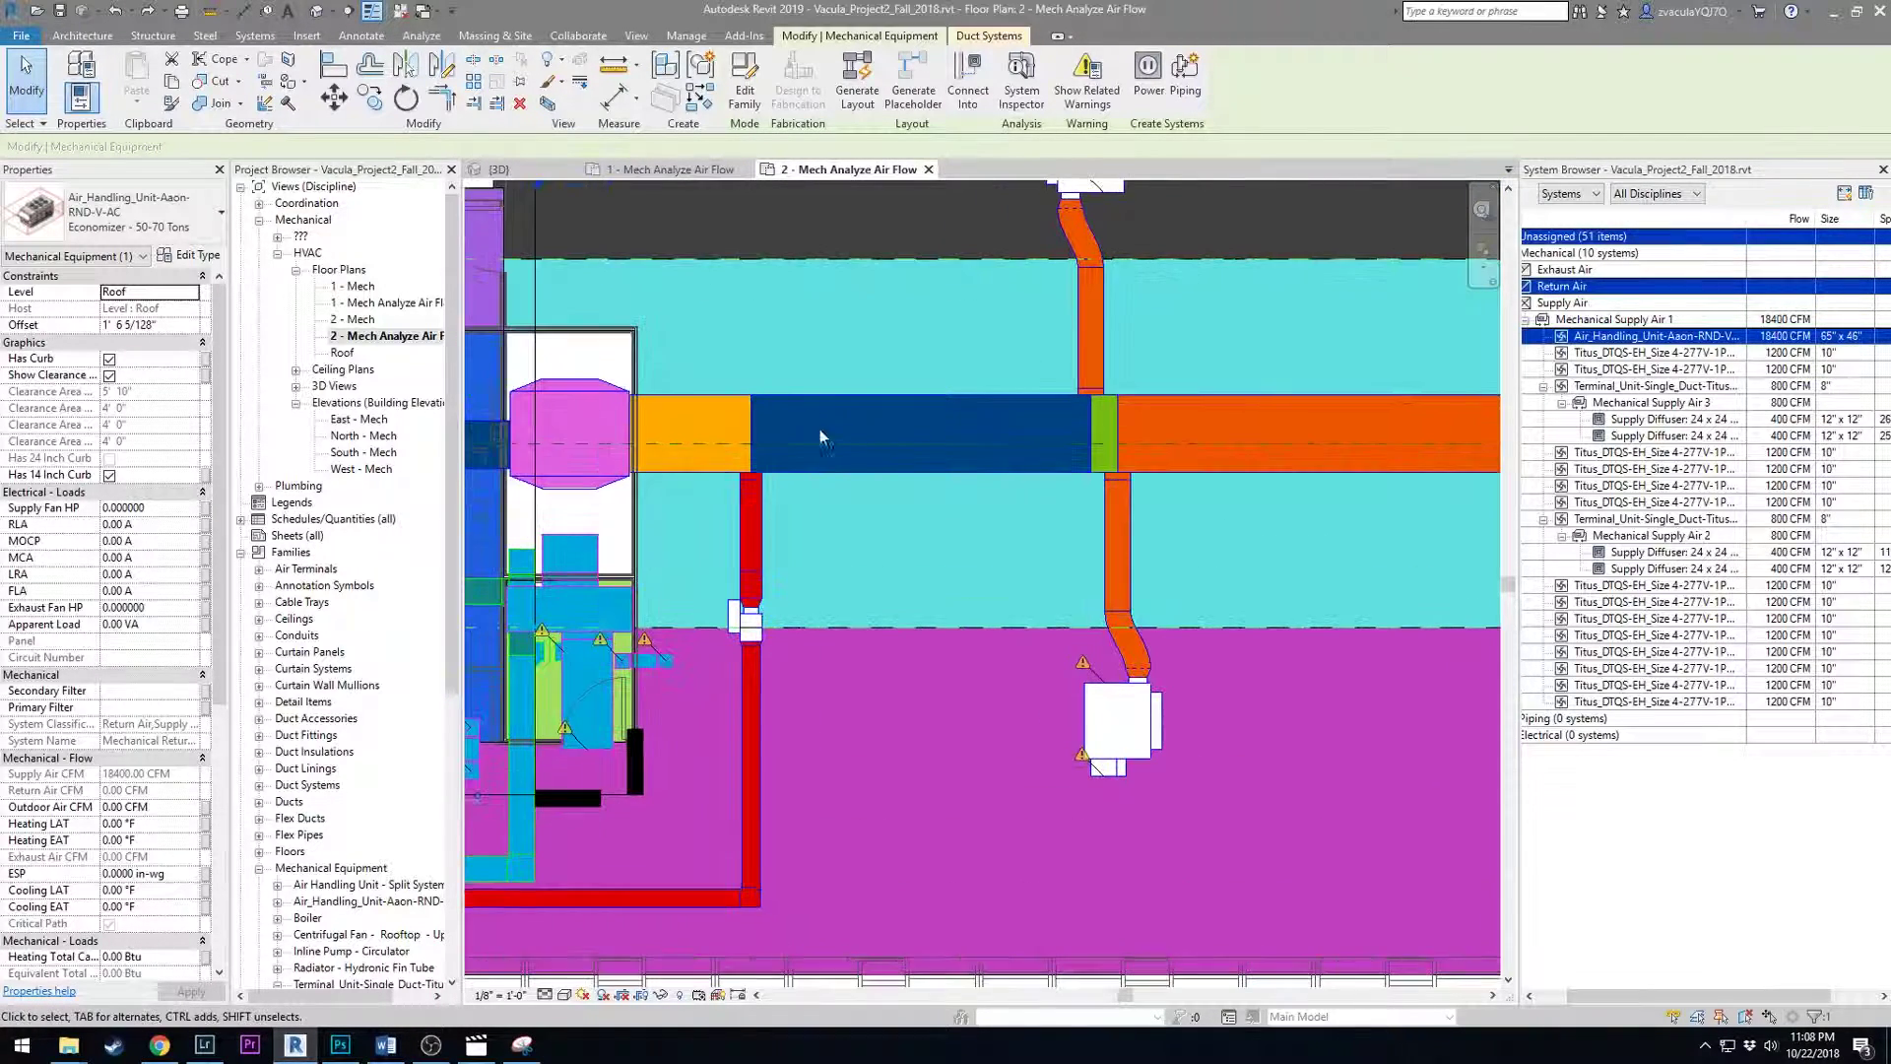
middle_click_drag(979, 422, 772, 537)
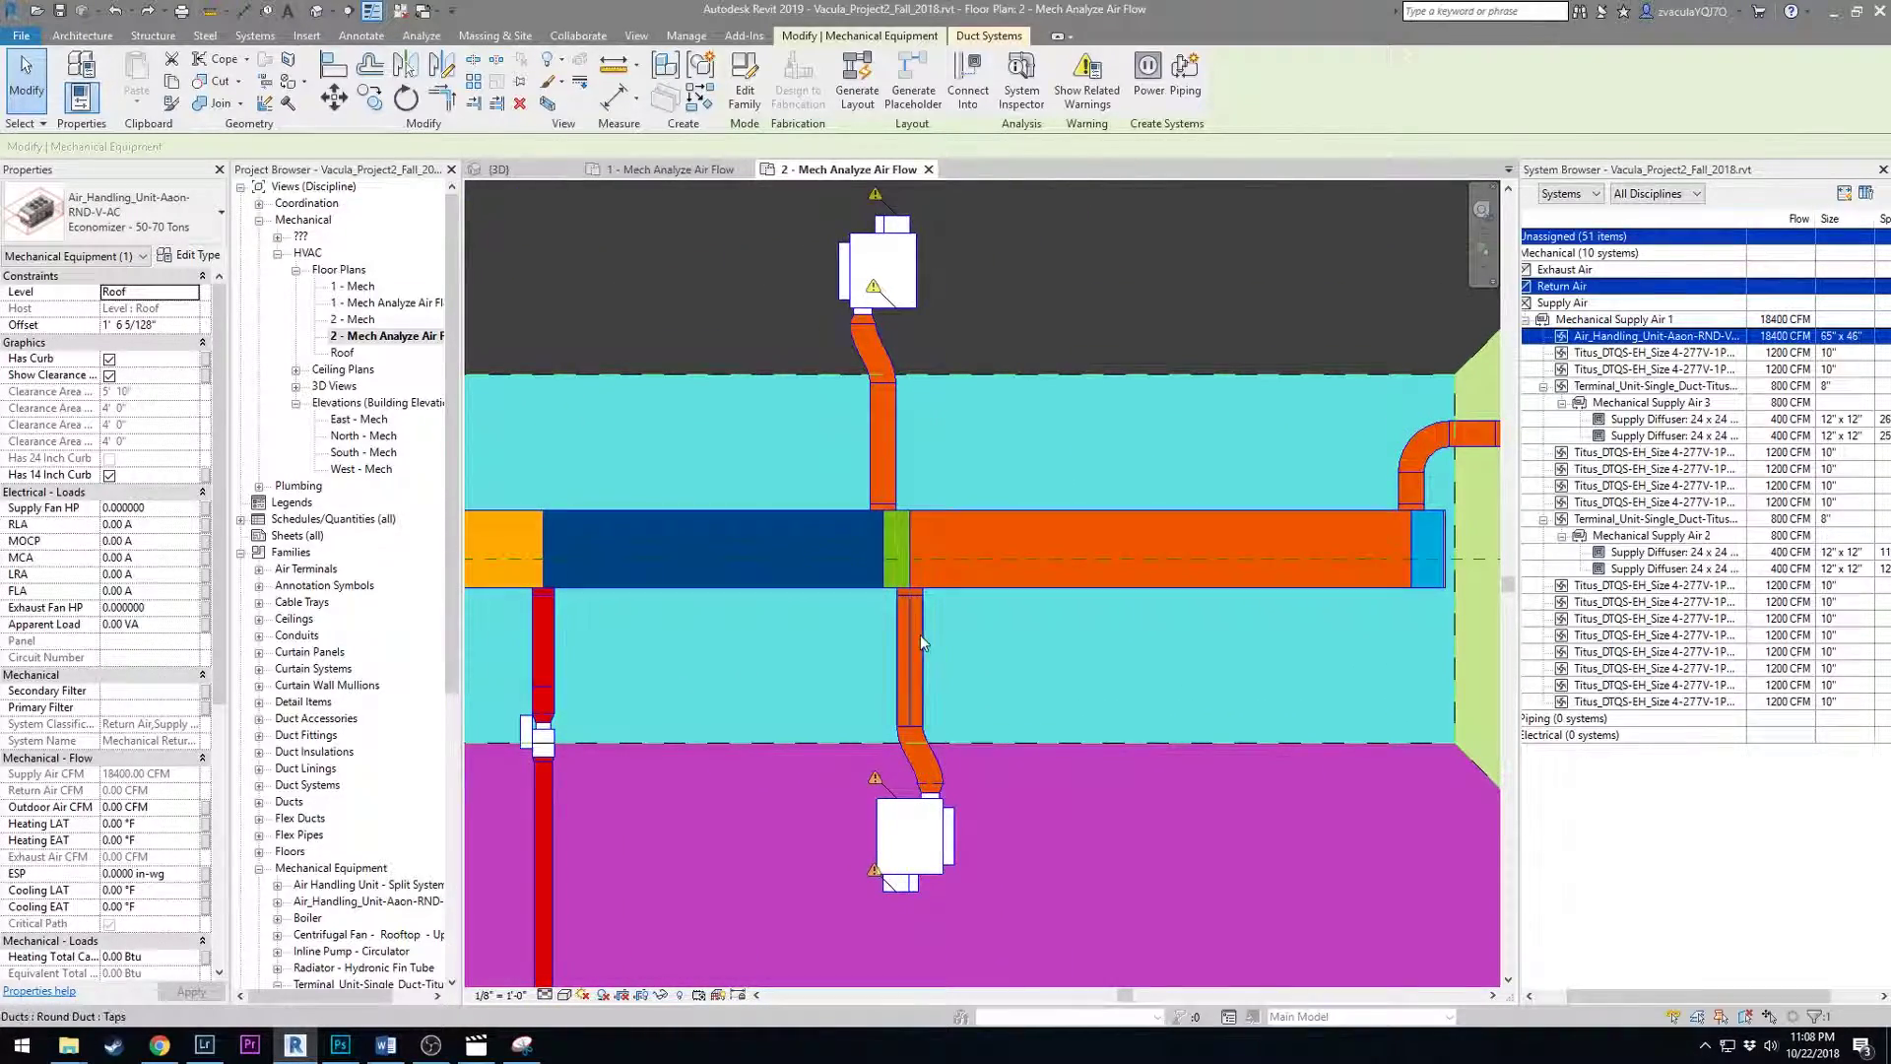
scroll(1268, 569, "down", 8)
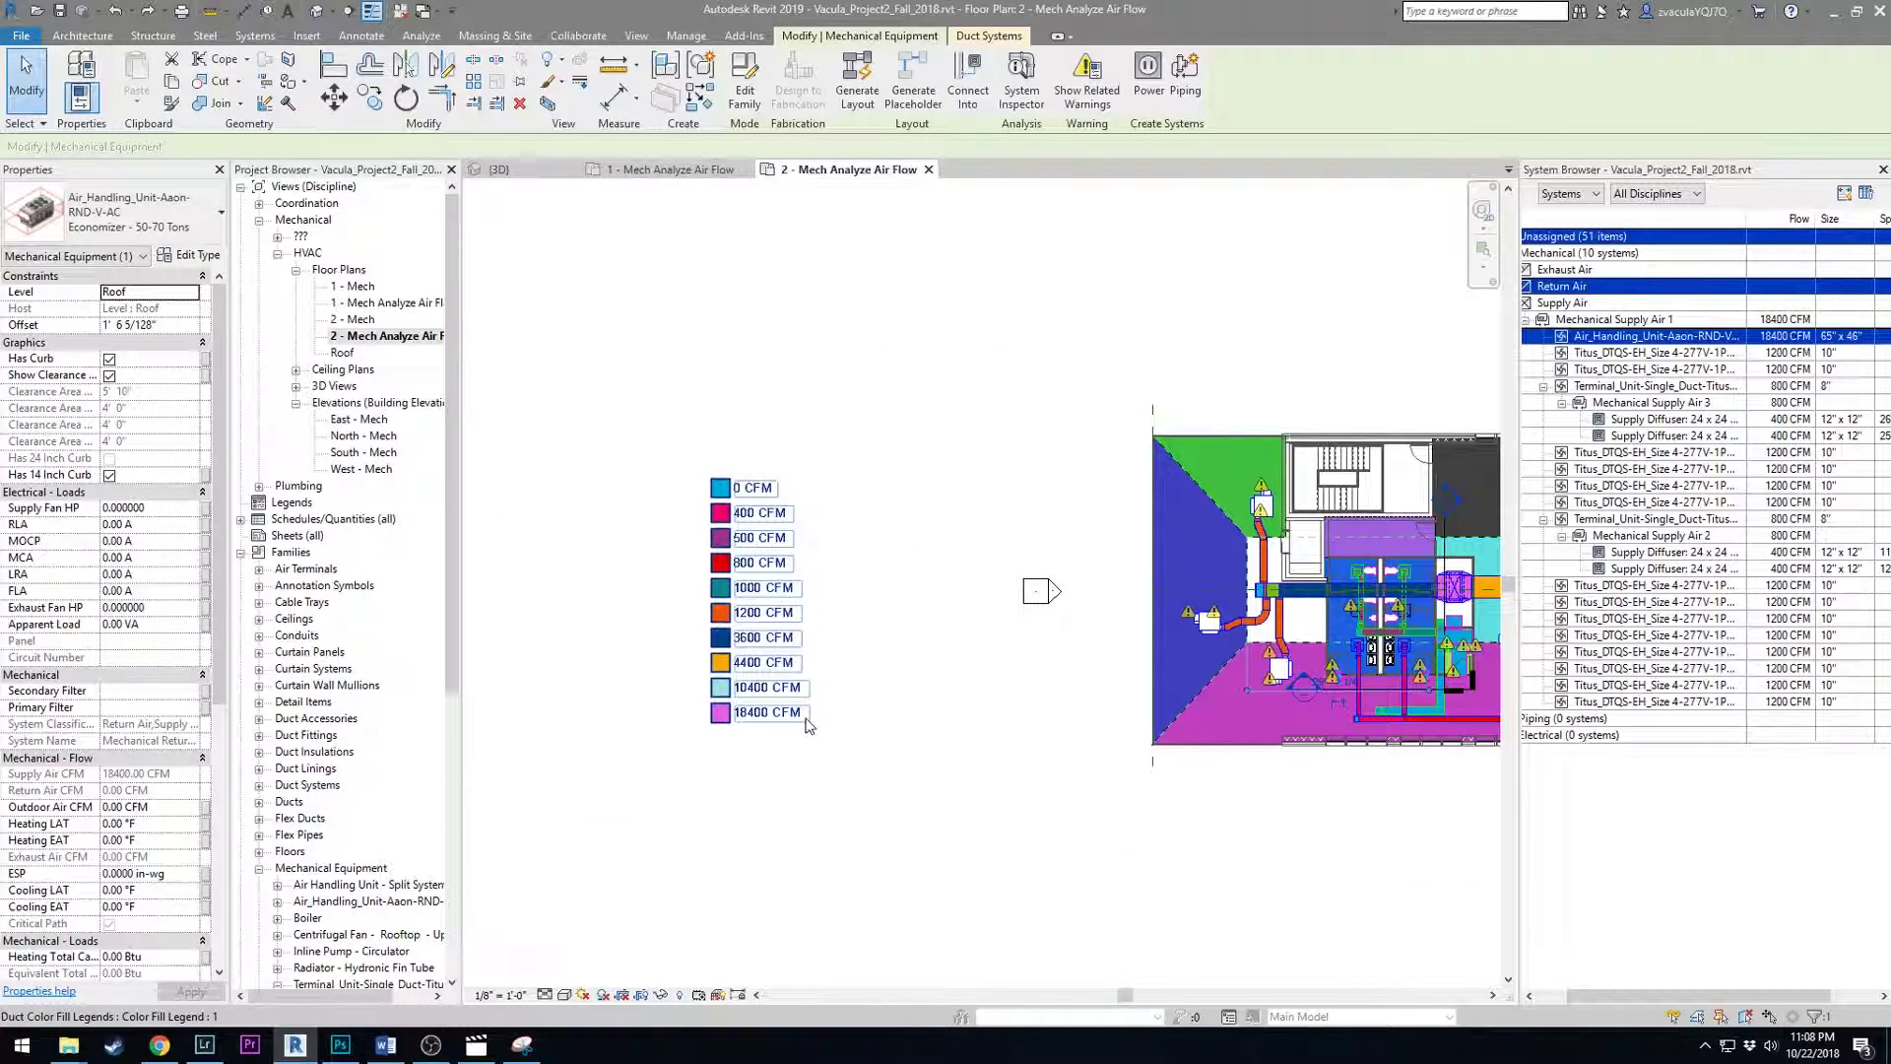
scroll(810, 749, "up", 1)
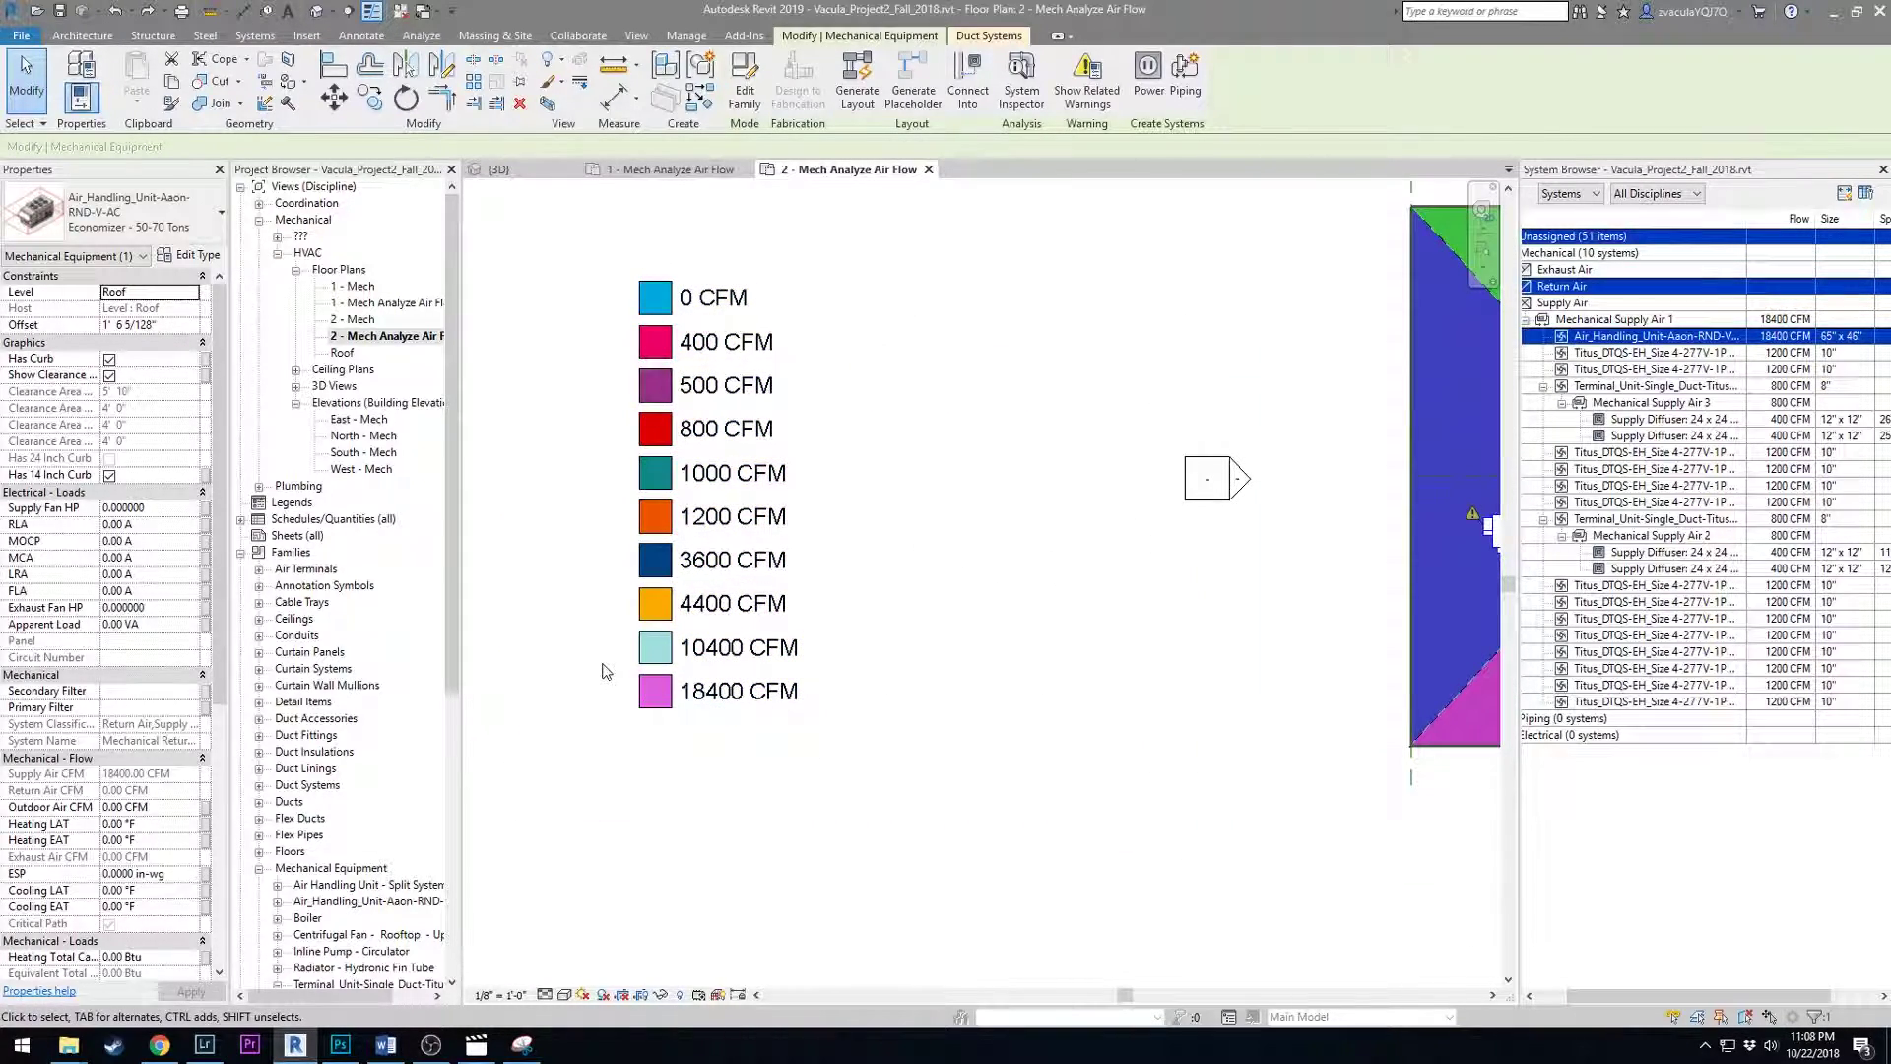
left_click_drag(601, 663, 872, 736)
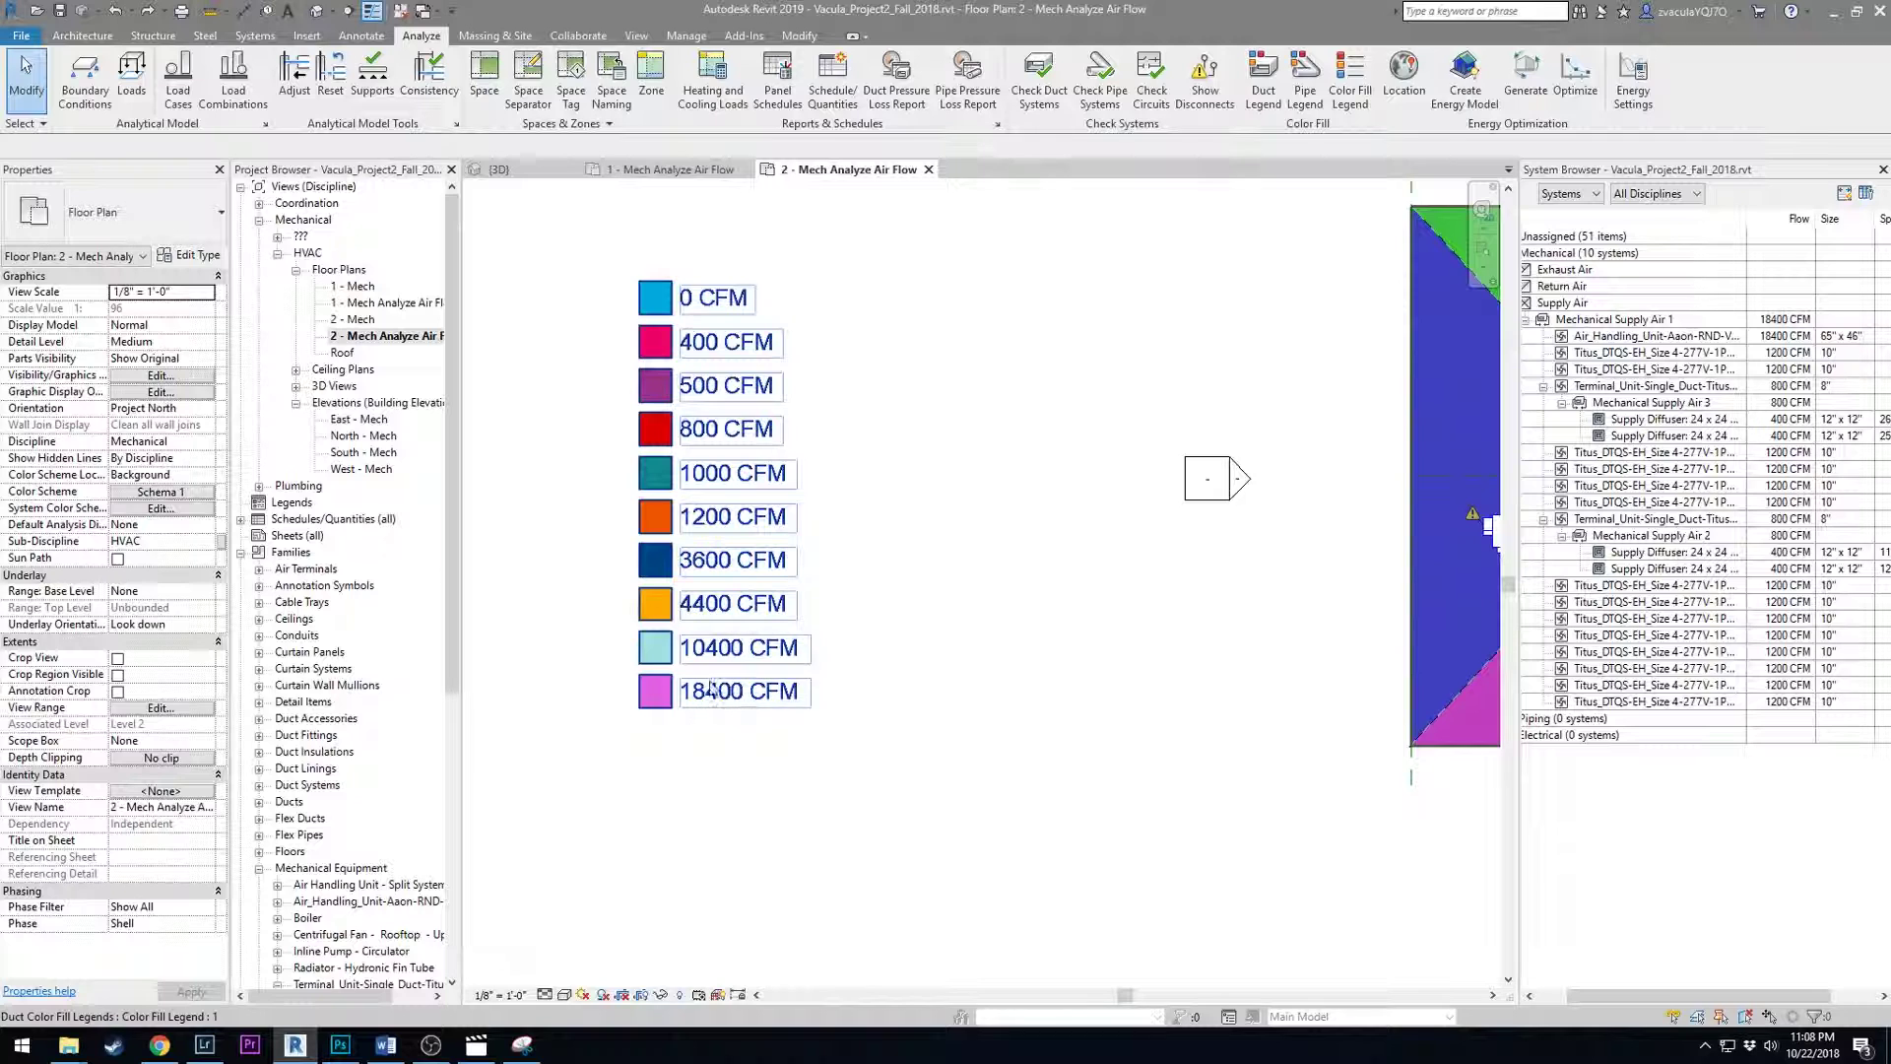
Switch to the 1 - Mech Analyze Air Flow plan and check its legend's 0–10400 CFM values.
scroll(712, 687, "down", 3)
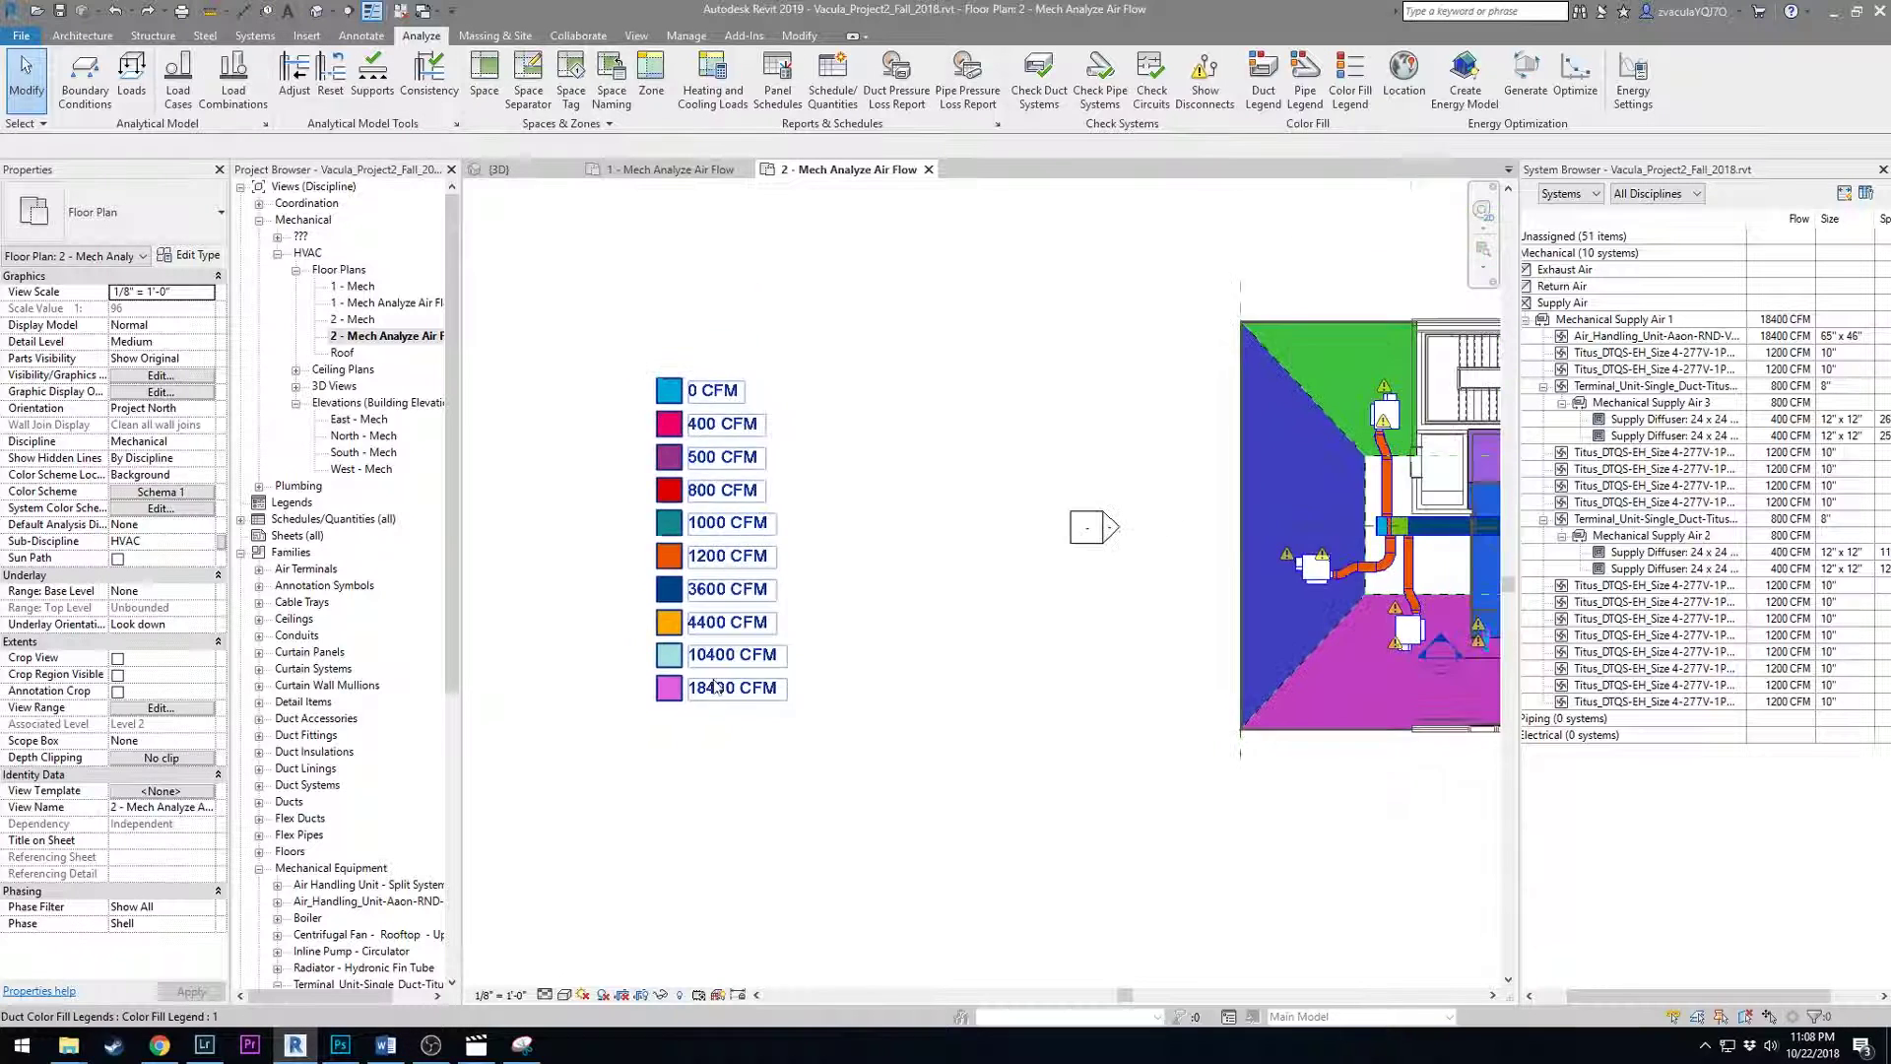
double_click(393, 304)
scroll(936, 679, "down", 3)
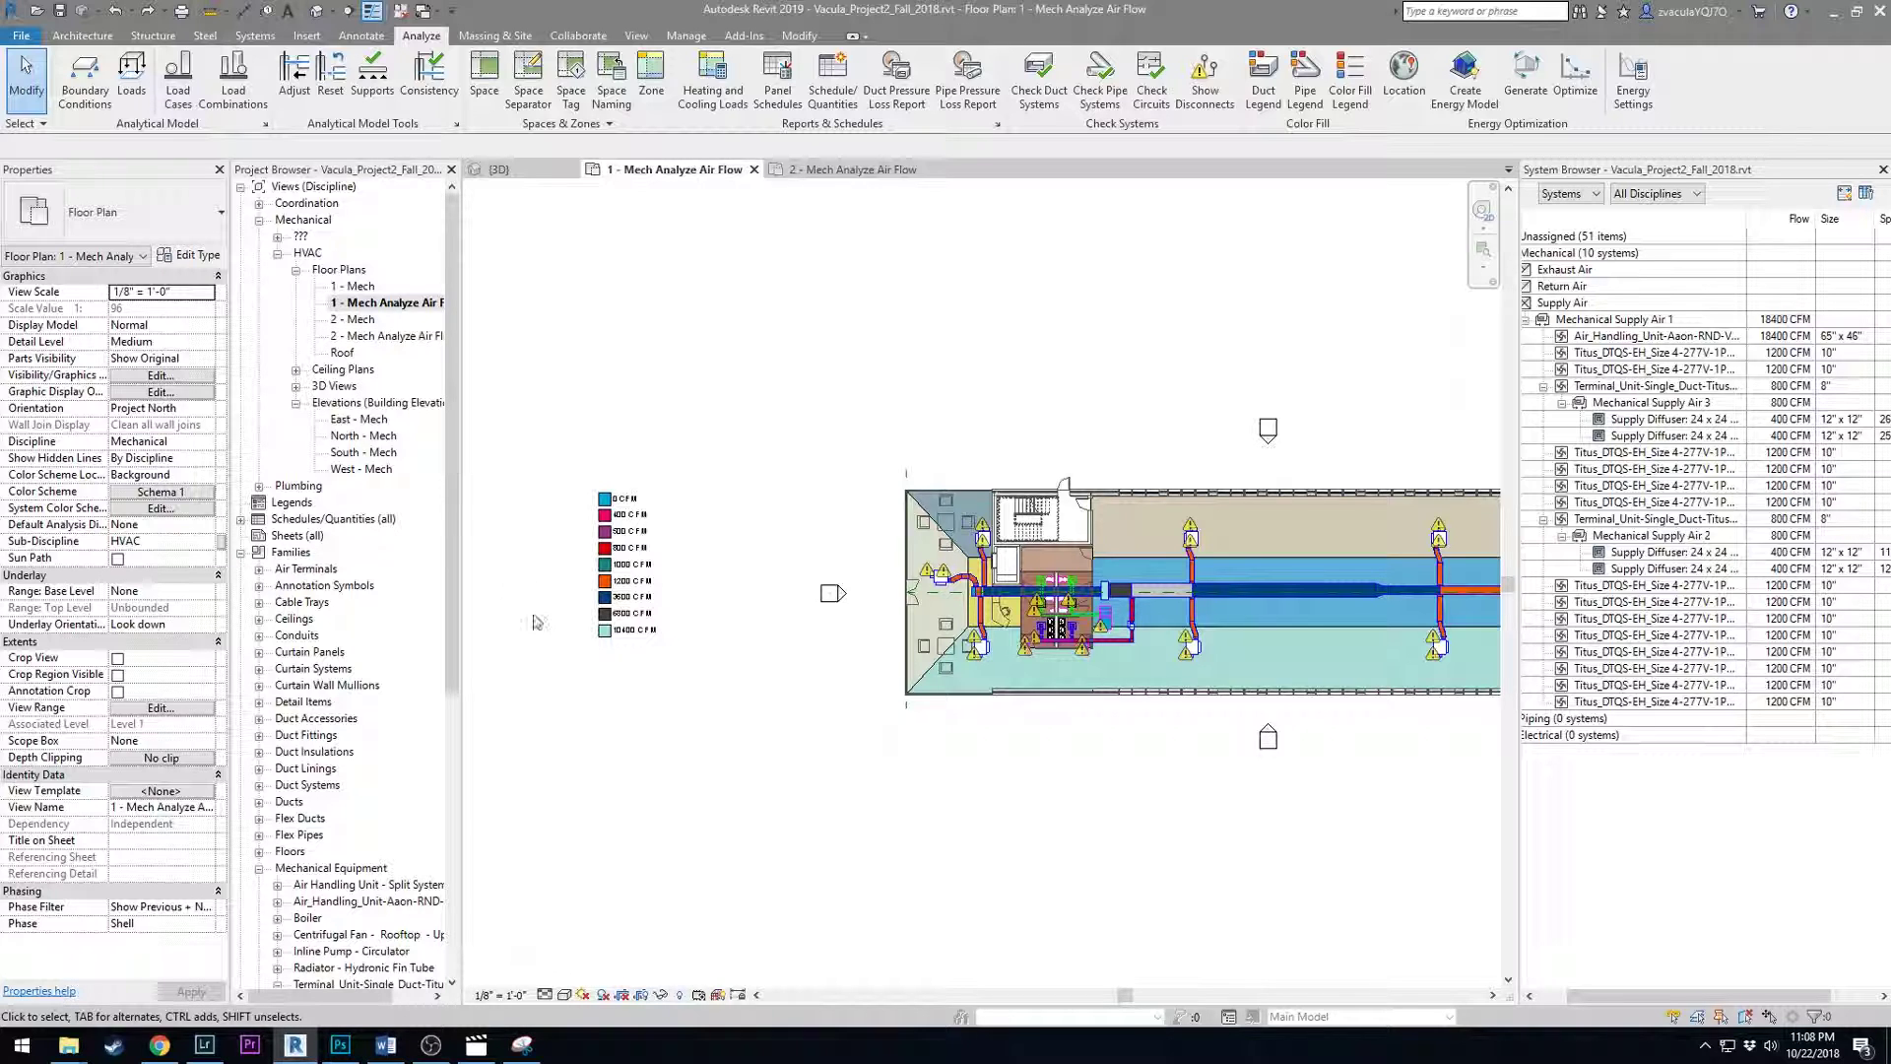
scroll(600, 631, "up", 2)
scroll(690, 586, "up", 2)
middle_click_drag(709, 591, 1034, 620)
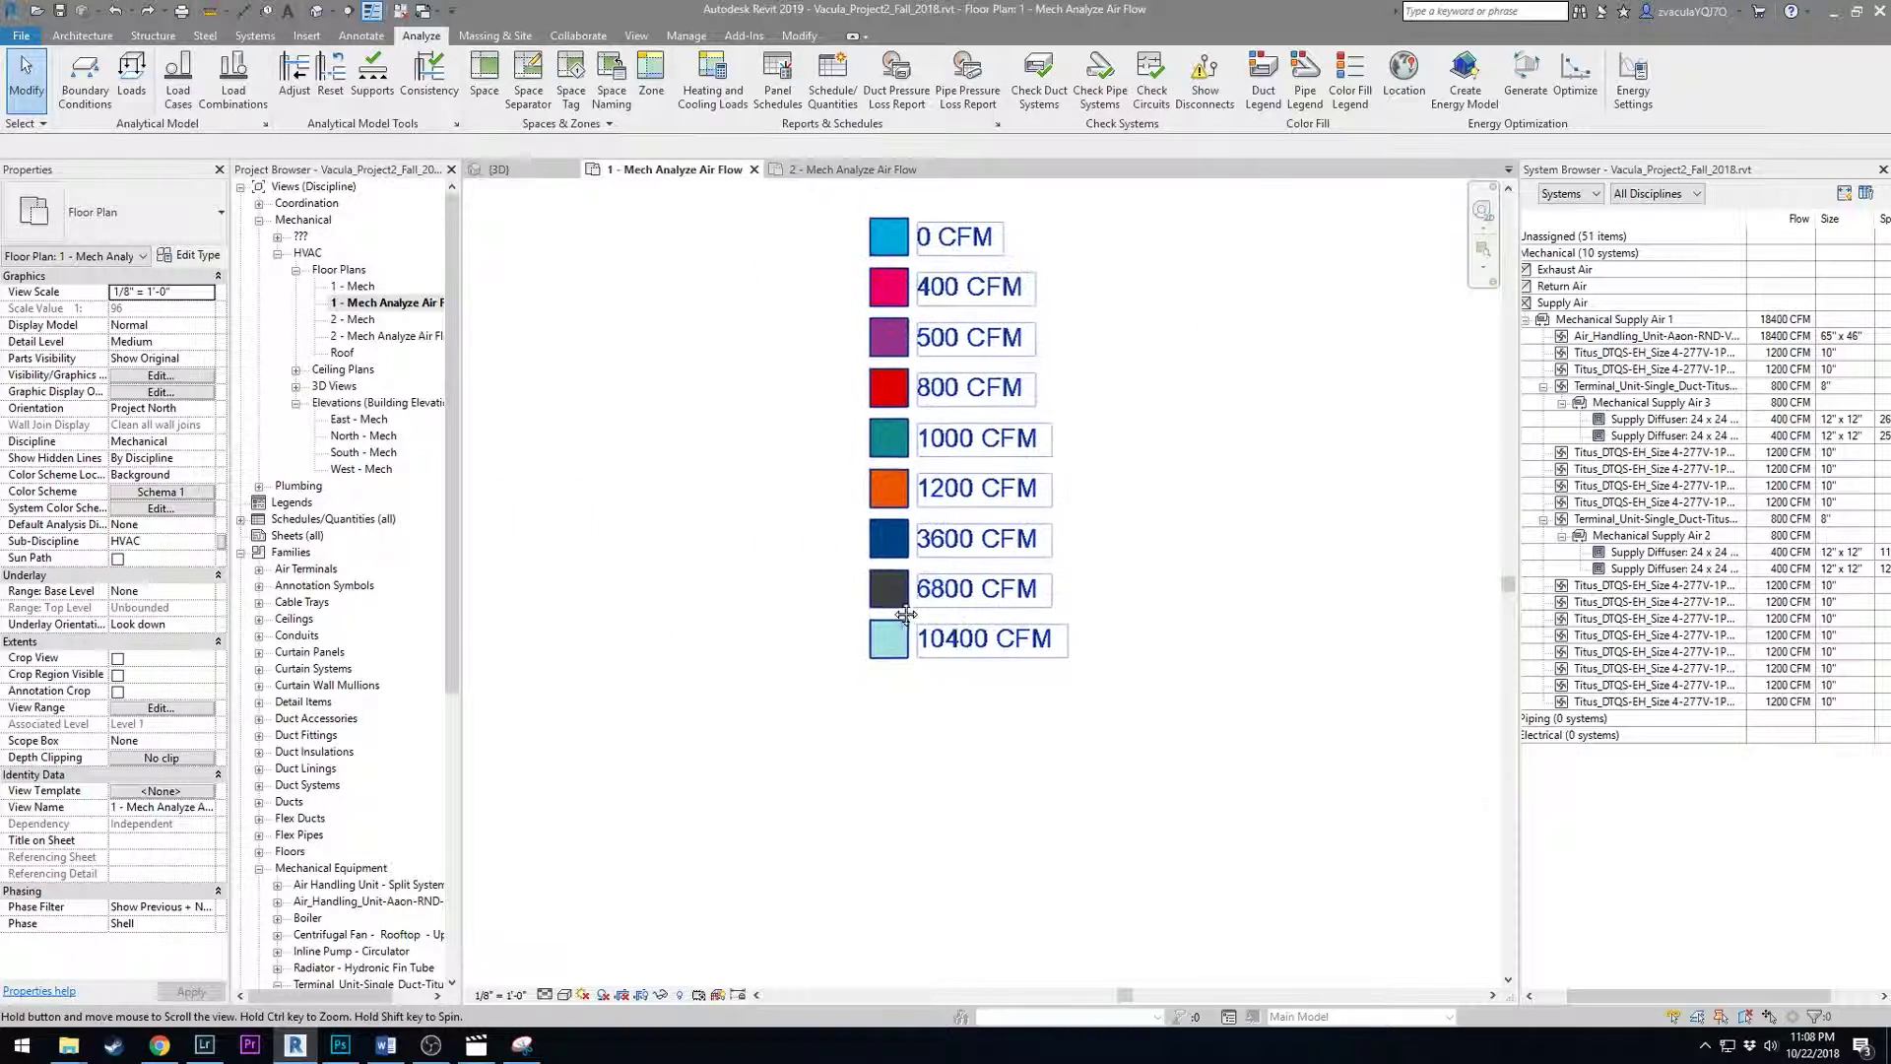
scroll(1272, 703, "down", 4)
Zoom to fit with ZF and frame the view on the Air_Handling_Unit from the System Browser.
key("z")
key("f")
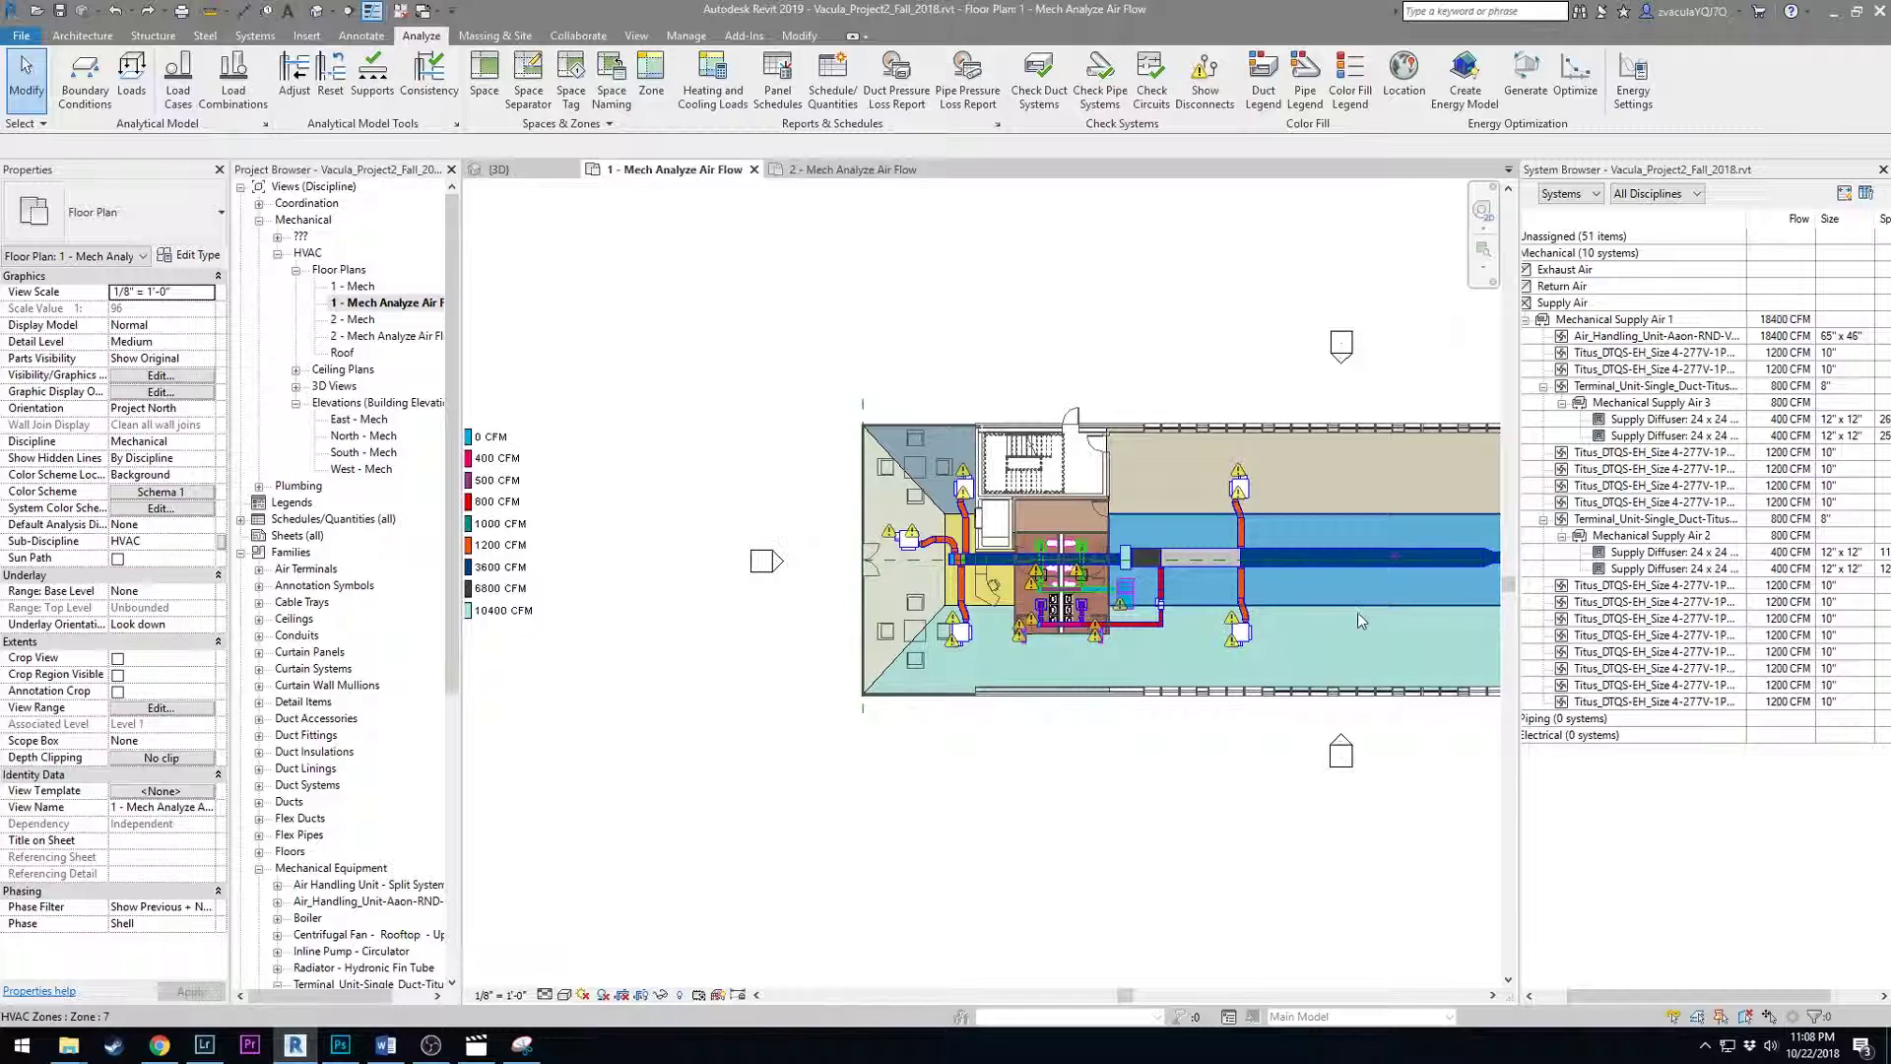
scroll(1357, 611, "up", 1)
scroll(1432, 589, "up", 1)
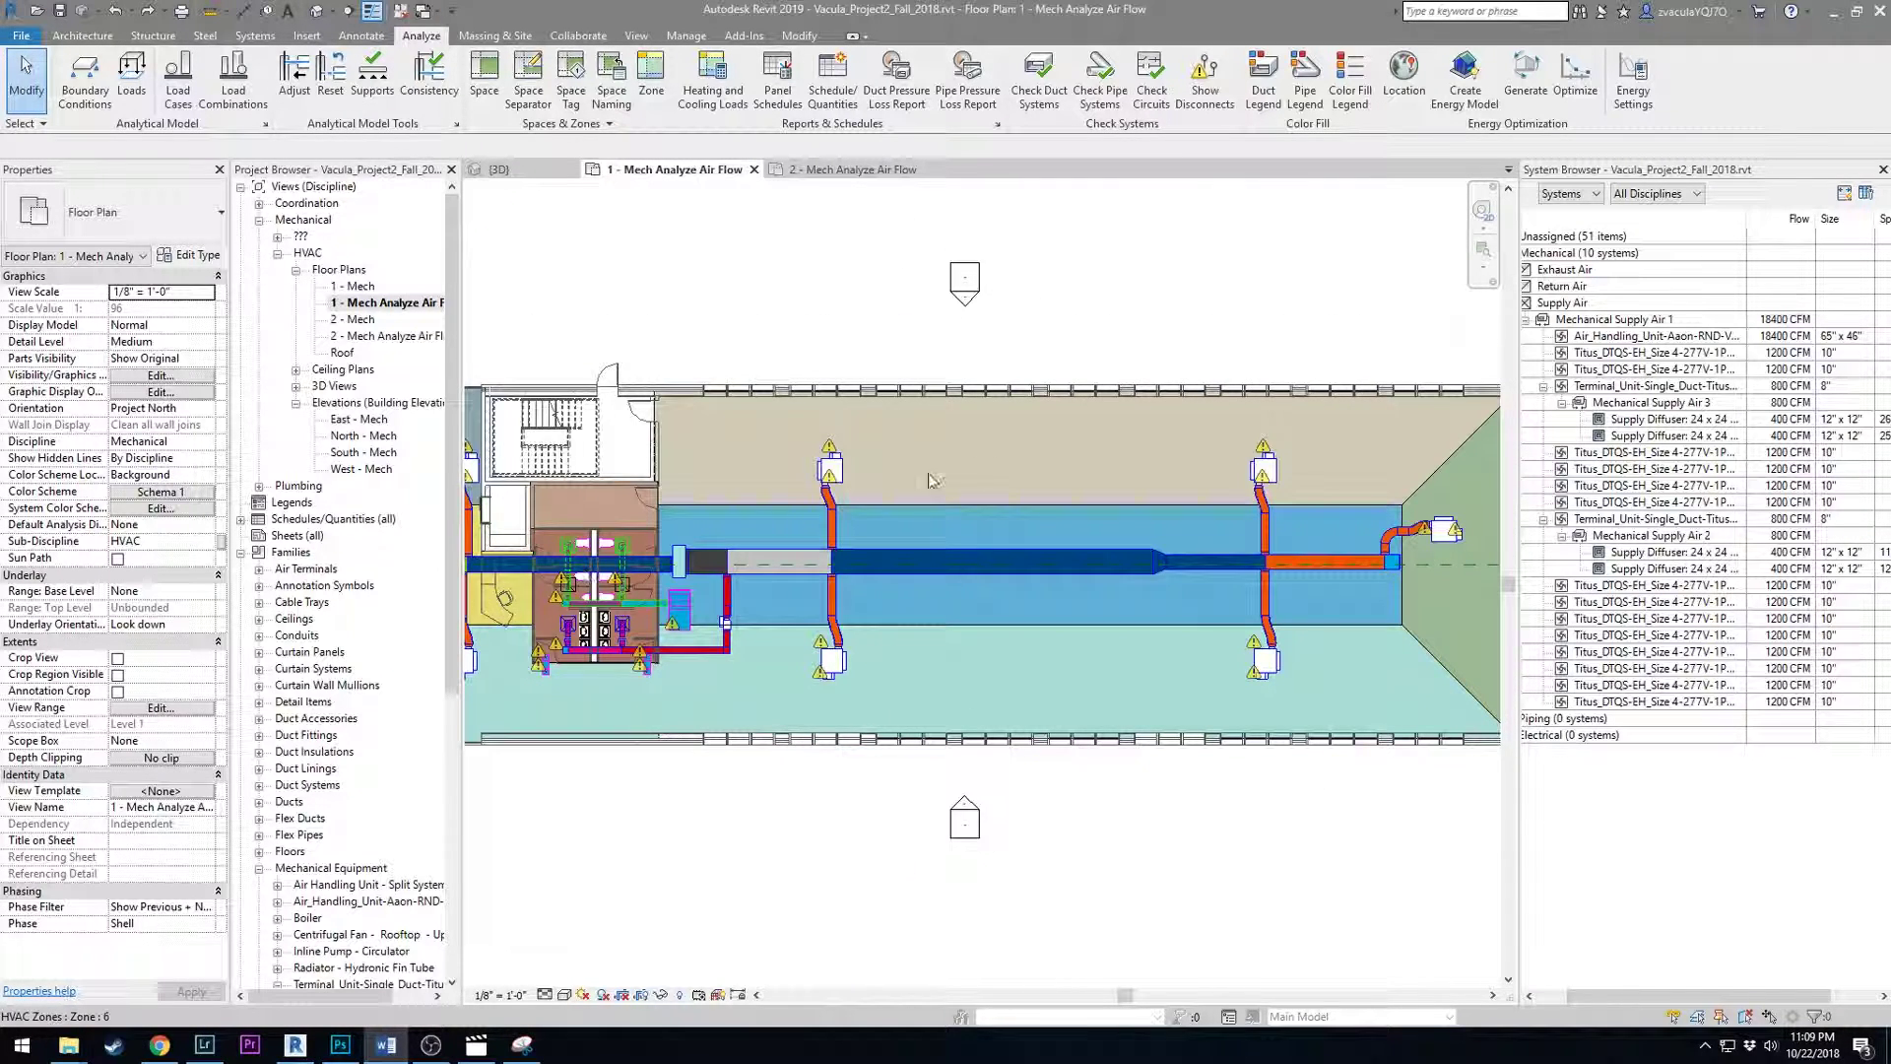
scroll(1036, 443, "down", 3)
scroll(624, 485, "up", 3)
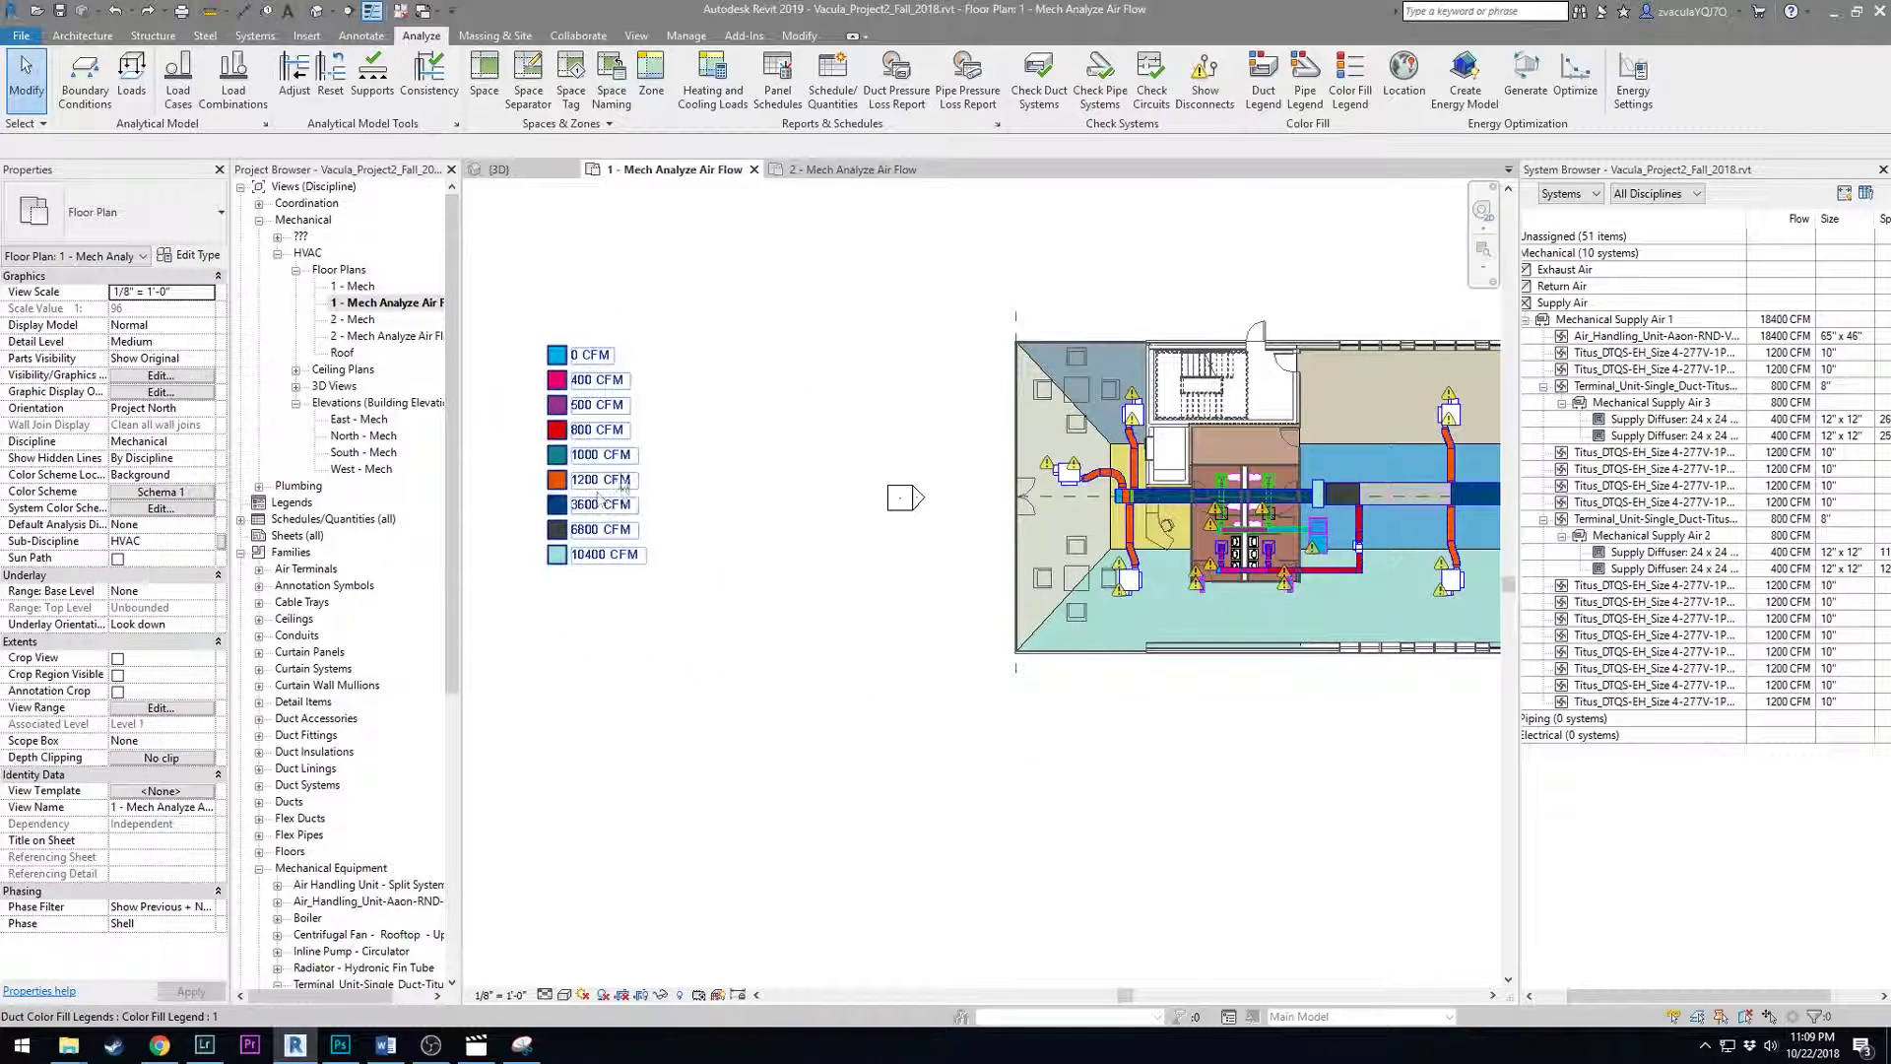
left_click(1606, 337)
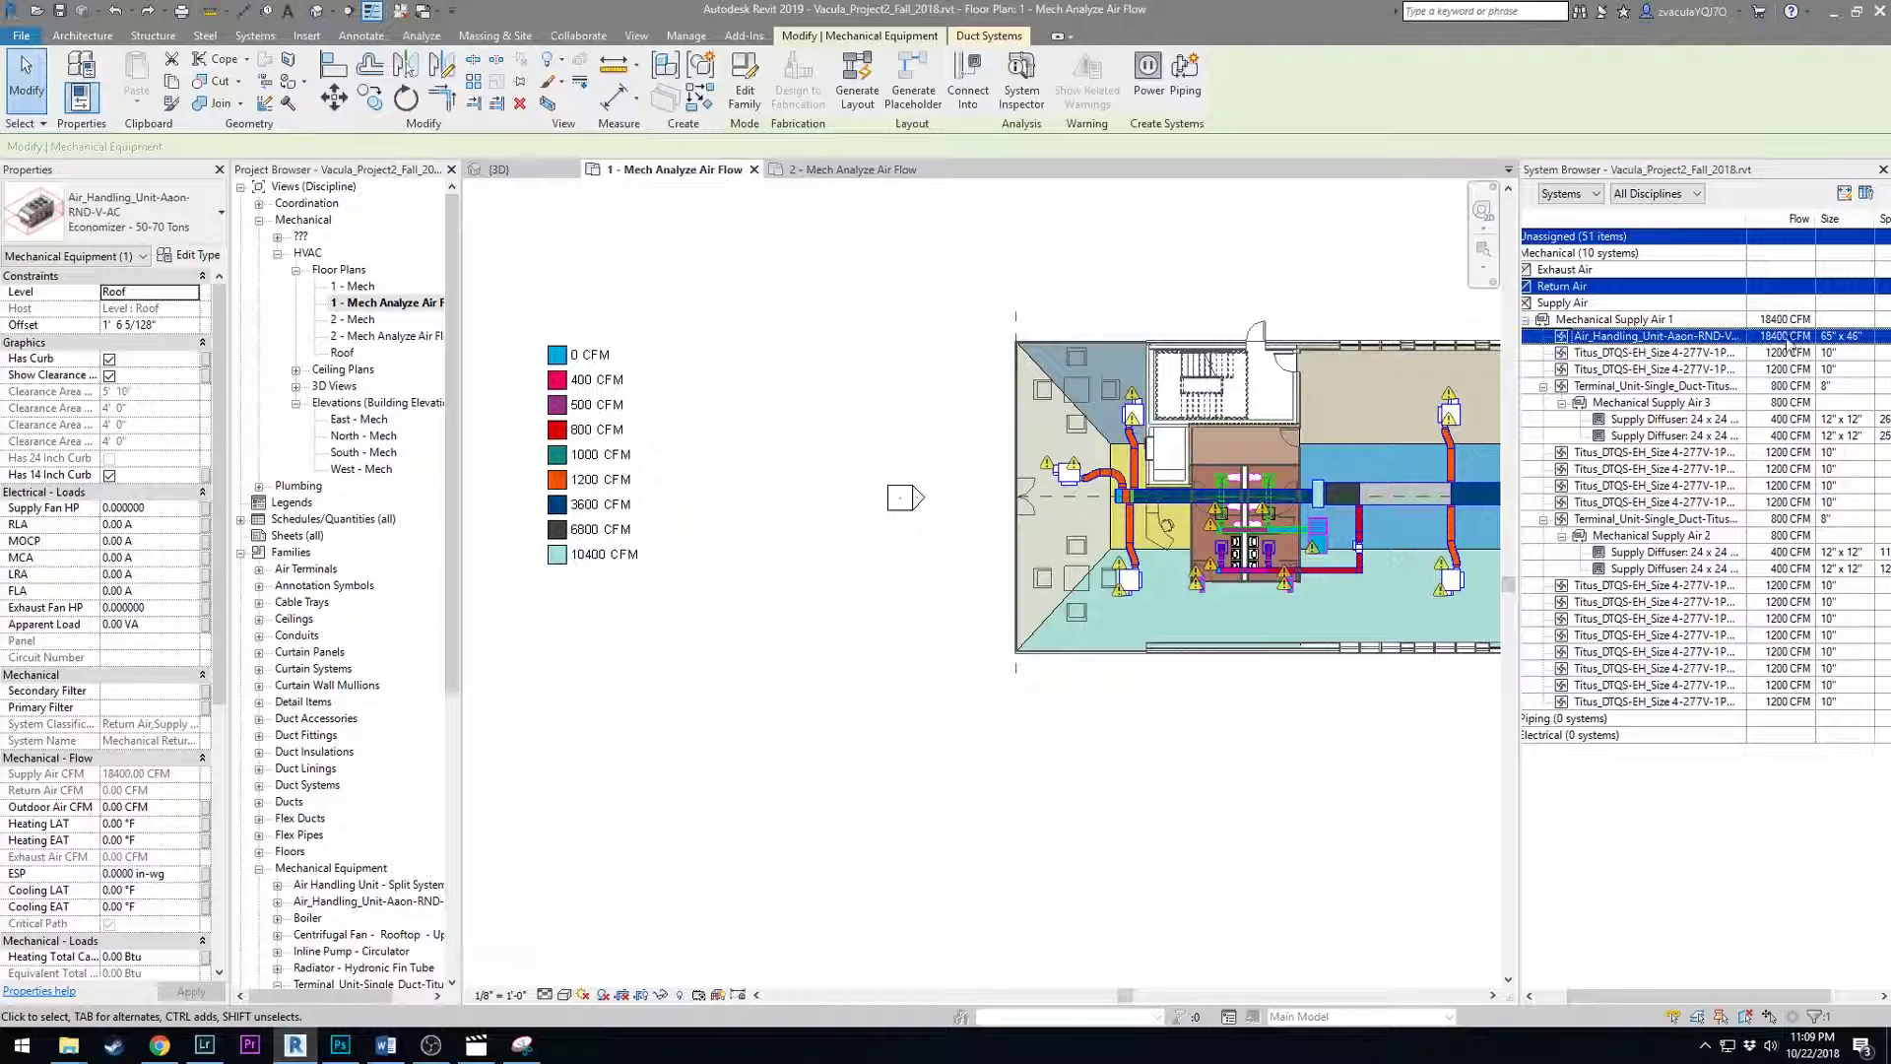
double_click(1686, 338)
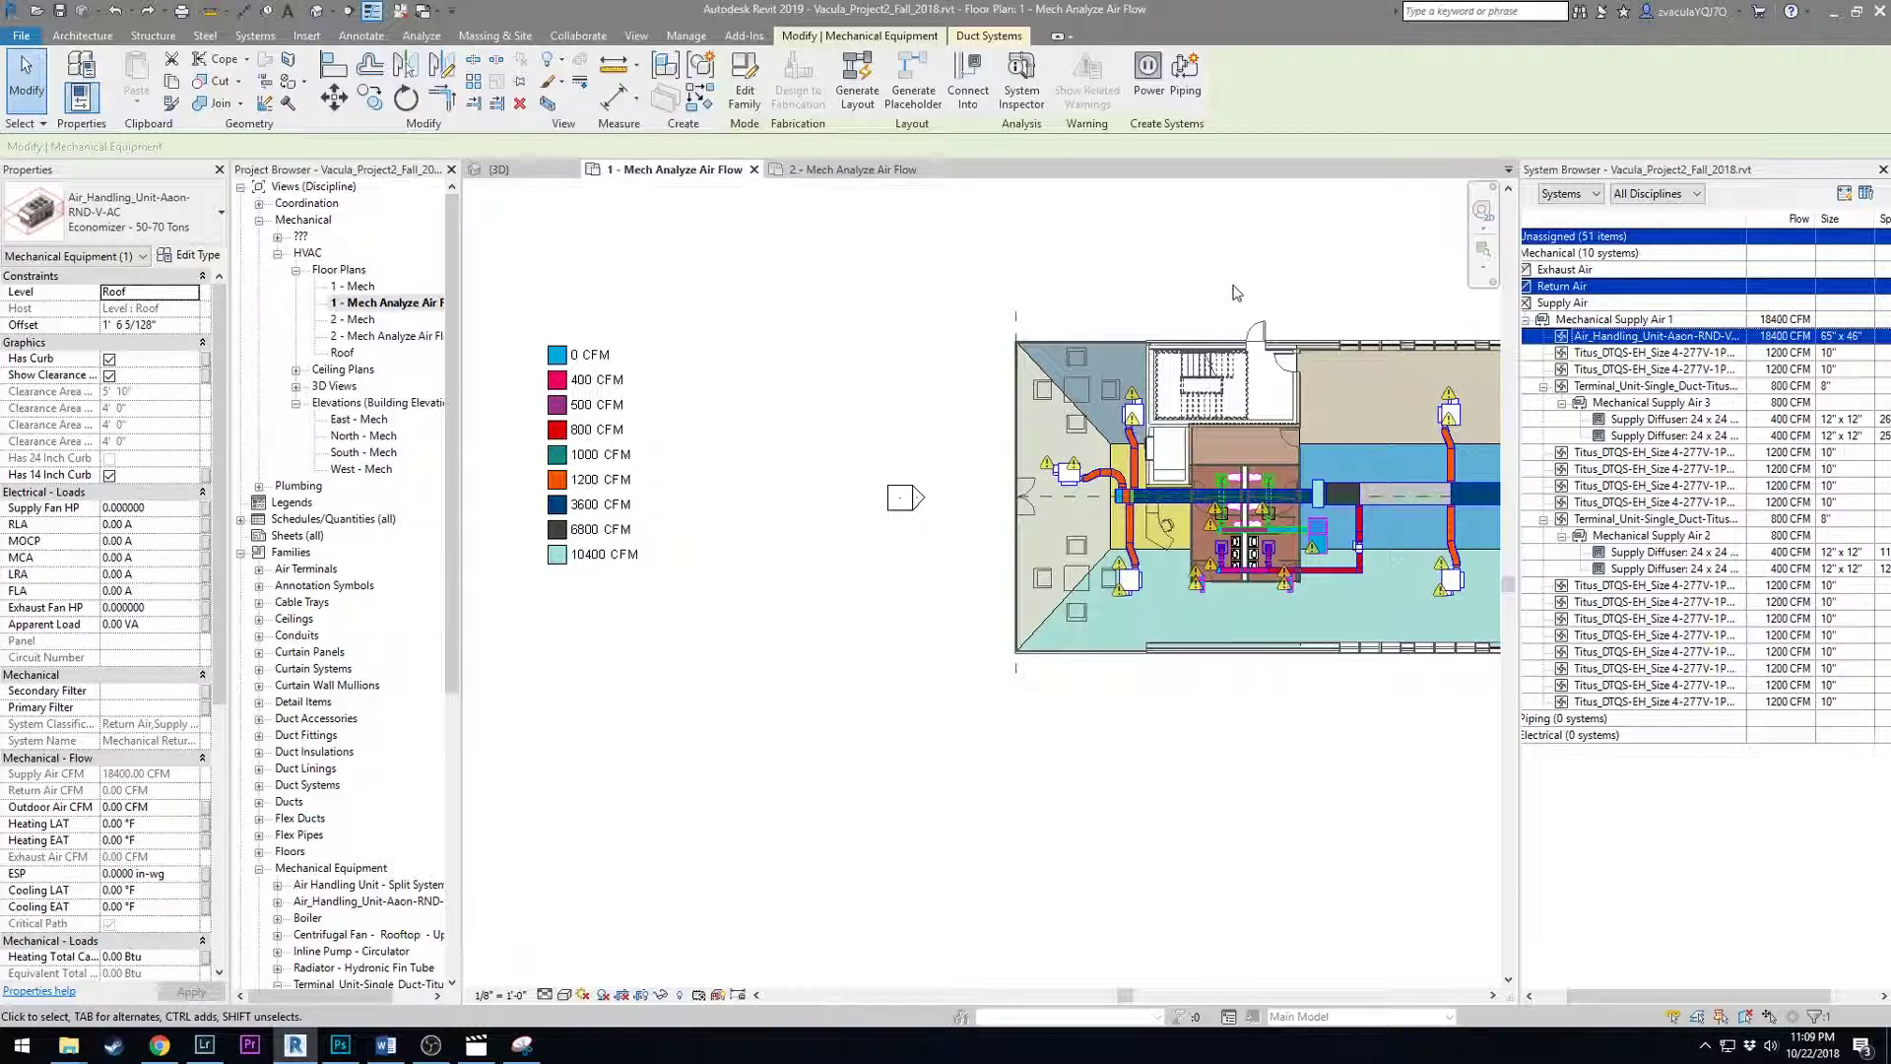